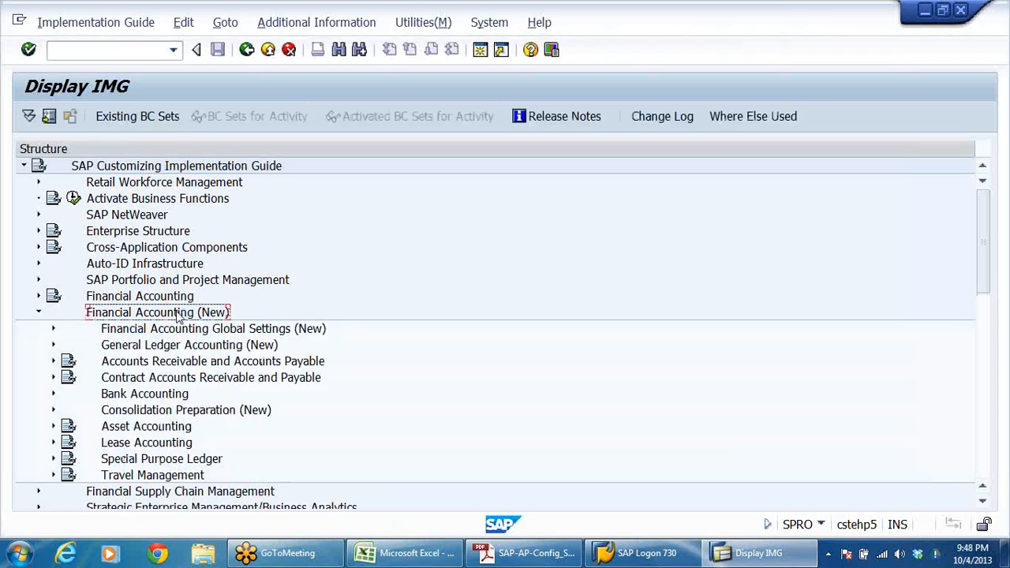
Expand the Financial Accounting Global Settings (New) node under Financial Accounting (New)
key("Down")
key("Down")
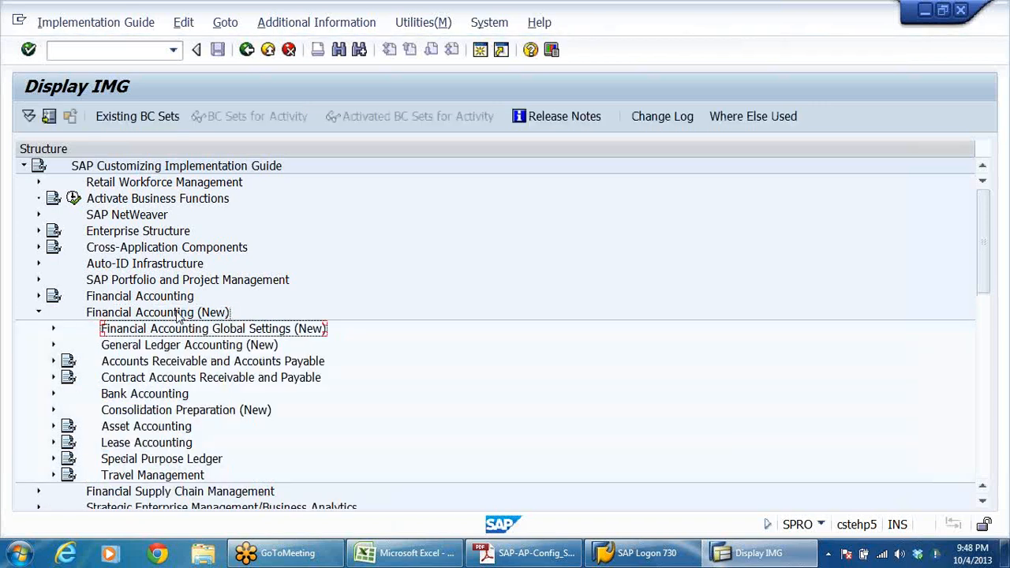
key("Down")
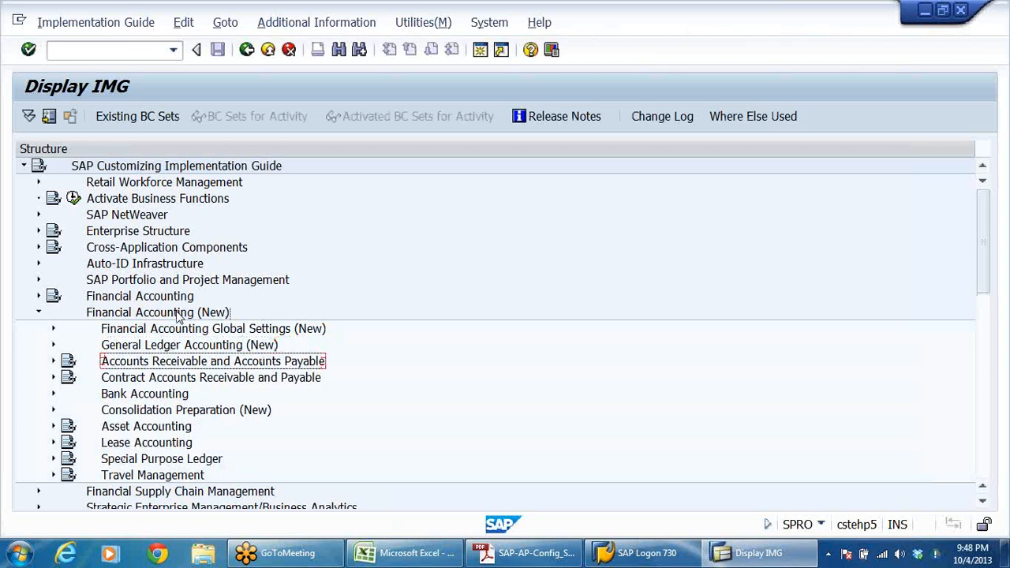
key("Up")
key("Up")
key("Right")
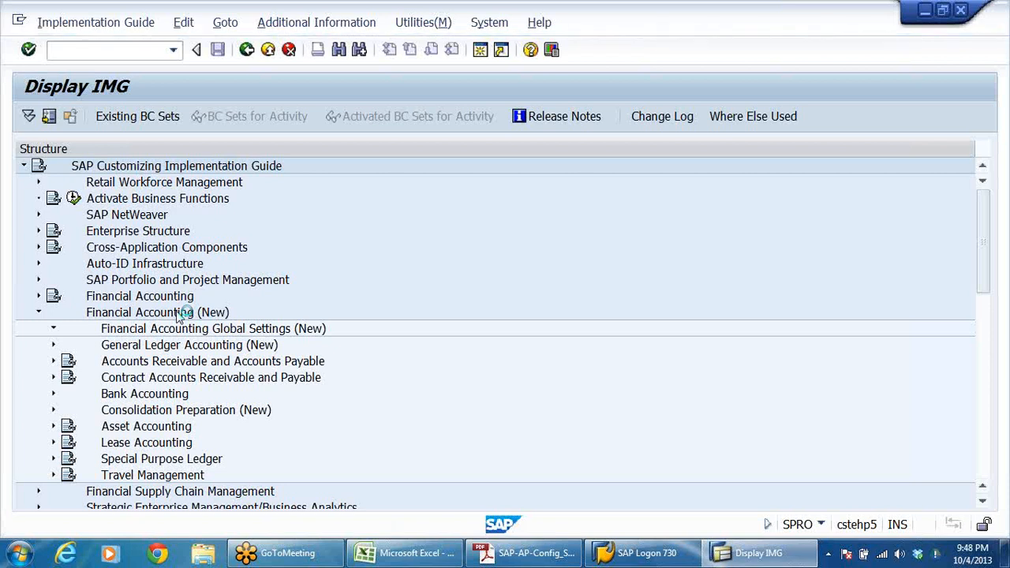
Expand the Withholding Tax node and its Extended Withholding Tax subnode under the global settings
key("Down")
key("Down")
key("Down")
key("Down")
key("Down")
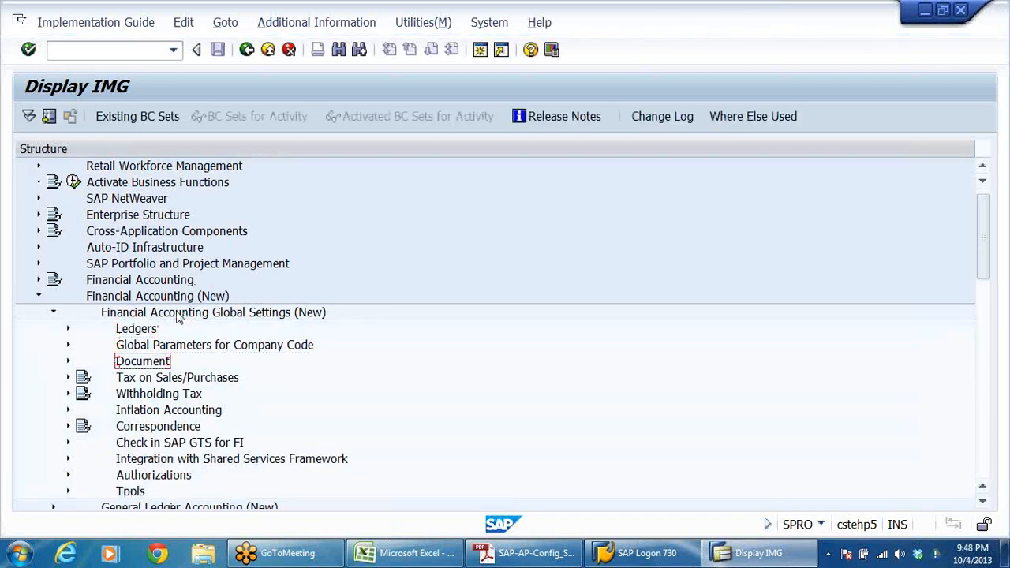
key("Right")
key("Down")
key("Down")
key("Right")
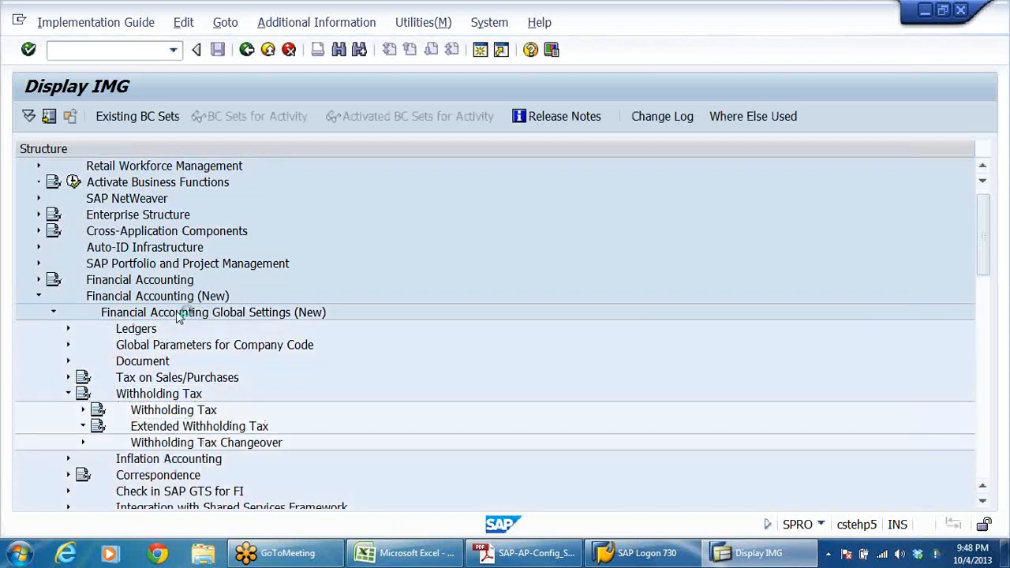
Expand Basic Settings under Extended Withholding Tax
key("Down")
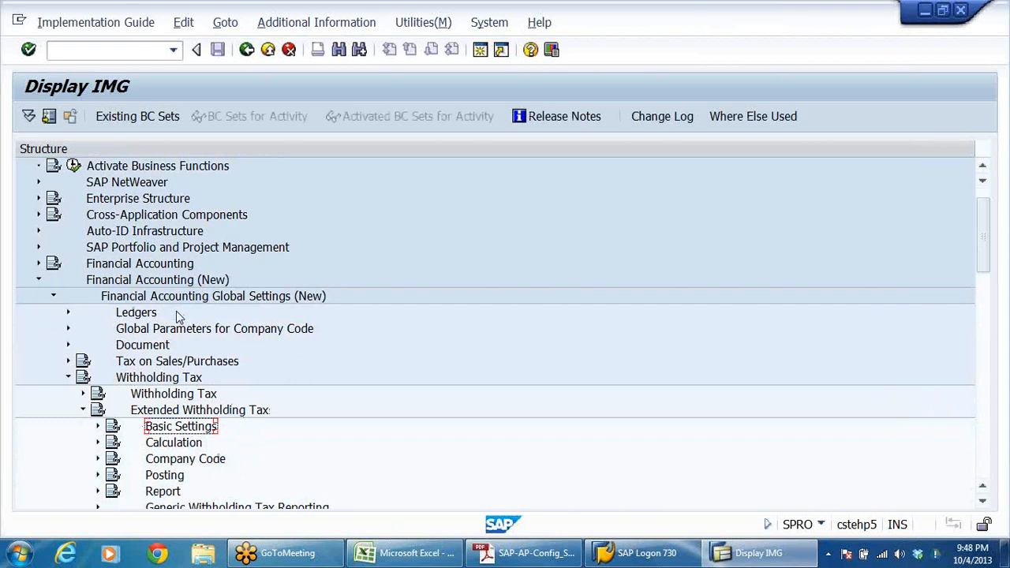
scroll(229, 483, "down", 1)
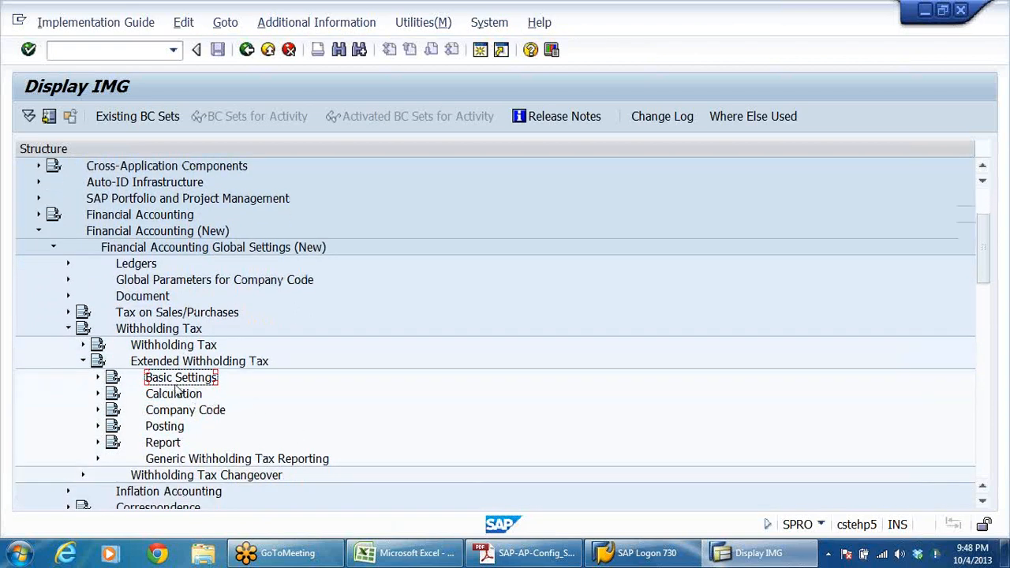
key("Right")
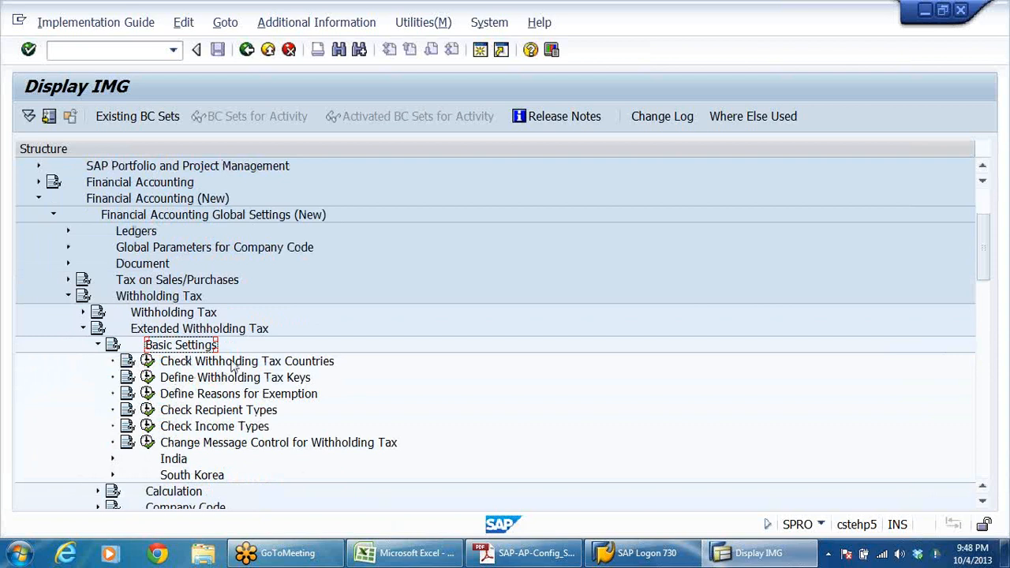
Run Define Withholding Tax Keys for country key IN to view the defined keys, and return to the implementation guide
left_click(310, 363)
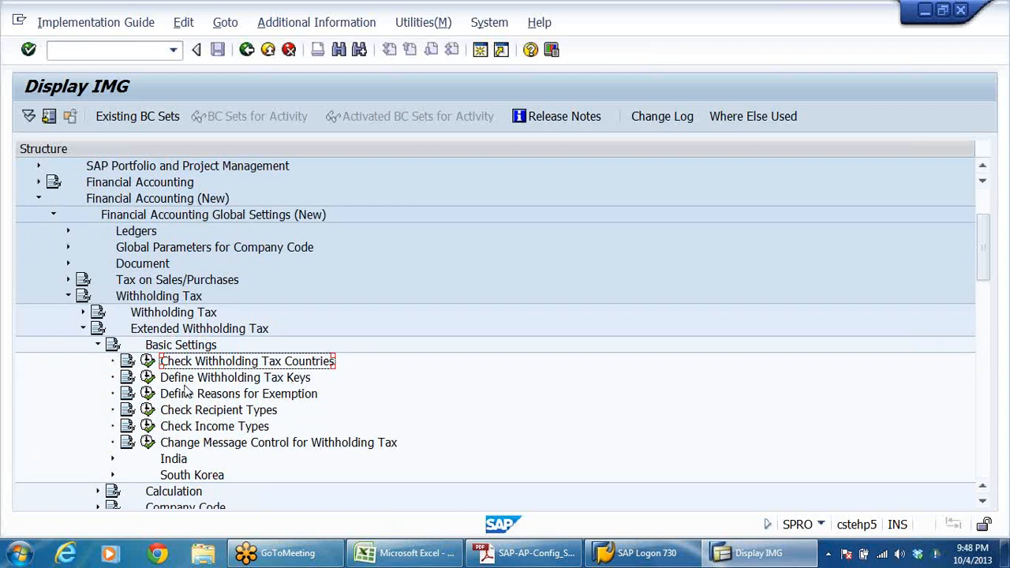
left_click(147, 377)
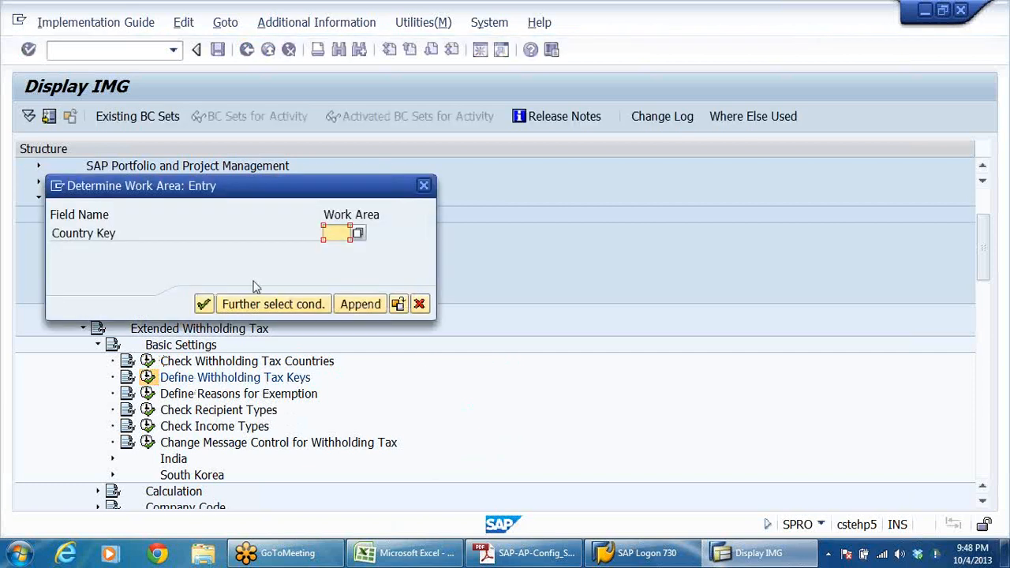
type("IN")
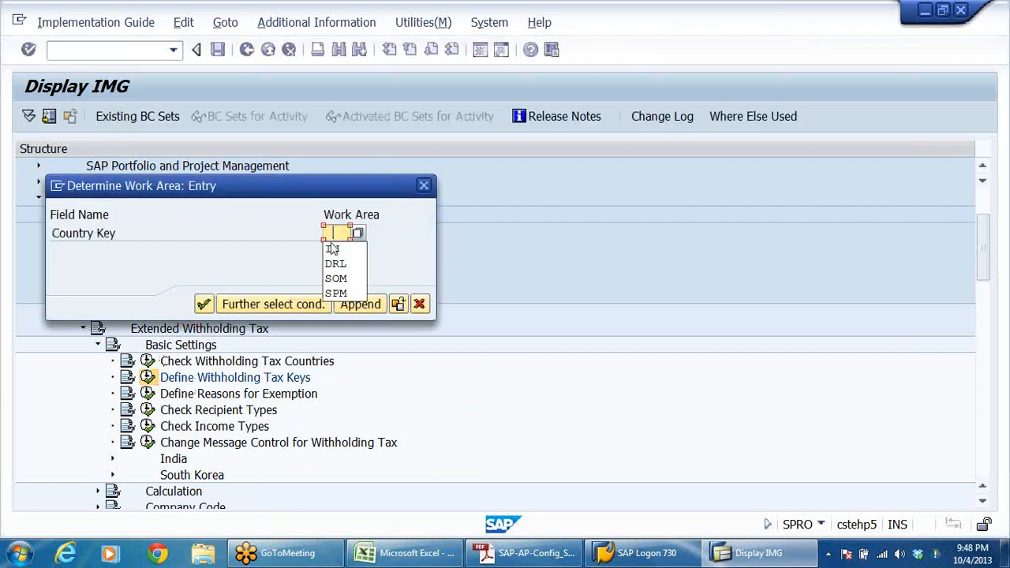
left_click(204, 304)
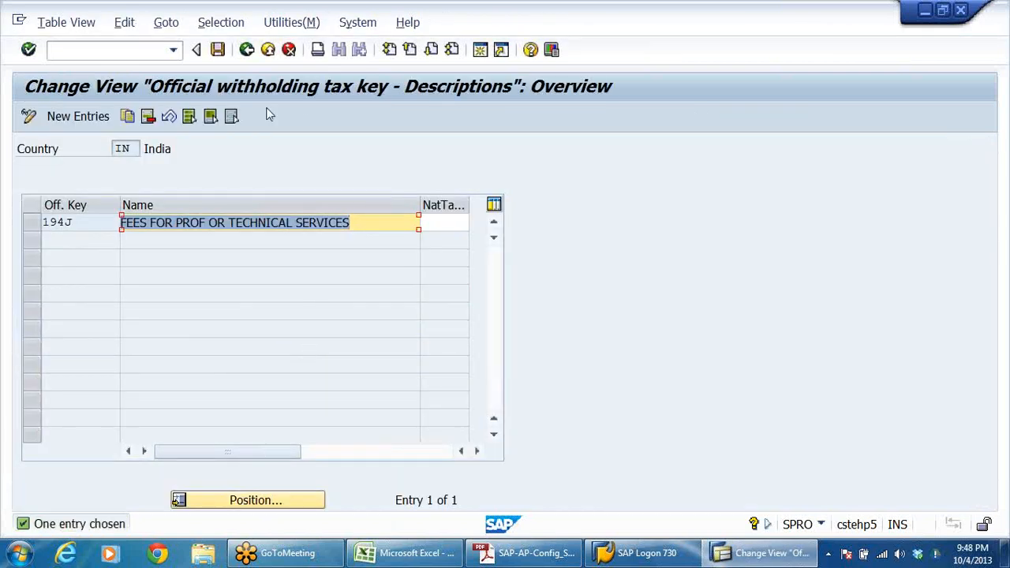
left_click(247, 50)
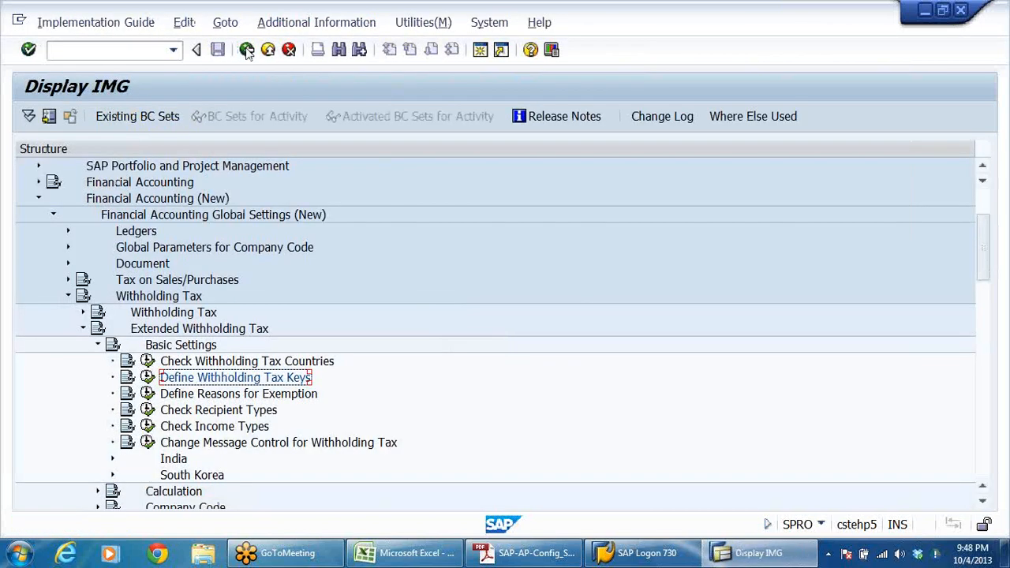
Look over the India activities under the withholding tax Basic Settings and collapse the India node again
scroll(431, 418, "down", 2)
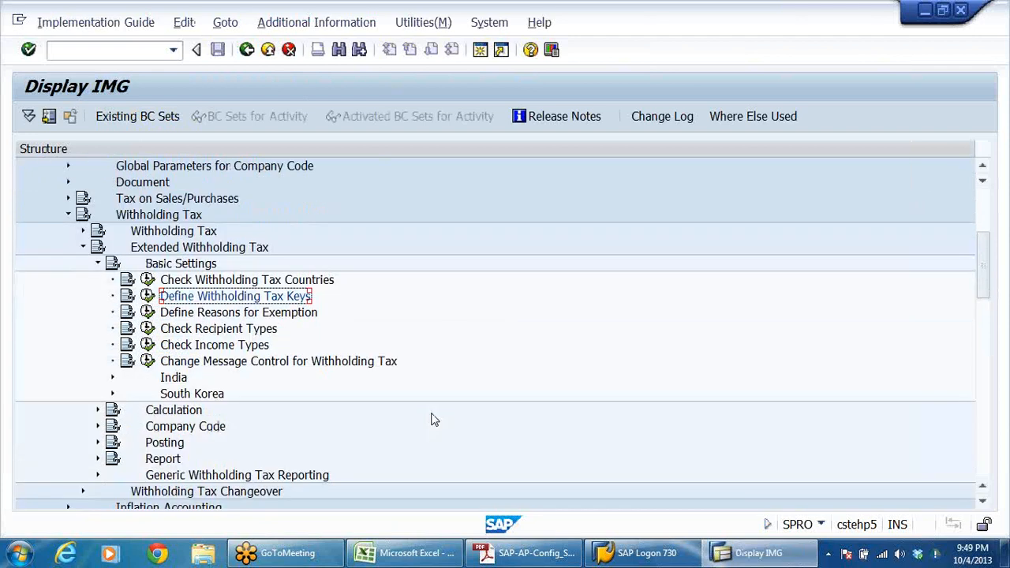
left_click(114, 379)
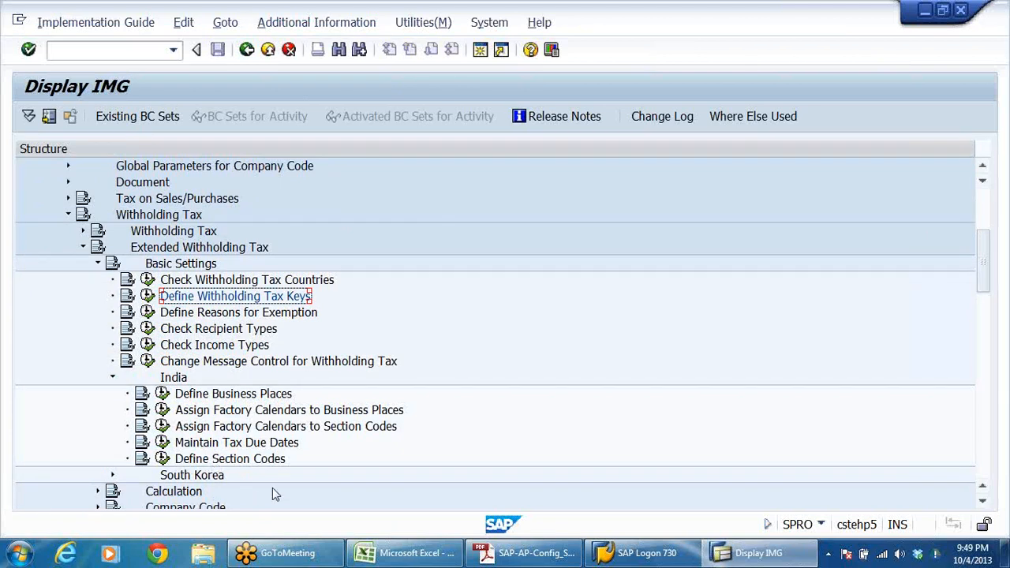
left_click(112, 378)
Collapse Basic Settings and expand Calculation down to the Withholding Tax Type activities
left_click(98, 263)
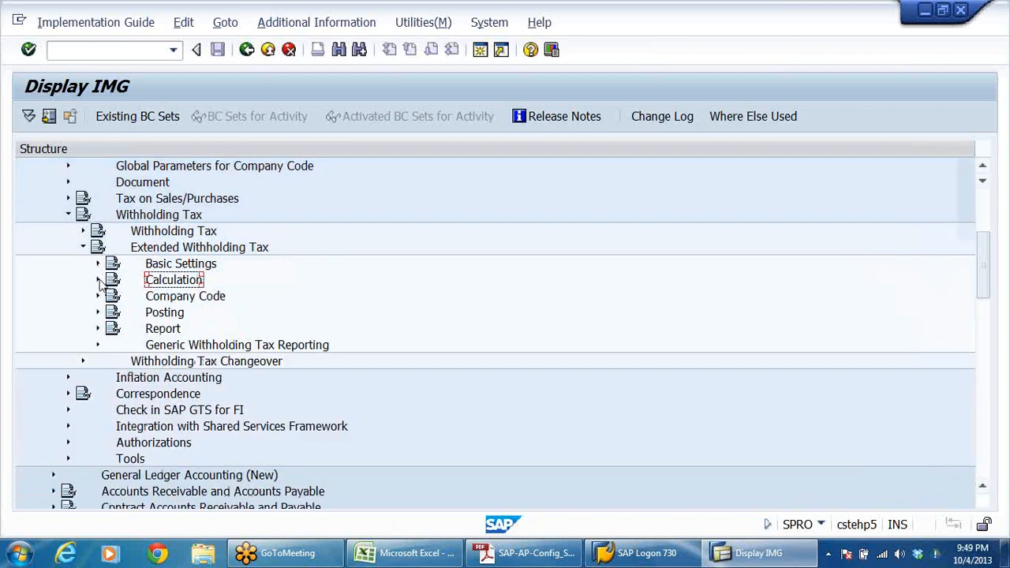
left_click(98, 279)
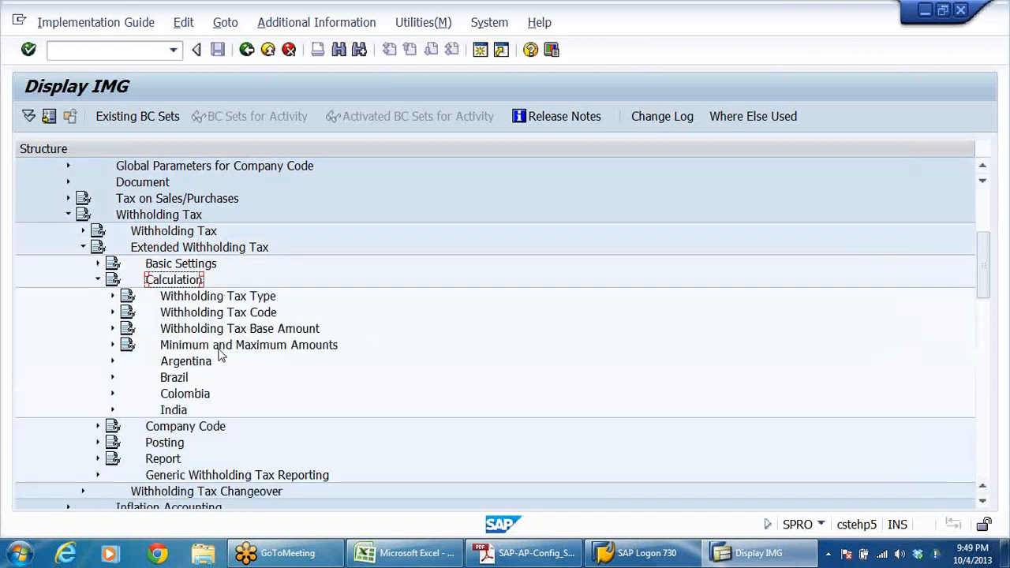
left_click(112, 296)
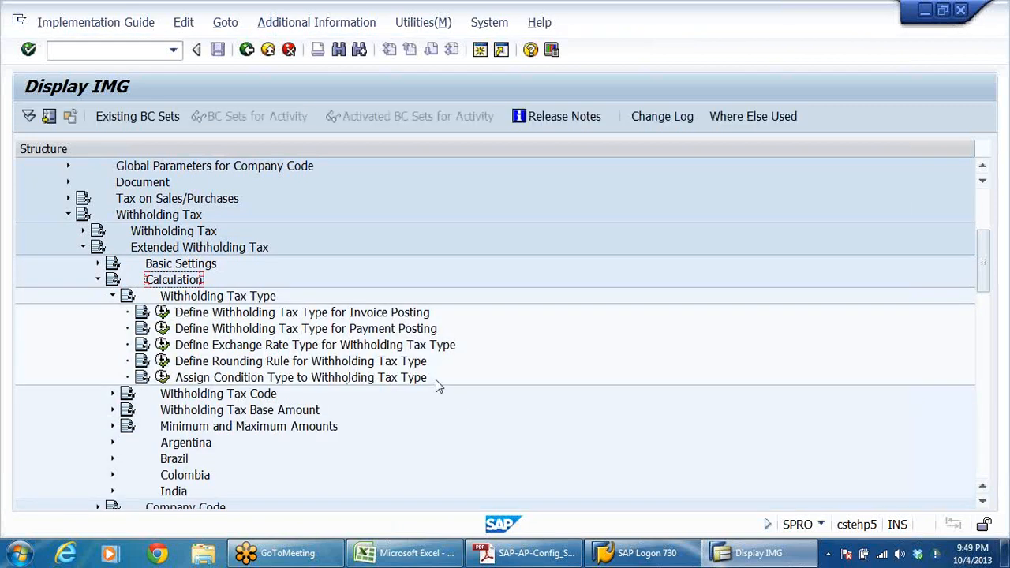
Switch to the SAP AP configuration notes PDF in Adobe Reader and find the TDS on Advance Payment section
left_click(557, 554)
scroll(594, 243, "down", 5)
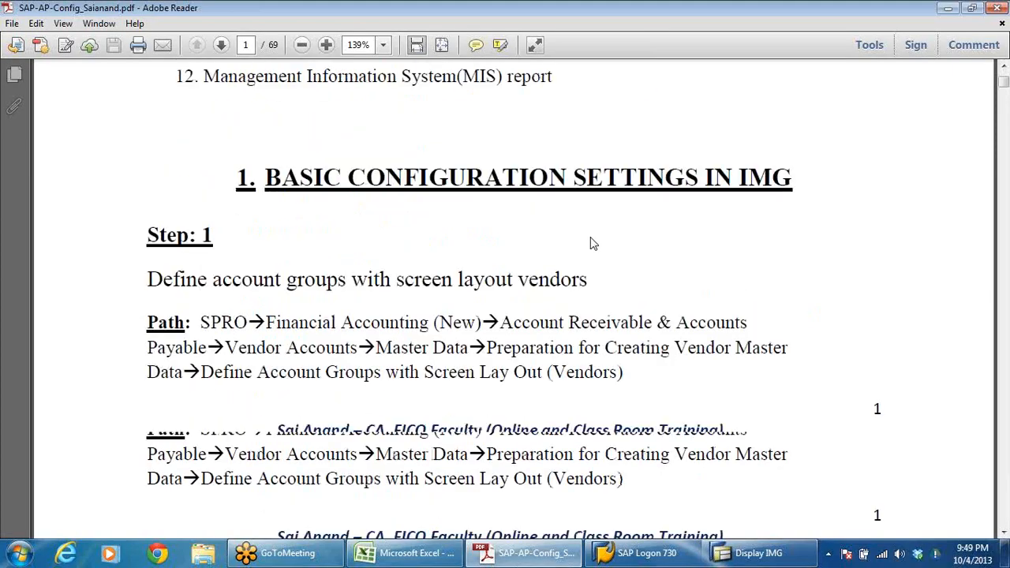
scroll(594, 243, "down", 20)
scroll(593, 244, "down", 20)
scroll(594, 243, "down", 20)
scroll(592, 241, "down", 20)
scroll(594, 243, "down", 20)
scroll(592, 241, "down", 20)
scroll(592, 241, "down", 15)
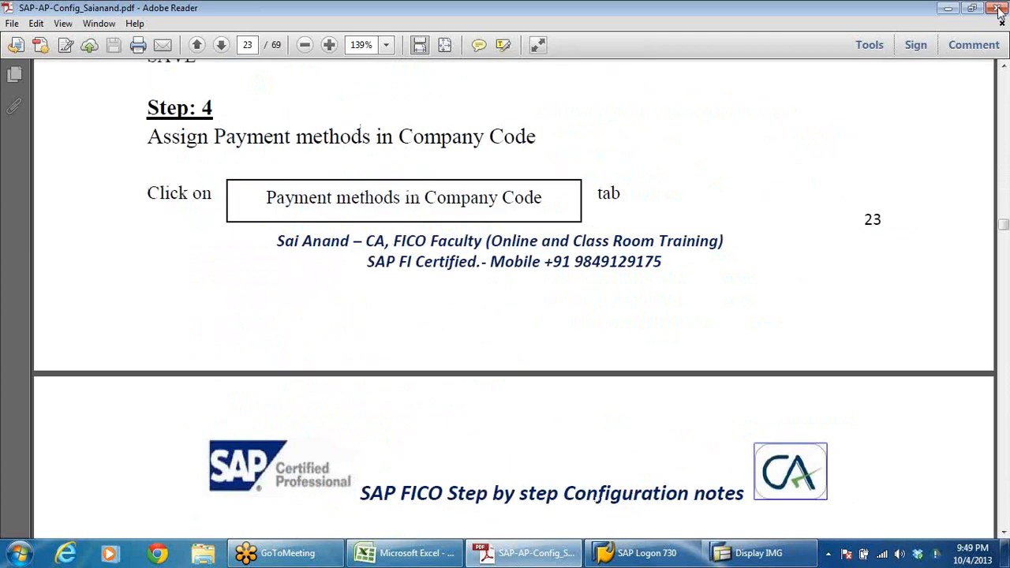
left_click_drag(1004, 225, 1004, 372)
scroll(355, 319, "down", 15)
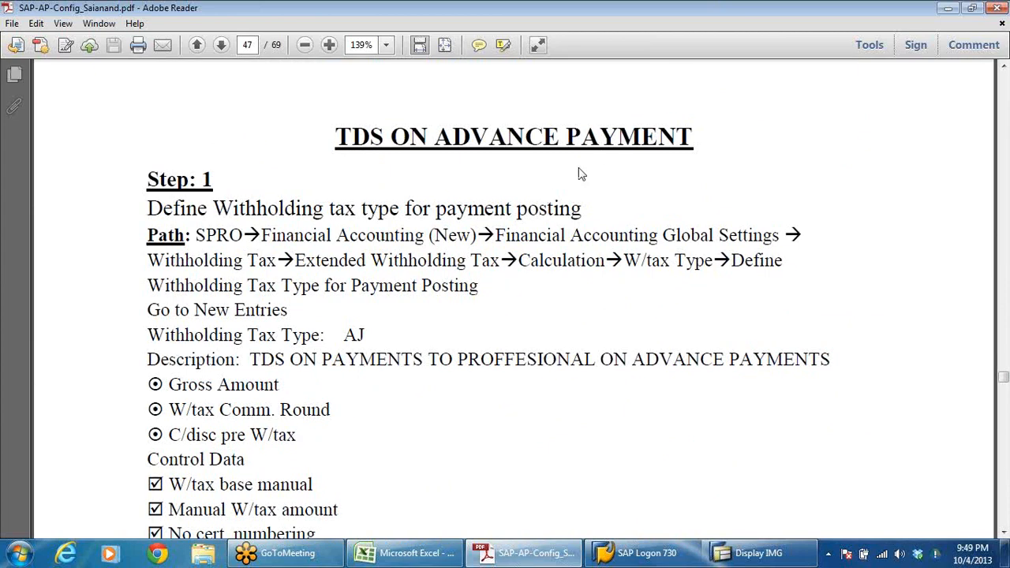
Skim the withholding tax configuration steps backwards to the TDS Rates for 2012-13 table on page 34
scroll(547, 208, "up", 20)
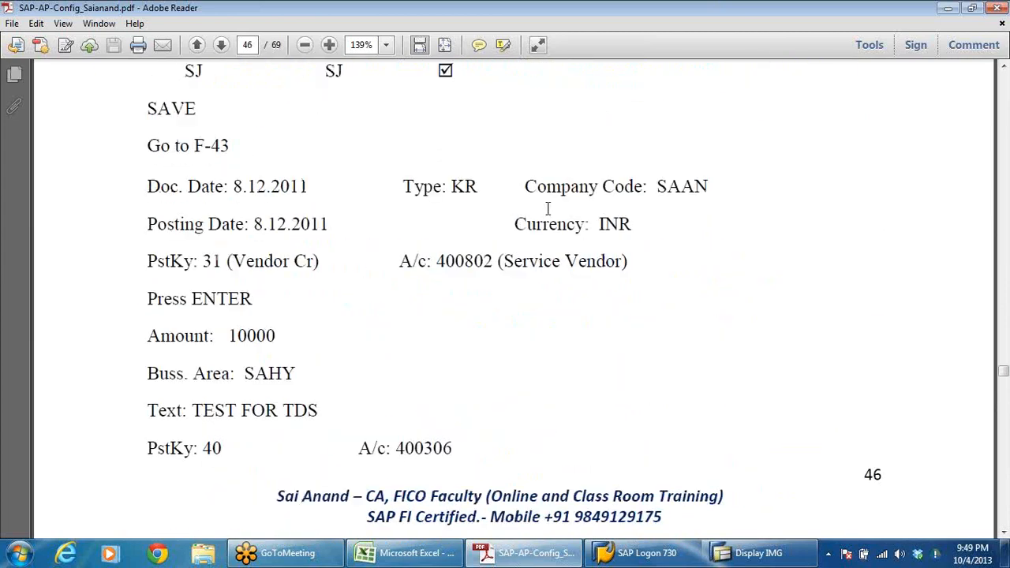
scroll(549, 213, "up", 20)
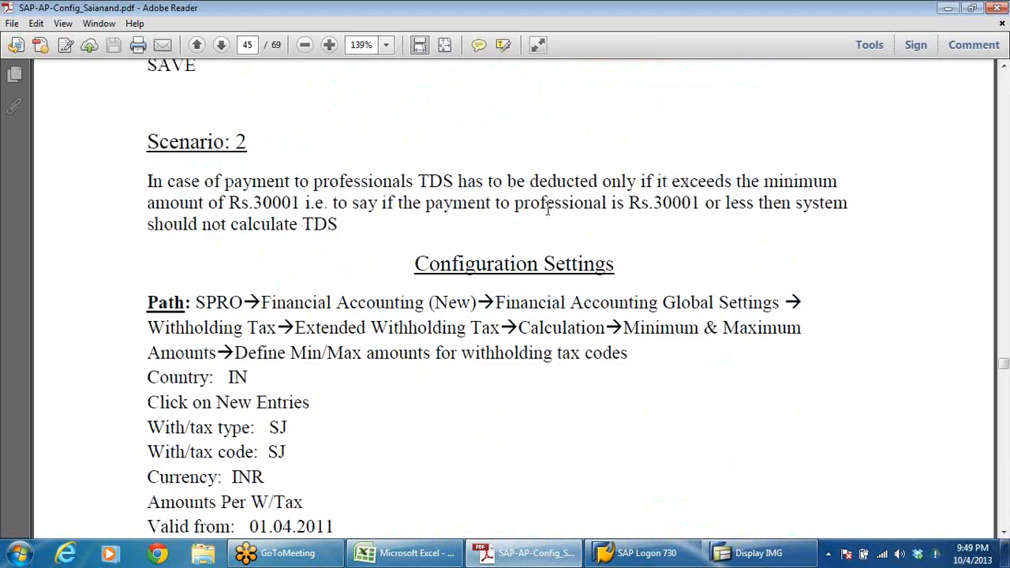
scroll(547, 209, "up", 20)
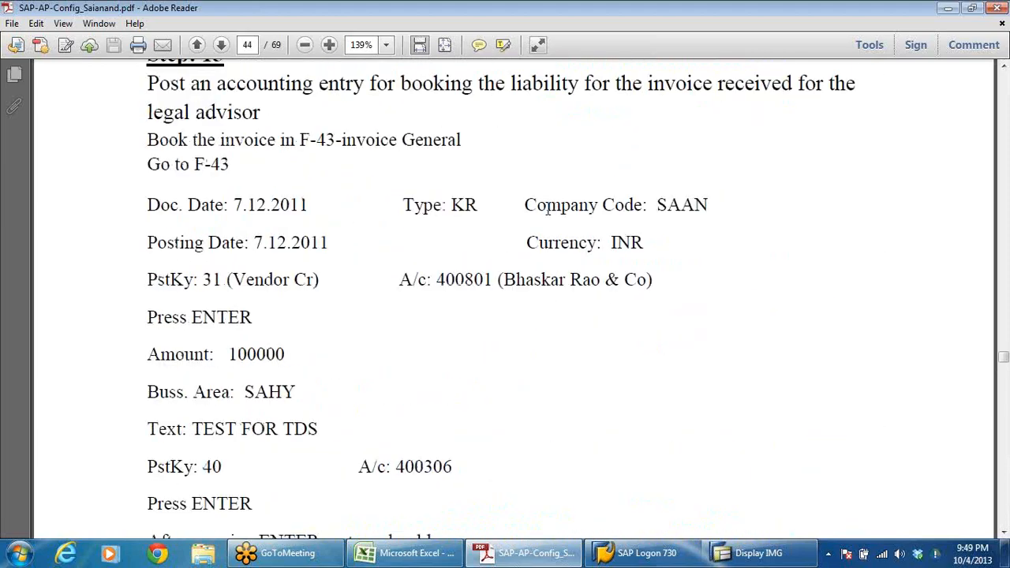
scroll(547, 209, "up", 20)
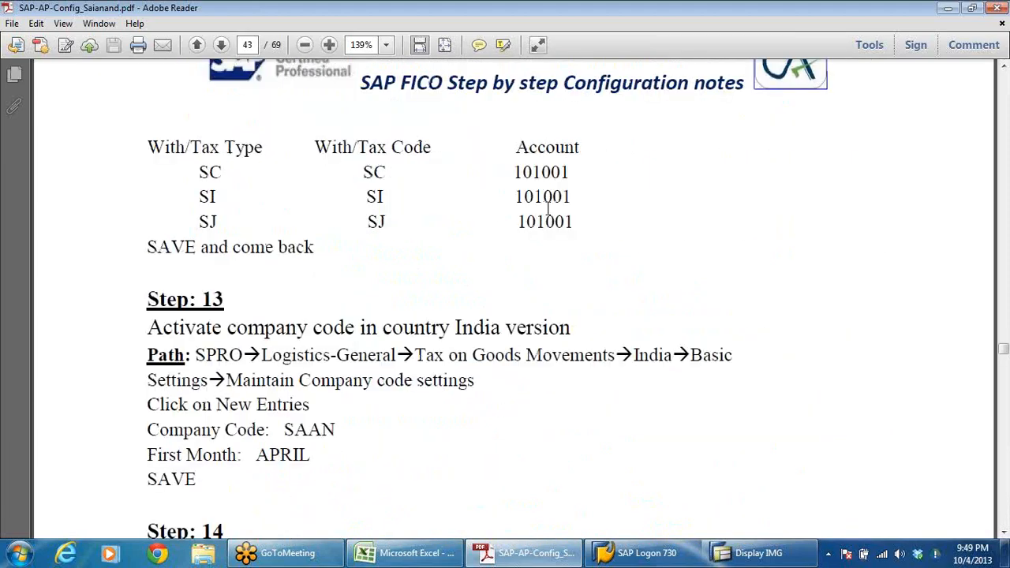
scroll(551, 216, "up", 20)
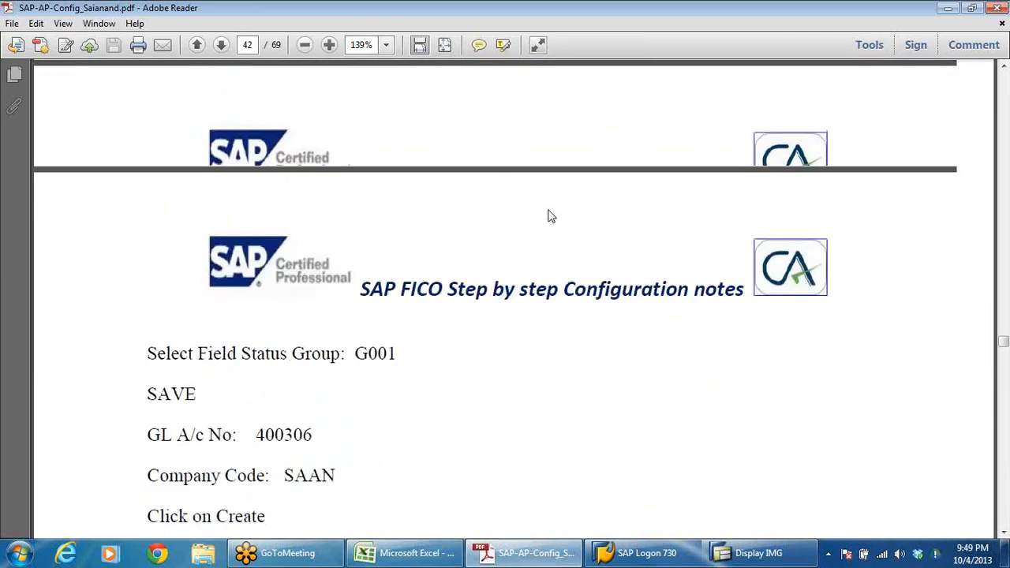
scroll(551, 216, "up", 20)
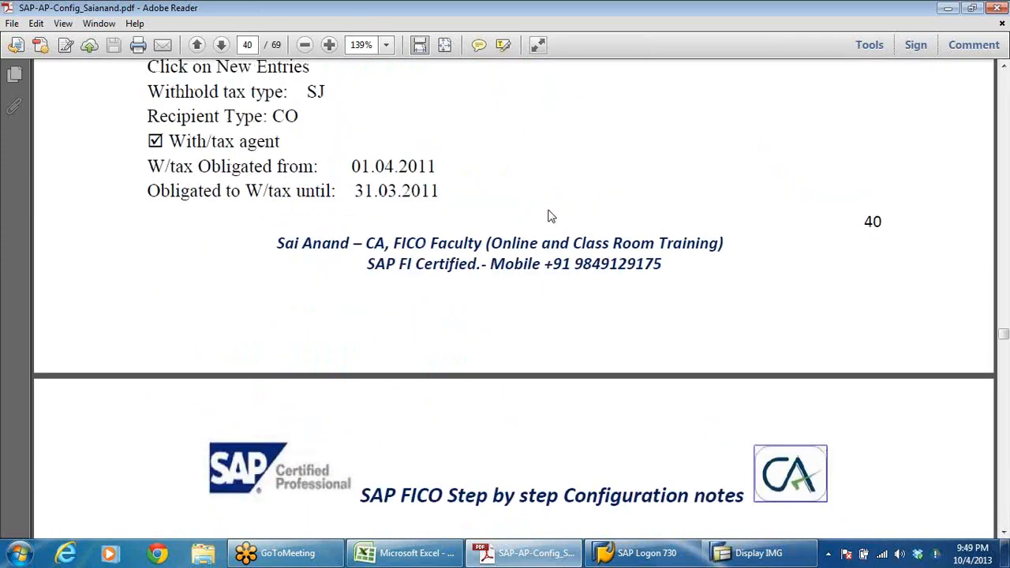
scroll(551, 216, "up", 8)
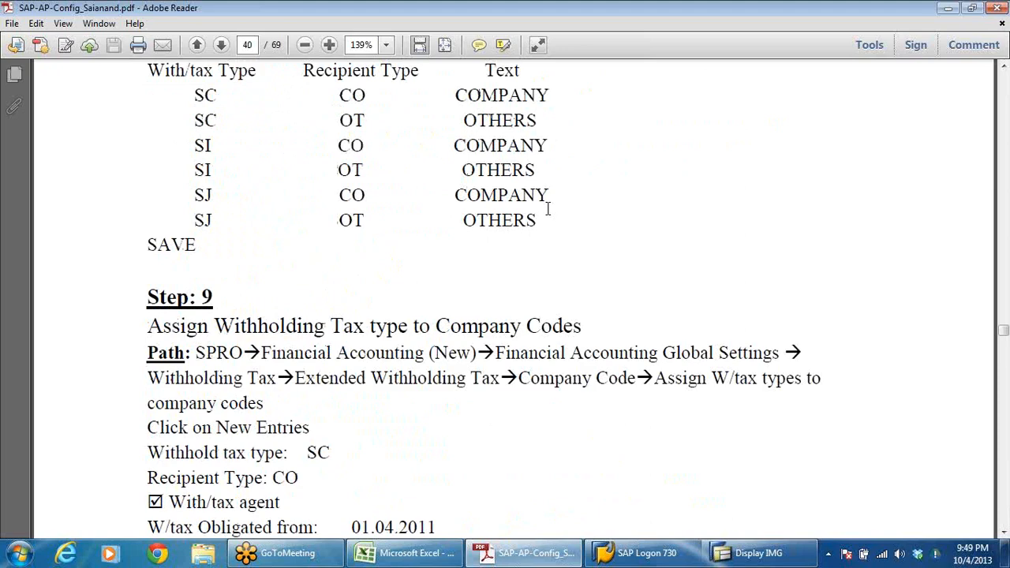
scroll(548, 209, "up", 20)
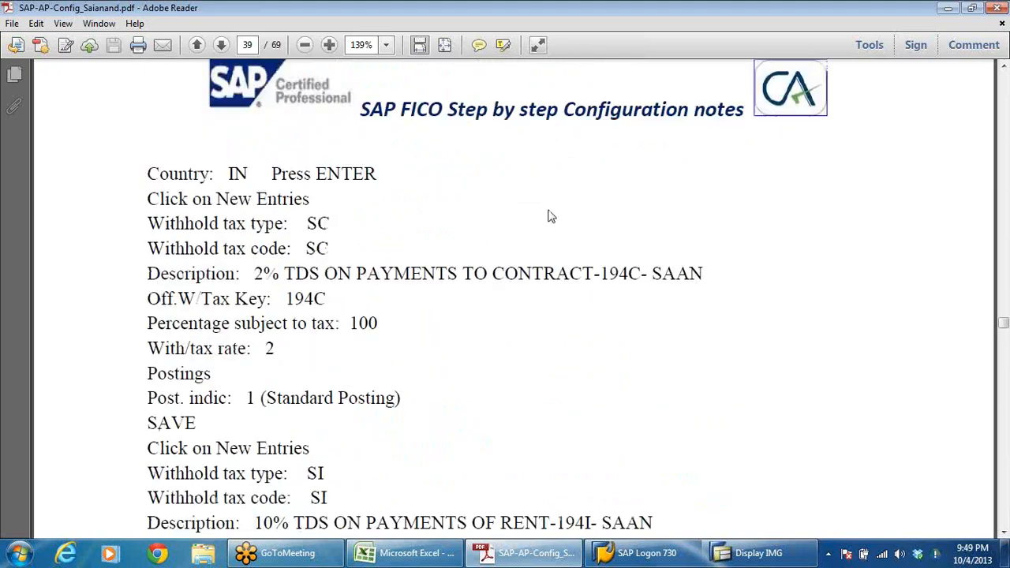
scroll(548, 208, "up", 20)
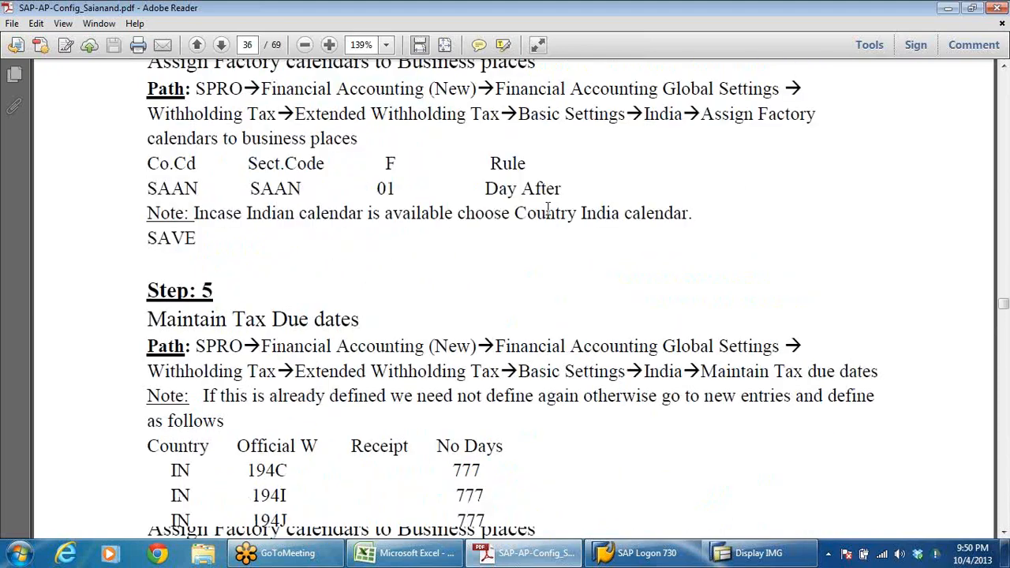
scroll(548, 208, "up", 15)
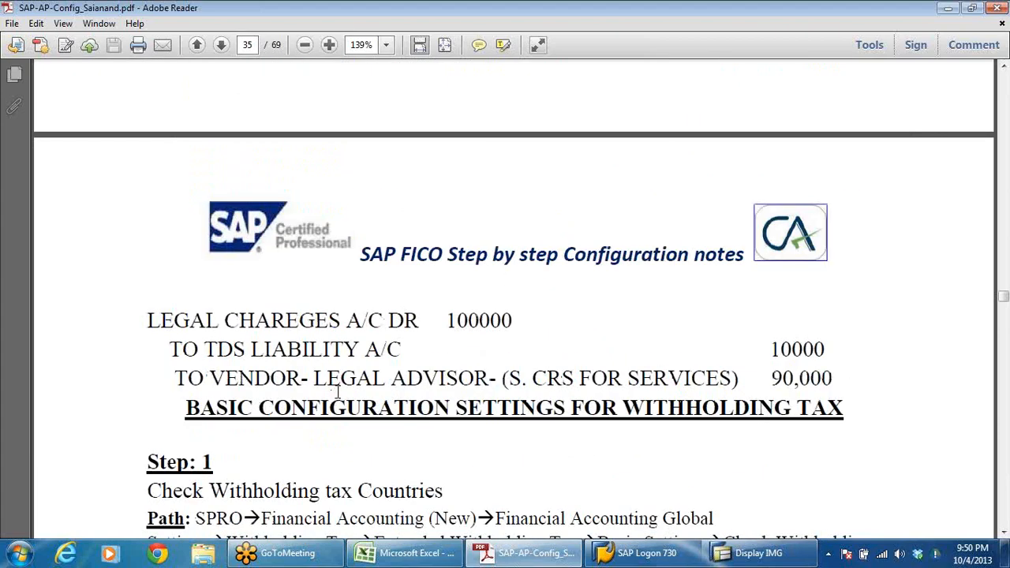
scroll(564, 416, "up", 20)
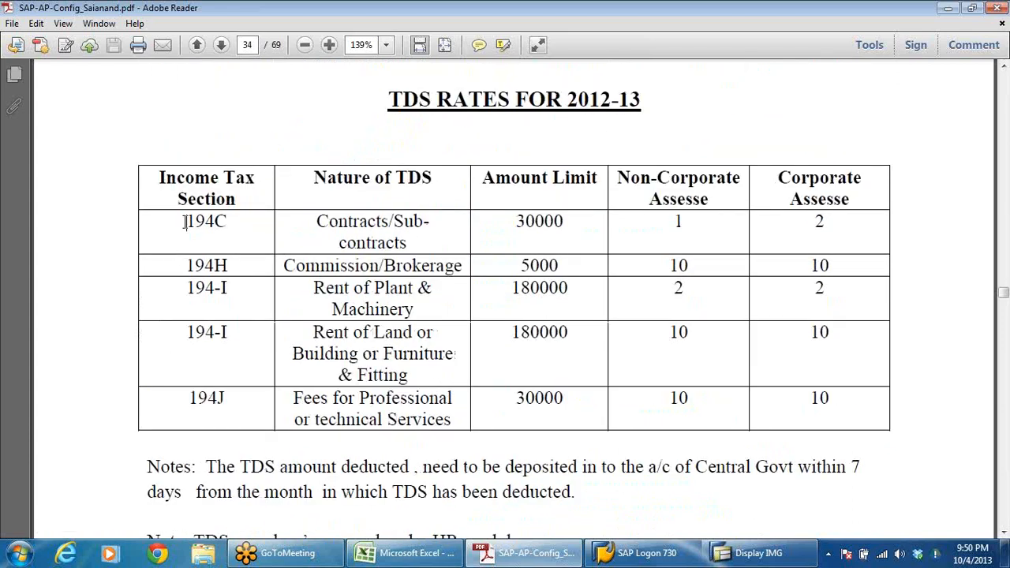
Examine the income tax sections in the TDS rates table, marking section 194C
left_click_drag(181, 222, 235, 223)
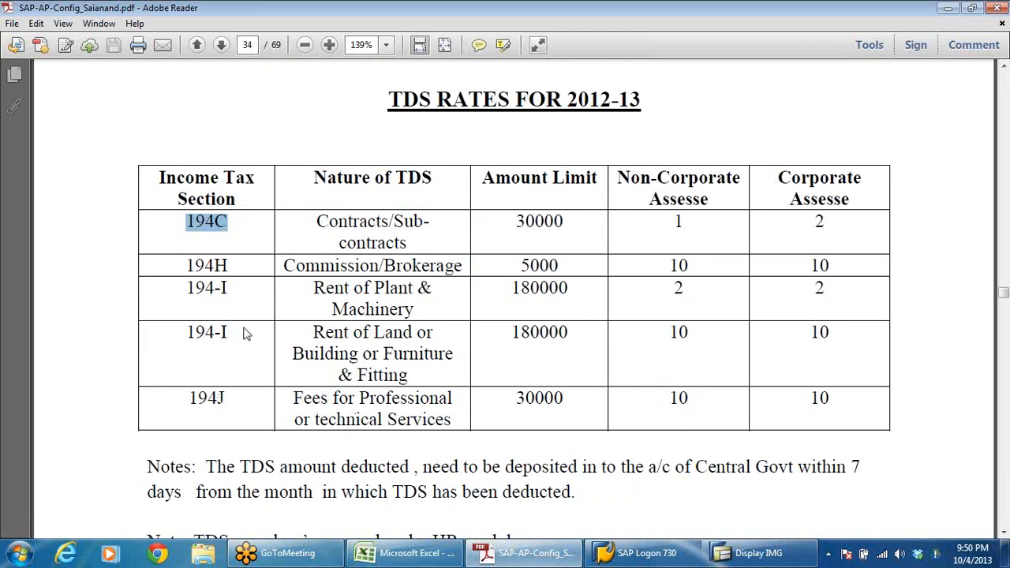
left_click(232, 289)
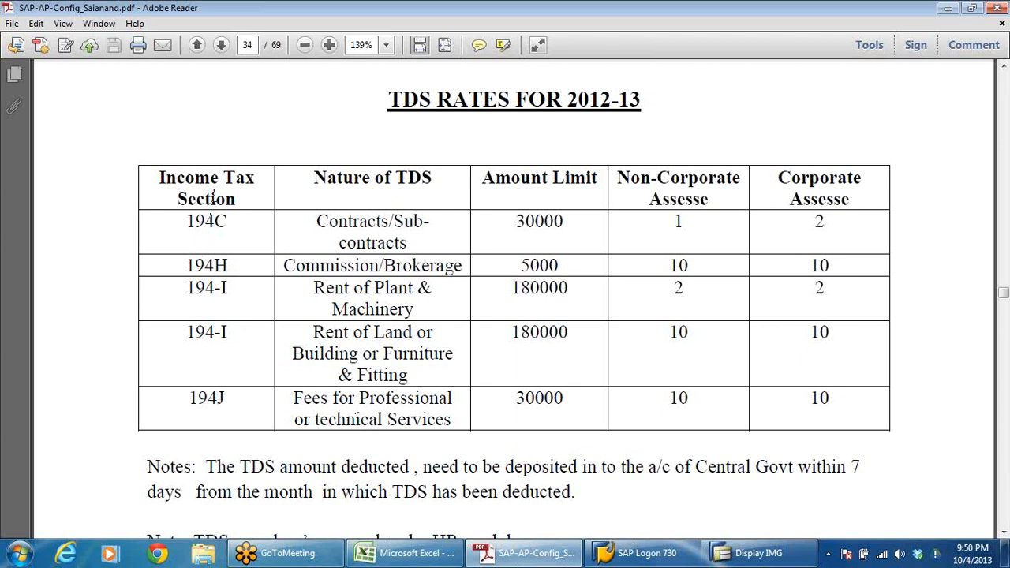
left_click_drag(237, 219, 175, 225)
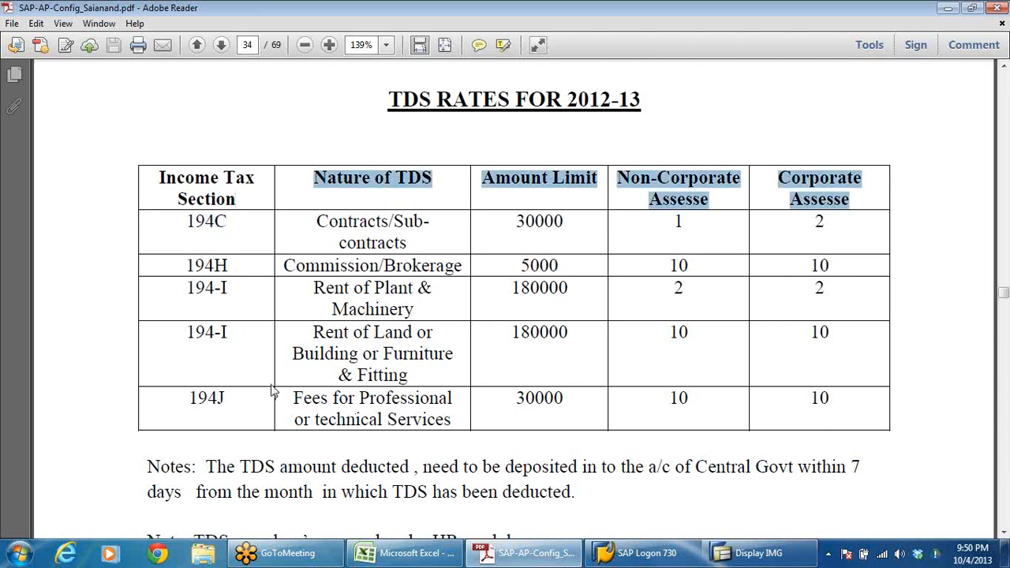
Examine the remaining sections of the TDS rates table and their non-corporate assessee rates, marking 194H and 194-I
left_click(231, 288)
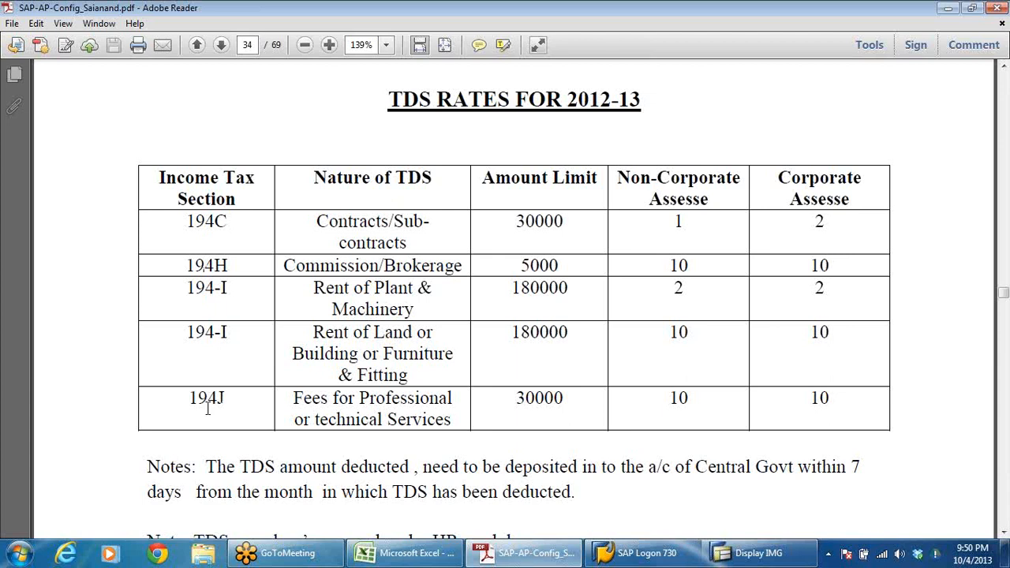
left_click_drag(670, 264, 681, 325)
left_click(677, 340)
Switch to SAP and start a new entry in Define Withholding Tax Type for Invoice Posting for country IN
key("alt+Tab")
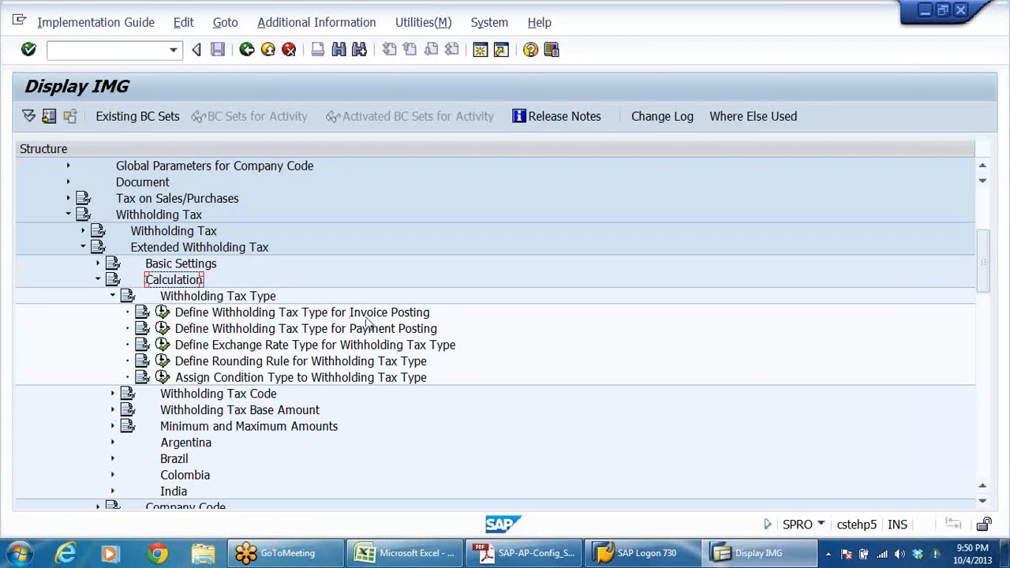
left_click(408, 317)
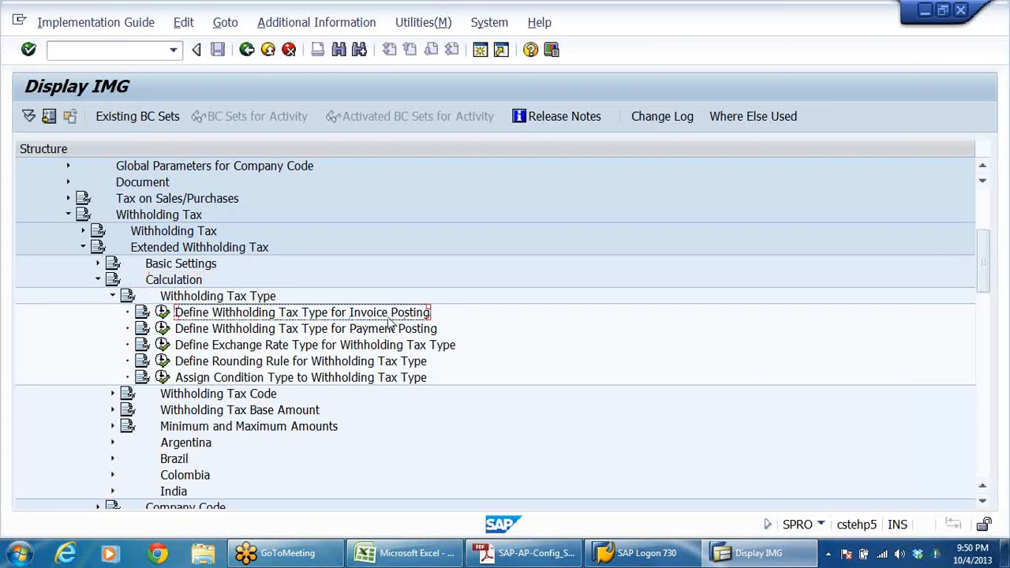
left_click(162, 313)
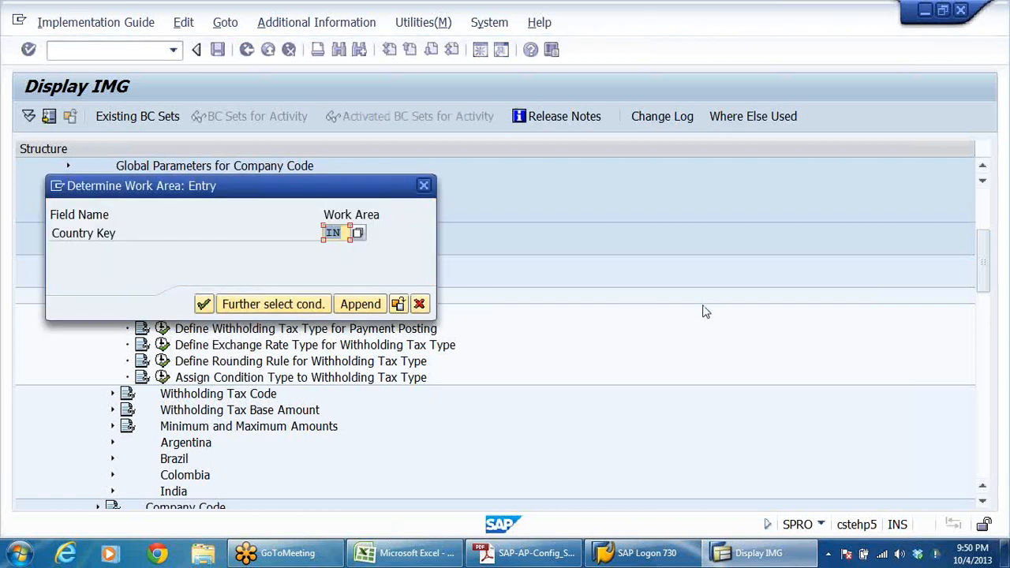
key("Return")
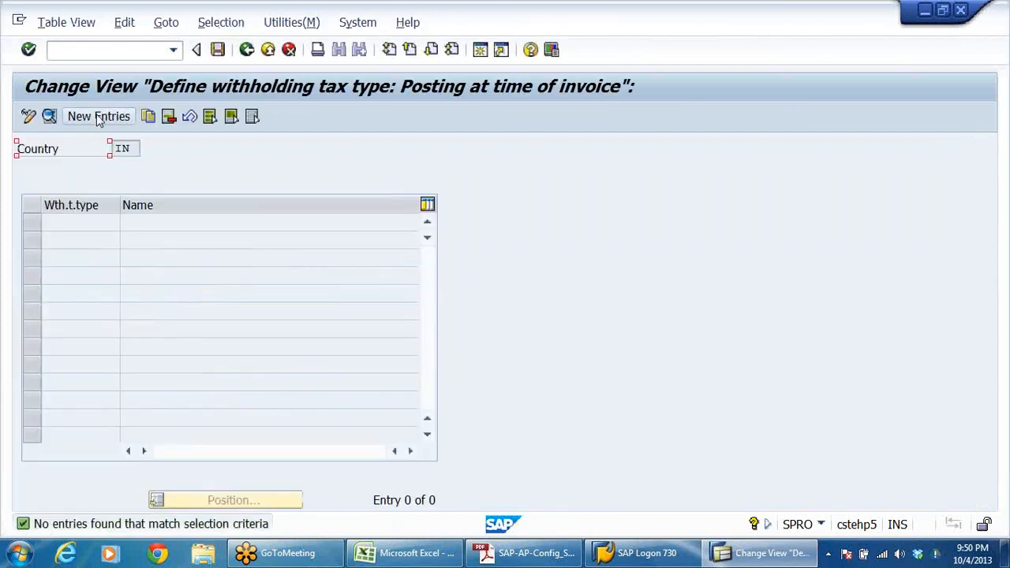
left_click(97, 117)
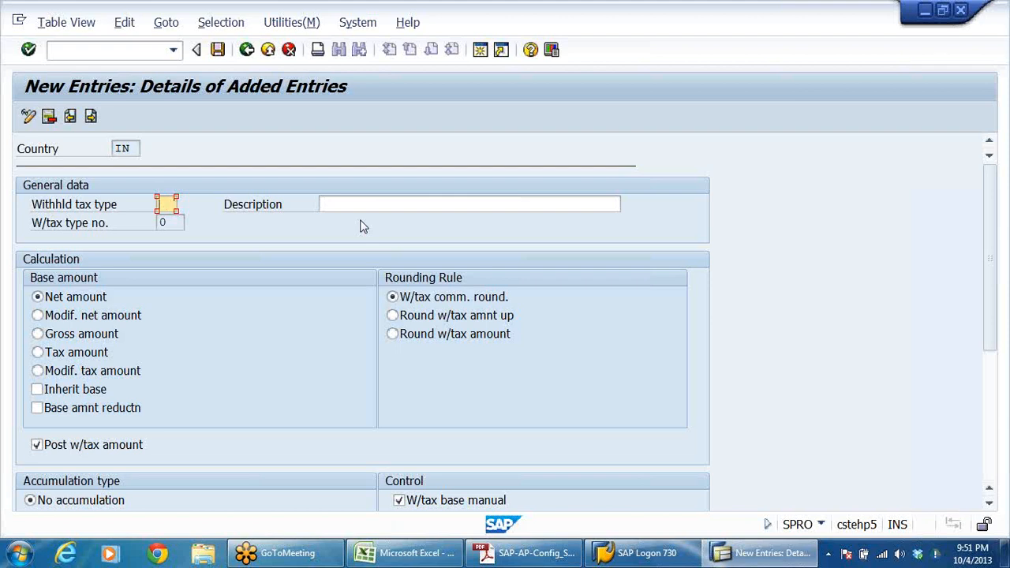
Set the withholding tax type to W1 and close the SAP Logon window
key("Caps_Lock")
left_click(386, 204)
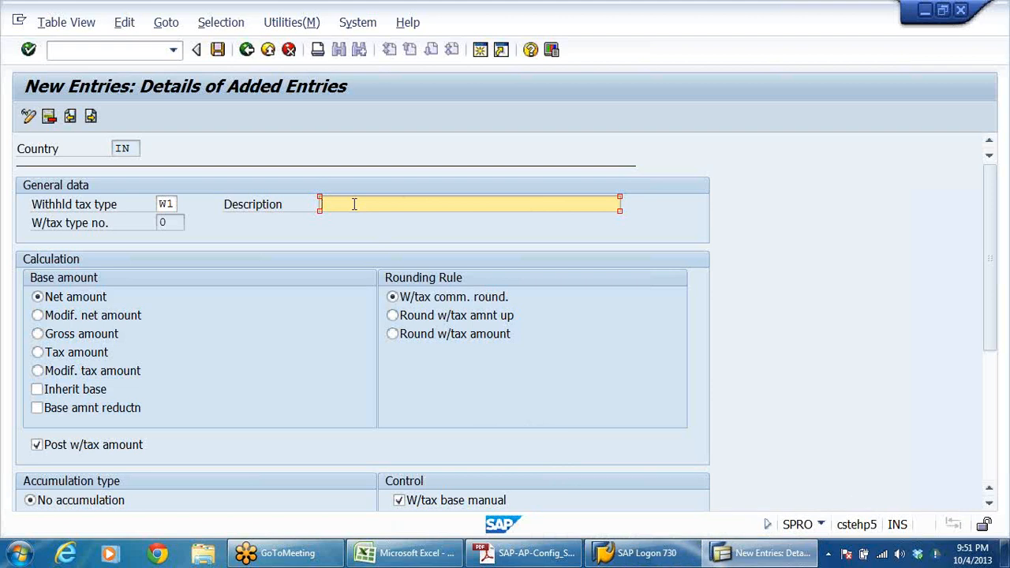
left_click(609, 553)
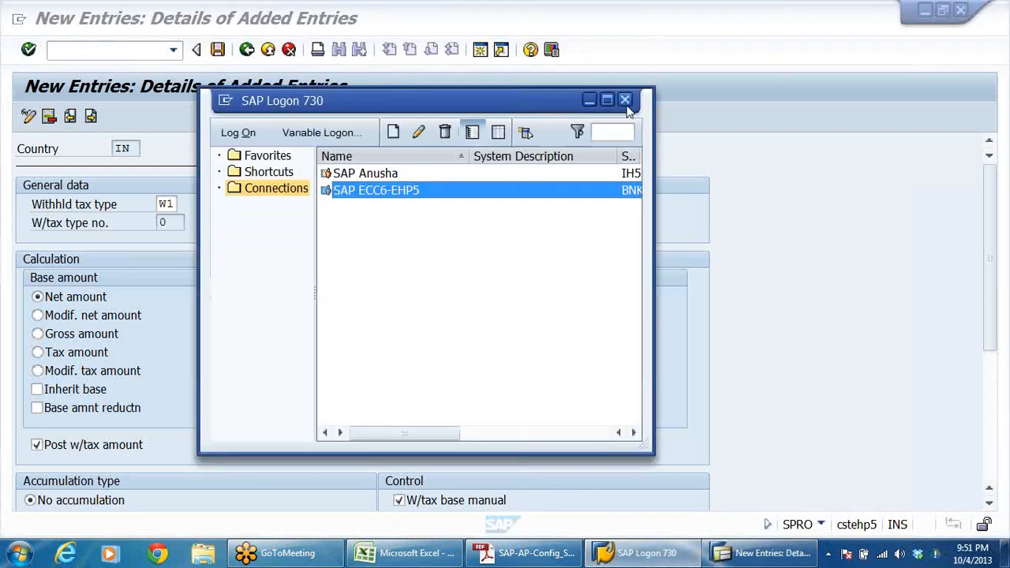
left_click(625, 102)
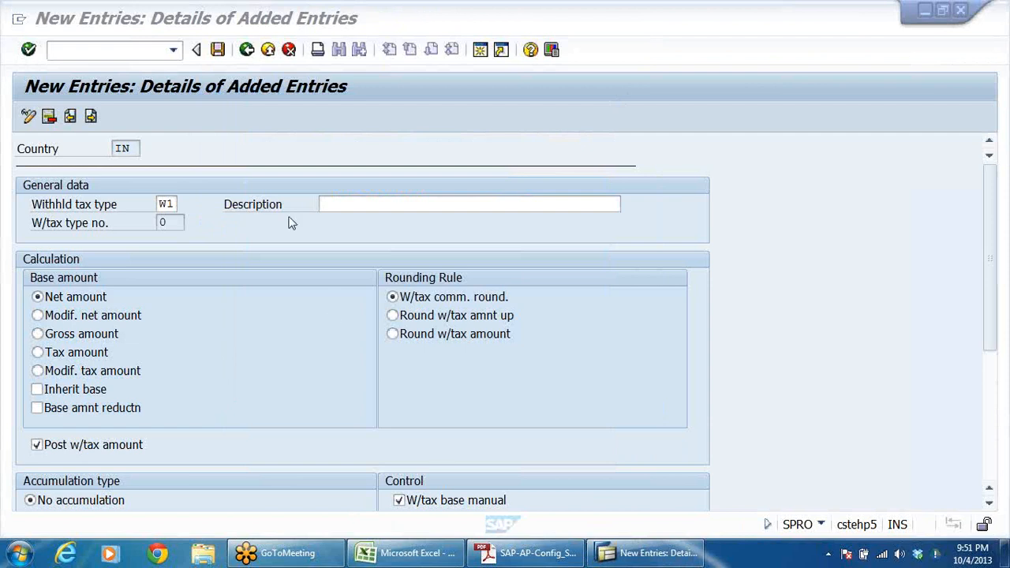
Consult the TDS rates table in Adobe Reader and enter the SAP description TDS ON PAYMENTS TO PROFESSIONALS
left_click(520, 553)
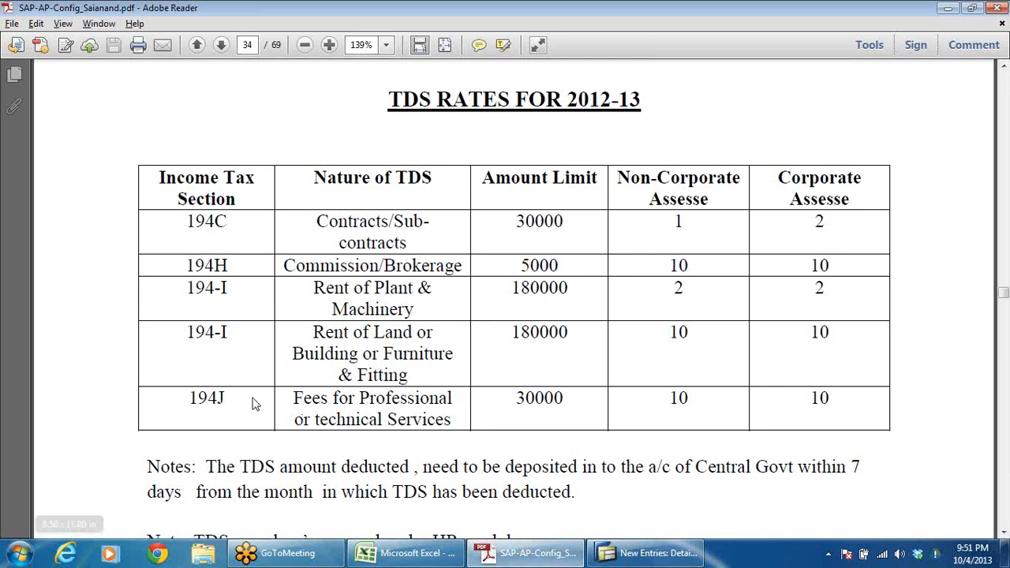
key("alt+Tab")
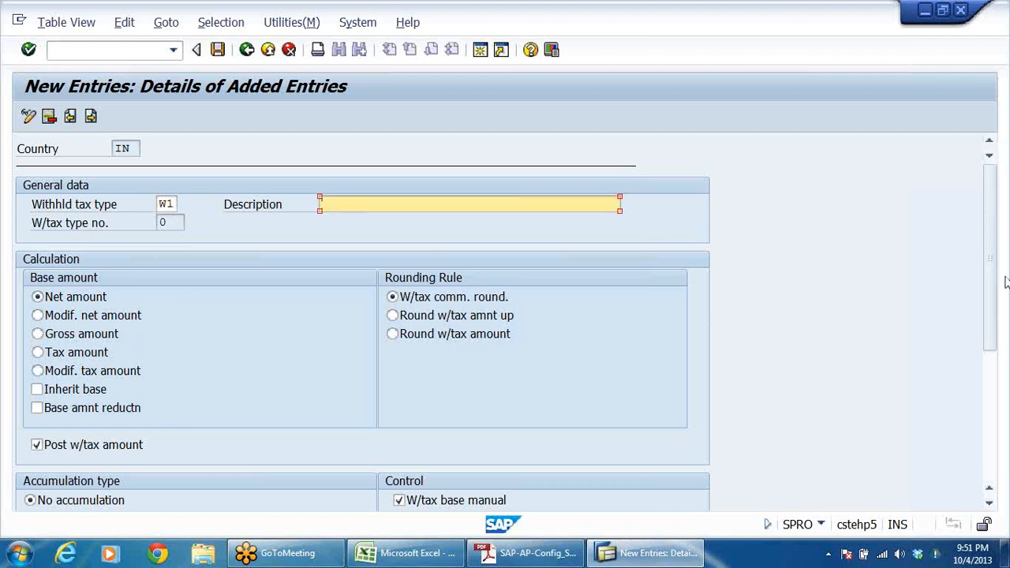
type("TDS ON PAYMENTS TO PROFESSION")
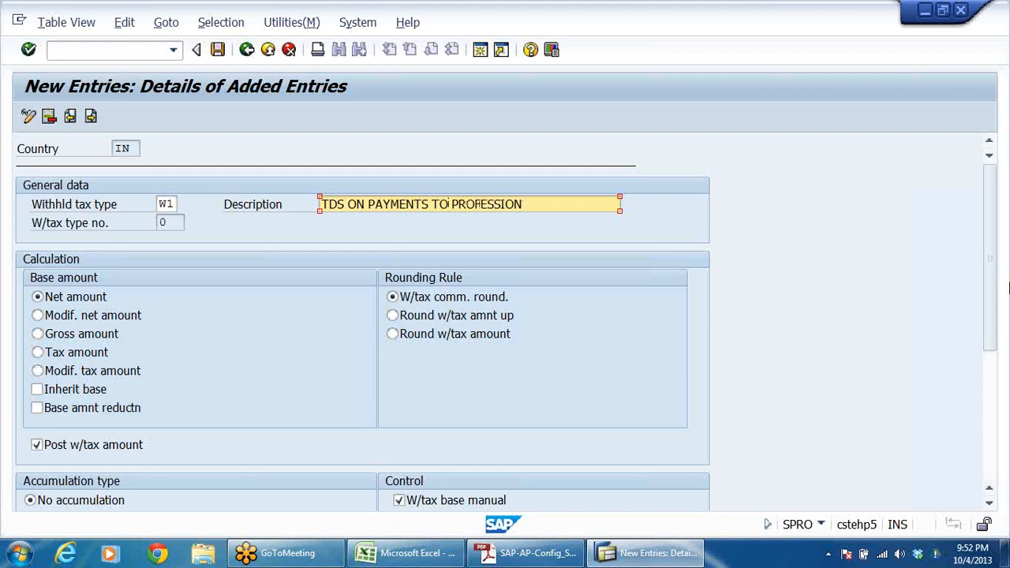
type("L")
key("BackSpace")
type("ALS")
Check the 194J row in the PDF and extend the SAP description with 10& in front and 194J at the end
left_click(528, 555)
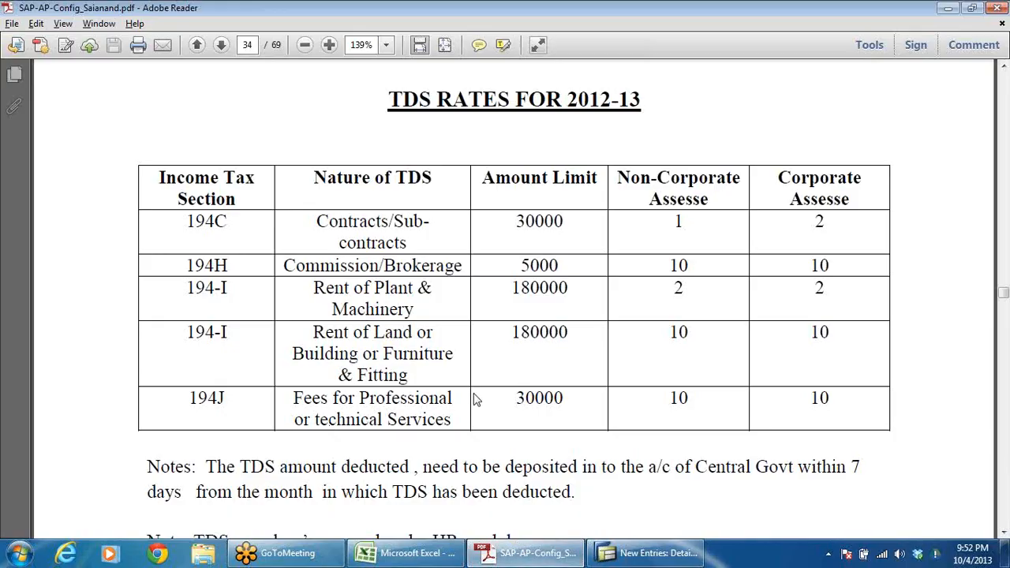
left_click_drag(677, 398, 745, 409)
key("alt+Tab")
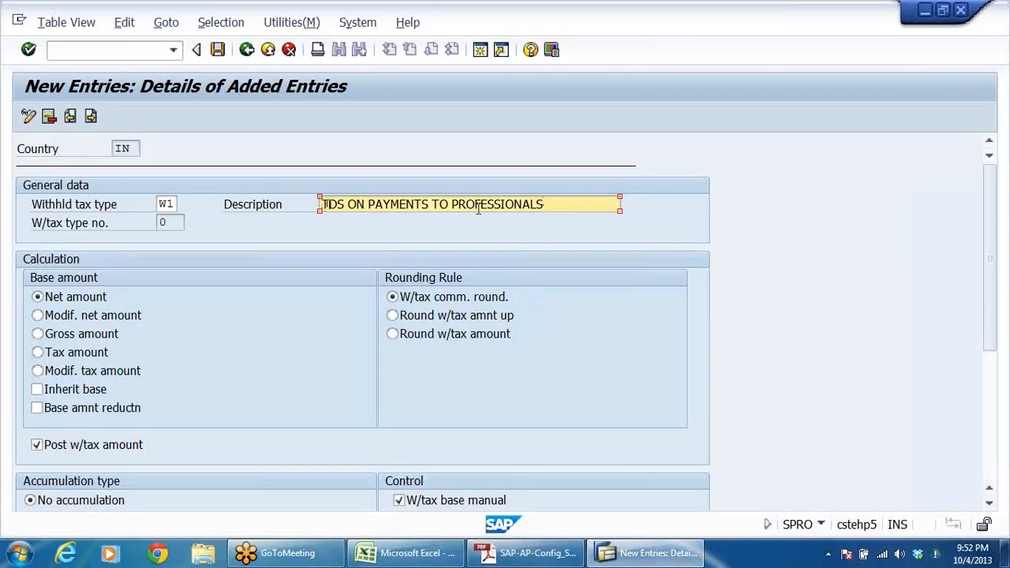
type("10&")
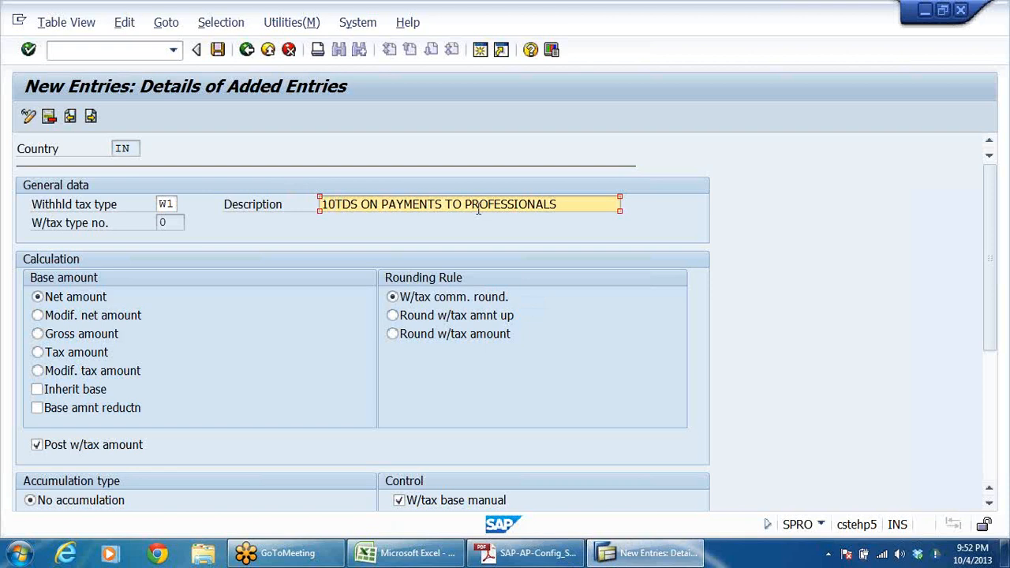
left_click(565, 207)
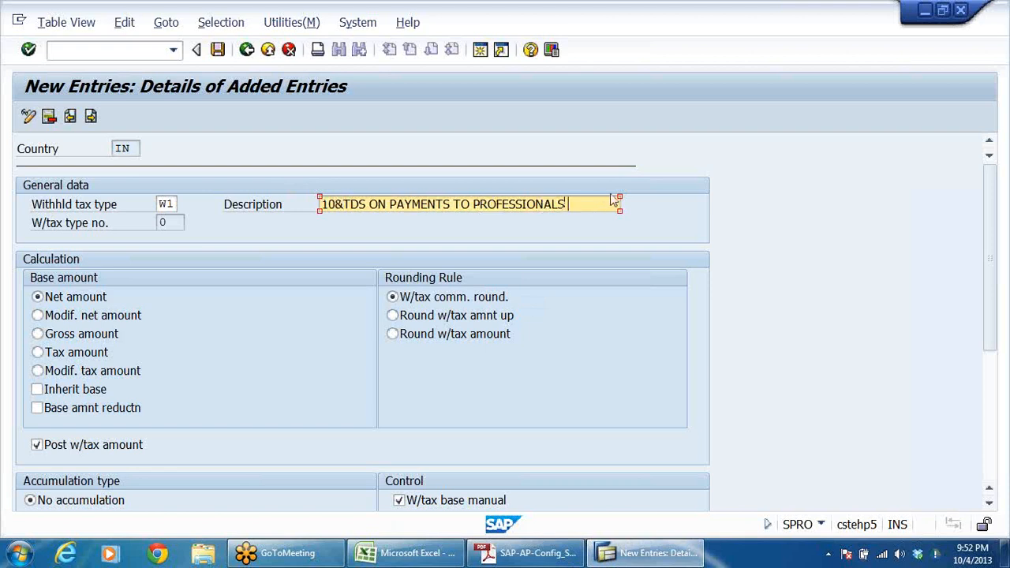
type("194")
key("alt+Tab")
key("alt+Tab")
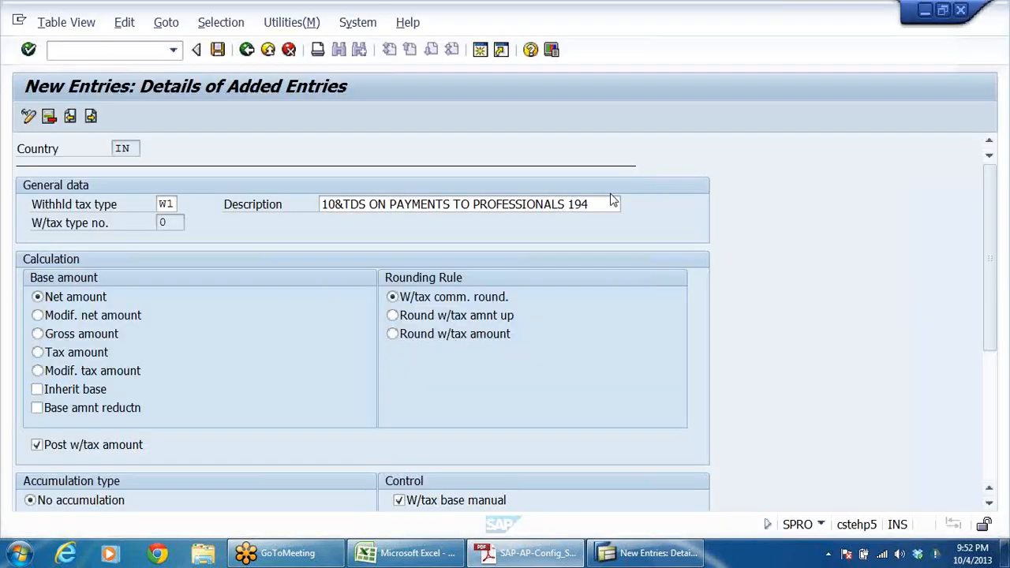
type("J")
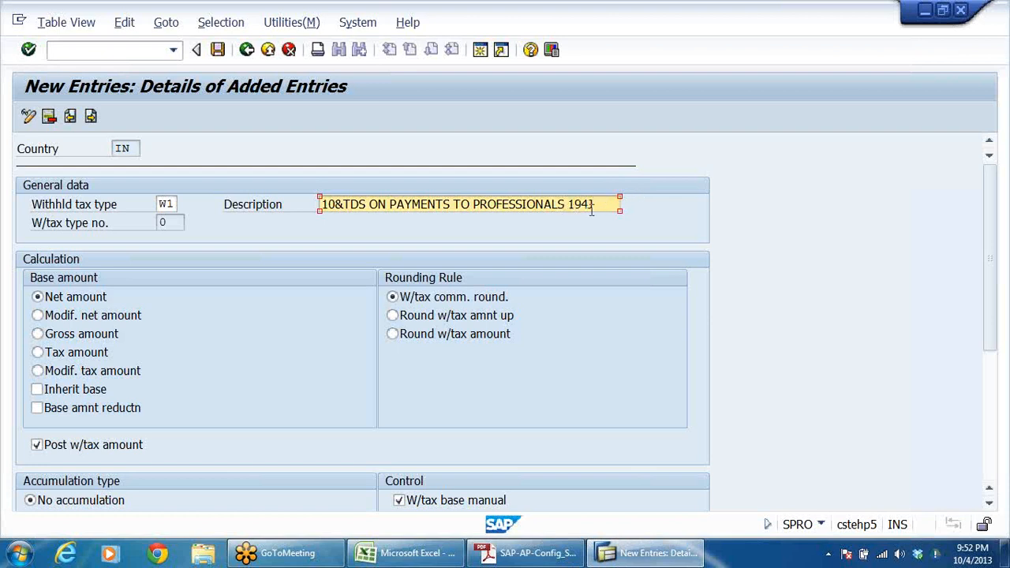
Correct the separators so the description reads 10%TDS ON PAYMENTS TO PROFESSIONALS-194J
key("Left")
key("Left")
key("Left")
key("BackSpace")
type("-")
left_click(342, 204)
key("BackSpace")
type("-")
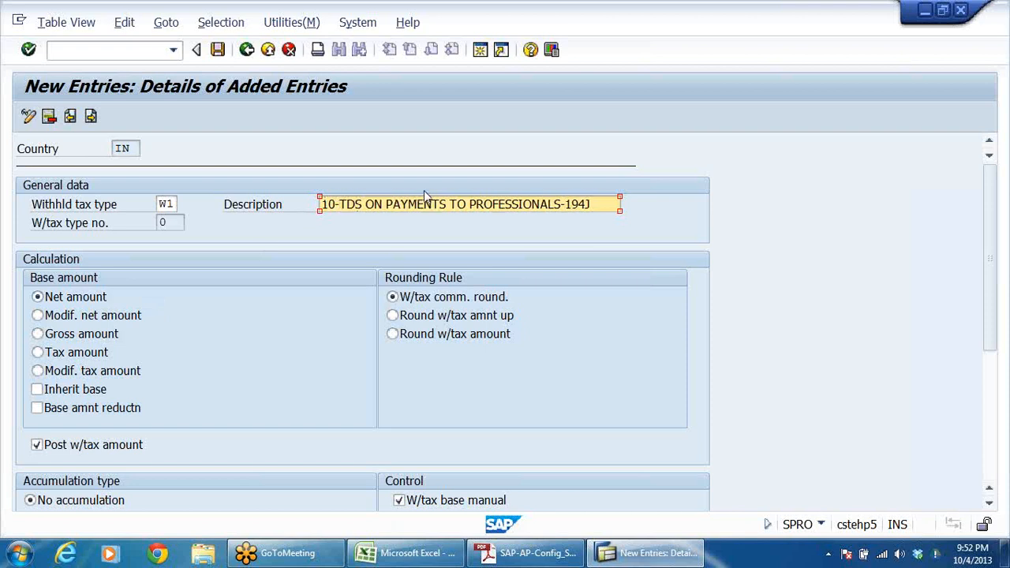
key("BackSpace")
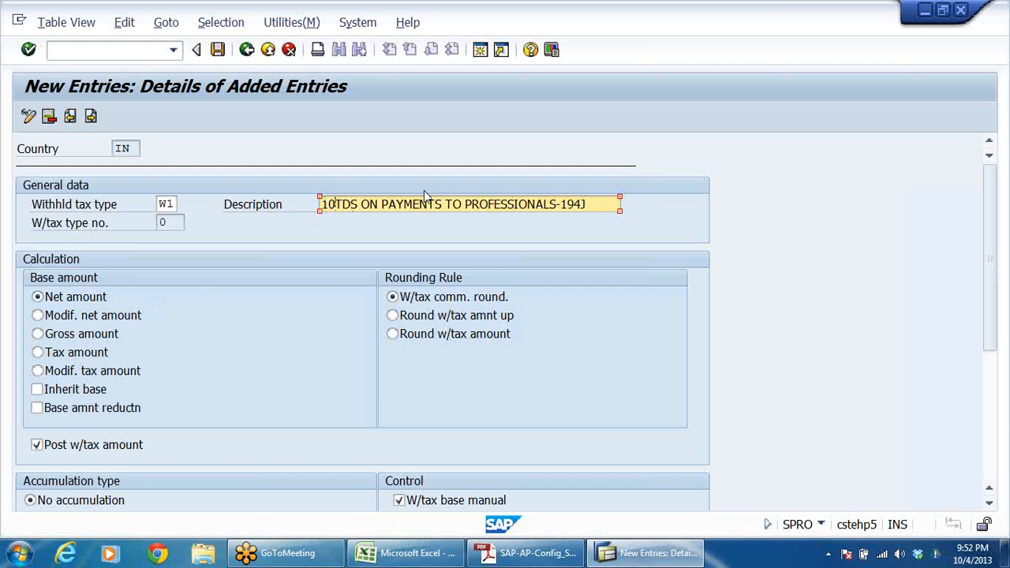
type("%")
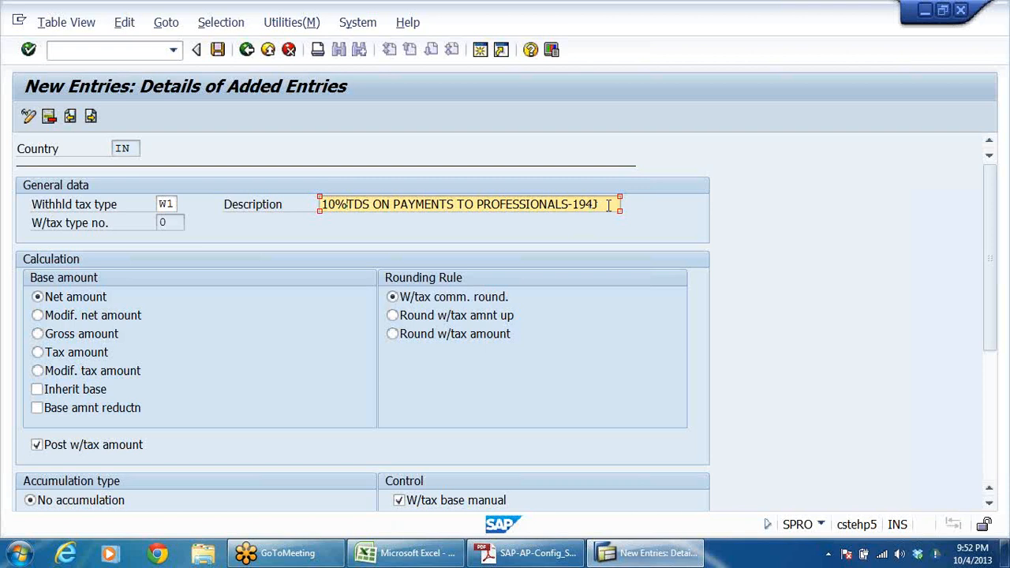
Review the legal charges example on page 34 of the PDF and set the tax type's base amount to Gross amount in SAP
left_click(513, 556)
scroll(484, 378, "down", 5)
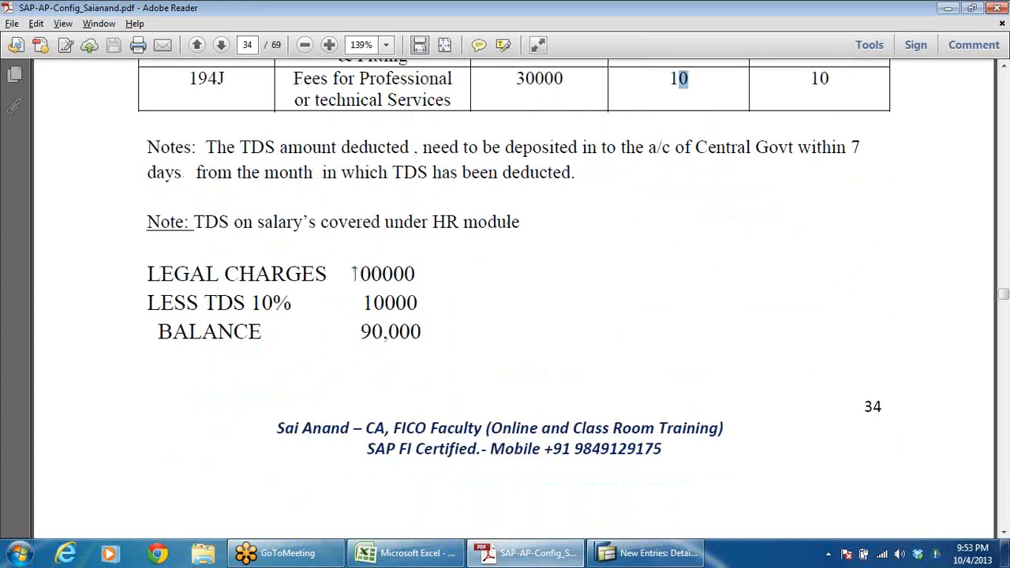
left_click_drag(353, 273, 422, 275)
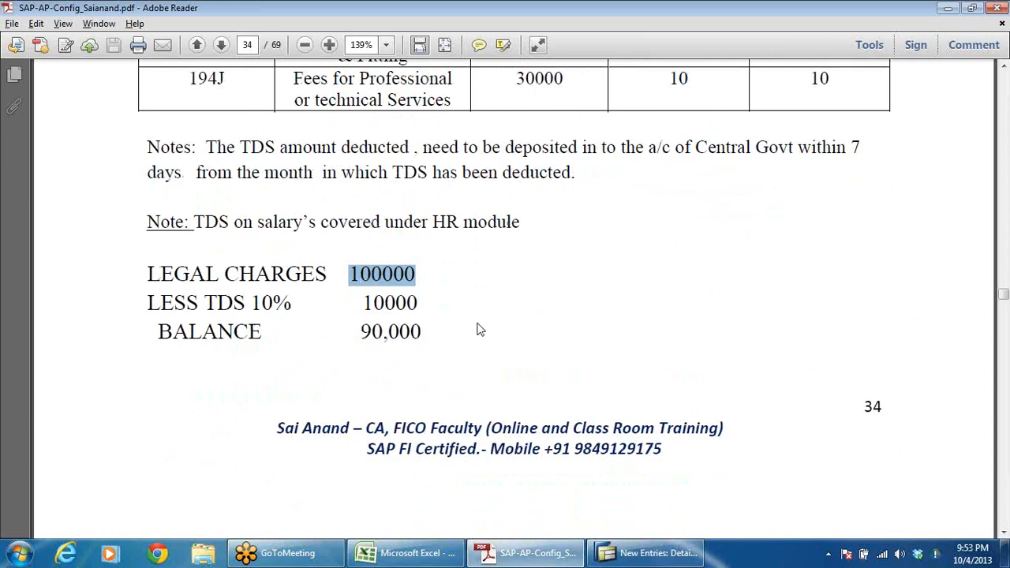
key("alt+Tab")
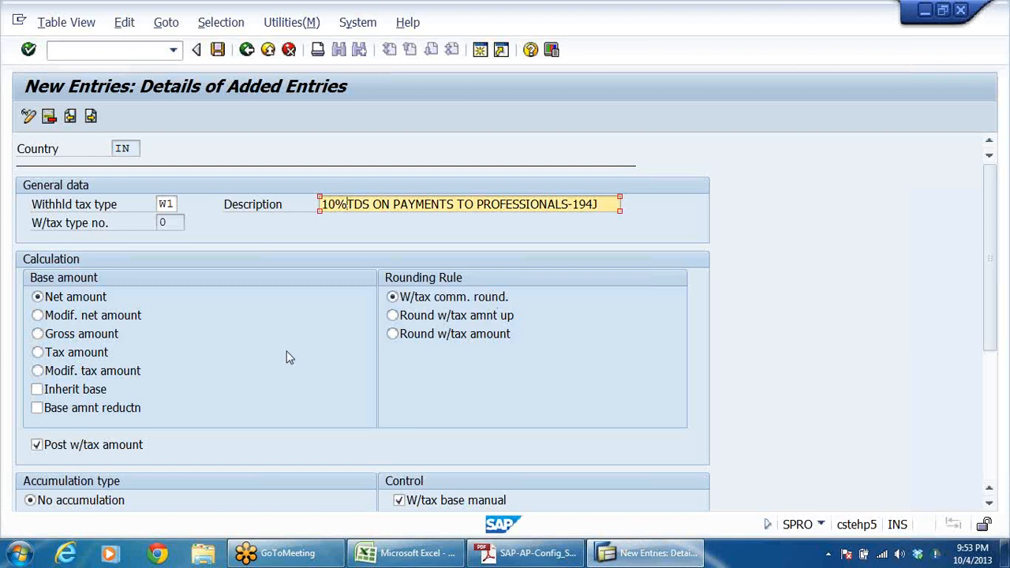
left_click(38, 334)
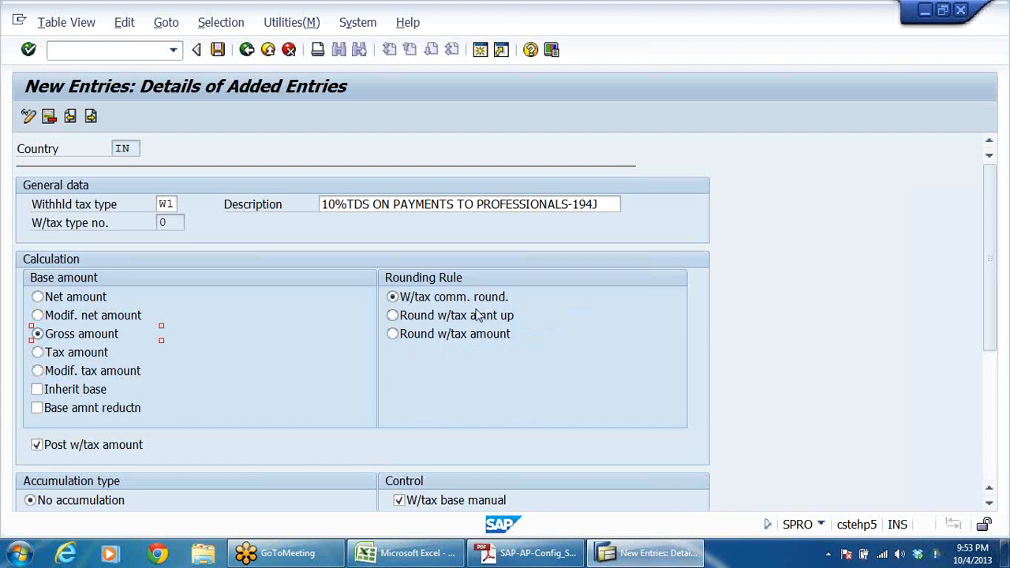
Read the field help for the Post w/tax amount option and close it
scroll(349, 370, "down", 5)
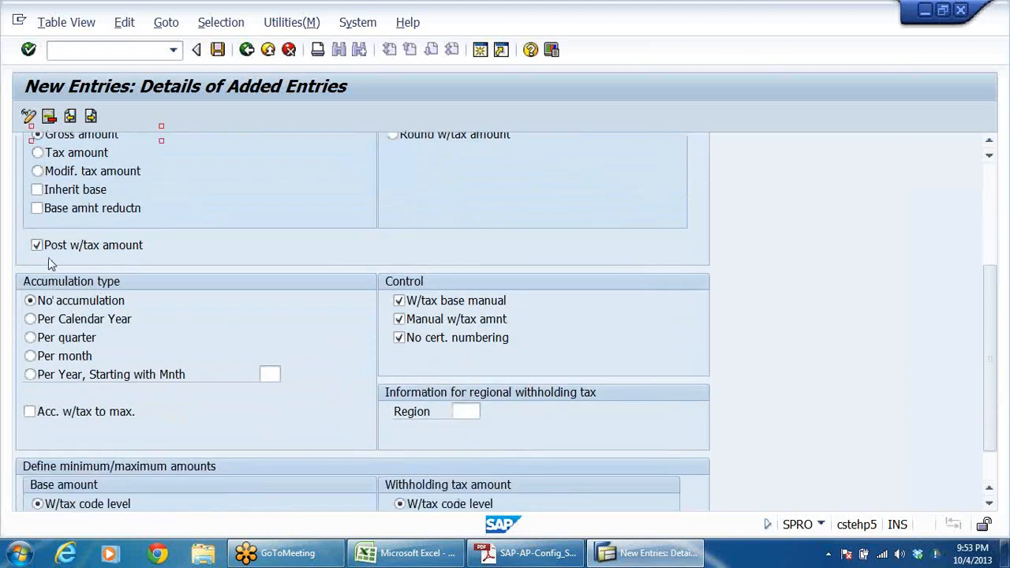
scroll(332, 247, "up", 1)
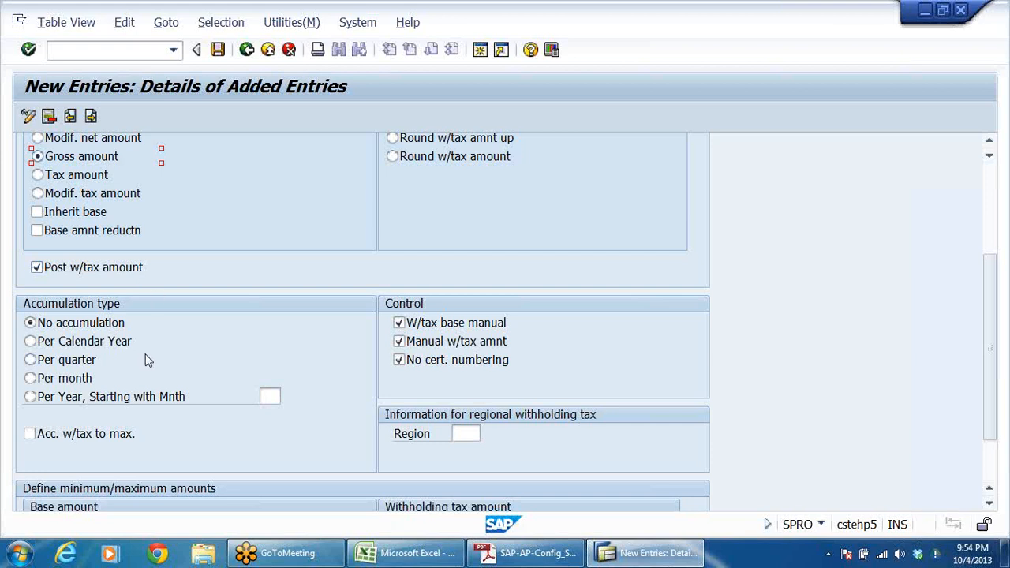
left_click(37, 268)
left_click(36, 267)
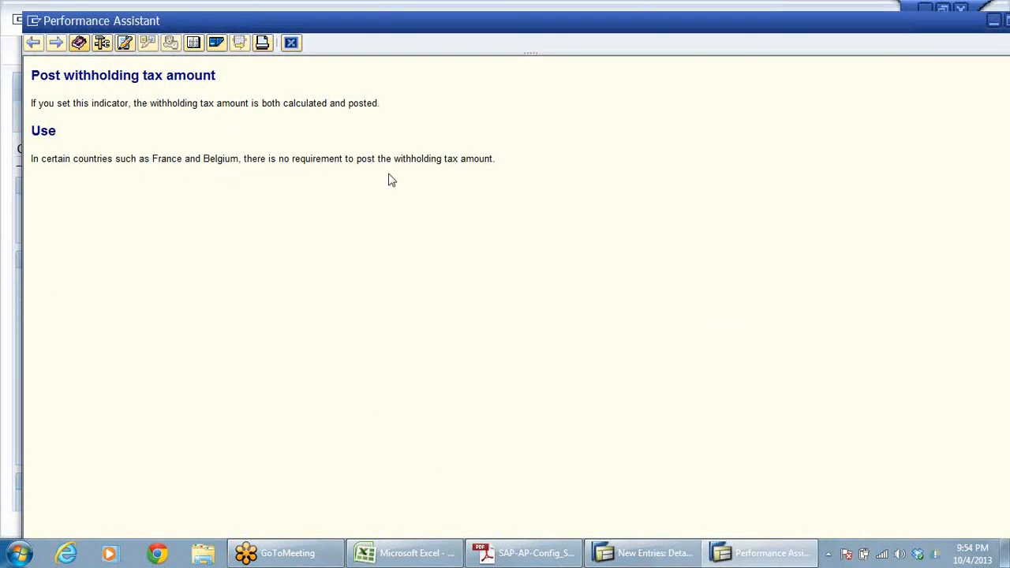
left_click(292, 44)
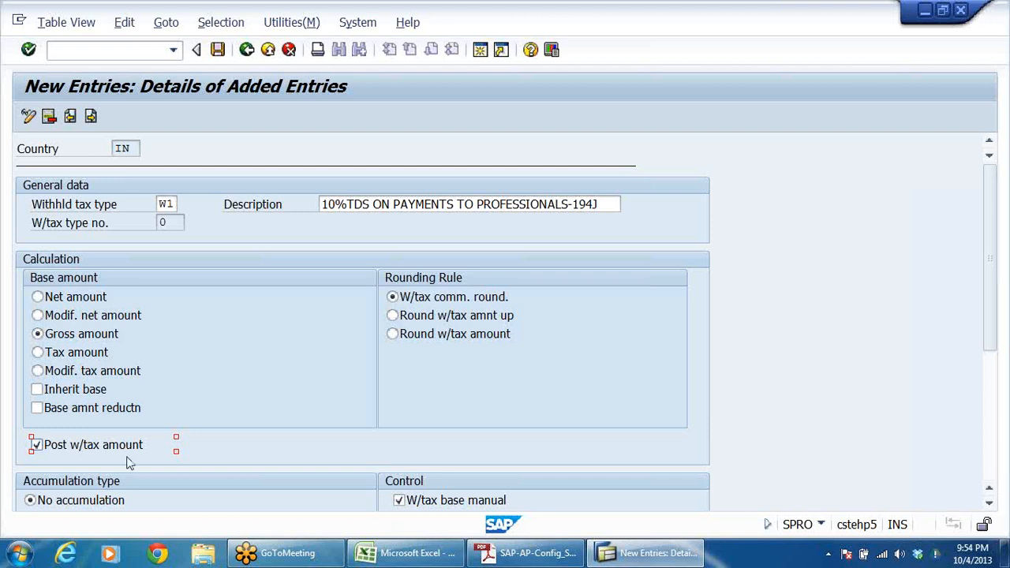
Review the accumulation type, control and minimum/maximum amount settings of withholding tax type W1
scroll(376, 378, "down", 1)
scroll(375, 377, "down", 3)
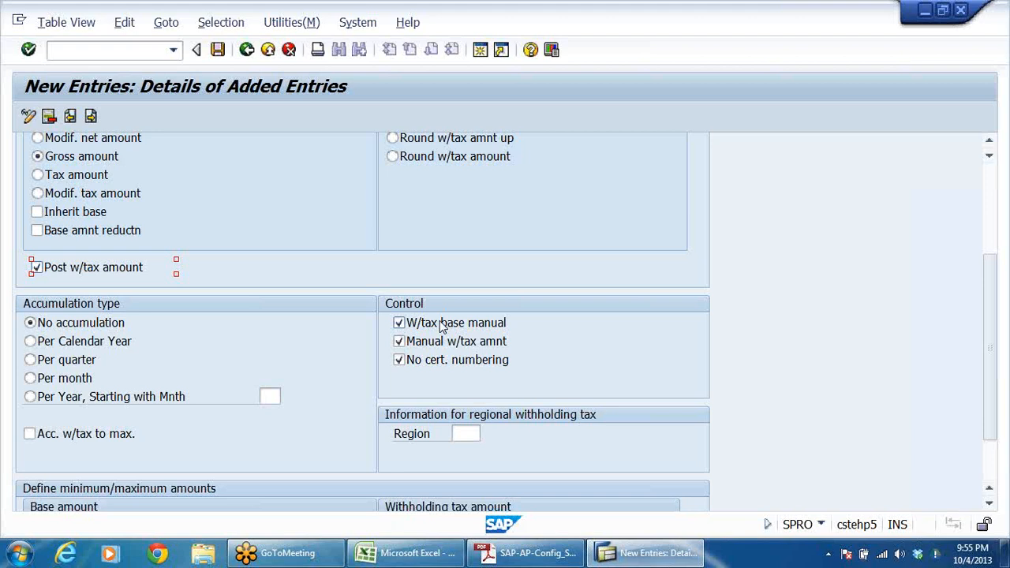
scroll(462, 342, "down", 2)
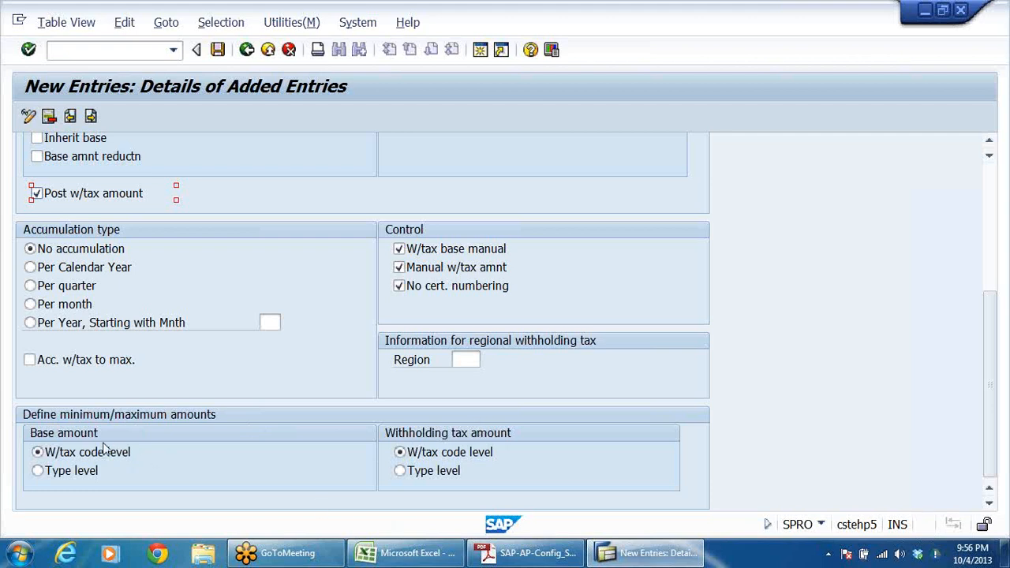
Compare the minimum/maximum amount settings with the legal charges example in the PDF, marking its TDS amount
left_click(526, 553)
key("ctrl+a")
left_click(421, 280)
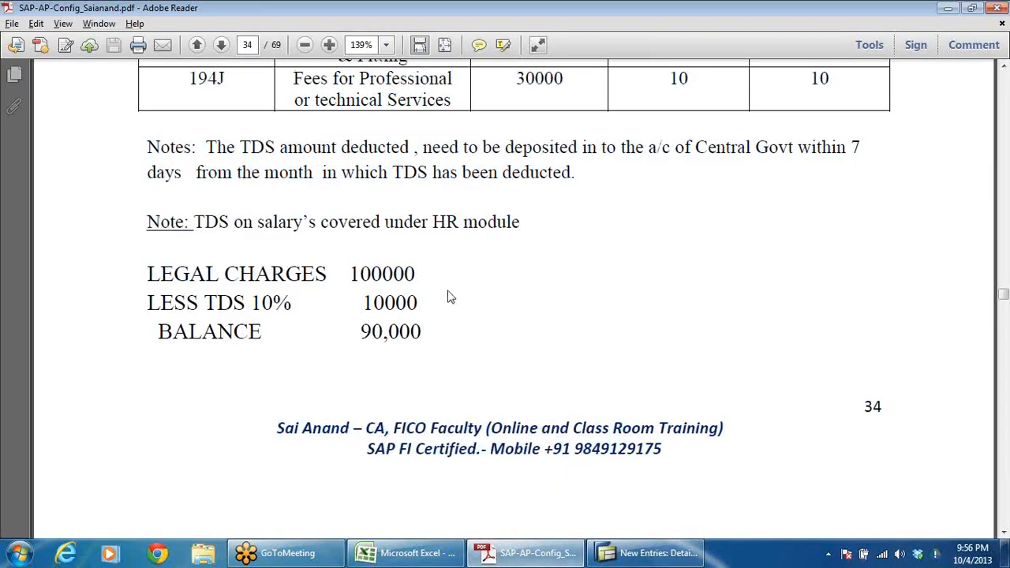
key("alt+Tab")
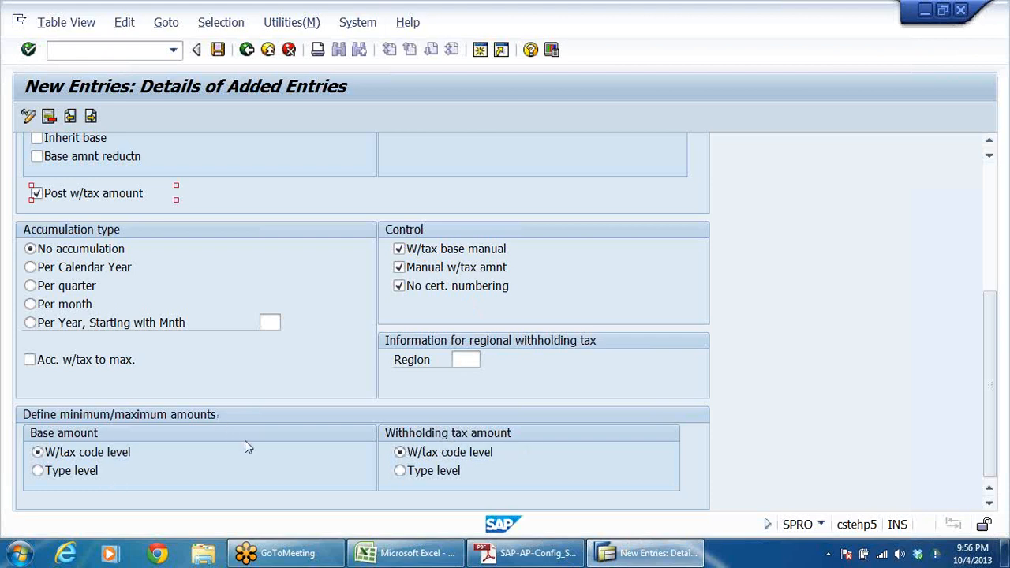
key("alt+Tab")
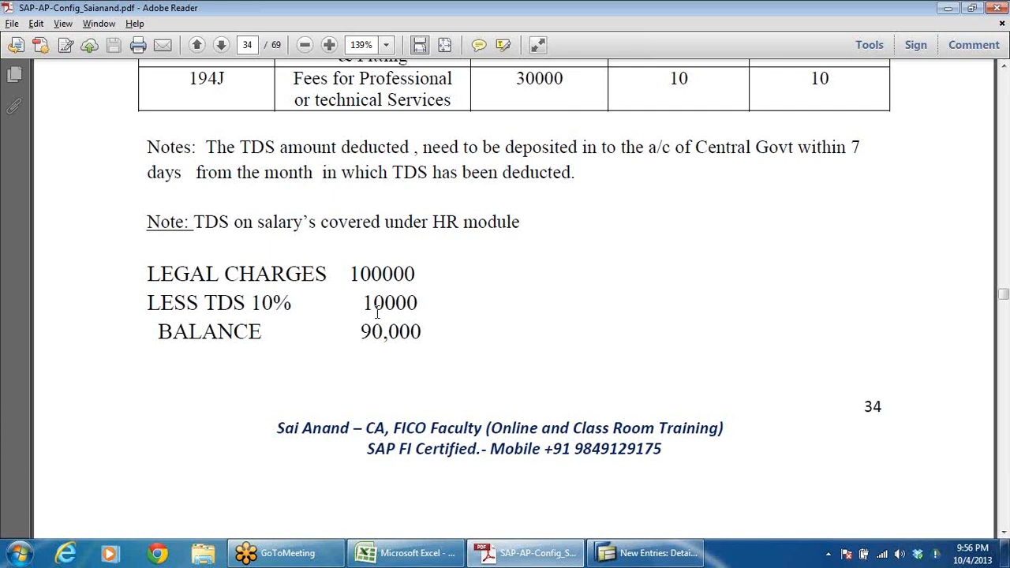
left_click_drag(363, 305, 448, 305)
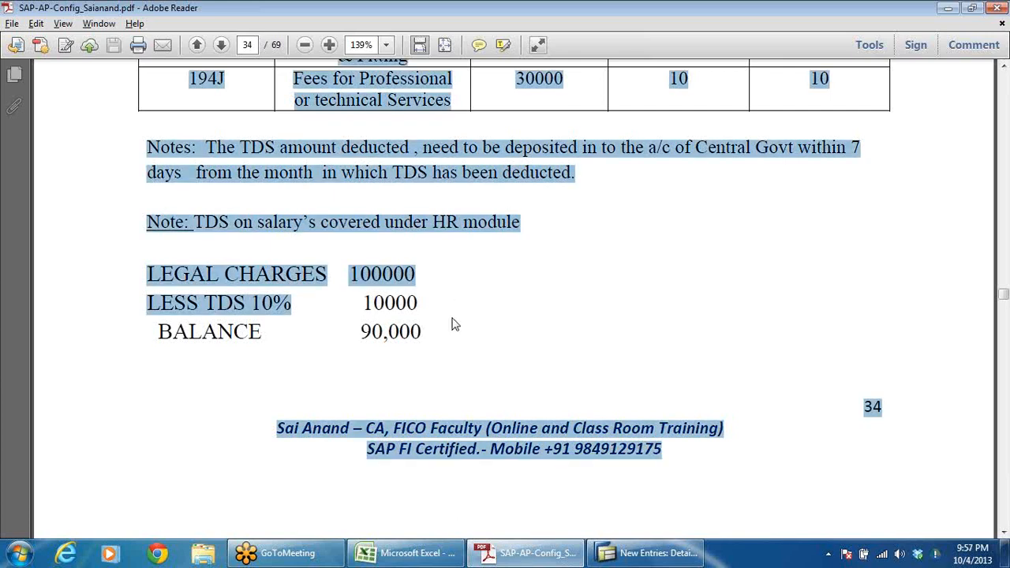
Compare the minimum/maximum amount settings in SAP with the 194J amount limit in the PDF's TDS table, marking that limit
left_click(454, 324)
key("alt+Tab")
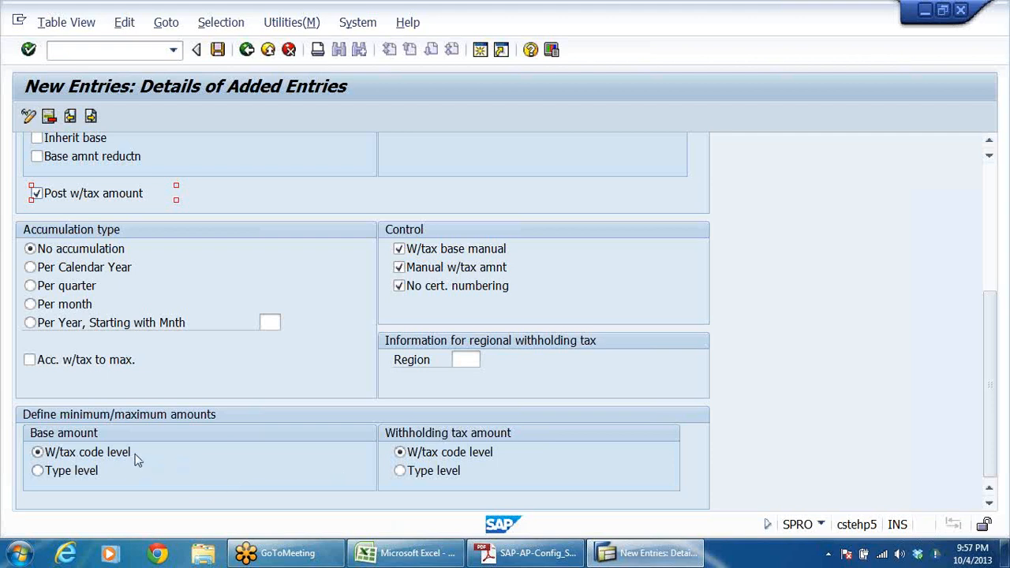
left_click(525, 554)
scroll(499, 371, "up", 3)
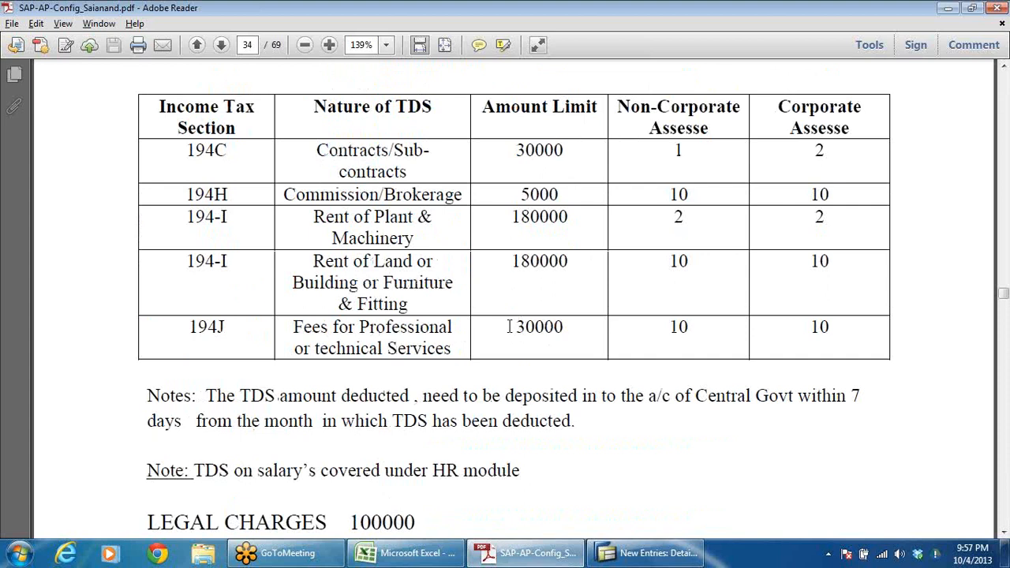
left_click_drag(512, 326, 586, 335)
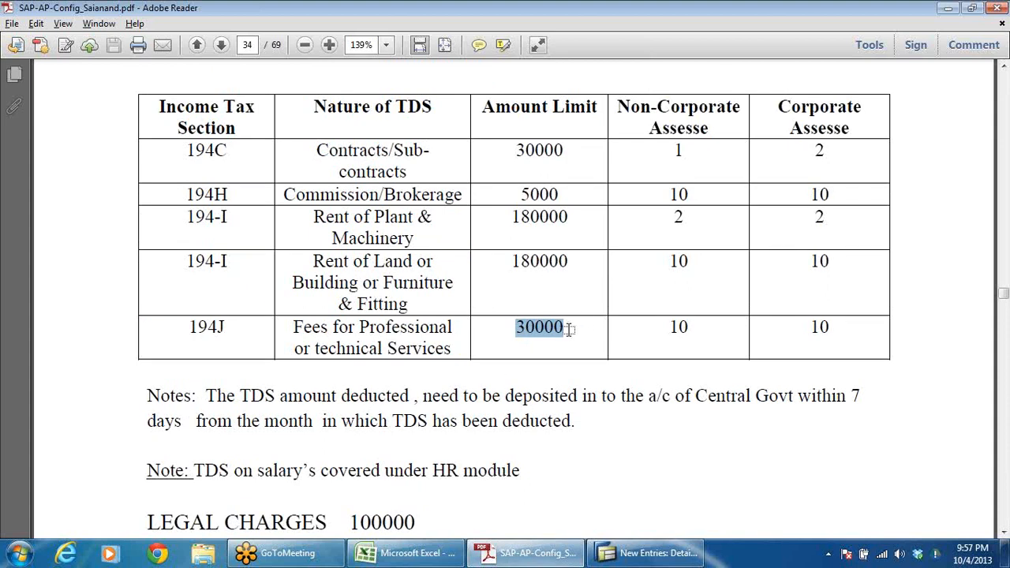
key("alt+Tab")
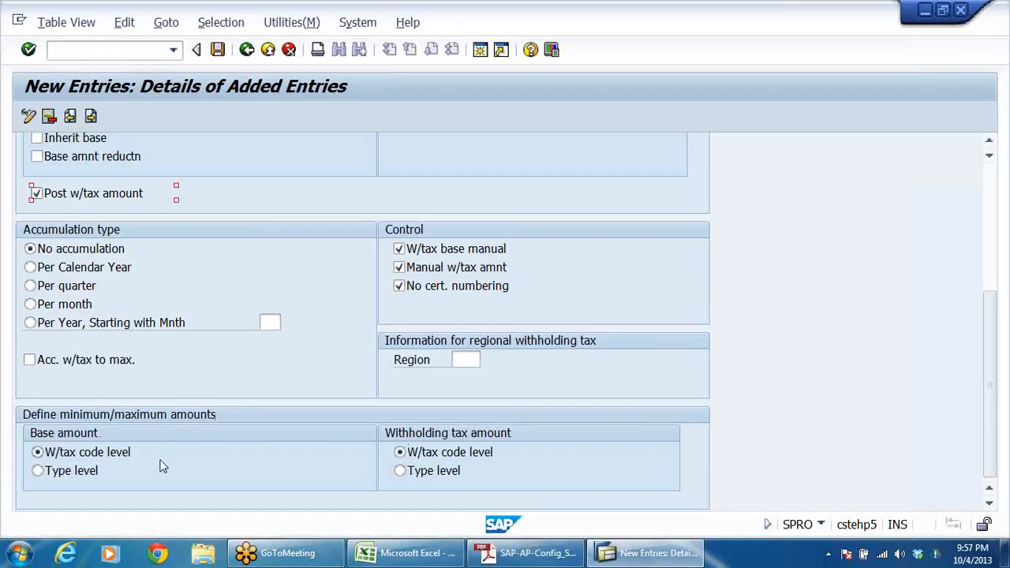
key("alt+Tab")
left_click(545, 330)
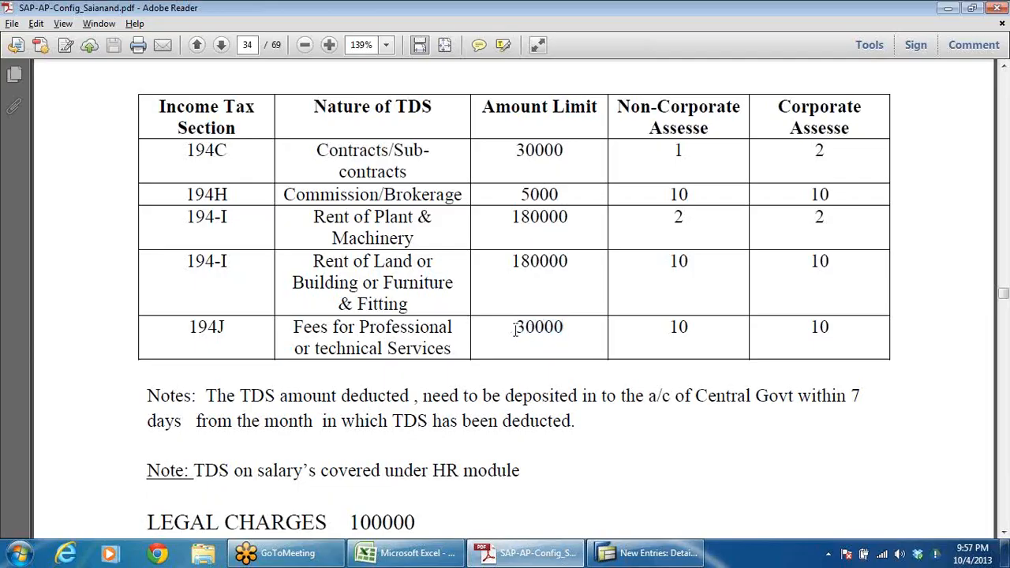
left_click_drag(515, 330, 568, 327)
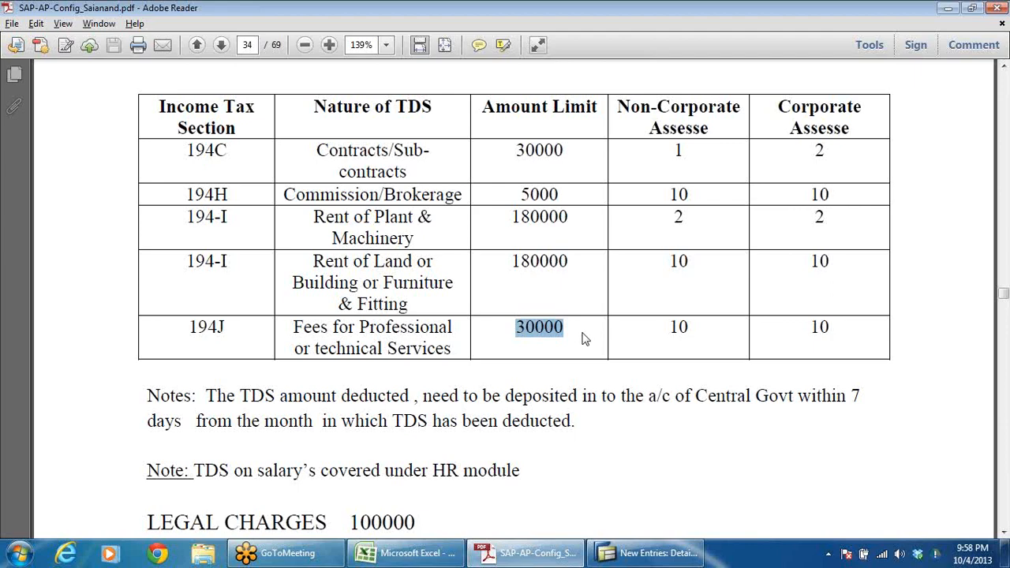
key("alt+Tab")
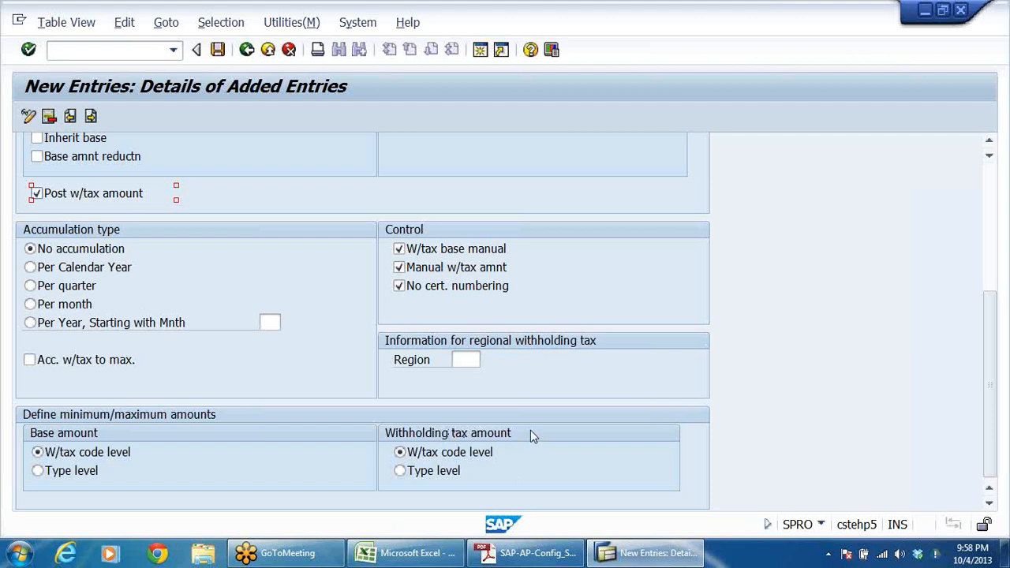
Save withholding tax type W1 in the customizing request EWT FOR DRL and return to the implementation guide
scroll(532, 318, "up", 5)
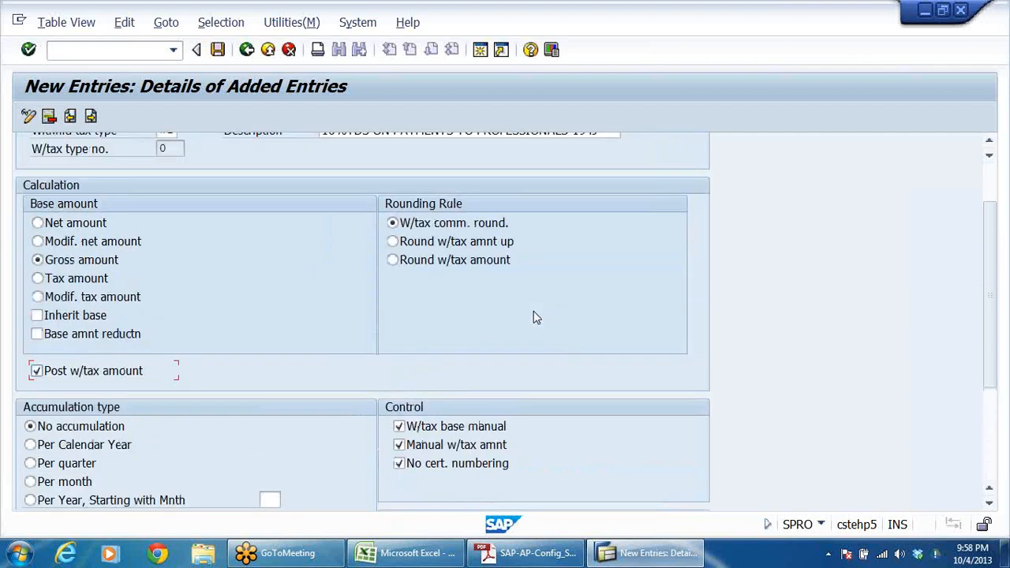
scroll(528, 309, "up", 2)
left_click(167, 204)
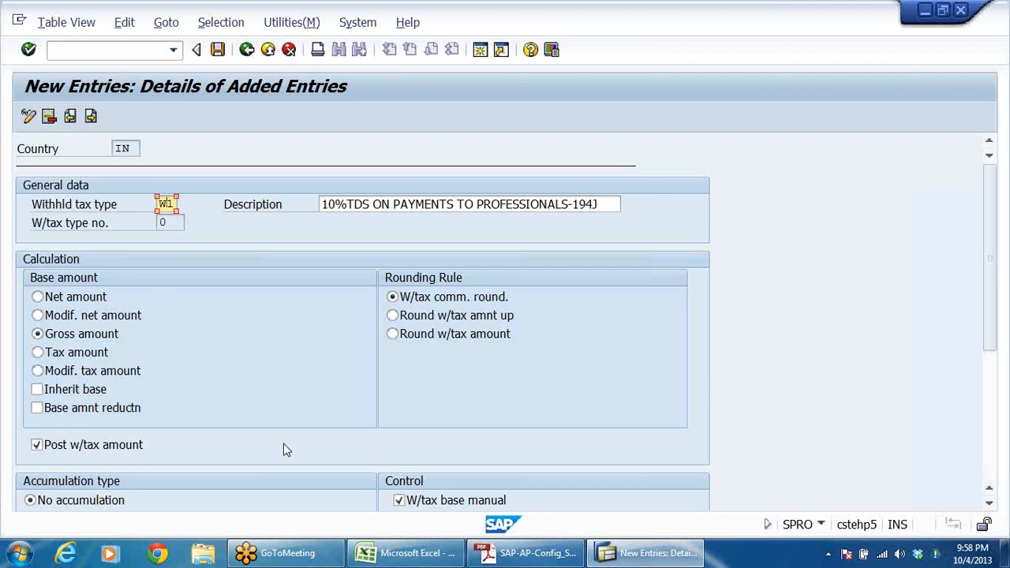
left_click(218, 50)
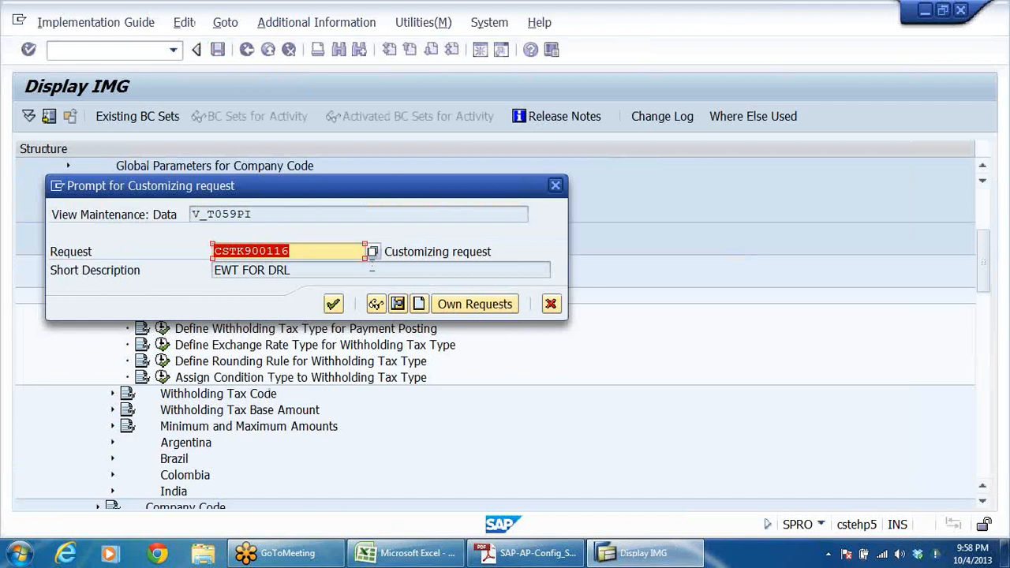
left_click(335, 305)
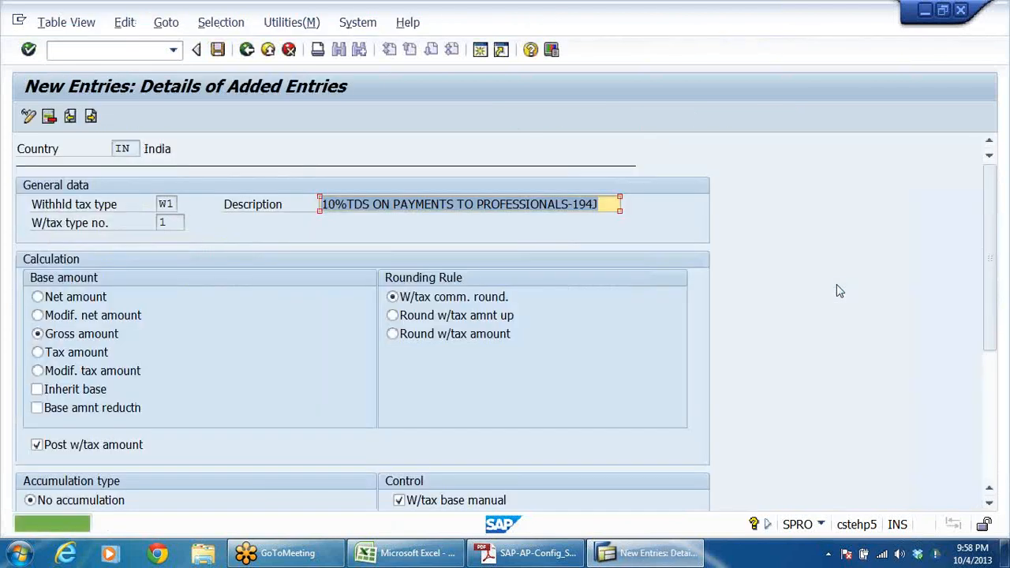
left_click(247, 50)
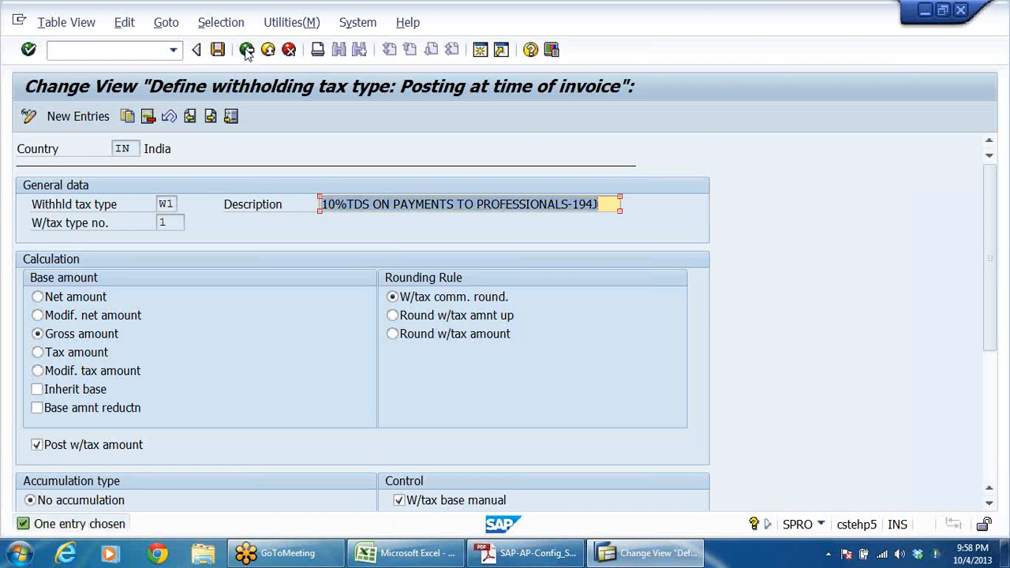
left_click(247, 49)
left_click(59, 224)
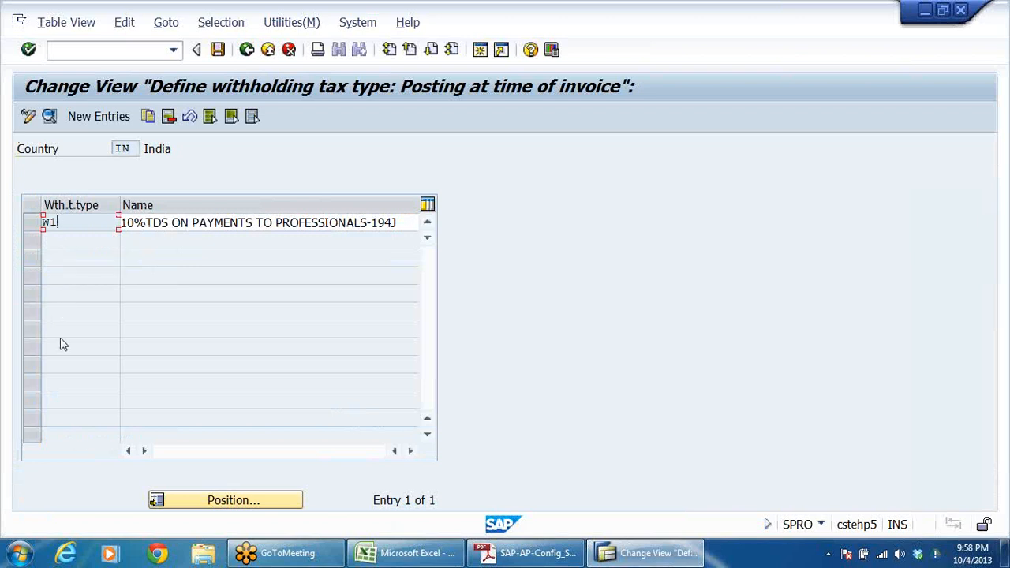
left_click(247, 50)
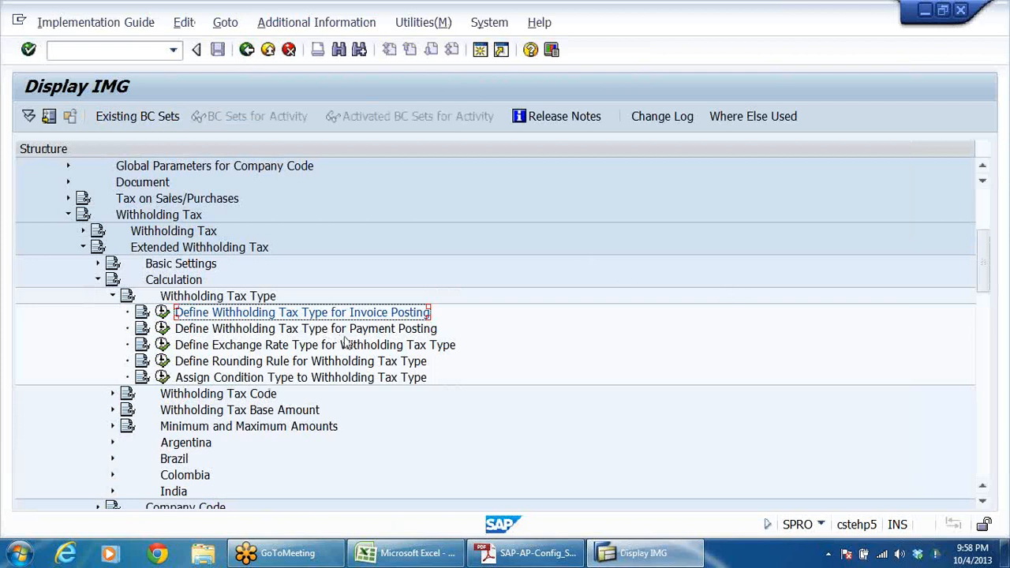
Open the Define Withholding Tax Codes activity under Withholding Tax Code for country key IN
left_click(430, 332)
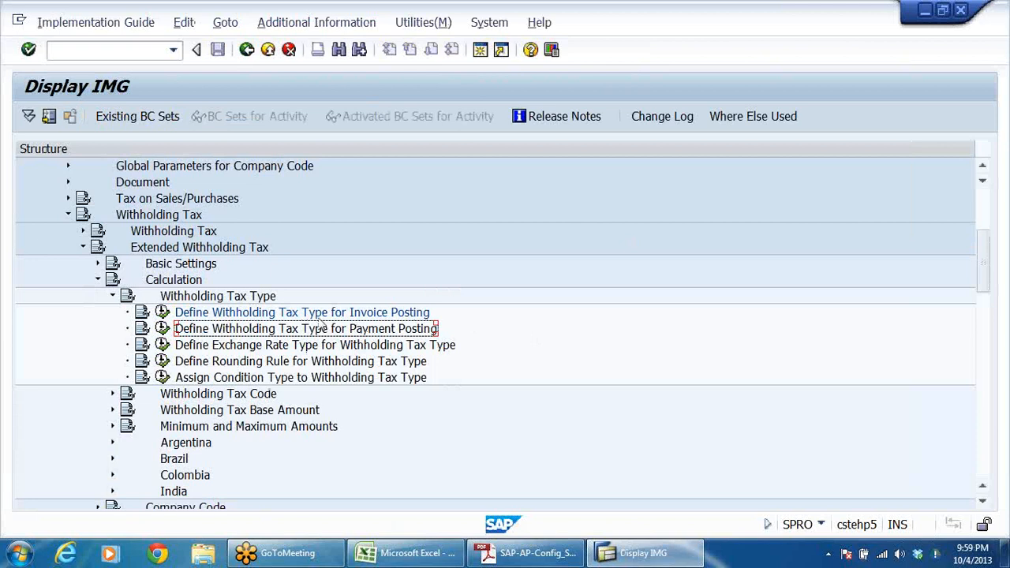
scroll(489, 298, "down", 2)
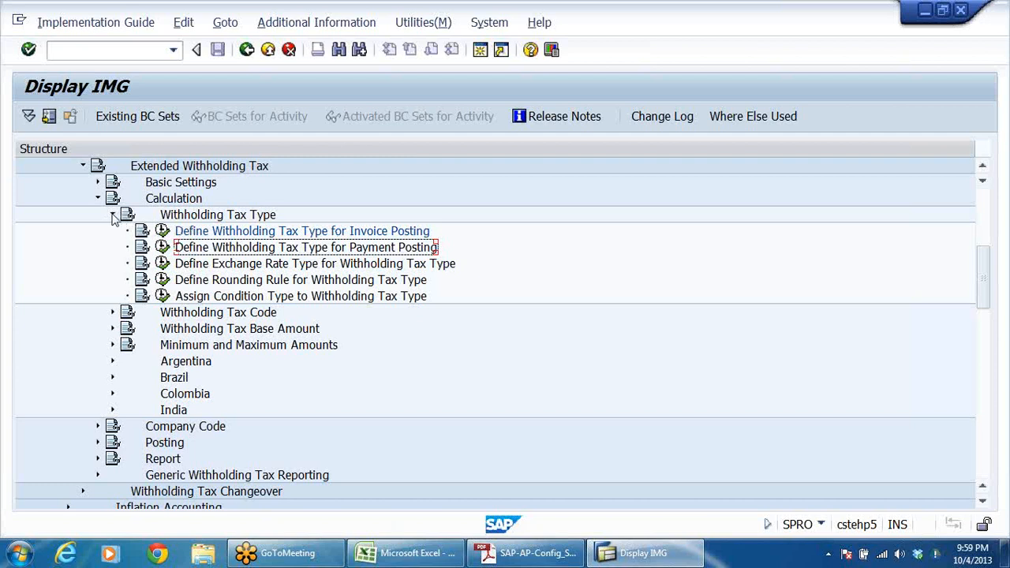
left_click(112, 215)
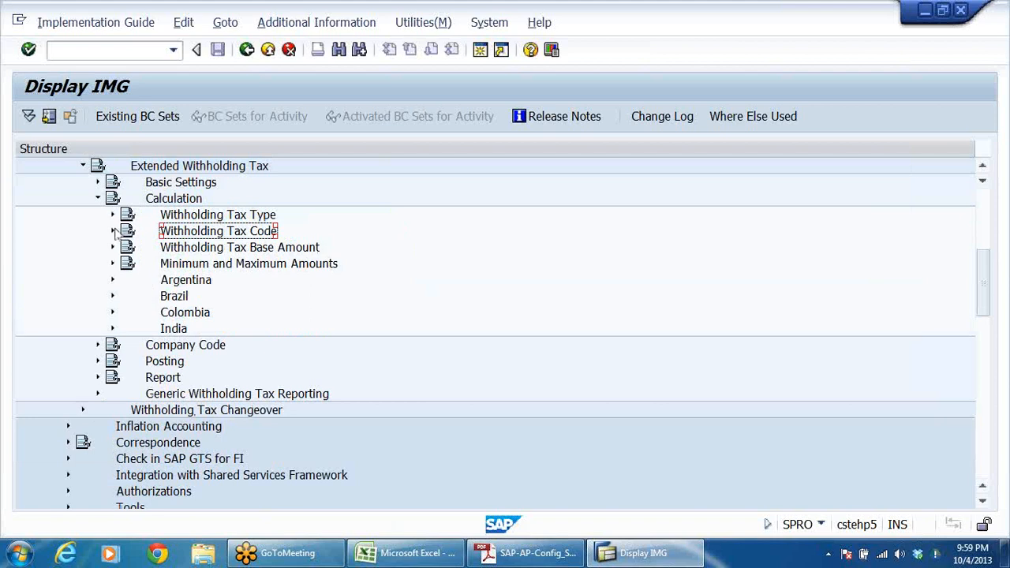
left_click(112, 232)
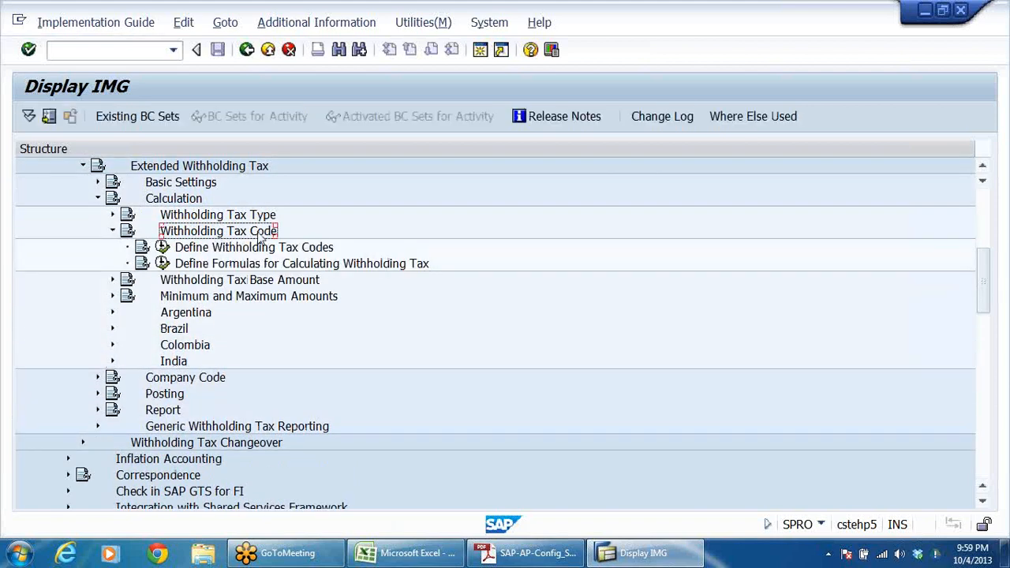
left_click(329, 248)
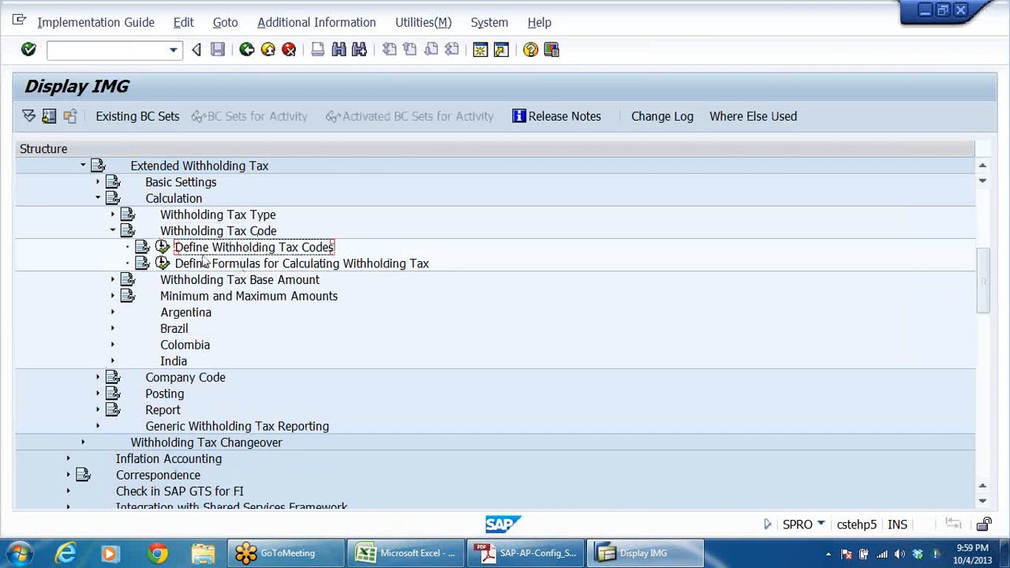
left_click(162, 247)
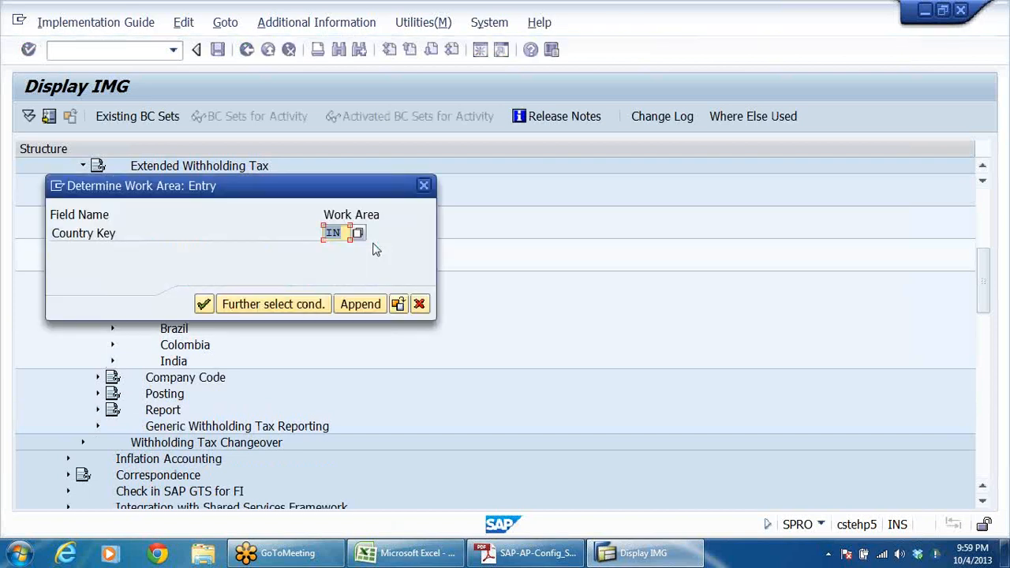
left_click(203, 304)
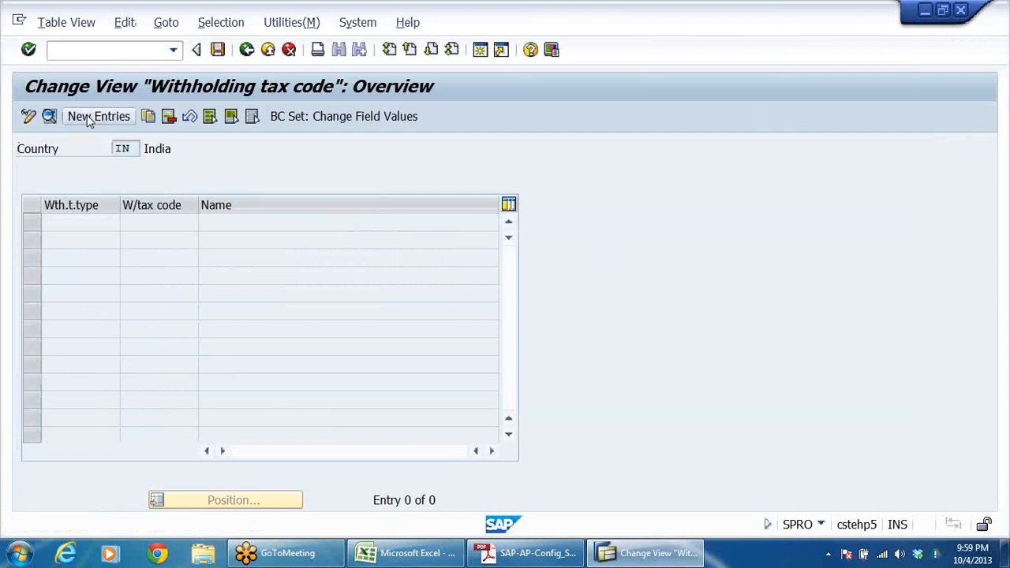
Create a new withholding tax code entry with withholding tax type W1 and tax code W1
left_click(93, 117)
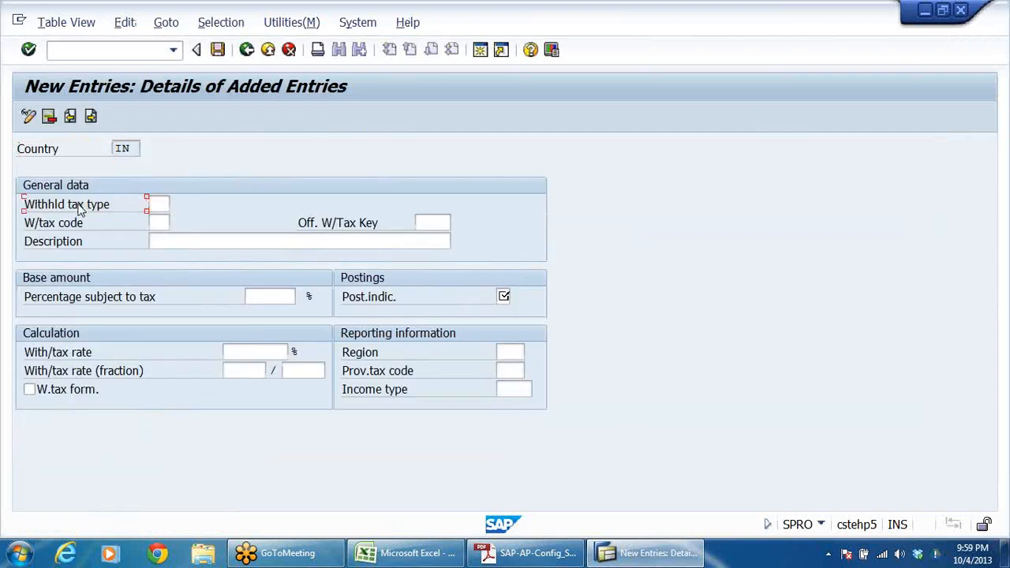
left_click(177, 205)
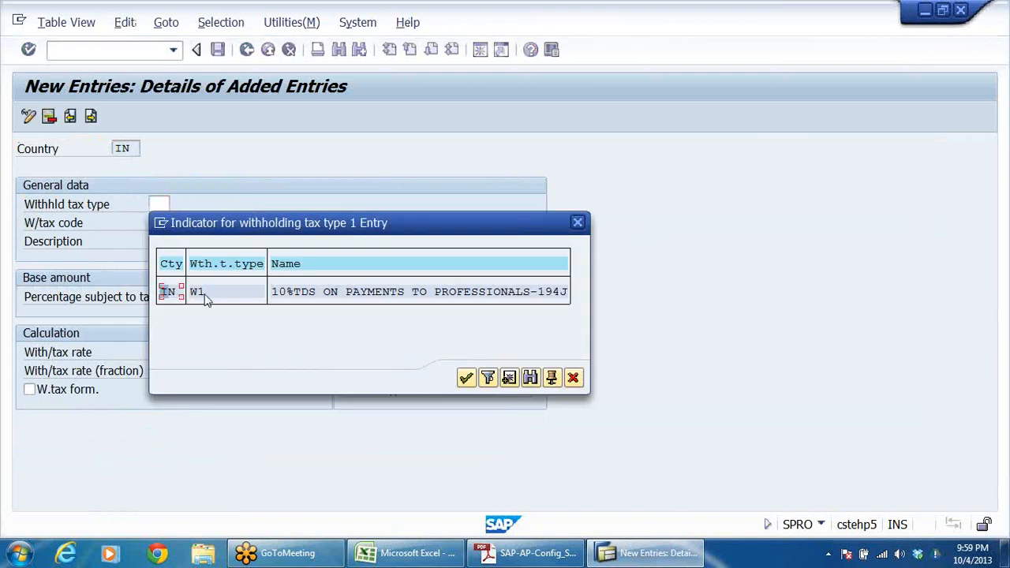
double_click(205, 293)
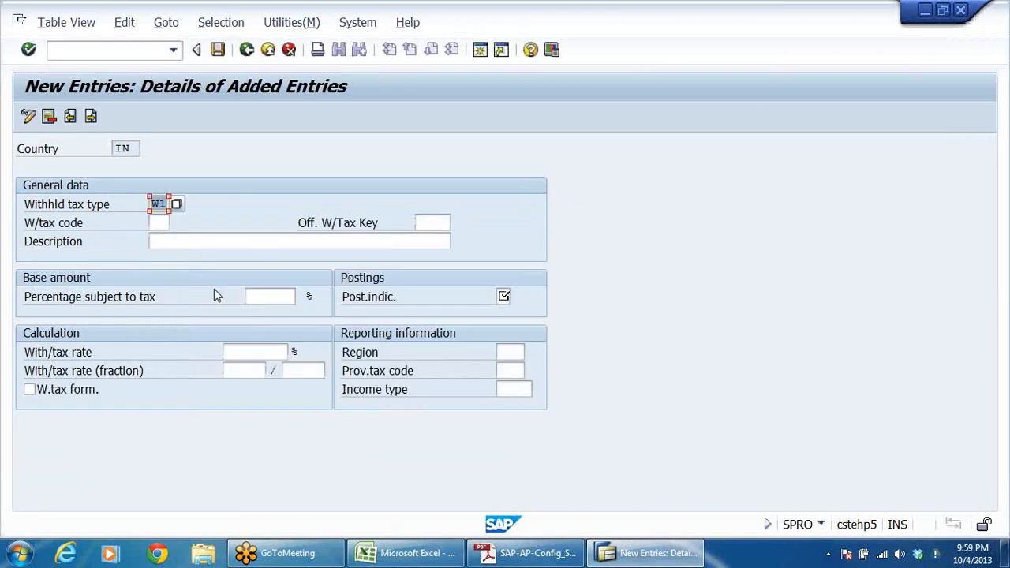
left_click(55, 224)
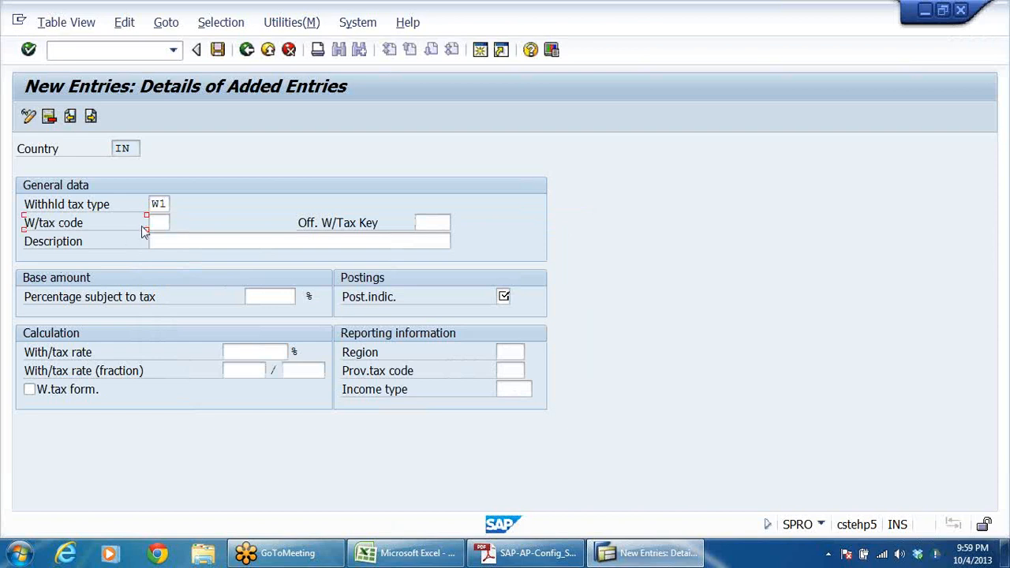
left_click(159, 223)
type("W")
left_click(191, 242)
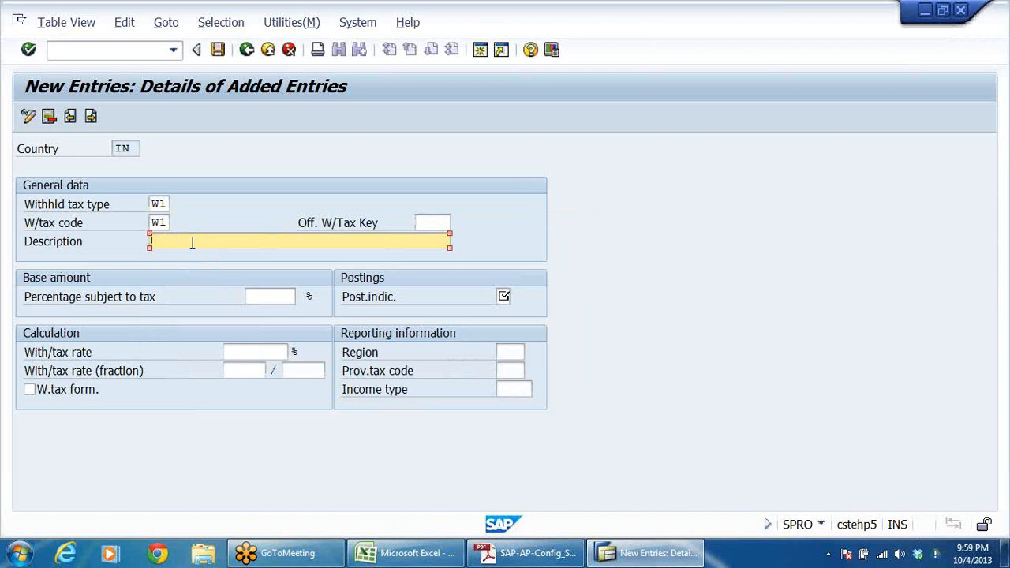
key("ctrl+v")
left_click_drag(280, 245, 32, 251)
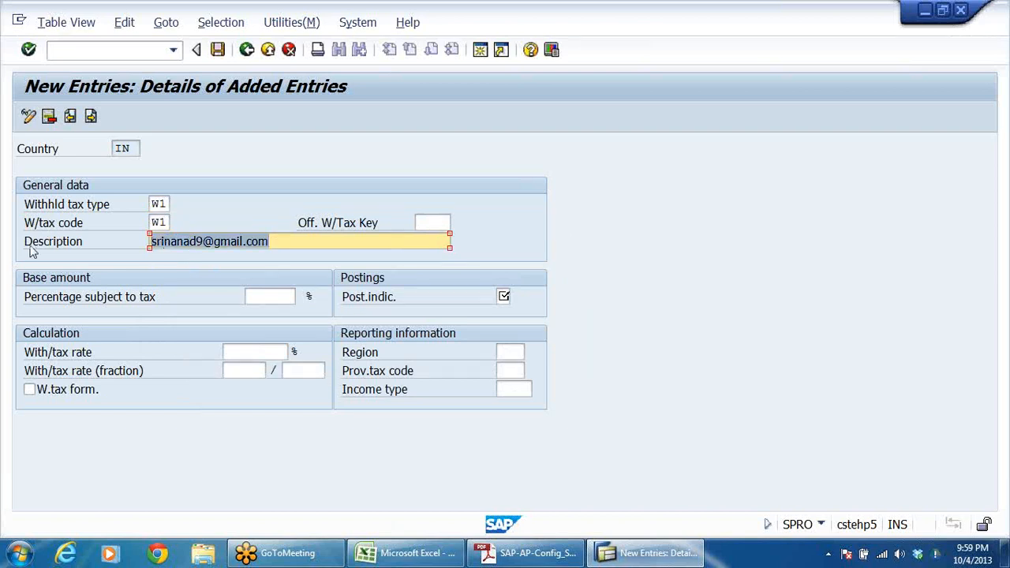
key("Delete")
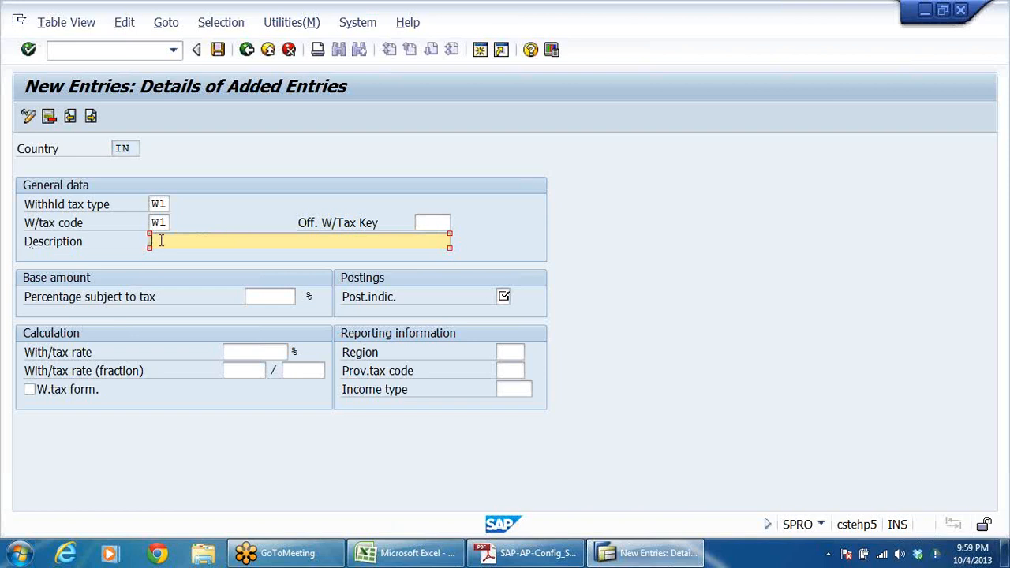
Enter the tax code description "10%TDS ON PAYMENTS TO PROF-U/S 194J", checking the section number in the PDF
type("10%TDS AT")
key("BackSpace")
type("ON PAY")
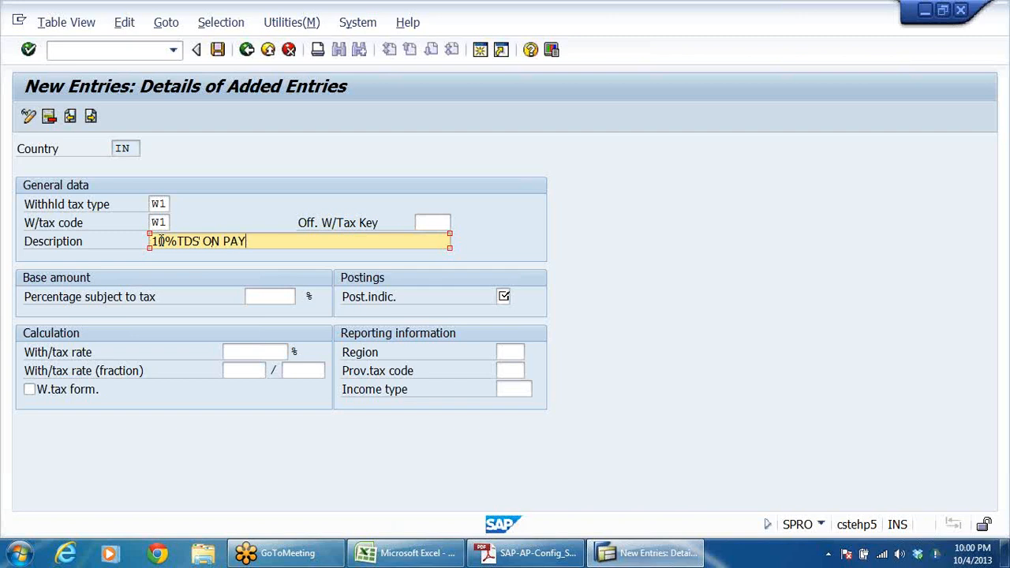
type("MENTS")
key("BackSpace")
type("TS TO PROF-US")
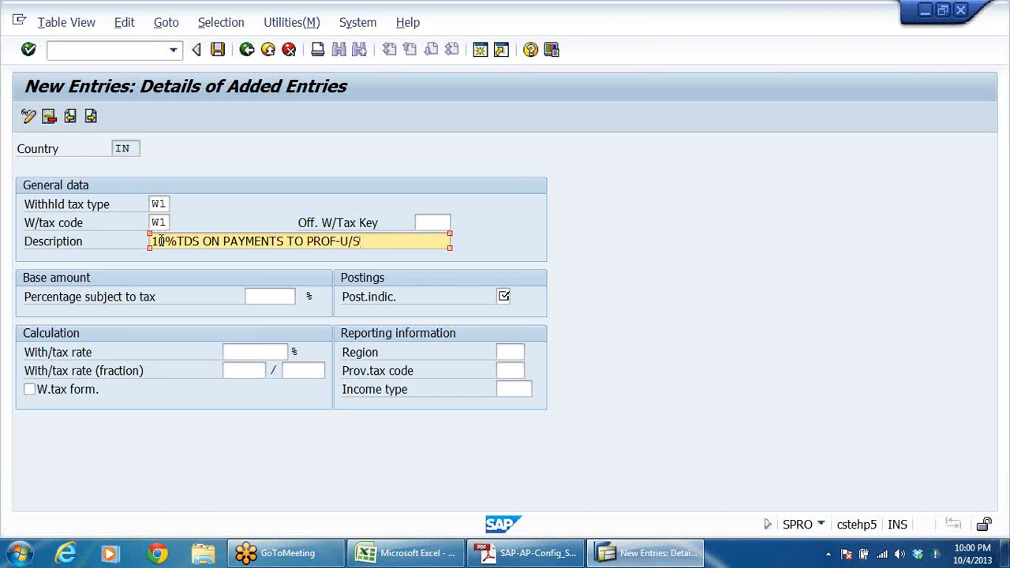
key("alt+Tab")
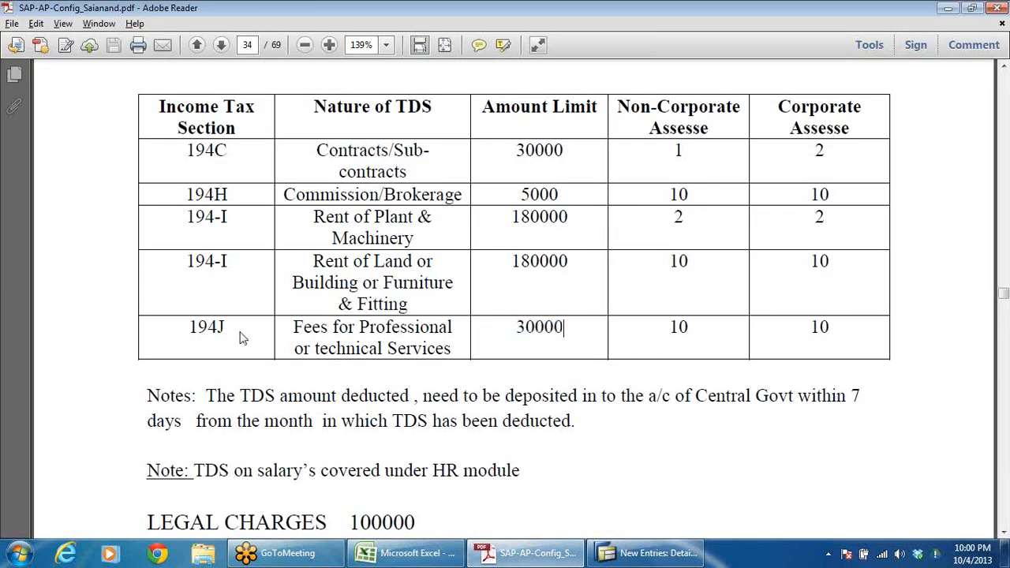
key("alt+Tab")
type("194J")
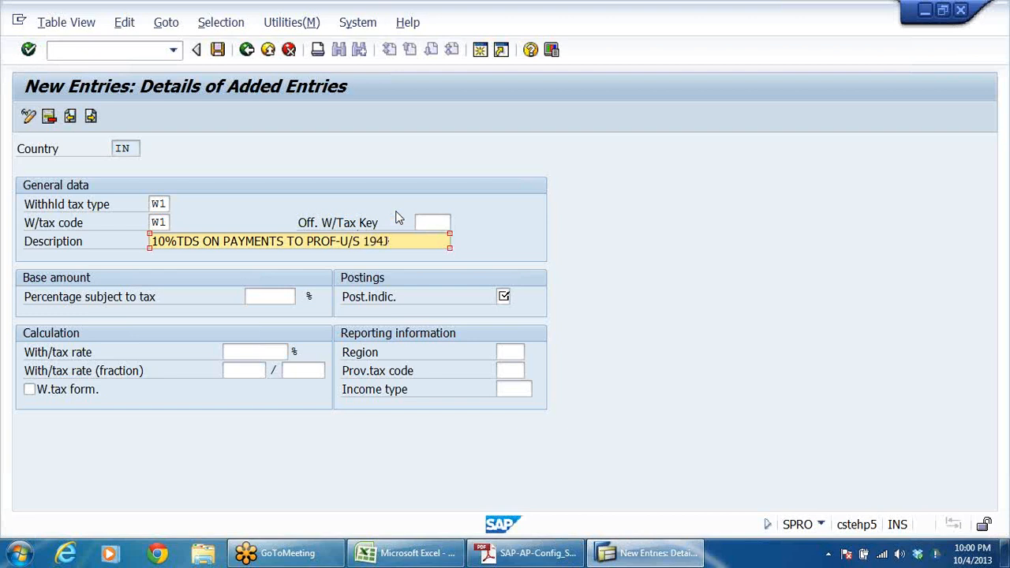
Set the tax code's official withholding tax key to 194J and go to the percentage subject to tax
left_click(358, 225)
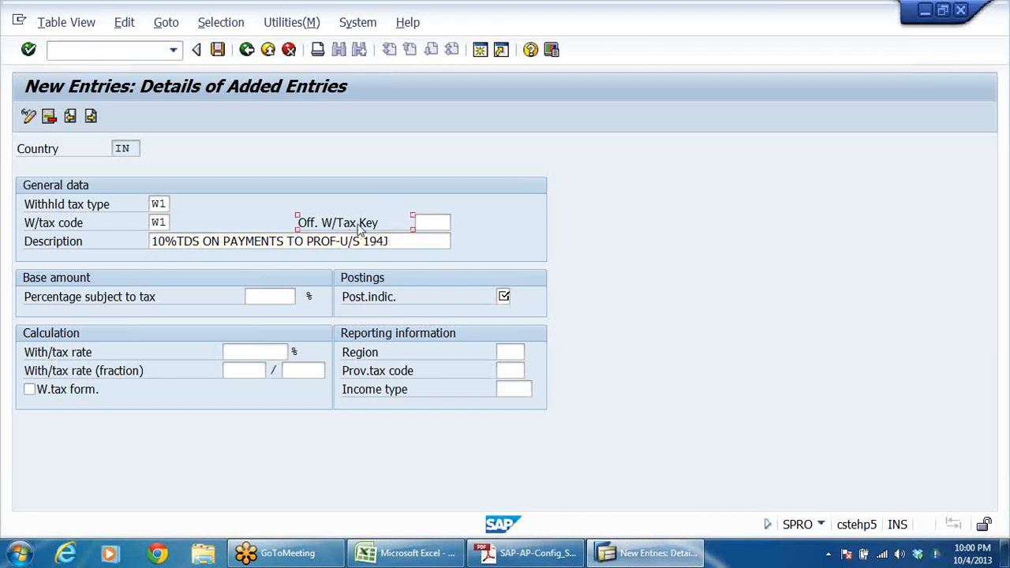
left_click(438, 222)
left_click(458, 222)
double_click(487, 309)
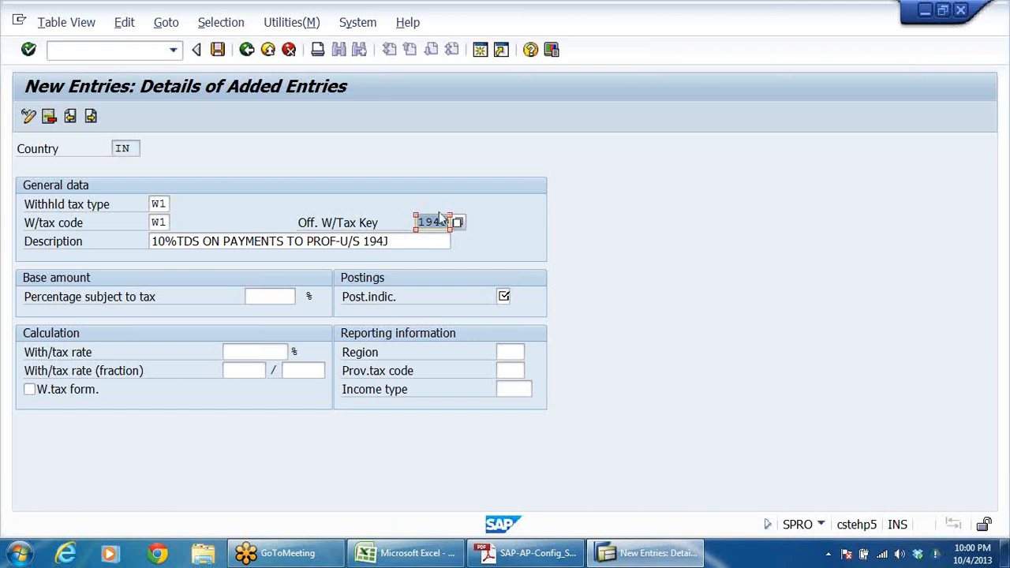
left_click(105, 304)
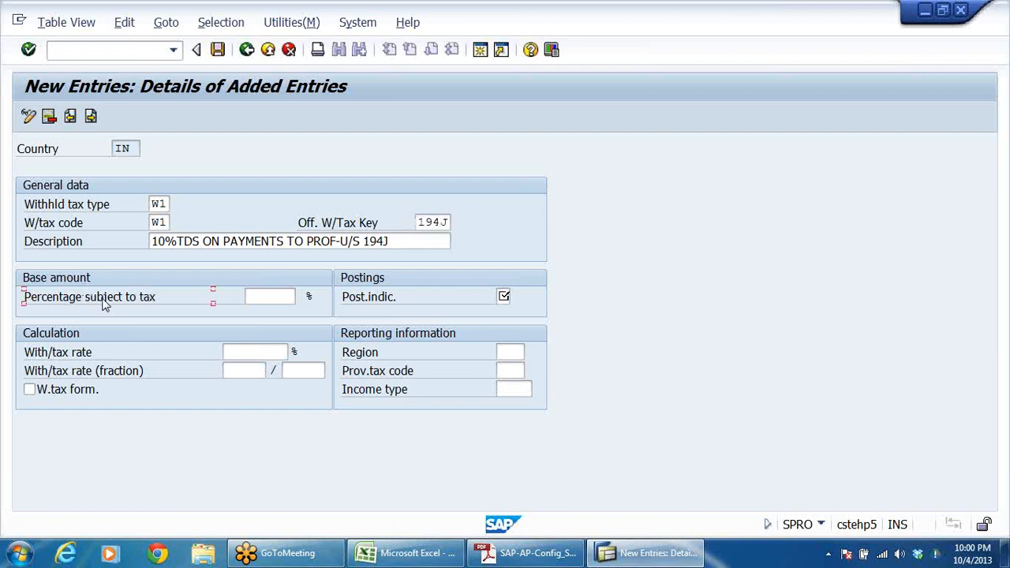
Set the tax code's percentage subject to tax to 100
left_click(262, 298)
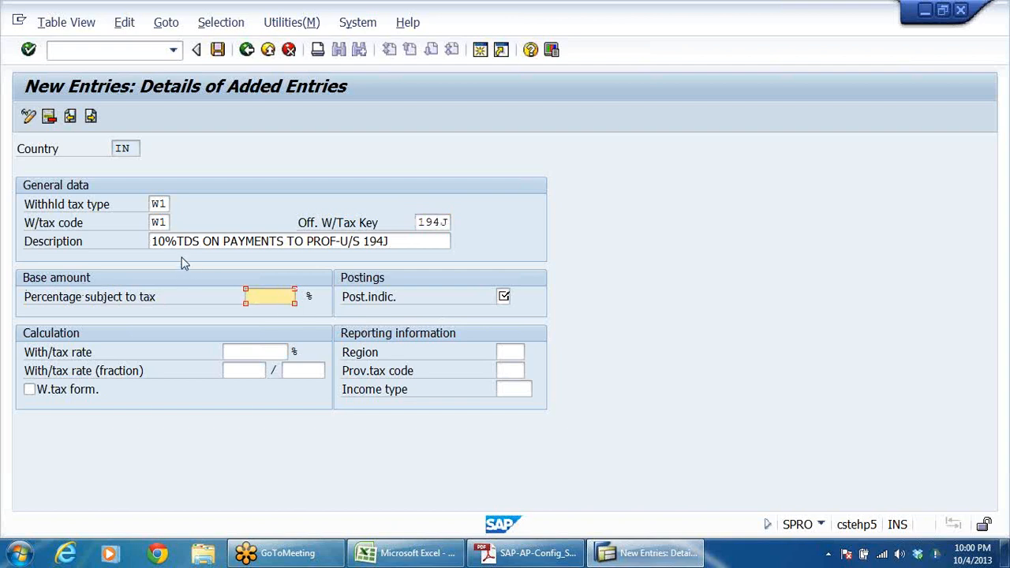
left_click_drag(151, 242, 186, 242)
left_click(270, 296)
type("1000")
left_click_drag(281, 296, 164, 321)
Set the posting indicator to 1, Standard posting: Bank/vendor/customer line item reduced
left_click(374, 303)
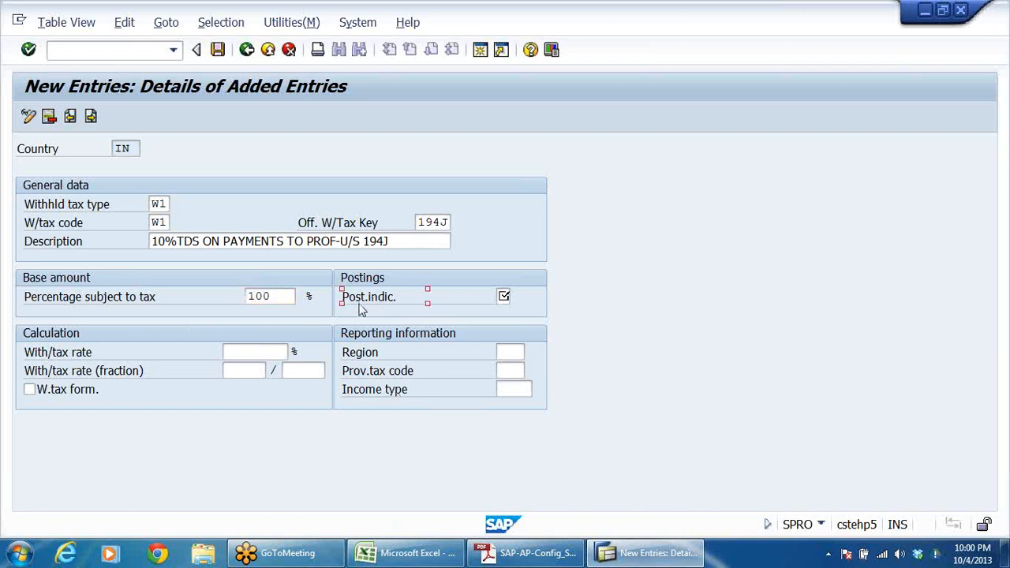
left_click(506, 296)
left_click(518, 298)
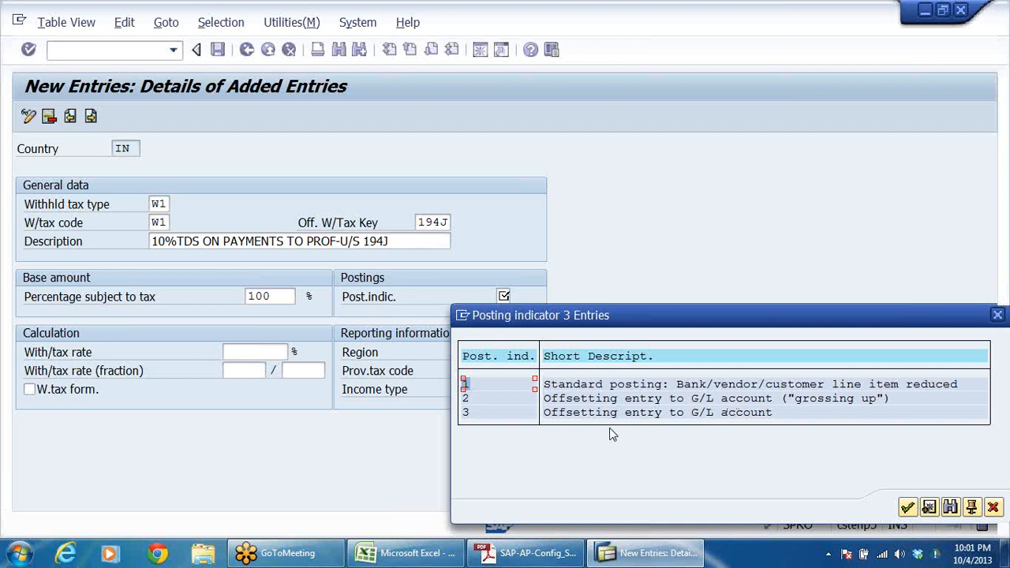
left_click(642, 387)
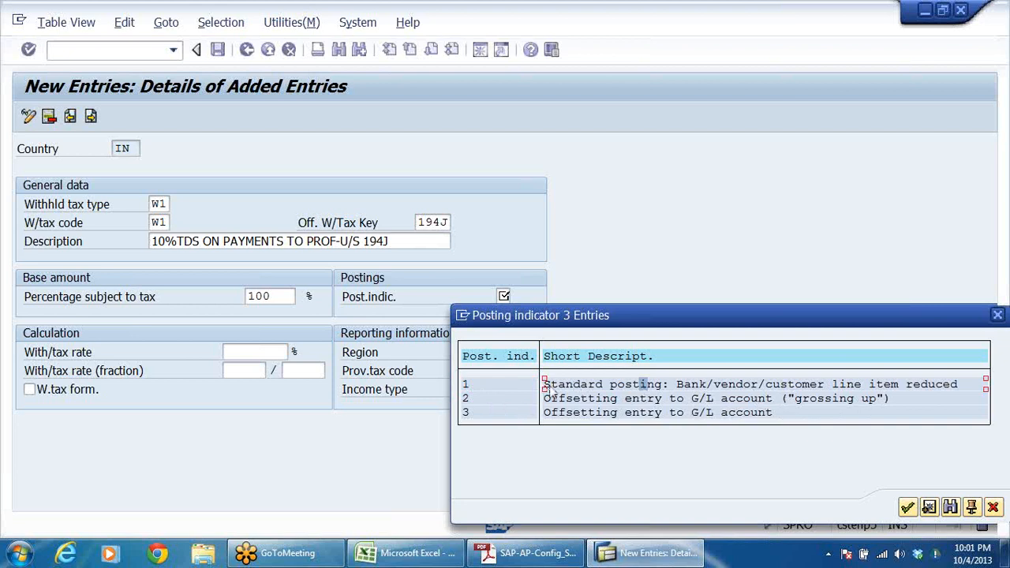
double_click(566, 387)
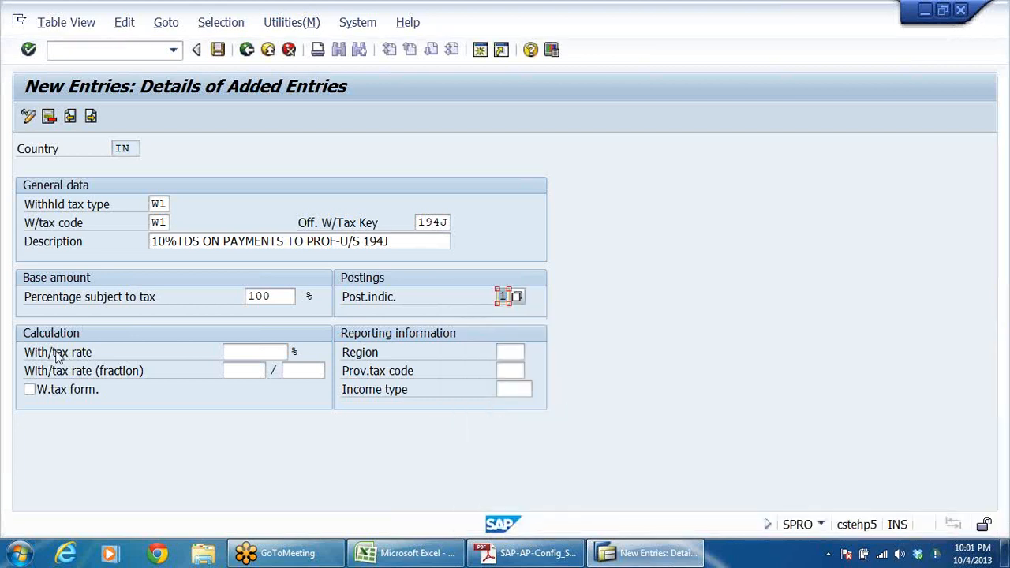
Set the withholding tax rate to 10% and validate the entry
left_click(266, 350)
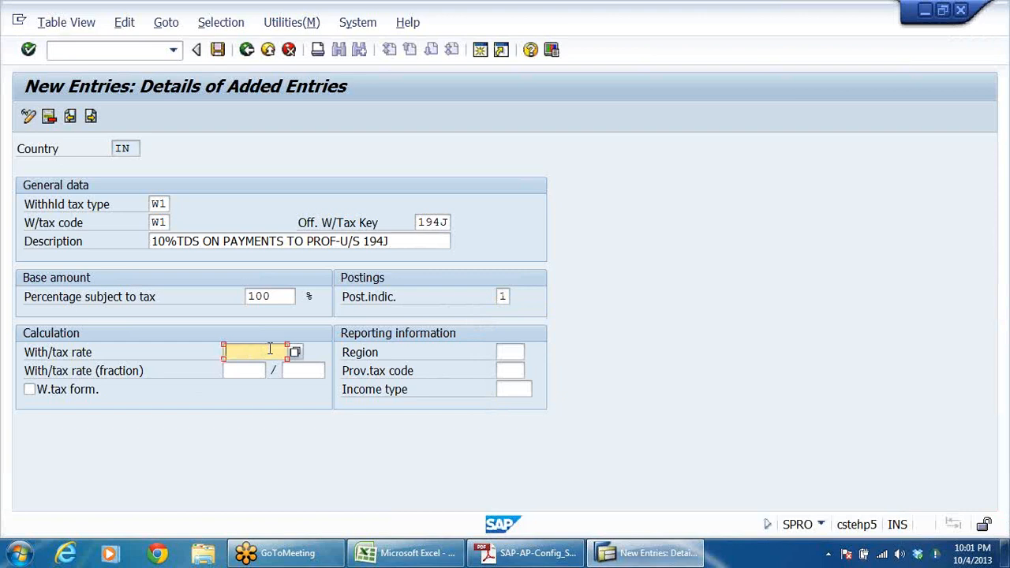
type("10")
key("Return")
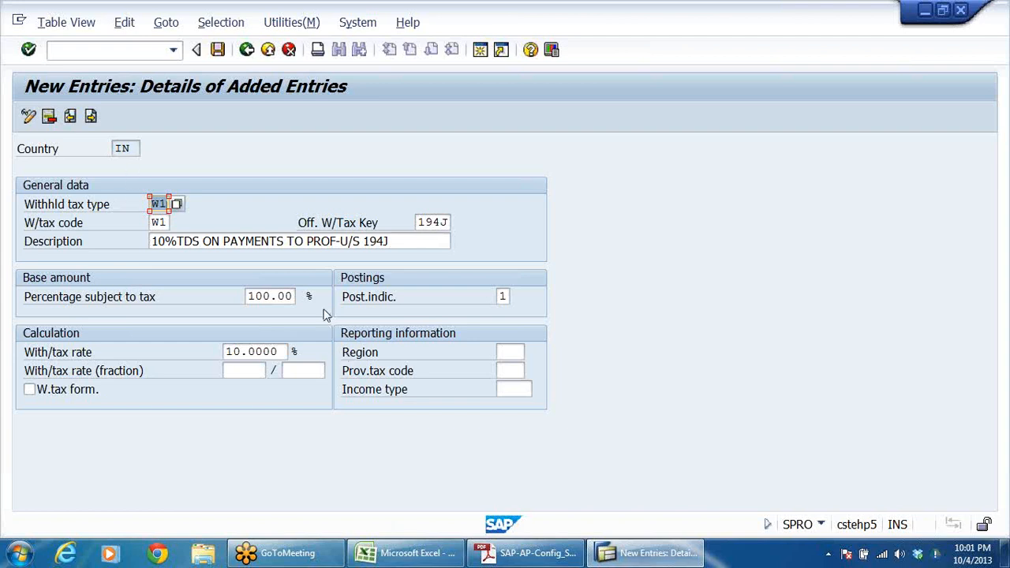
left_click(53, 227)
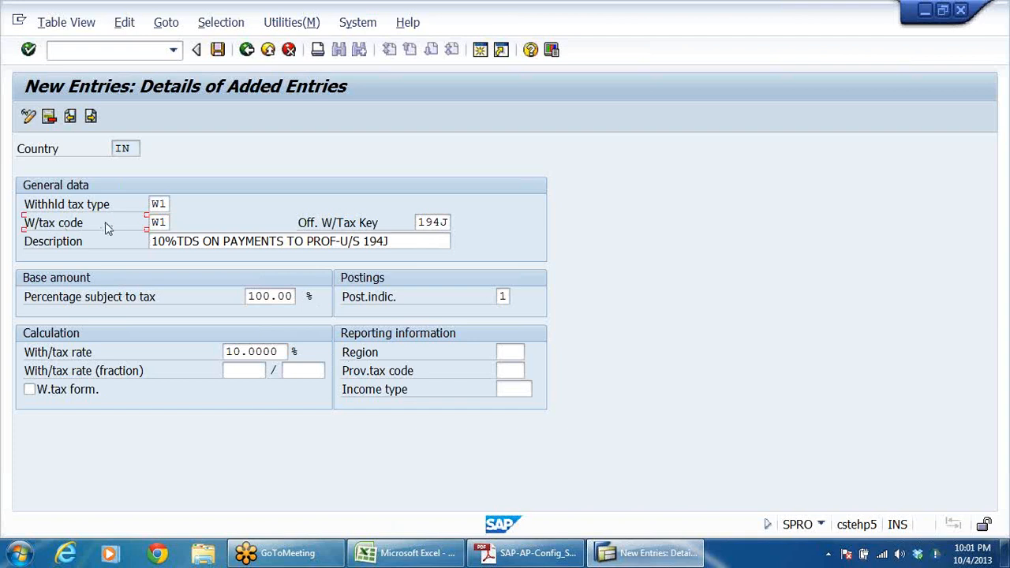
left_click(161, 223)
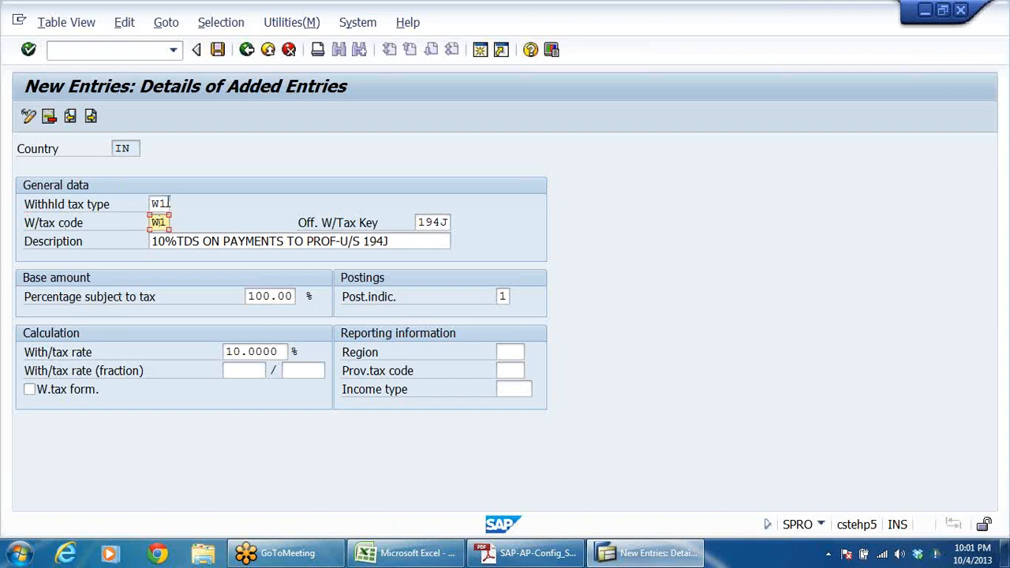
left_click(165, 204)
left_click_drag(168, 204, 104, 205)
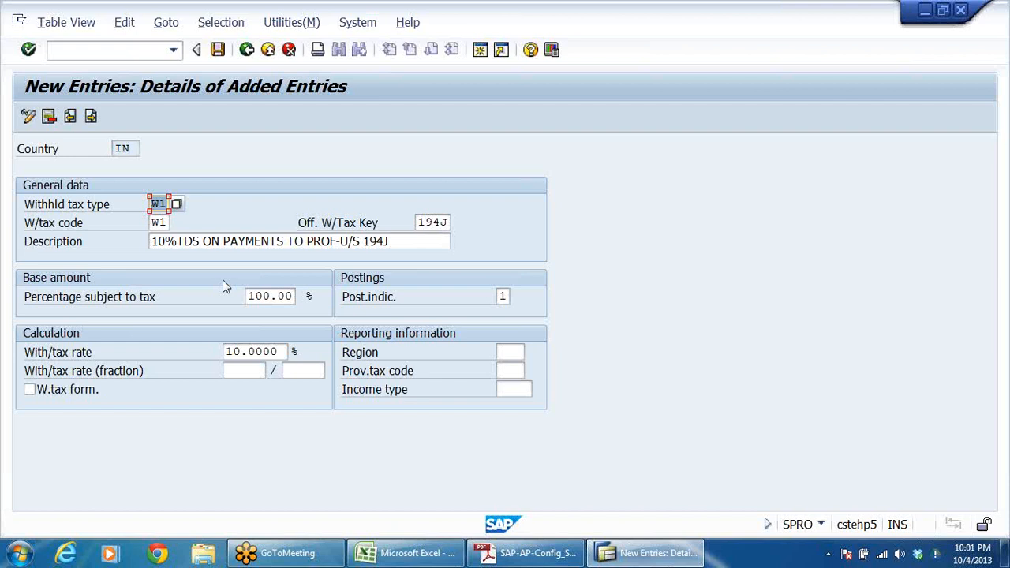
Save the tax code in the customizing request EWT FOR DRL and return to the IMG structure
left_click(217, 50)
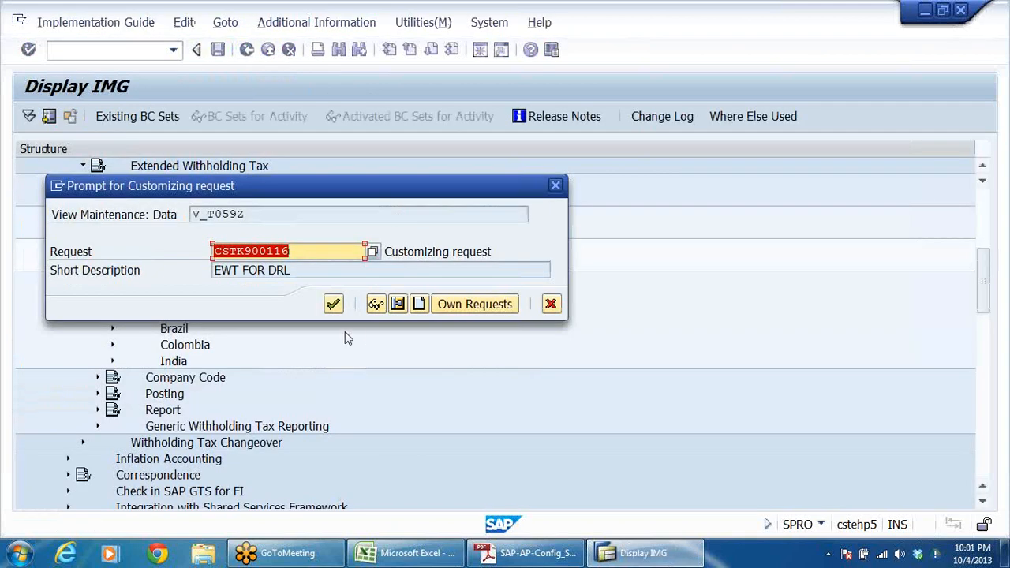
left_click(333, 304)
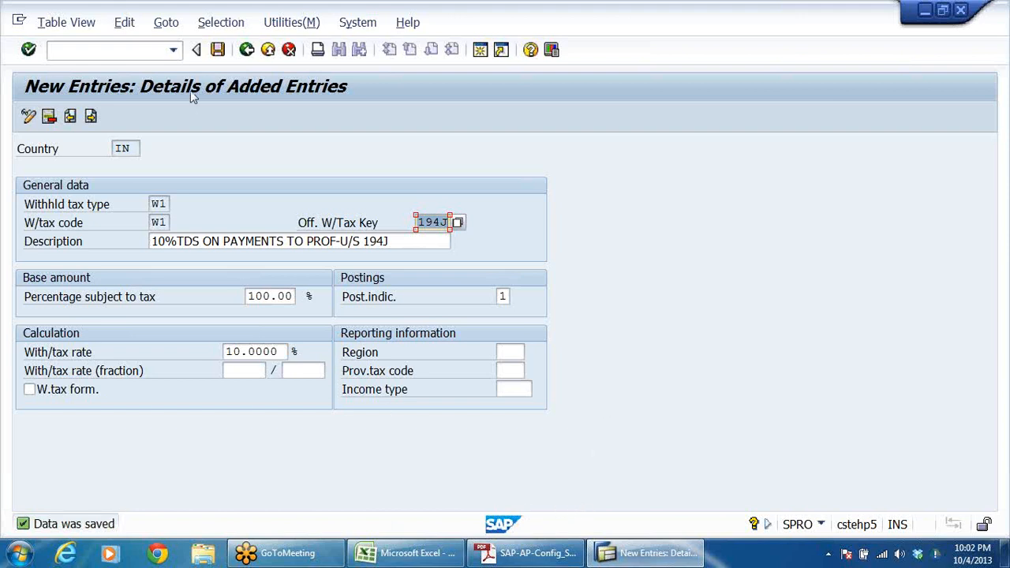
left_click(221, 53)
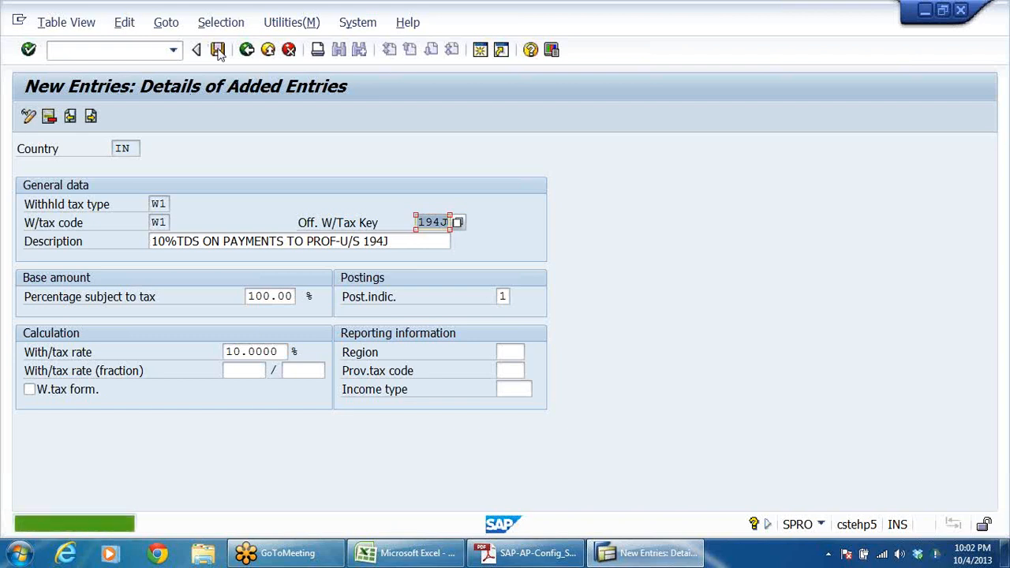
left_click(247, 50)
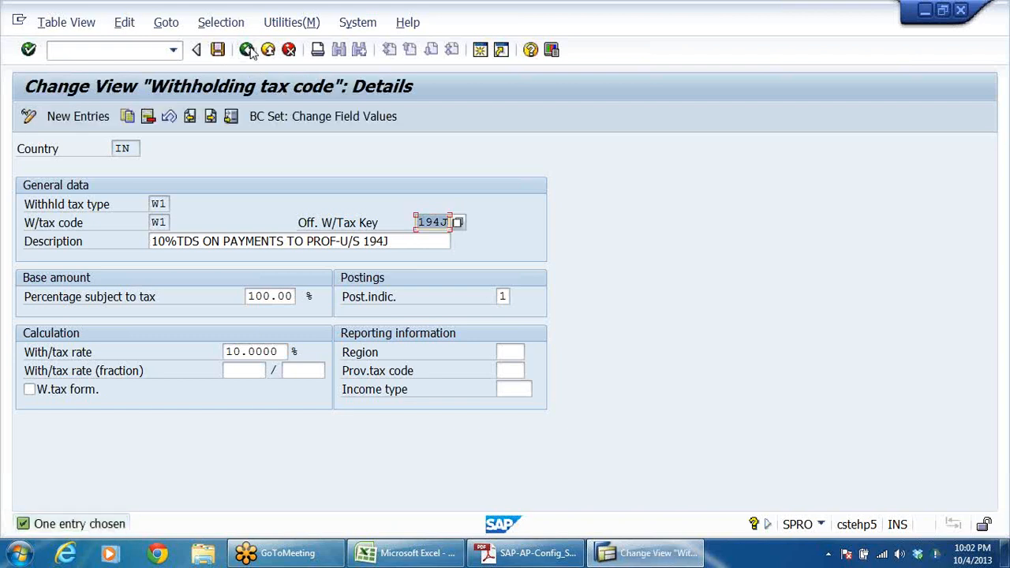
left_click(247, 49)
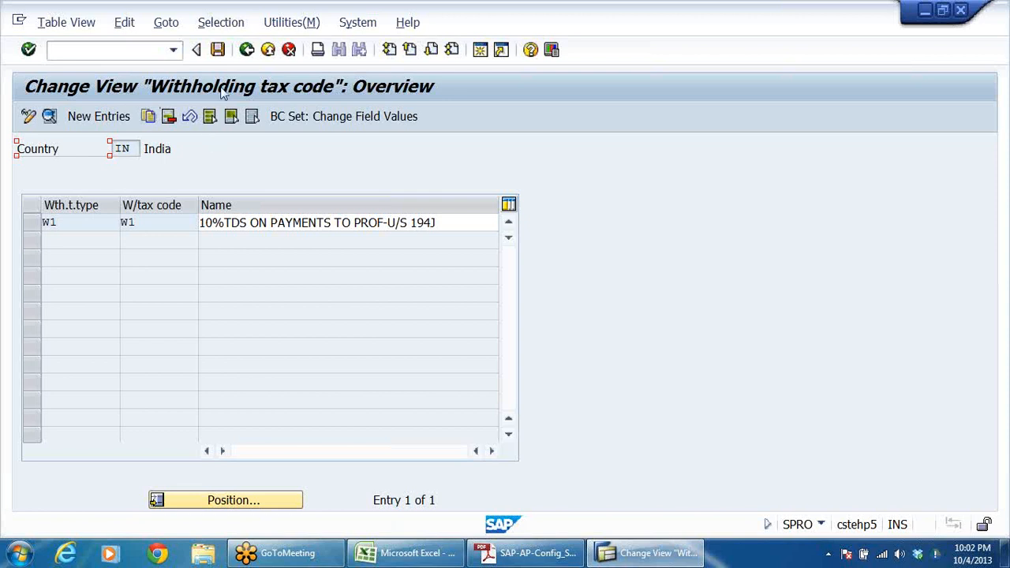
left_click(247, 50)
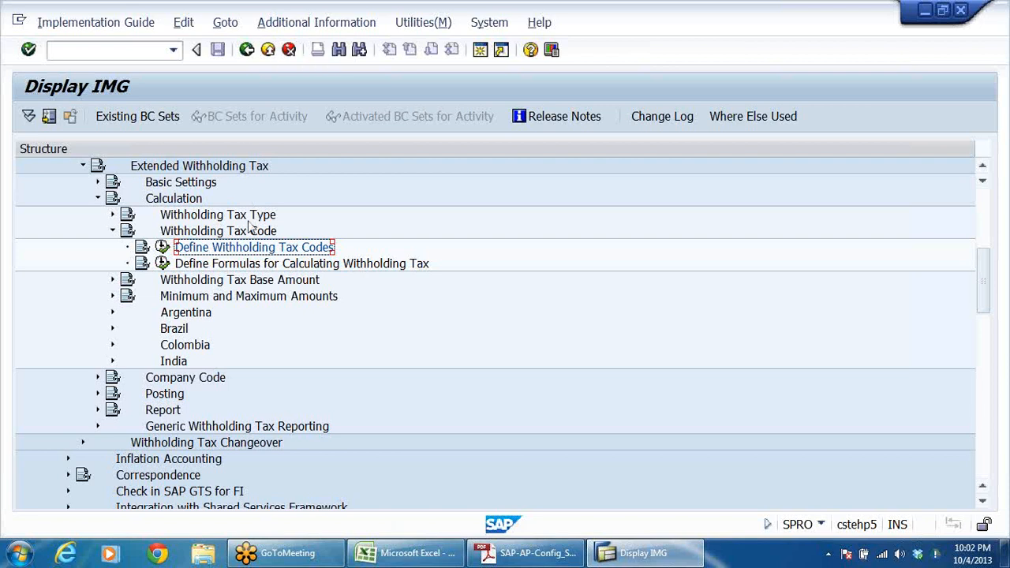
Collapse the Calculation settings and expand Company Code under Extended Withholding Tax, selecting Assign Withholding Tax Types to Company Codes
left_click(113, 231)
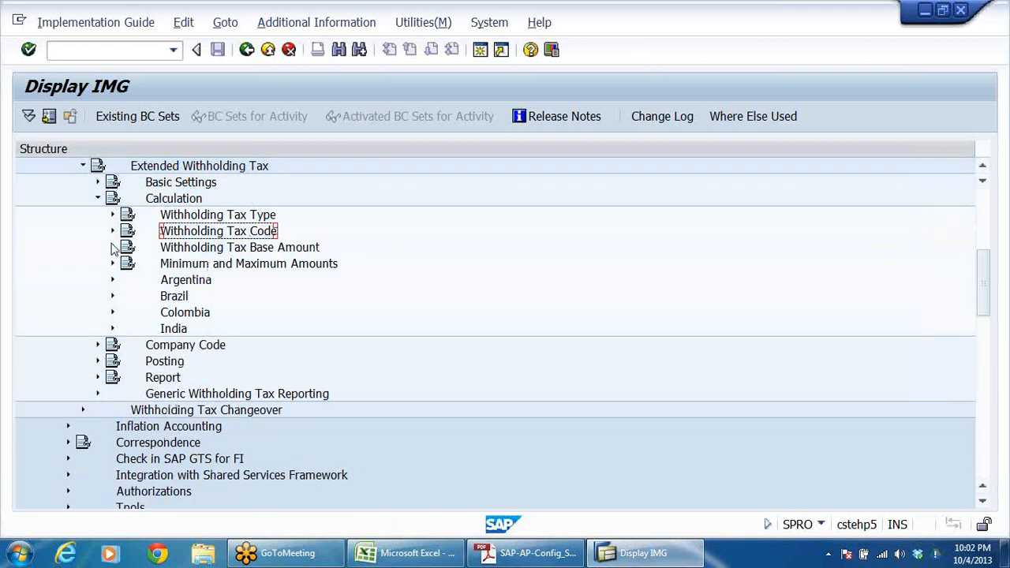
left_click(113, 247)
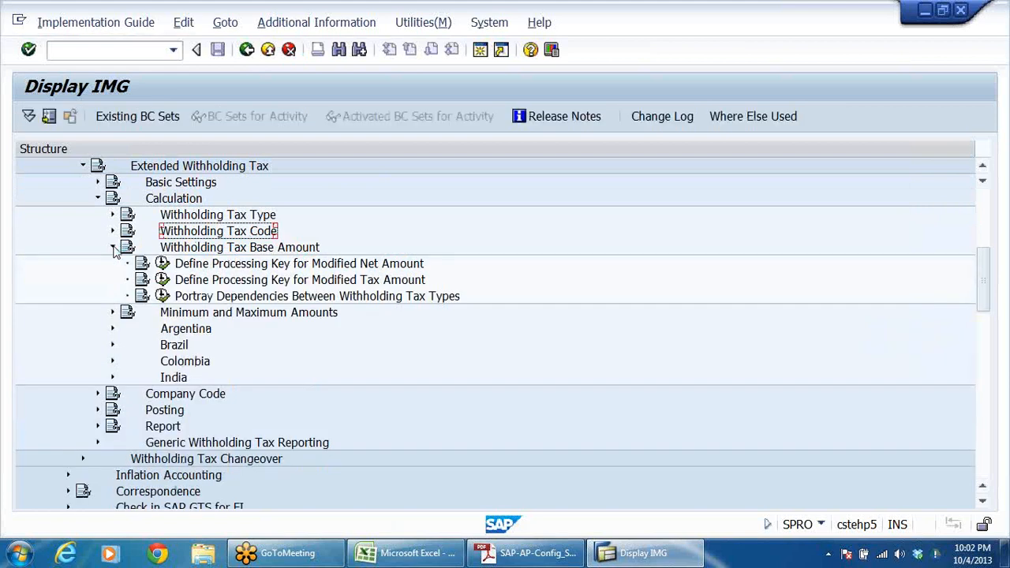
left_click(112, 247)
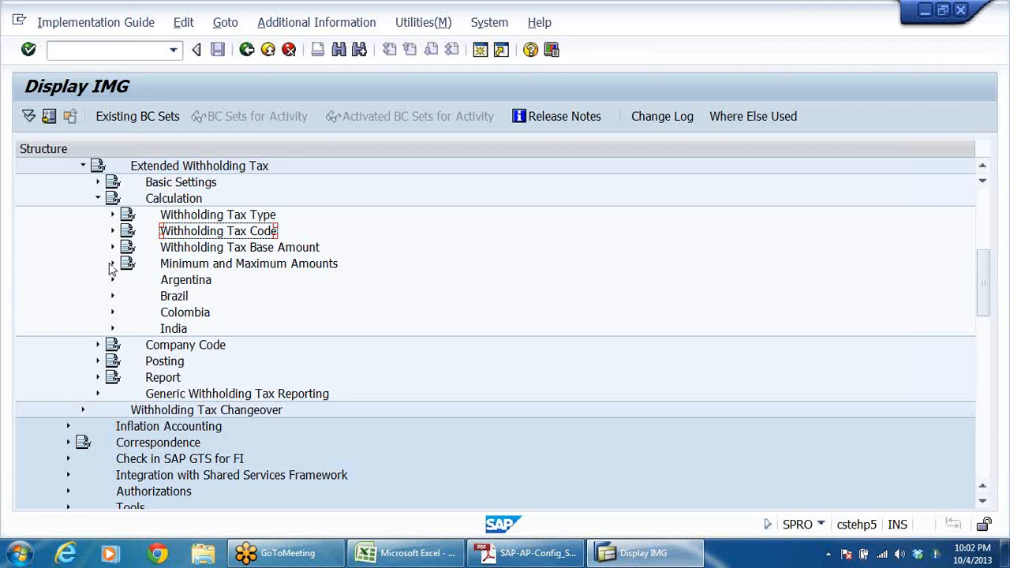
left_click(98, 198)
left_click(98, 215)
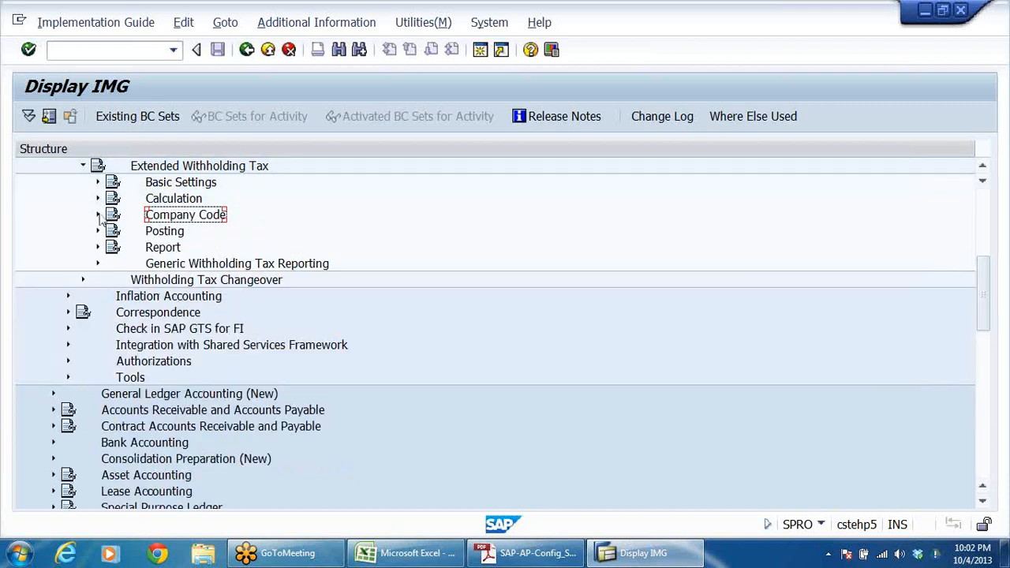
left_click(235, 231)
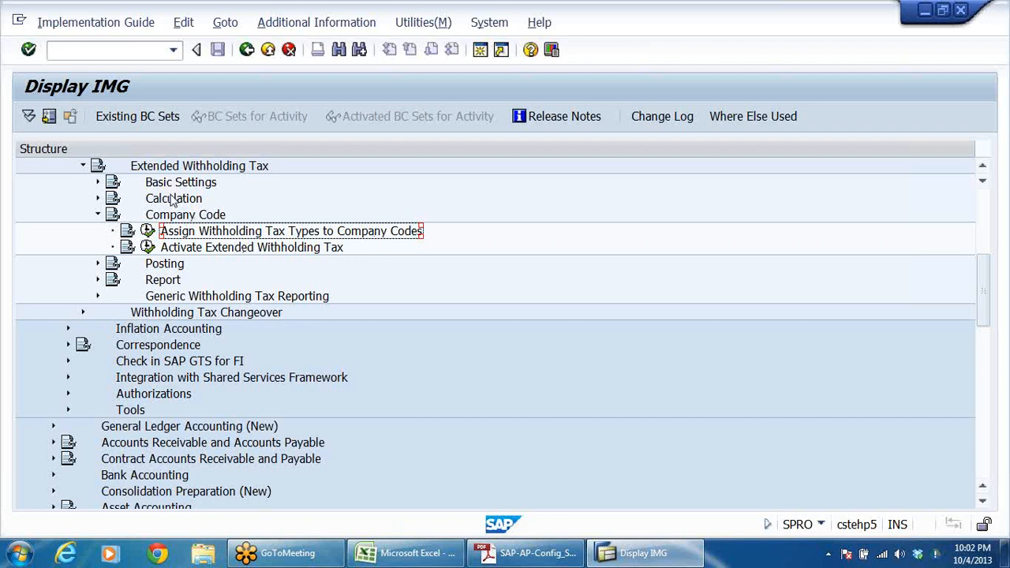
Expand Basic Settings under Extended Withholding Tax and go through its activities down to Check Recipient Types
scroll(211, 199, "up", 2)
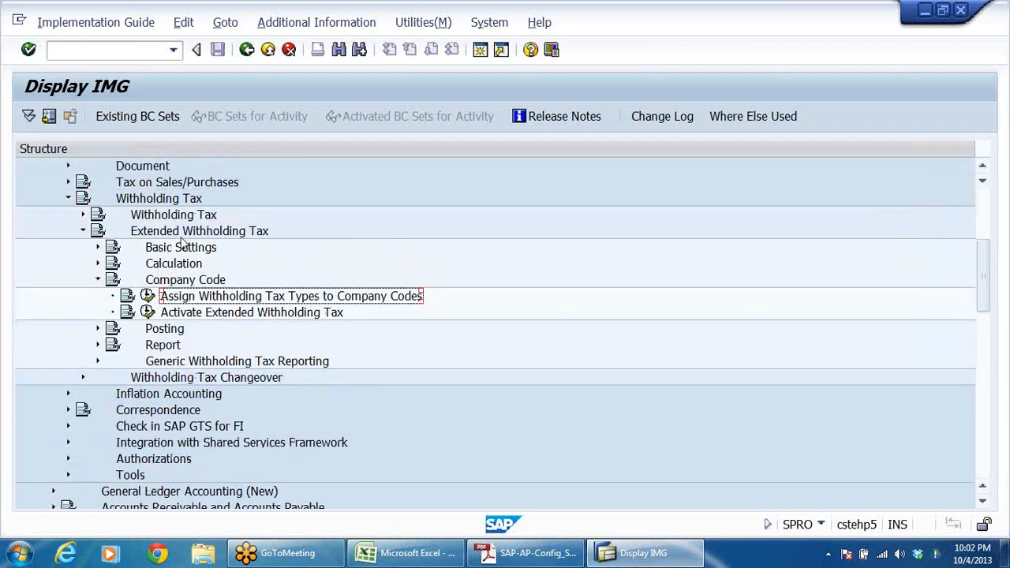
scroll(249, 280, "up", 1)
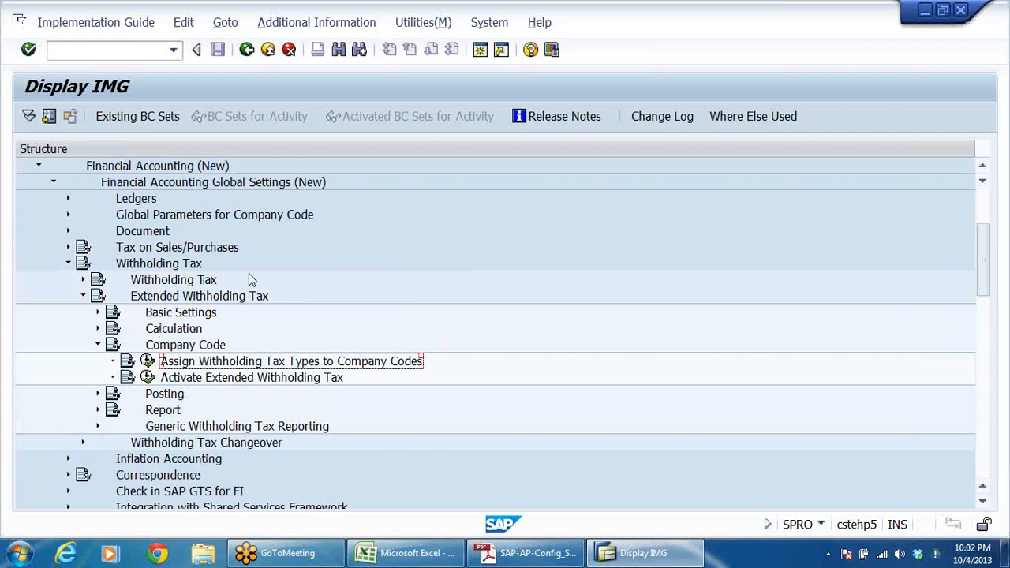
scroll(247, 284, "down", 1)
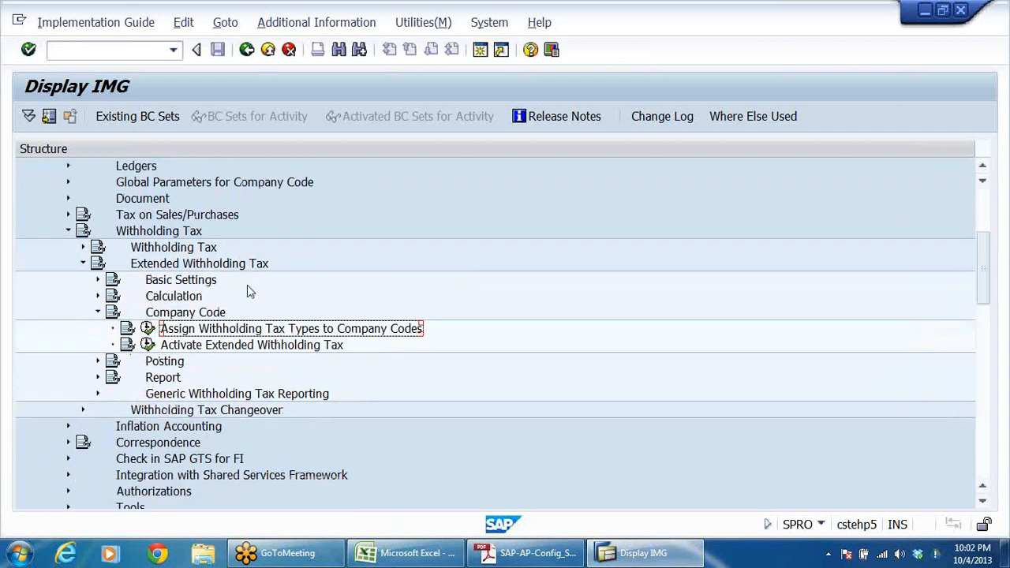
left_click(186, 251)
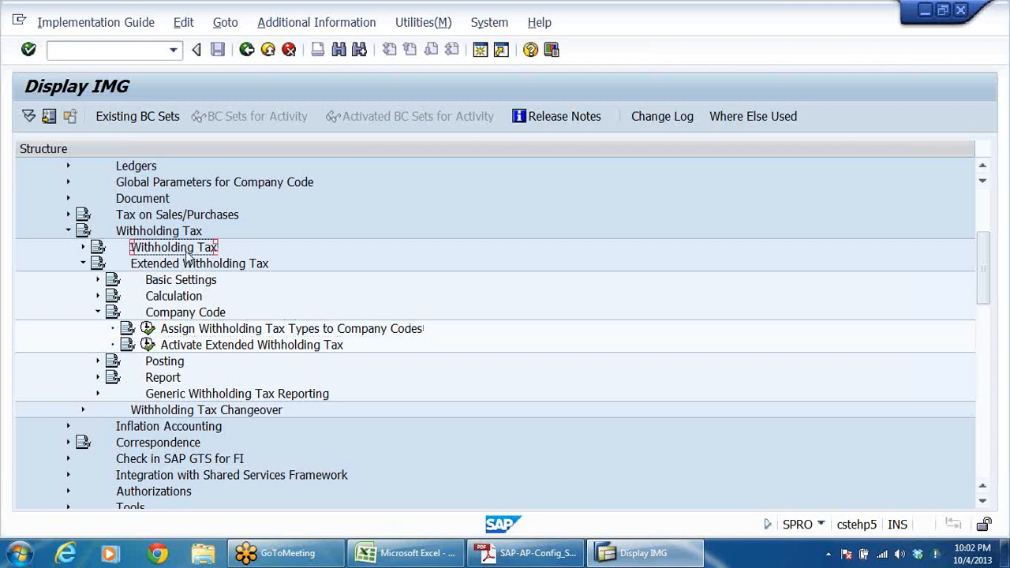
left_click(98, 280)
left_click(199, 314)
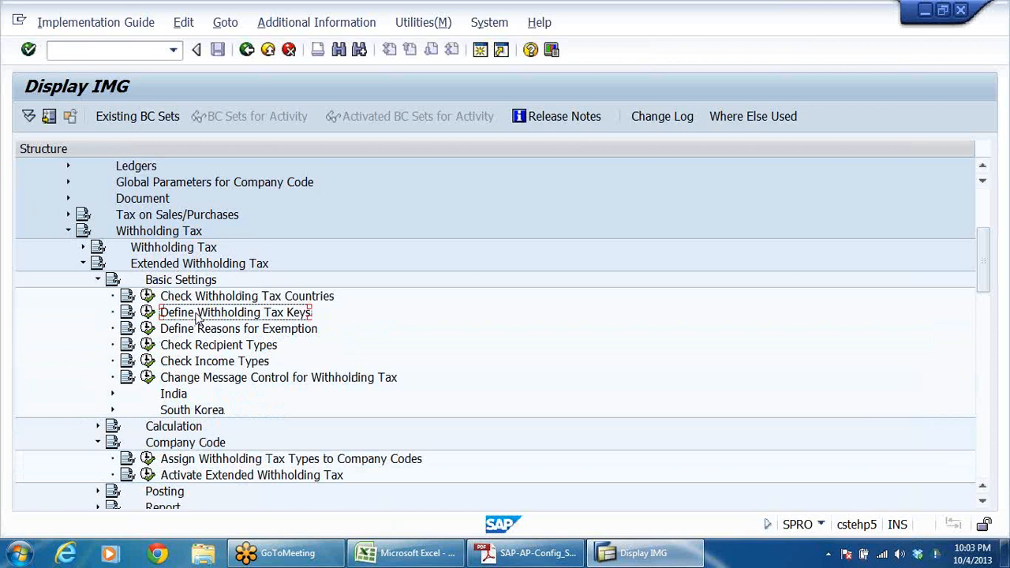
left_click(218, 333)
left_click(216, 349)
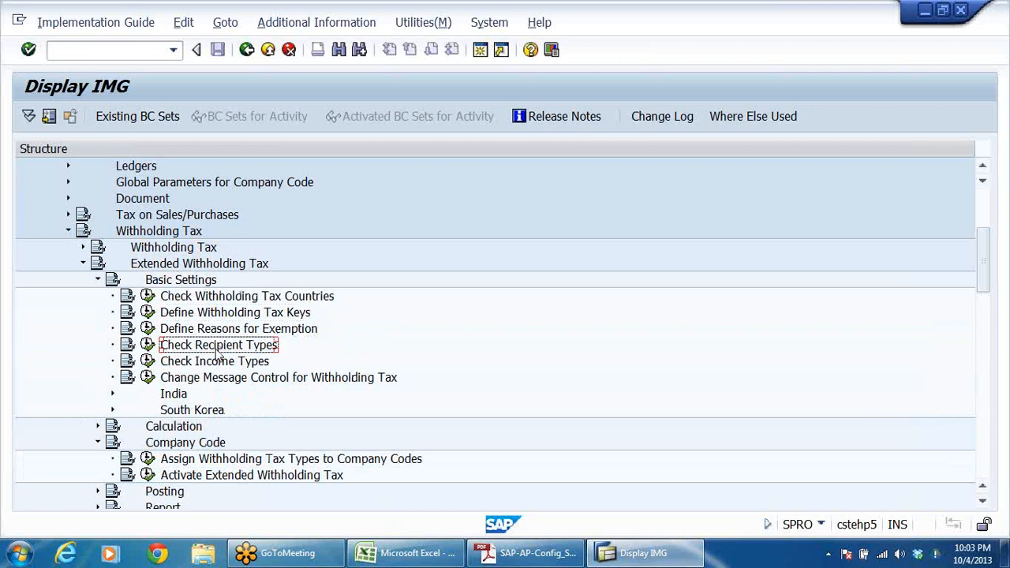
left_click(180, 330)
left_click(148, 329)
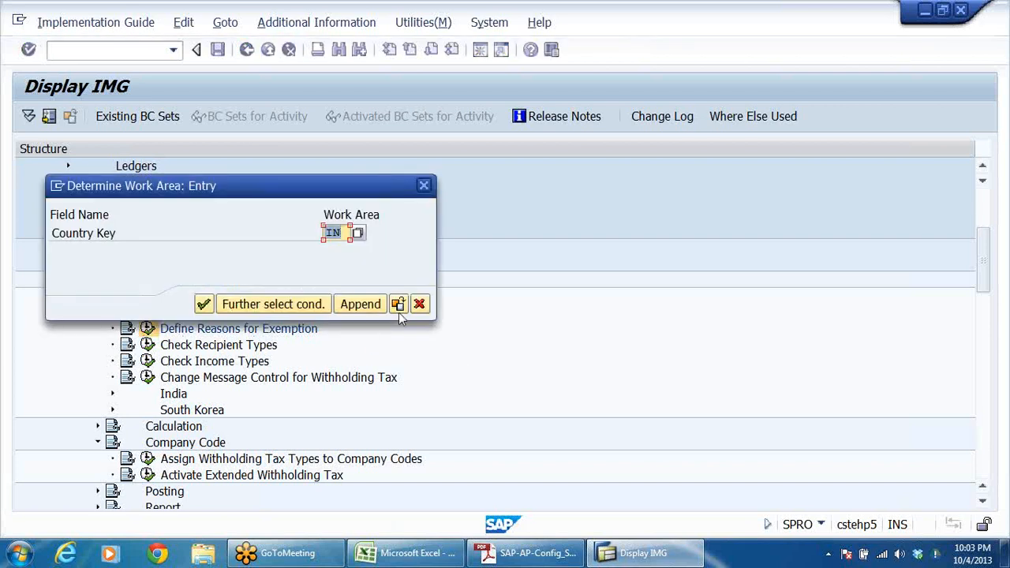
left_click(419, 304)
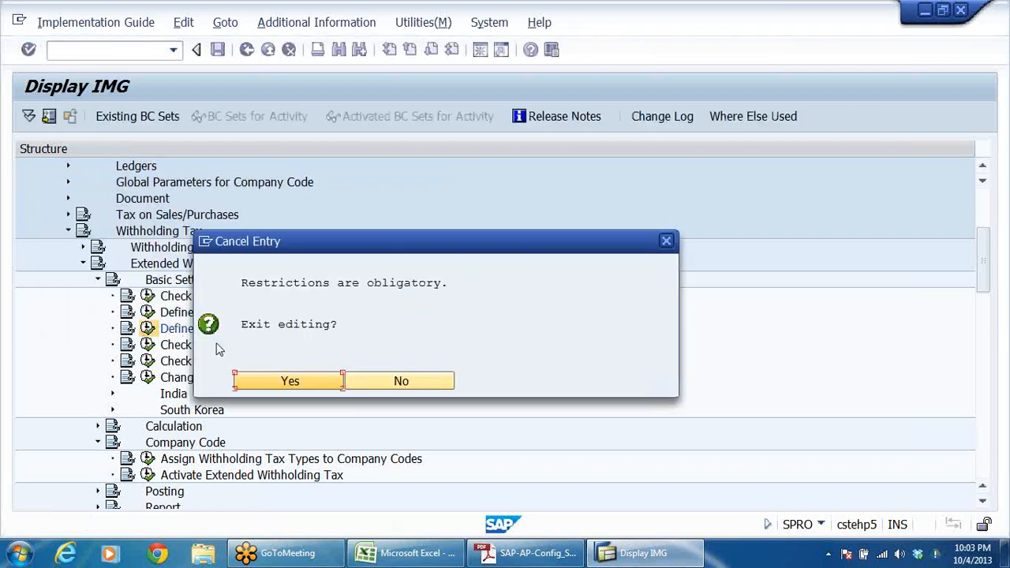
left_click(301, 385)
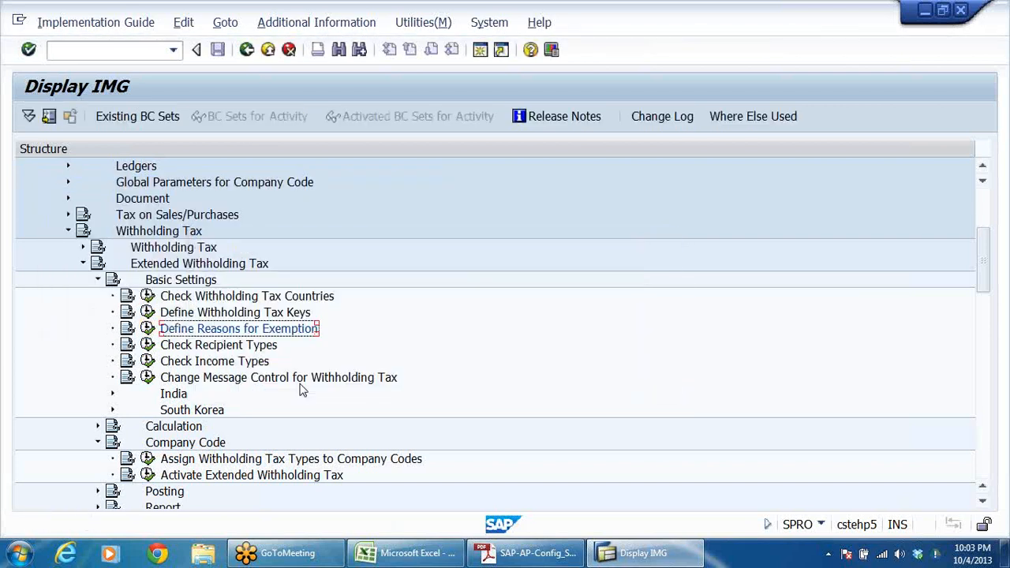
Review the official withholding tax keys defined for country key IN and return to the IMG structure
left_click(196, 314)
left_click(148, 312)
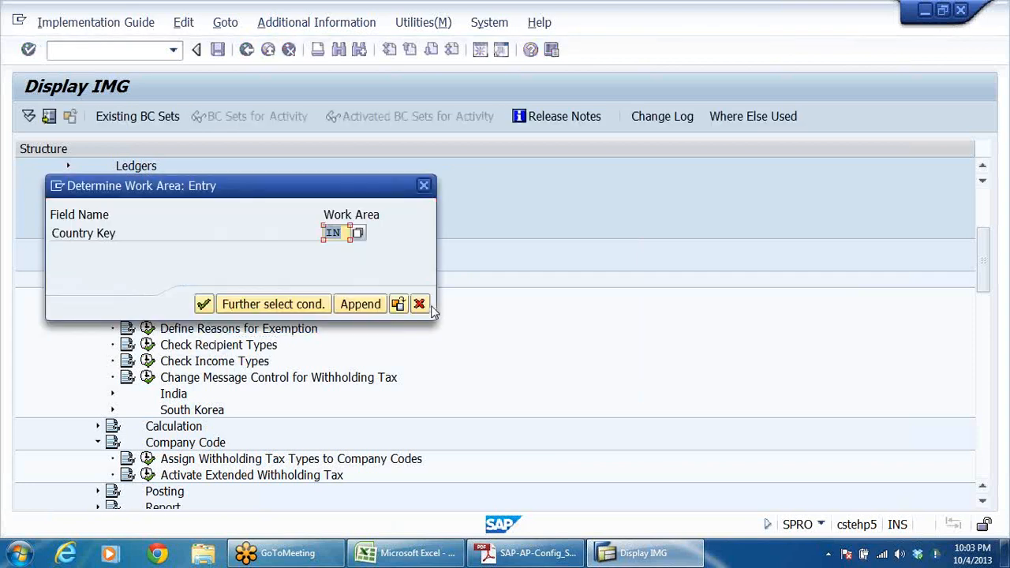
left_click(204, 303)
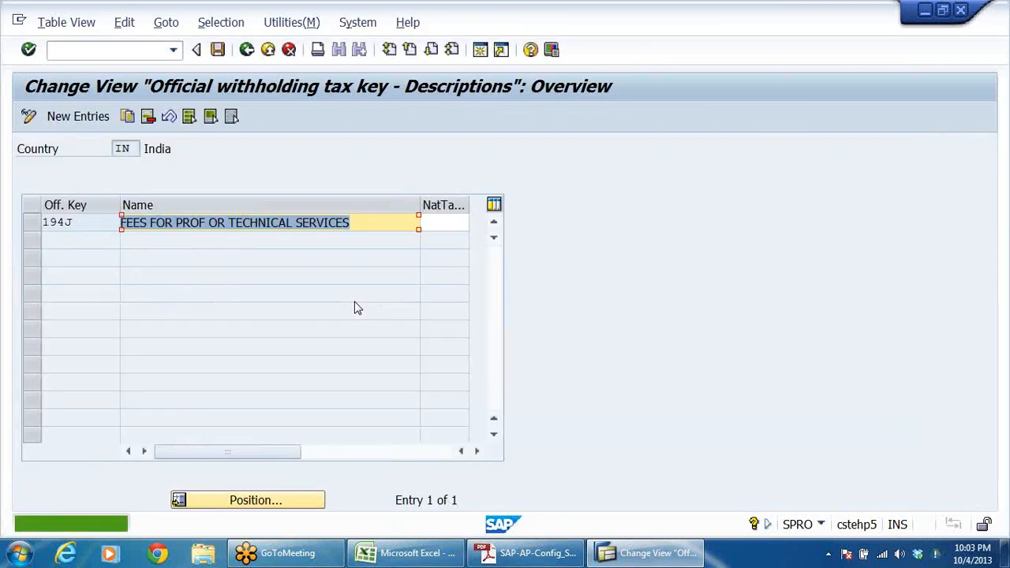
left_click(247, 50)
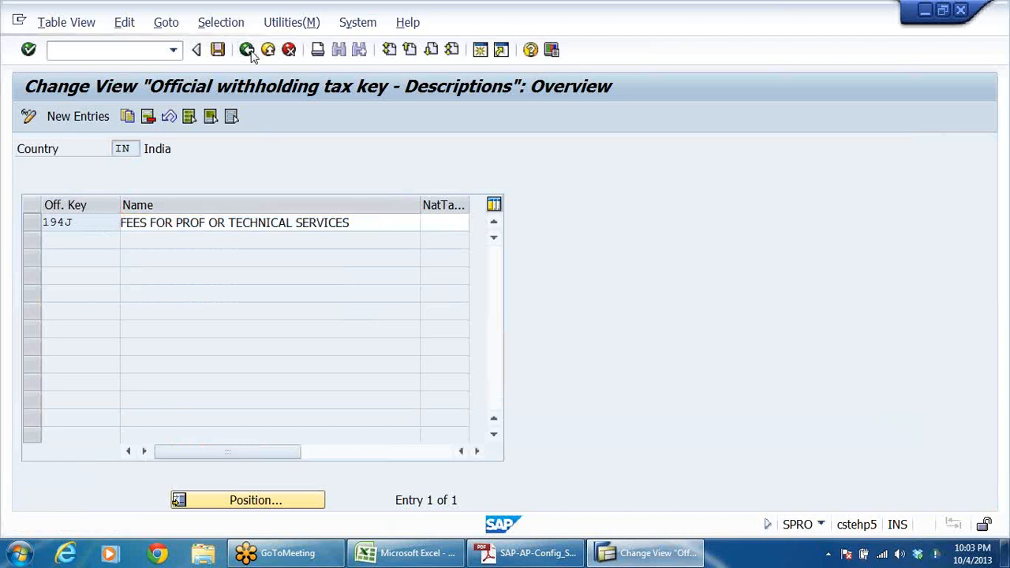
Open the Check Recipient Types activity for country key IN
left_click(196, 346)
left_click(149, 347)
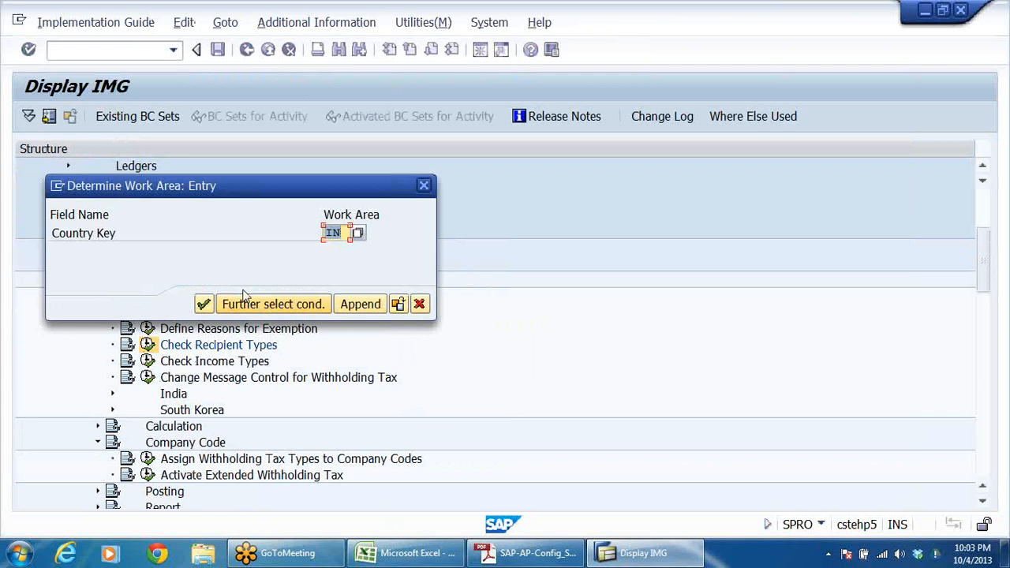
left_click(203, 303)
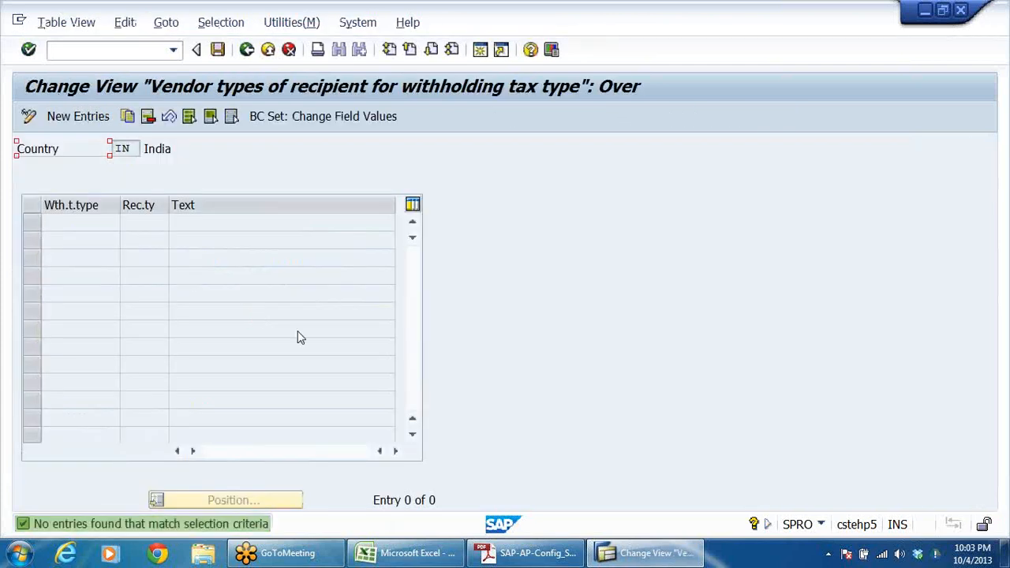
Start a new recipient type entry for India with withholding tax type W1 and widen the recipient type column
left_click(73, 118)
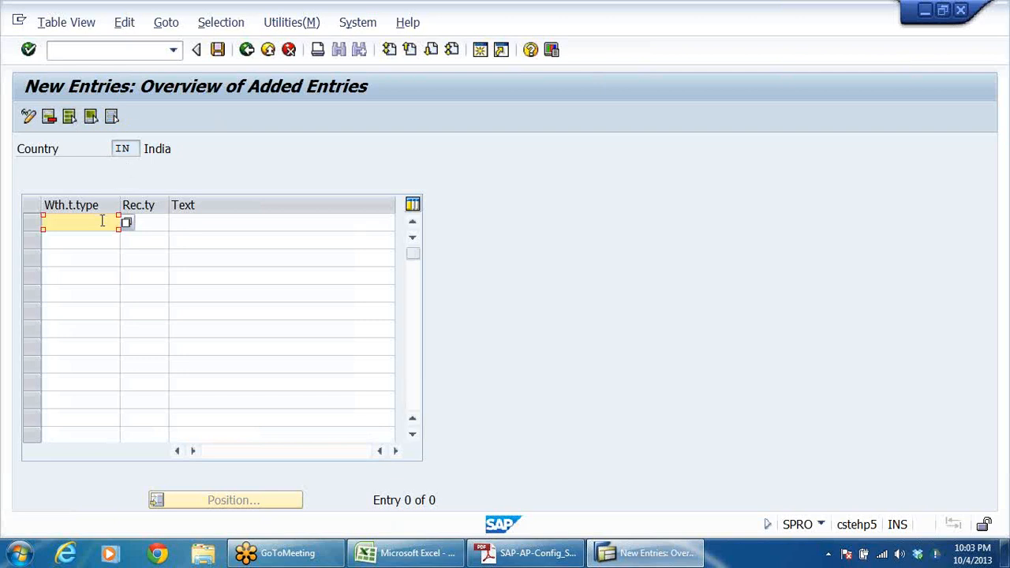
left_click(126, 223)
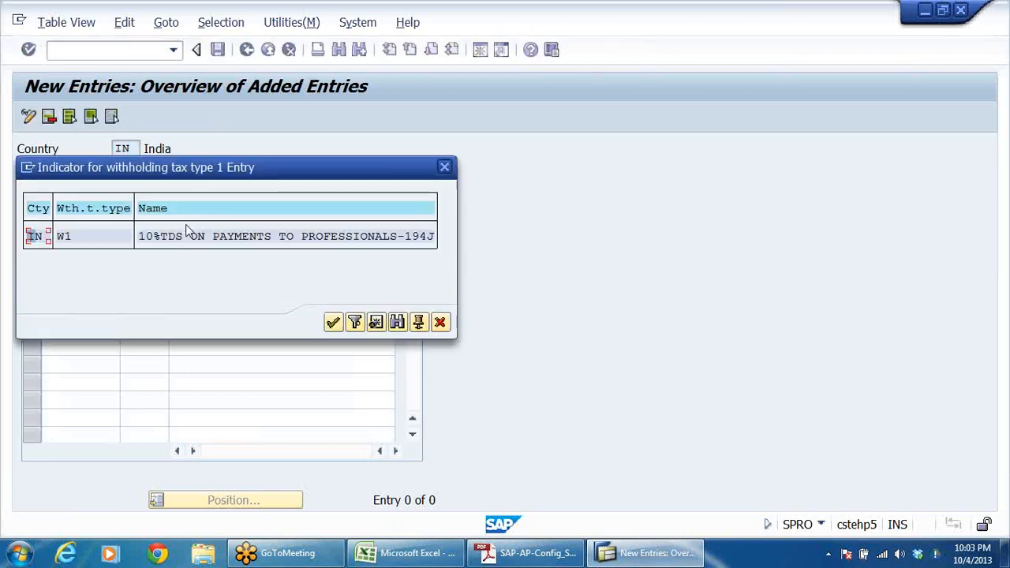
left_click(90, 236)
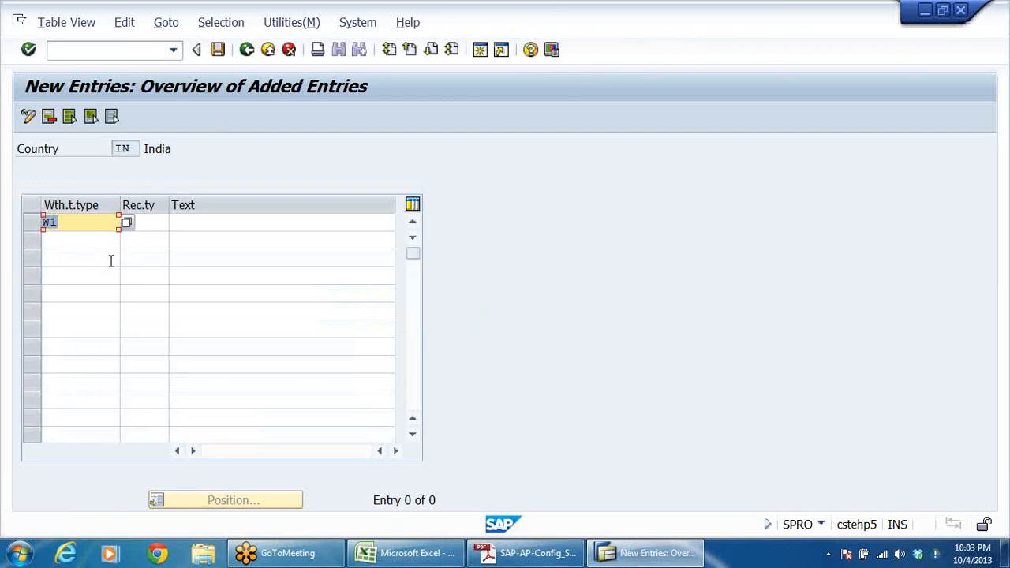
left_click_drag(168, 204, 206, 202)
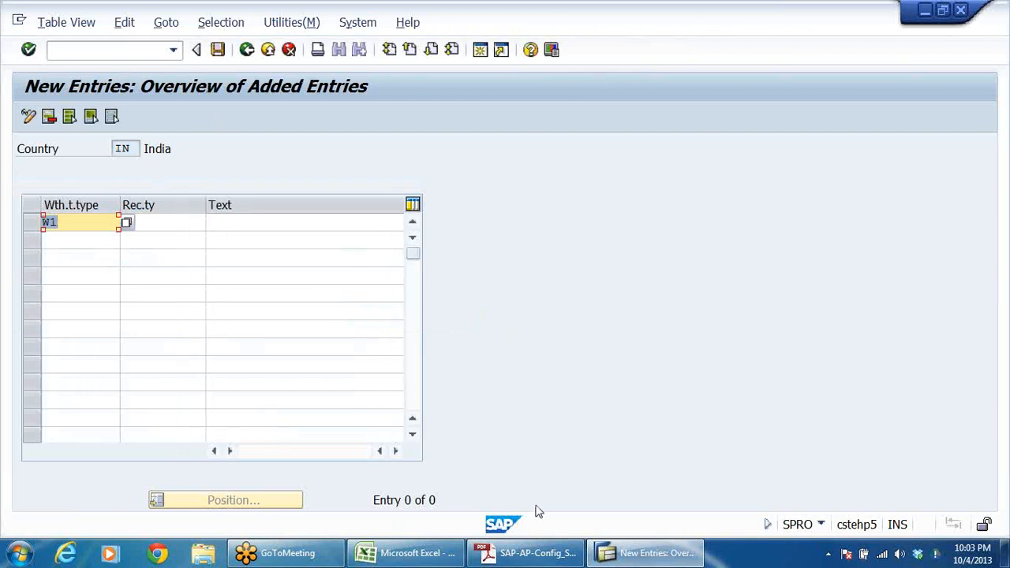
left_click(185, 224)
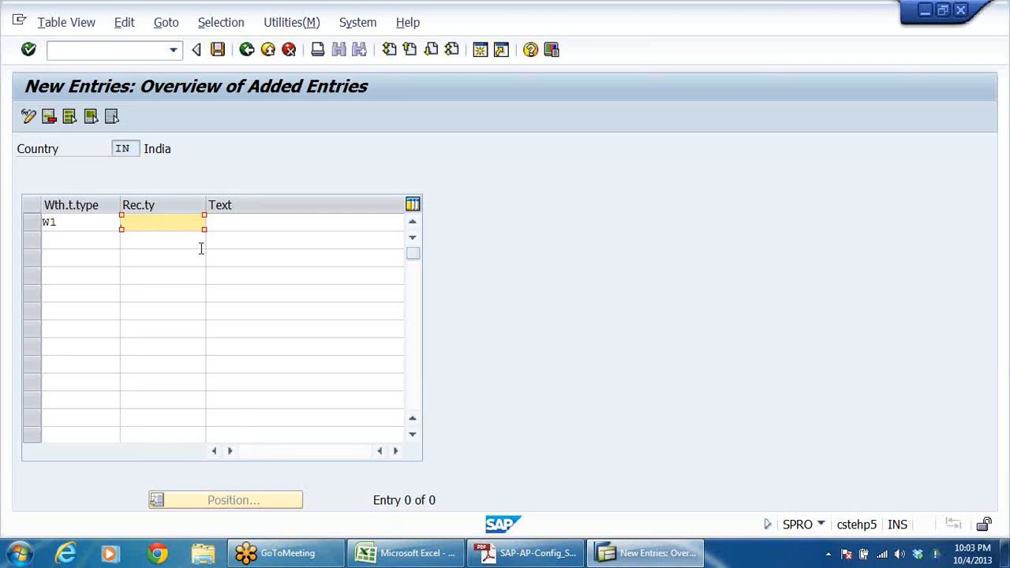
Switch to the SAP-AP-Config PDF in Adobe Reader and look up the Step 8 recipient type entries, returning to SAP
mouse_move(508, 556)
left_click(522, 557)
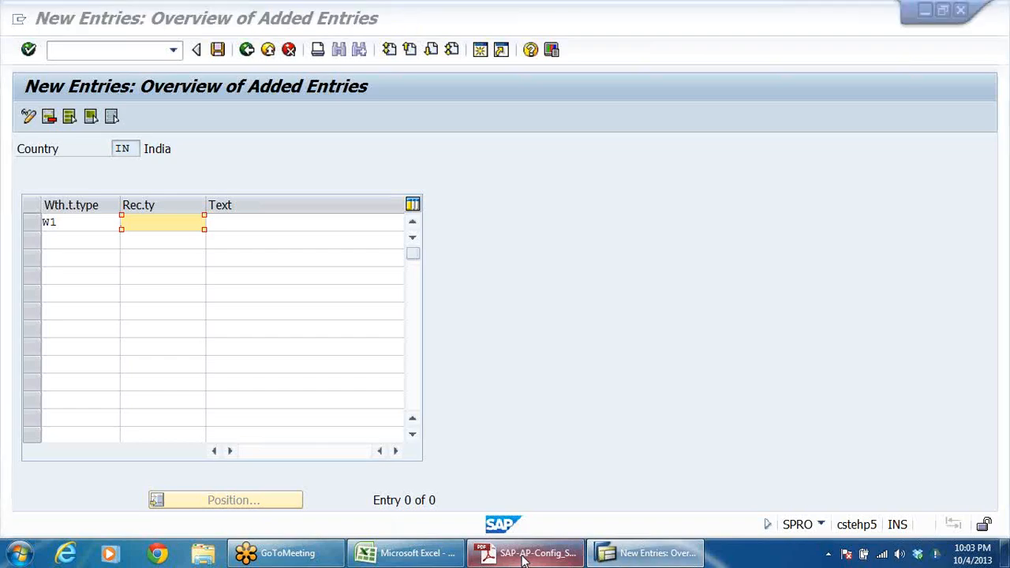
scroll(582, 403, "down", 15)
scroll(582, 404, "down", 15)
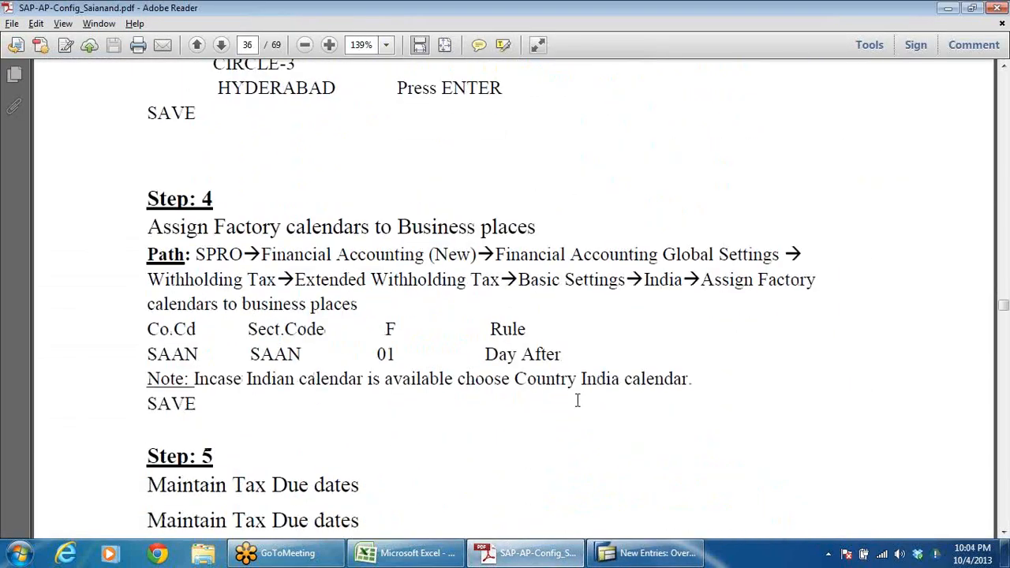
scroll(577, 401, "down", 10)
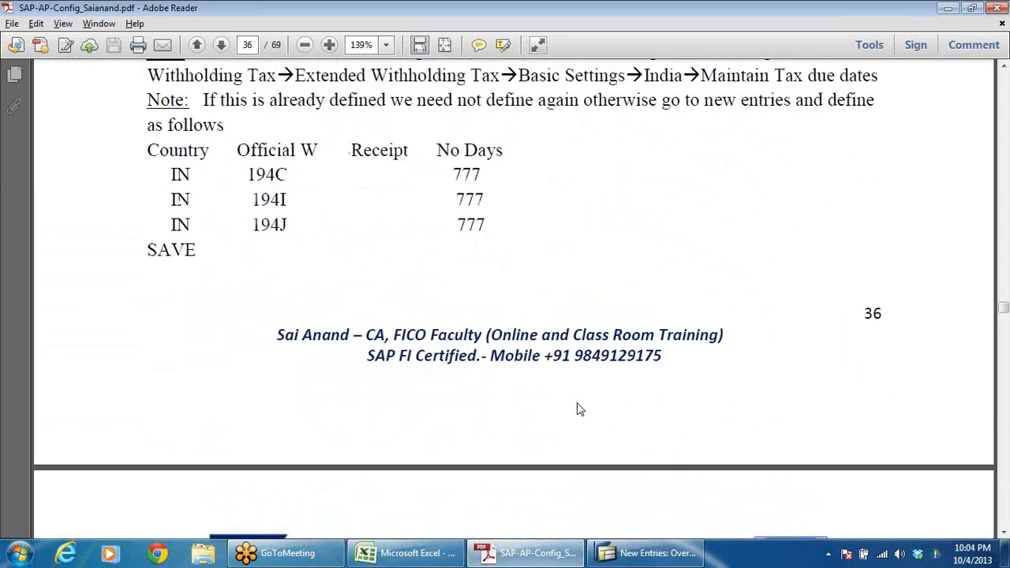
scroll(579, 408, "down", 2)
scroll(478, 387, "up", 2)
scroll(332, 265, "down", 6)
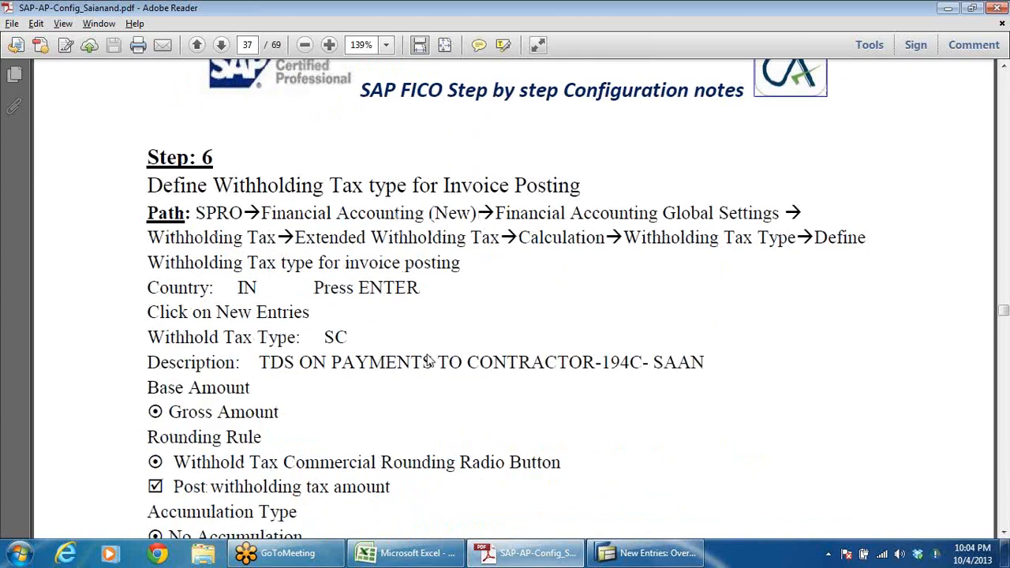
scroll(428, 355, "down", 15)
scroll(434, 363, "down", 5)
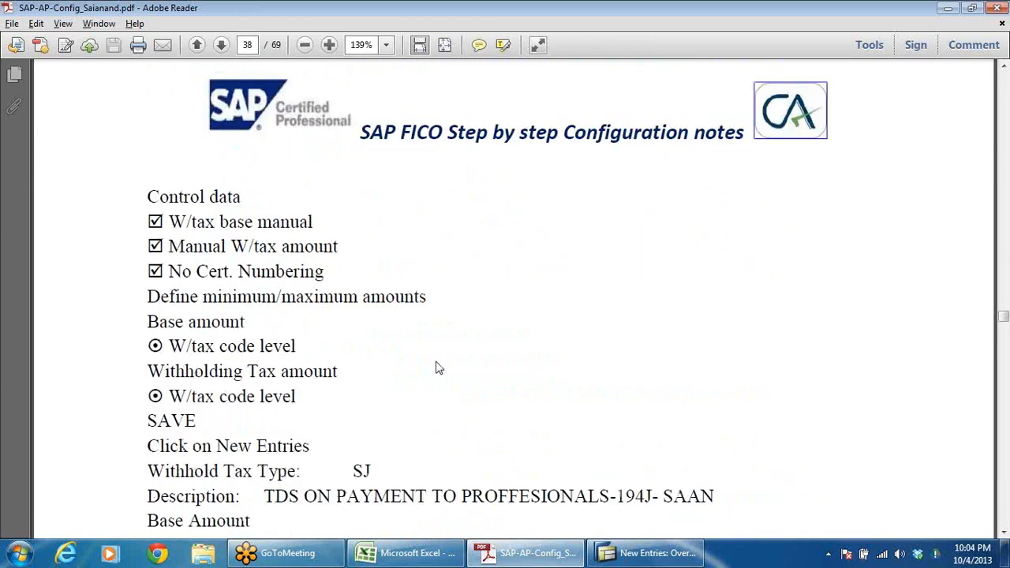
scroll(438, 367, "down", 6)
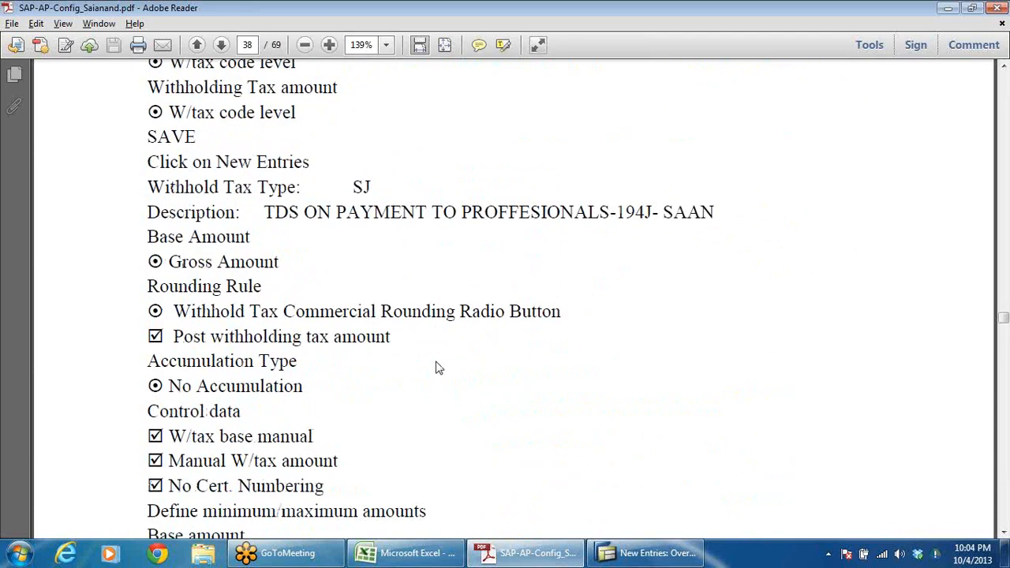
scroll(438, 368, "down", 9)
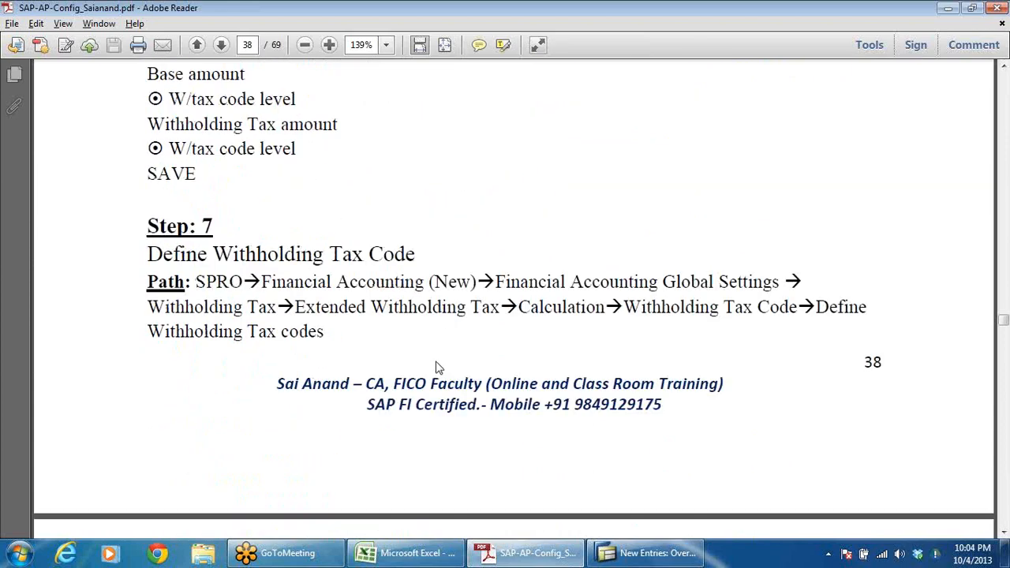
scroll(439, 367, "down", 15)
scroll(439, 369, "down", 5)
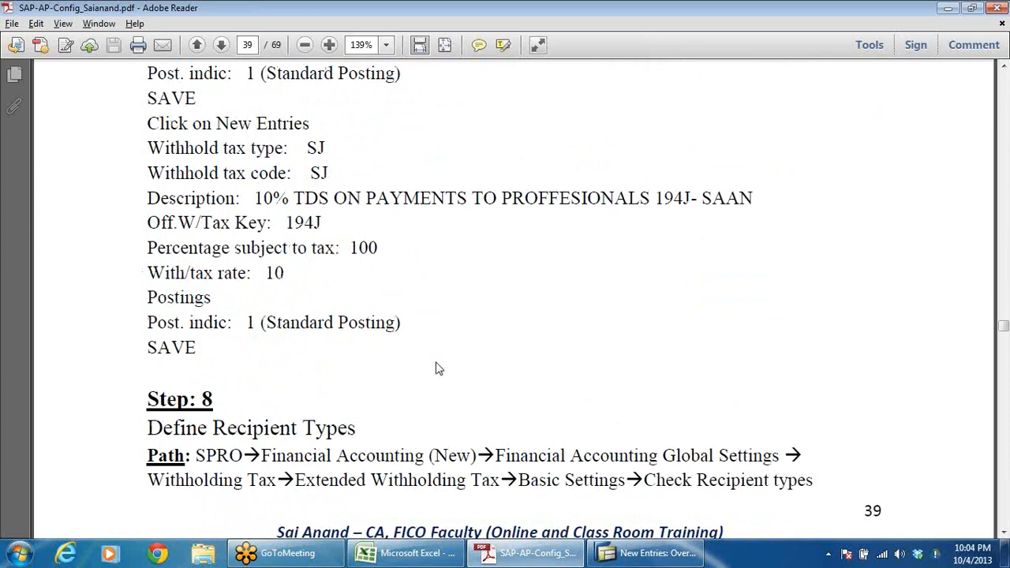
scroll(439, 369, "down", 7)
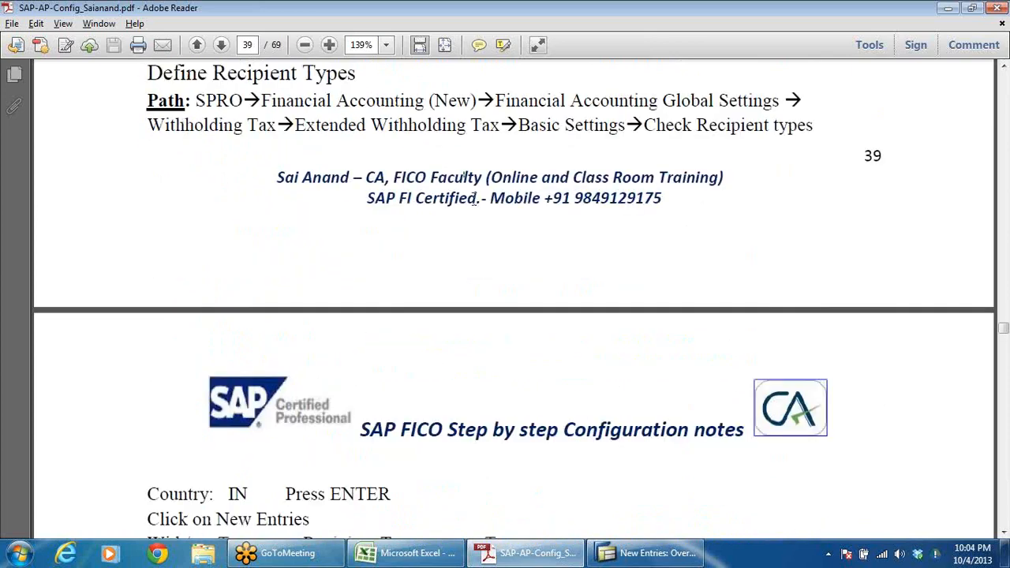
scroll(476, 199, "down", 6)
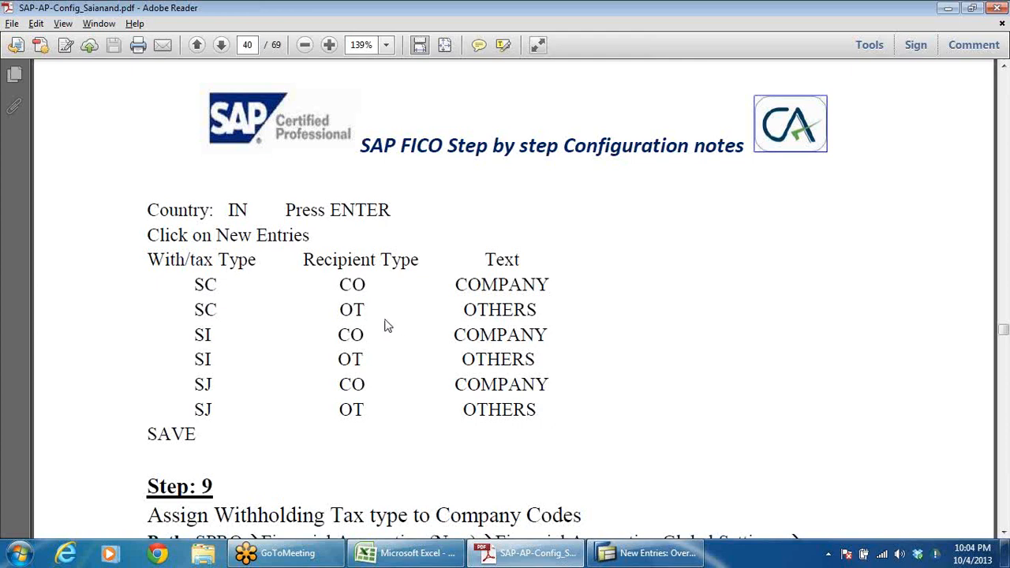
key("alt+Tab")
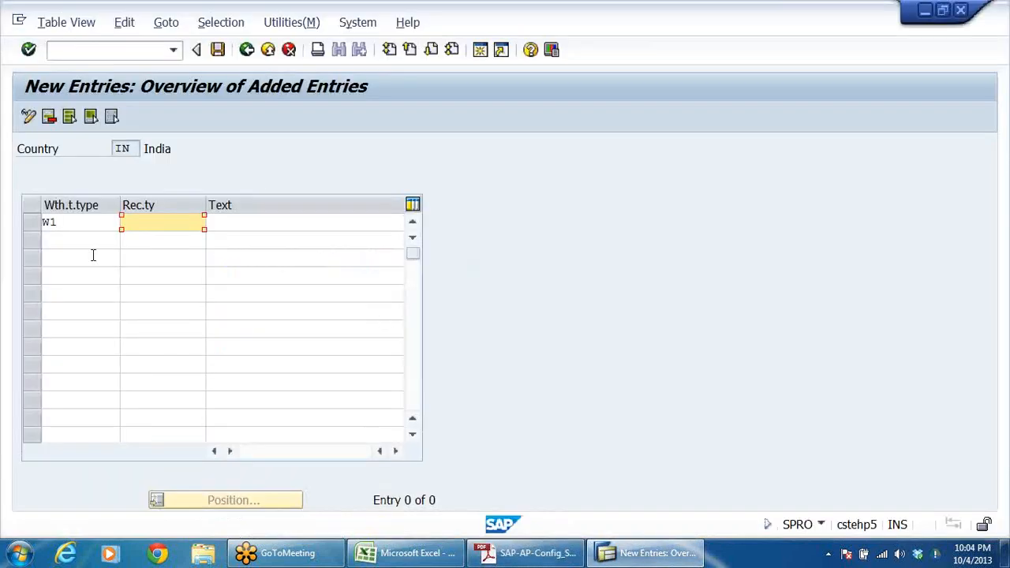
Complete the first W1 row with recipient type CO and text COMPANY, rechecking the notes
left_click(81, 224)
left_click(167, 223)
key("alt+Tab")
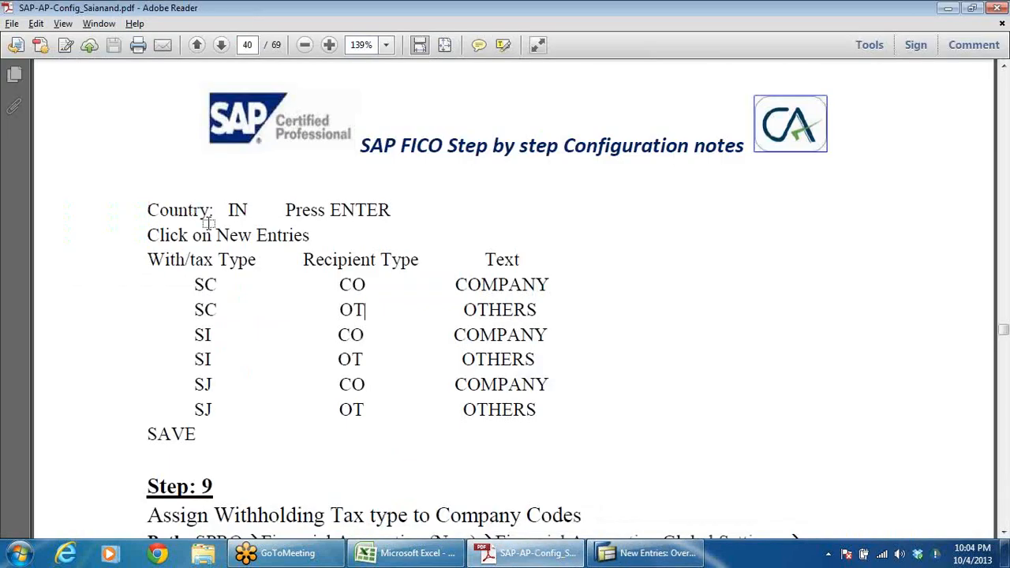
key("alt+Tab")
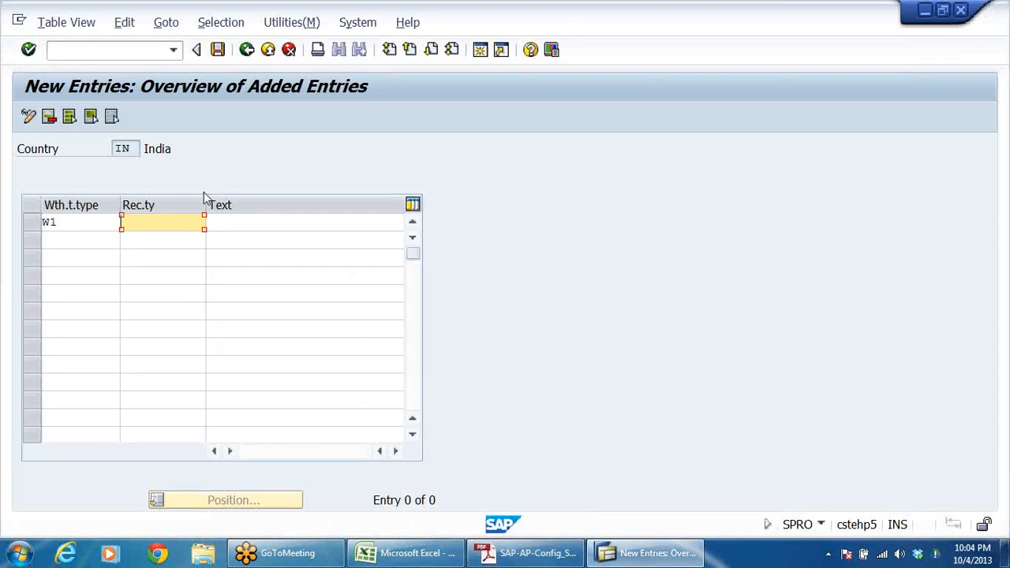
type("CO")
left_click(272, 227)
type("COMPANY")
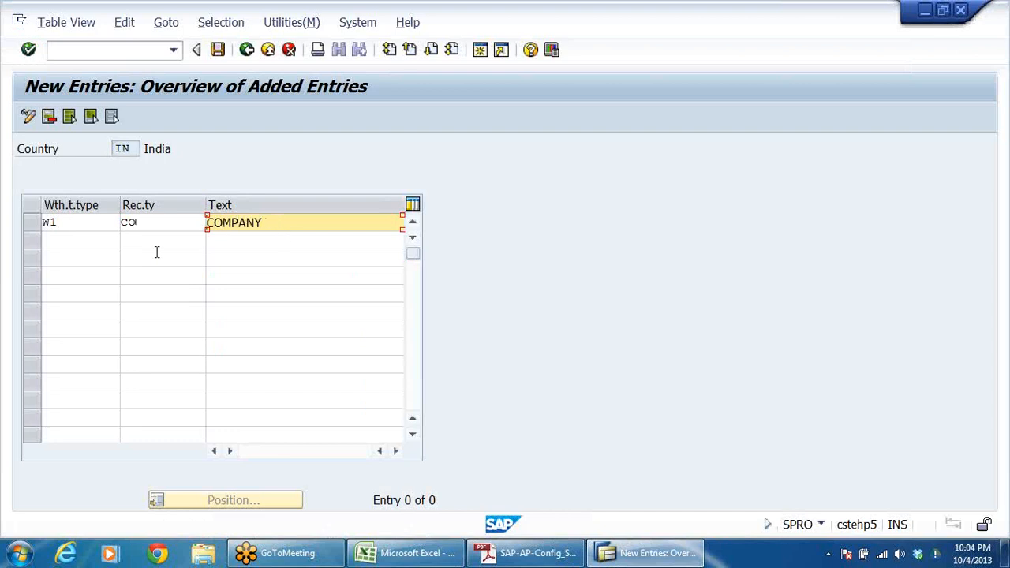
Add a second W1 row with recipient type OT and text OTHER THAN COMPANY, and save both in customizing request CSTK900116
left_click(75, 240)
type("W1")
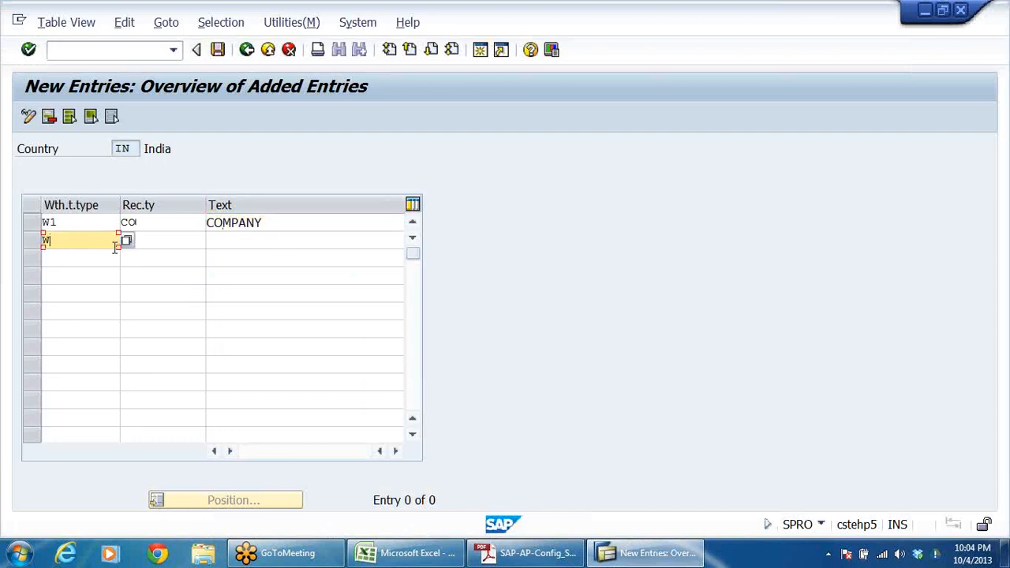
left_click(183, 241)
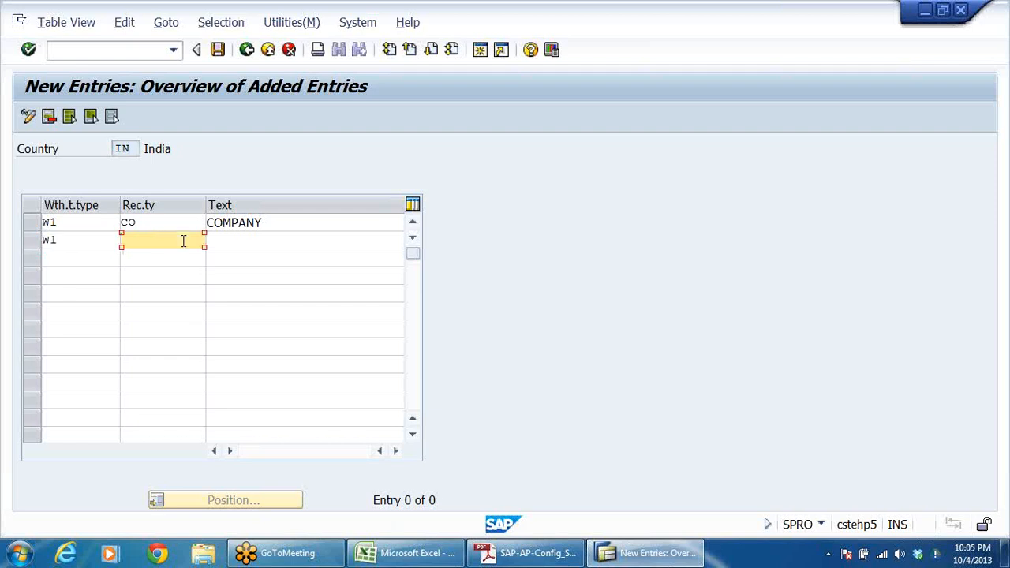
type("OT")
left_click(220, 237)
type("OTHER ")
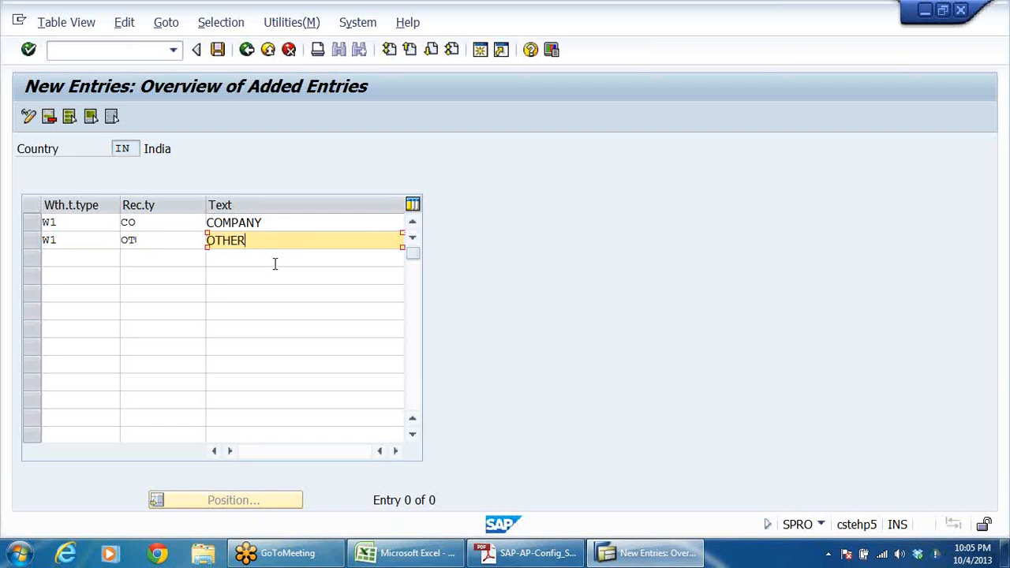
type("THAN COMPANY")
left_click(217, 51)
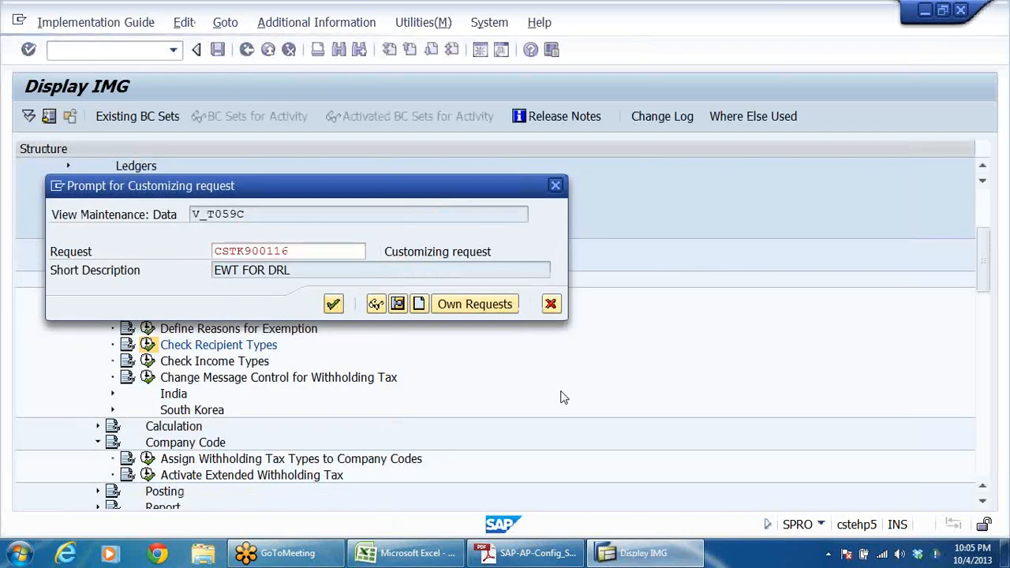
key("Return")
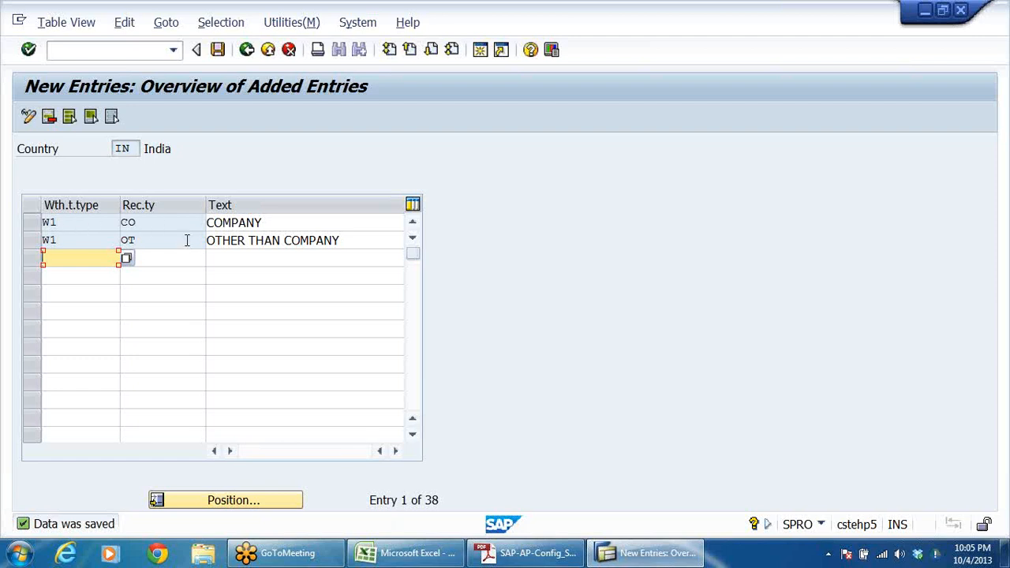
Check the saved CO and OT recipient types for W1 and return to the IMG structure
left_click(72, 227)
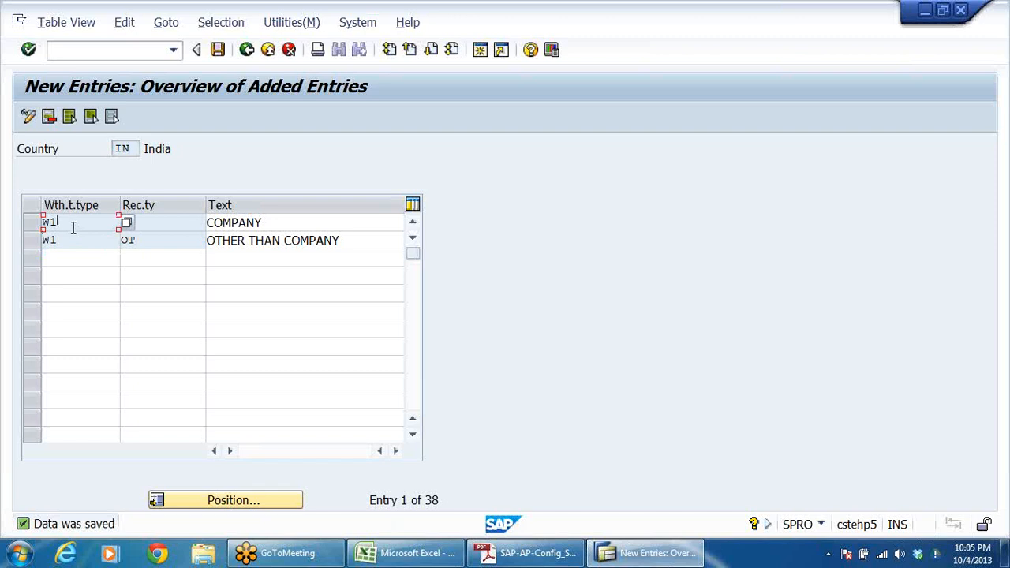
left_click(156, 226)
left_click(146, 241)
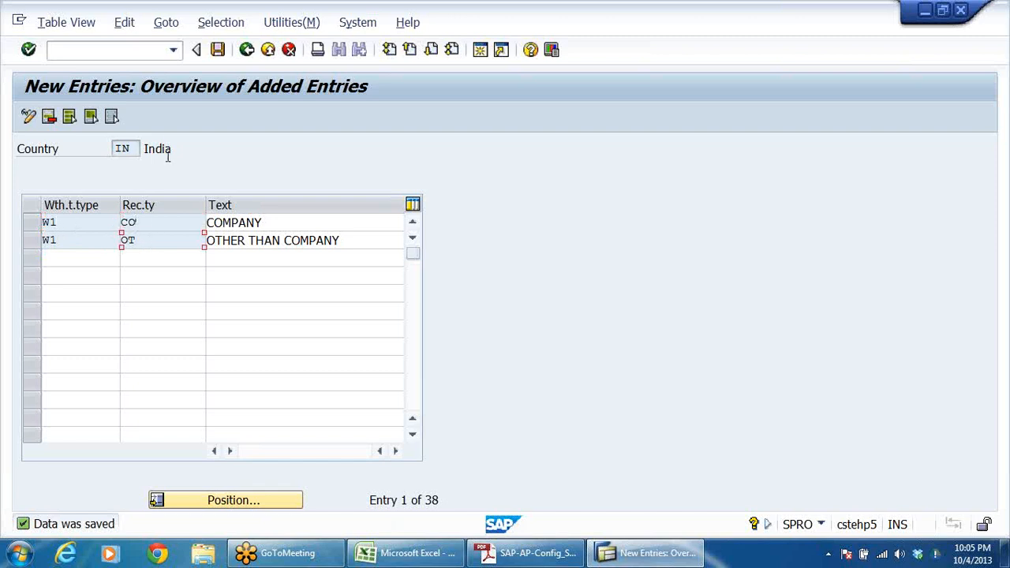
left_click(218, 50)
left_click(246, 50)
left_click(247, 49)
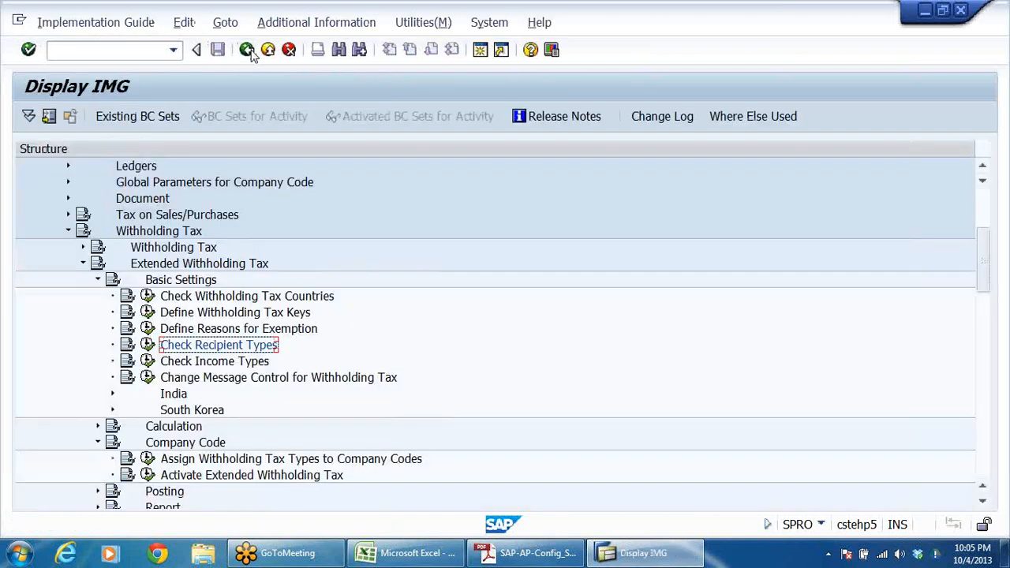
Collapse Basic Settings and open the Assign Withholding Tax Types to Company Codes activity under Extended Withholding Tax
scroll(560, 294, "down", 5)
scroll(491, 284, "up", 4)
left_click(97, 231)
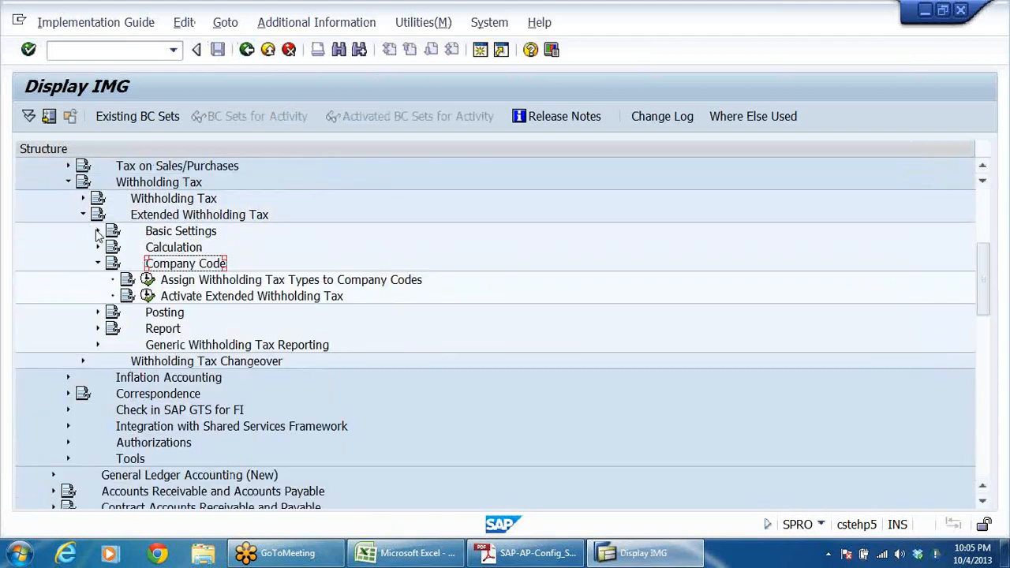
left_click(83, 215)
scroll(278, 283, "down", 1)
scroll(292, 271, "up", 2)
left_click(209, 233)
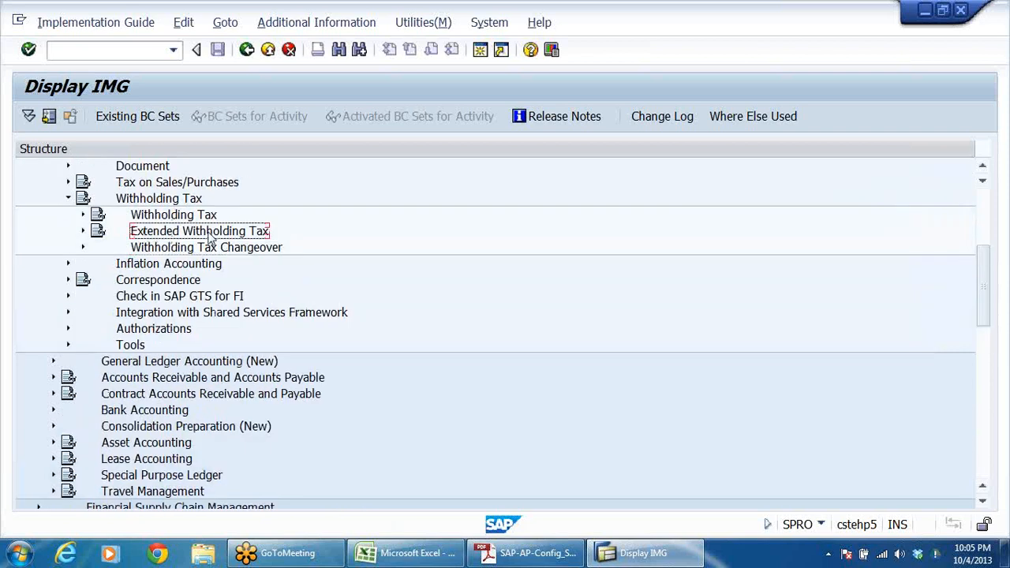
double_click(209, 233)
key("Down")
key("Down")
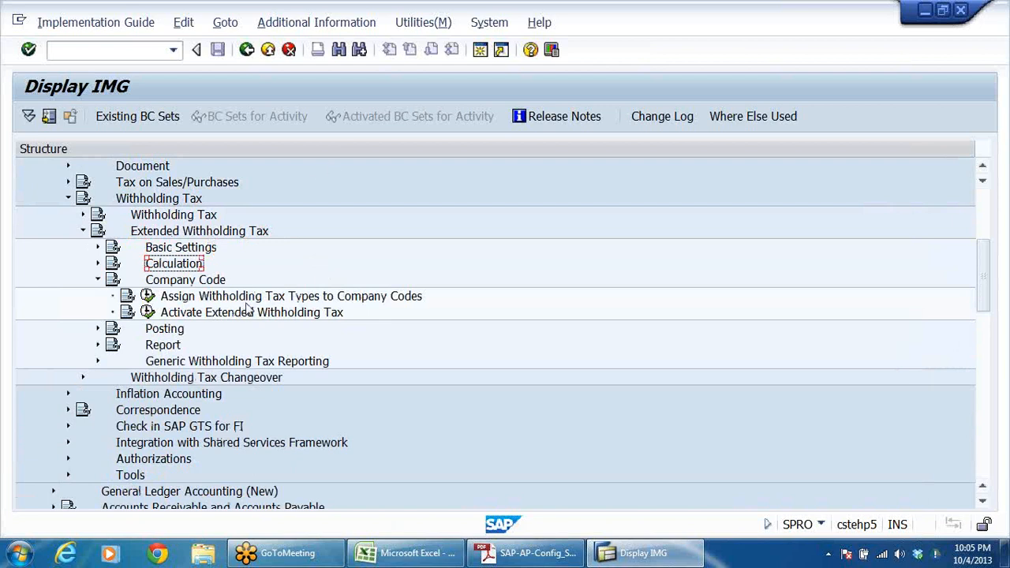
left_click(406, 297)
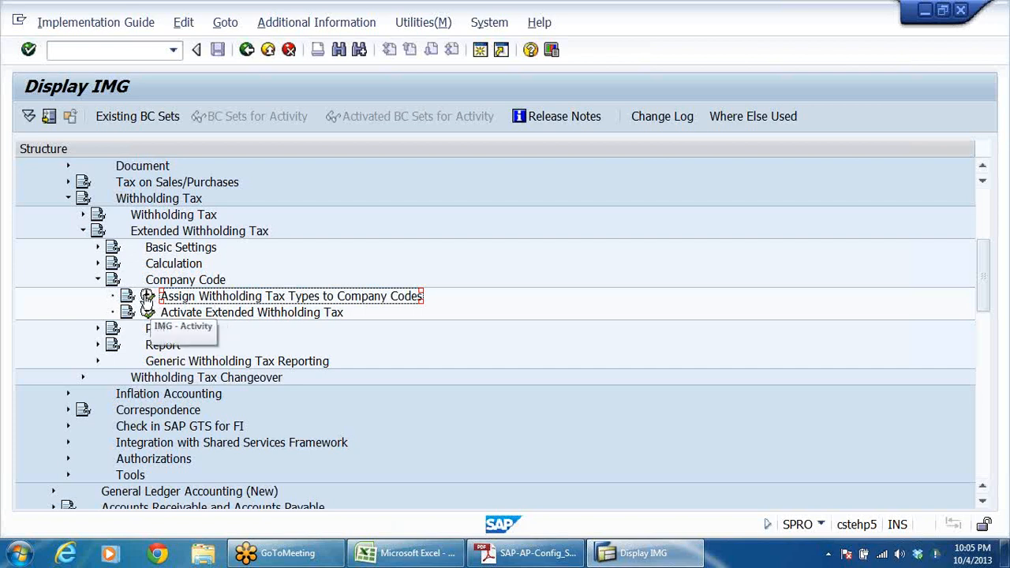
left_click(147, 297)
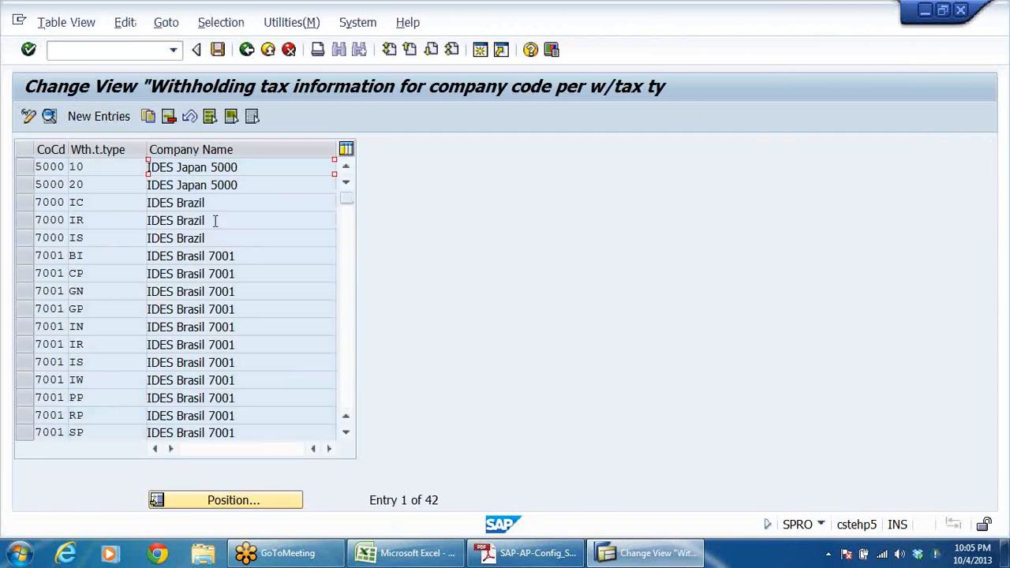
Create a new company code assignment entry for company code DRLB with withholding tax type W1
left_click(105, 119)
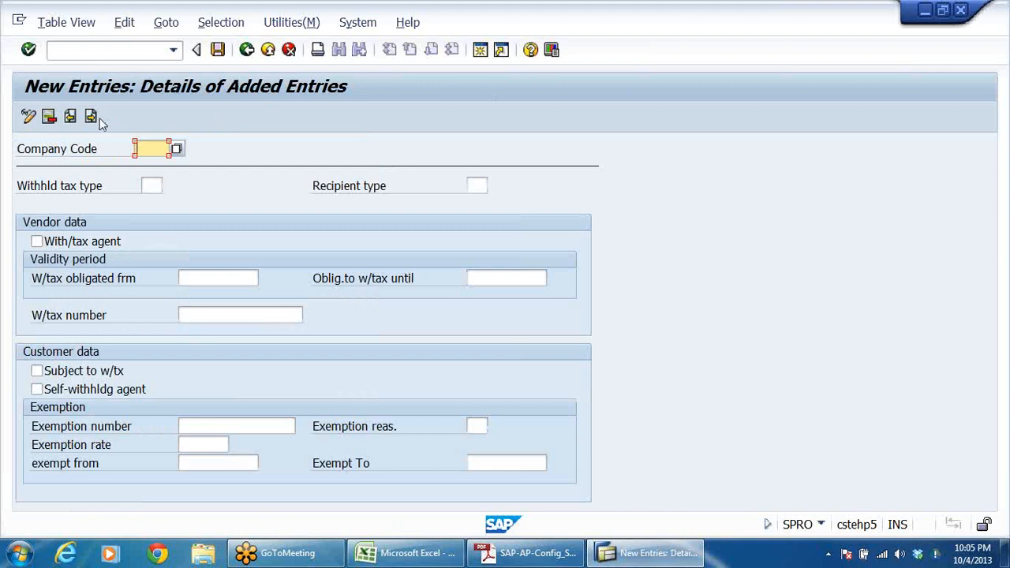
type("DRI")
type("B")
left_click(93, 193)
left_click(152, 185)
left_click(169, 186)
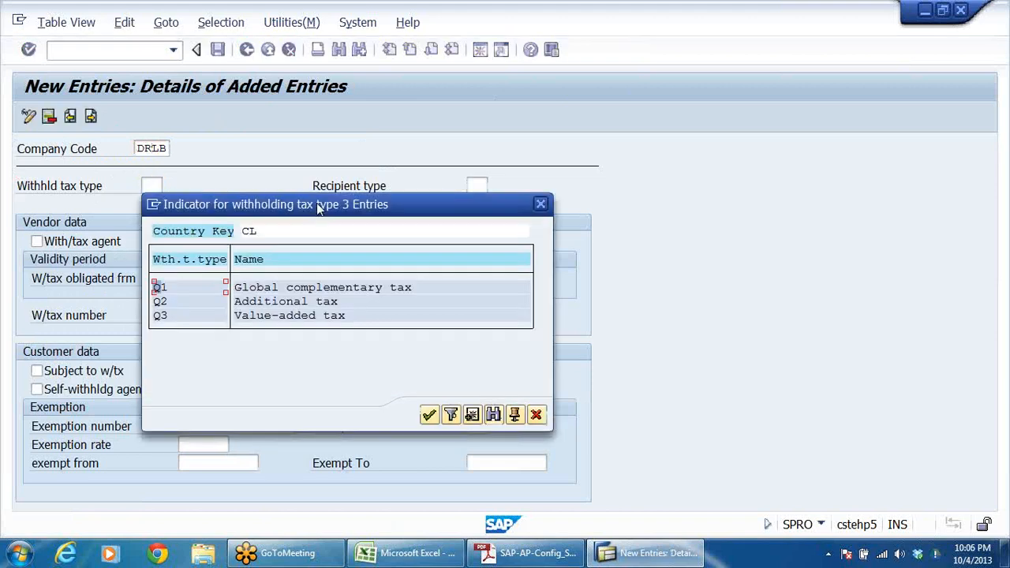
left_click(537, 415)
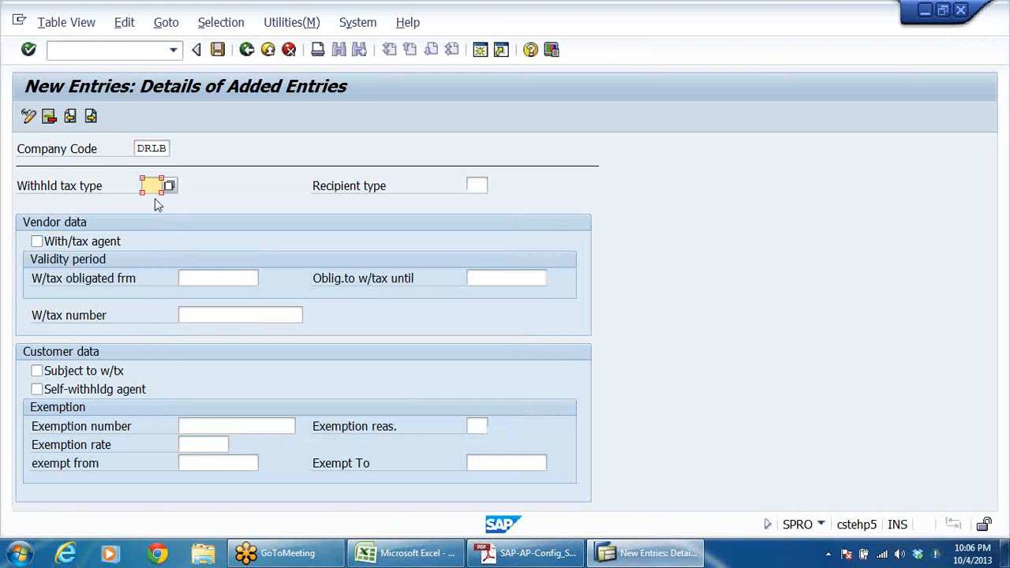
type("W1")
left_click(477, 187)
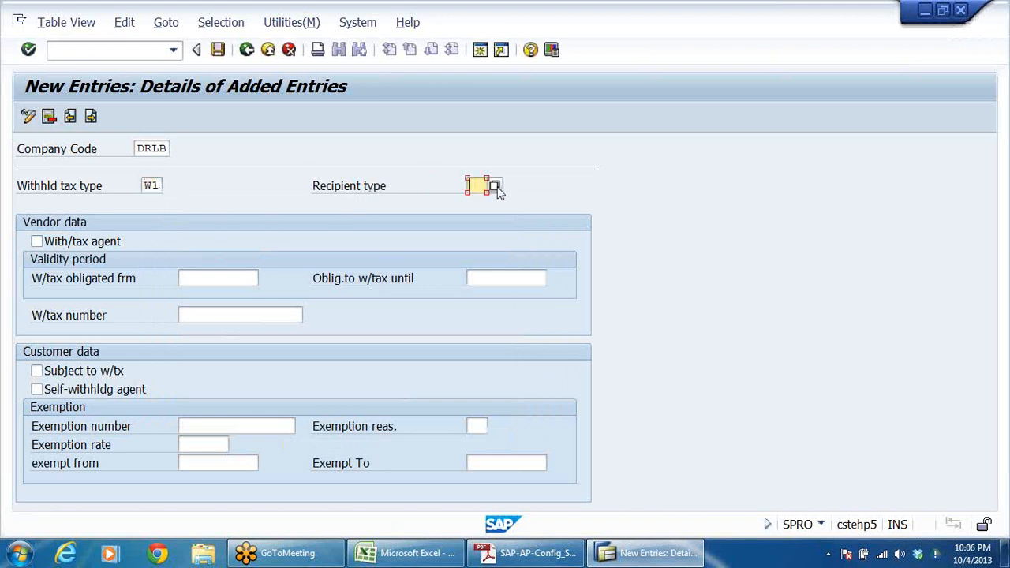
left_click(492, 189)
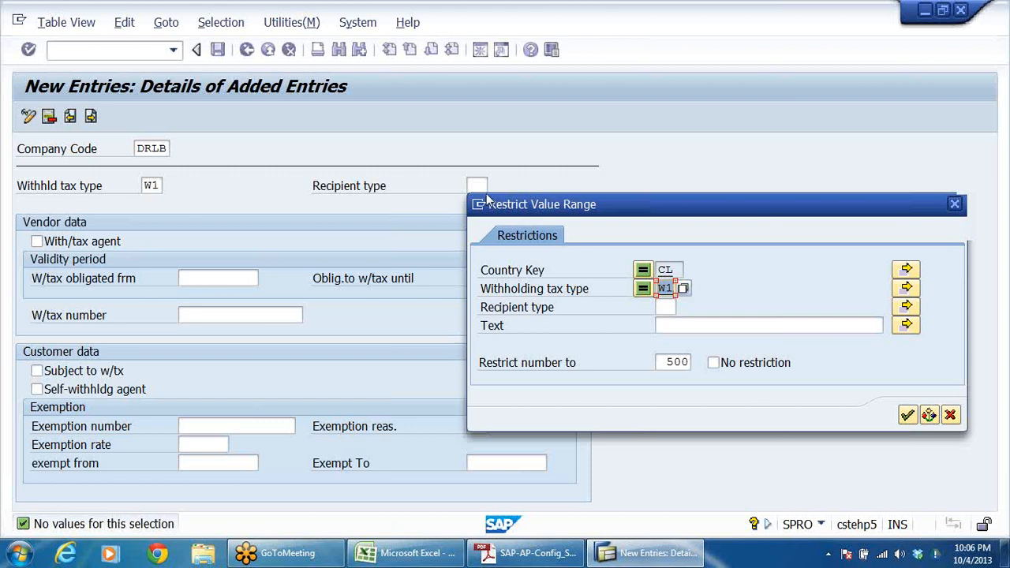
left_click(952, 415)
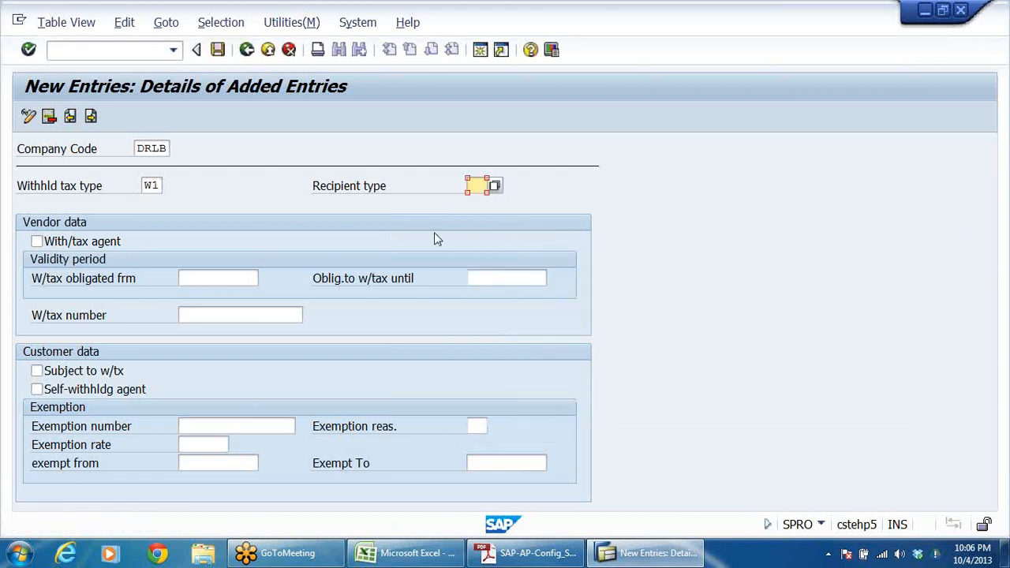
left_click(490, 188)
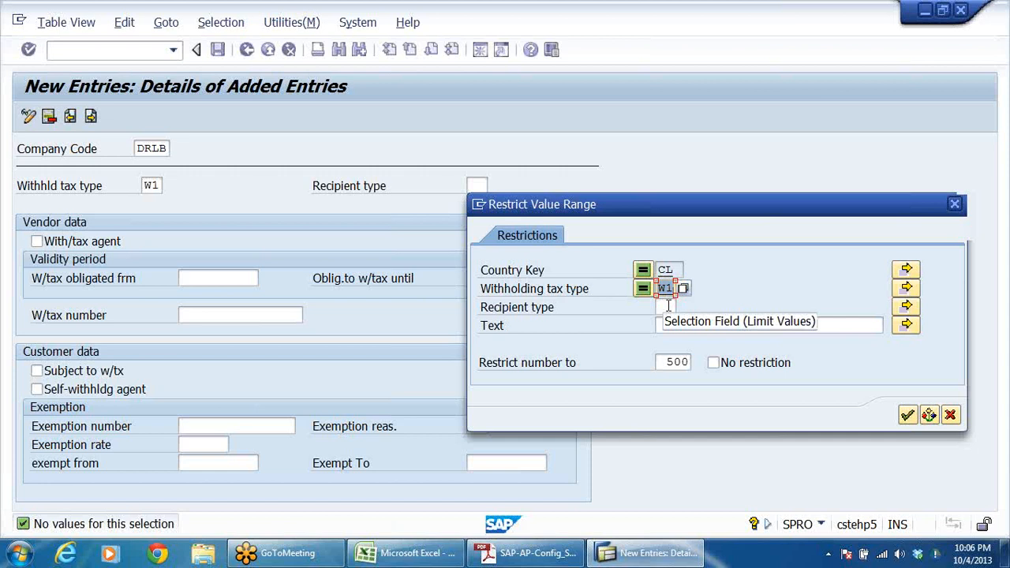
left_click(669, 307)
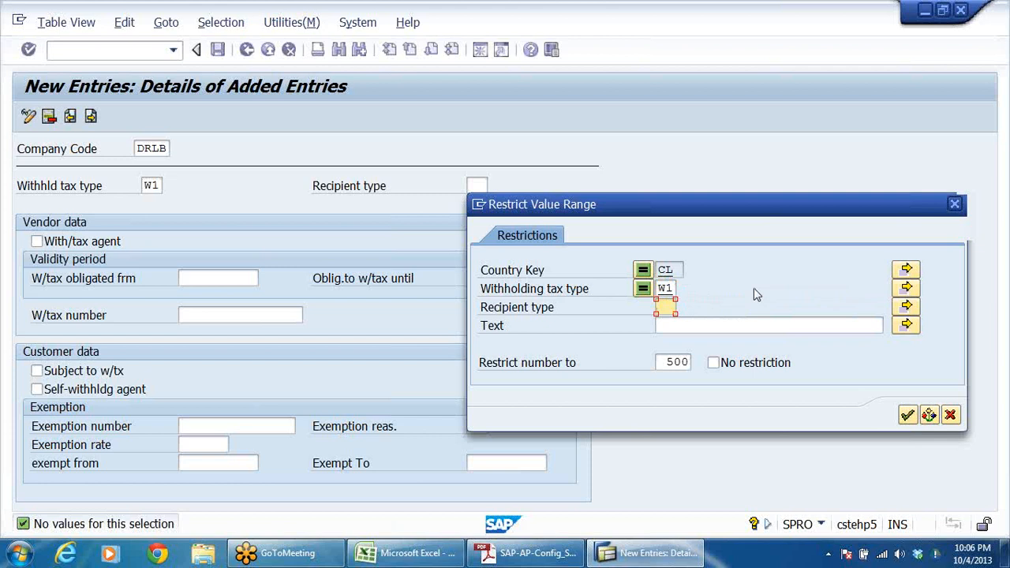
type("CO")
key("Tab")
type("COMPANY")
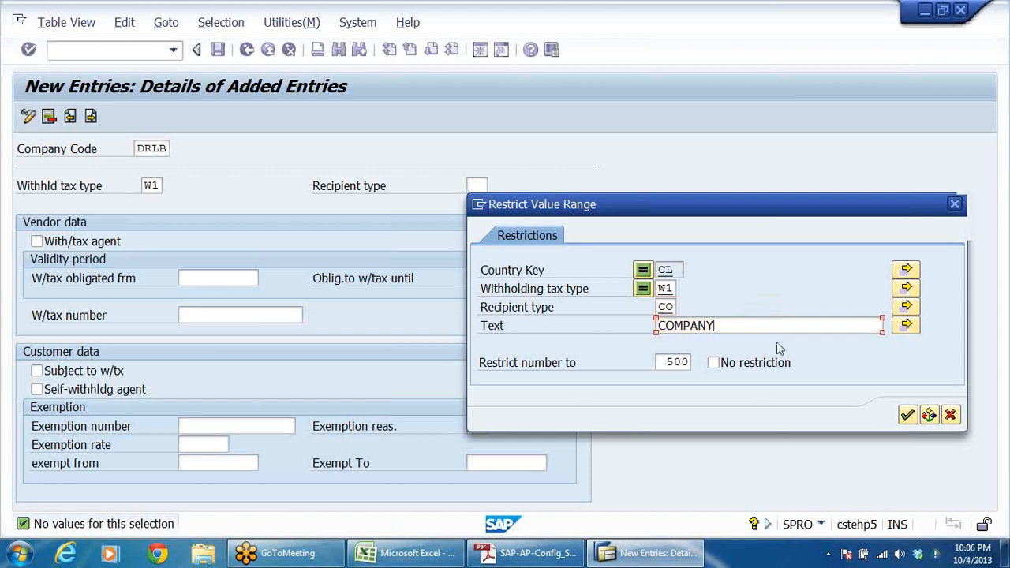
key("Return")
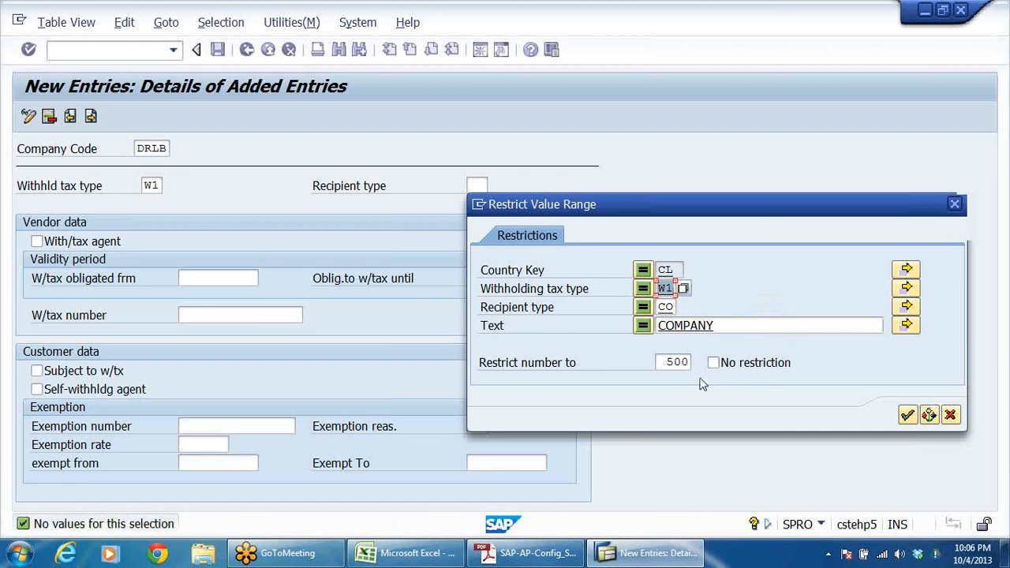
left_click(957, 206)
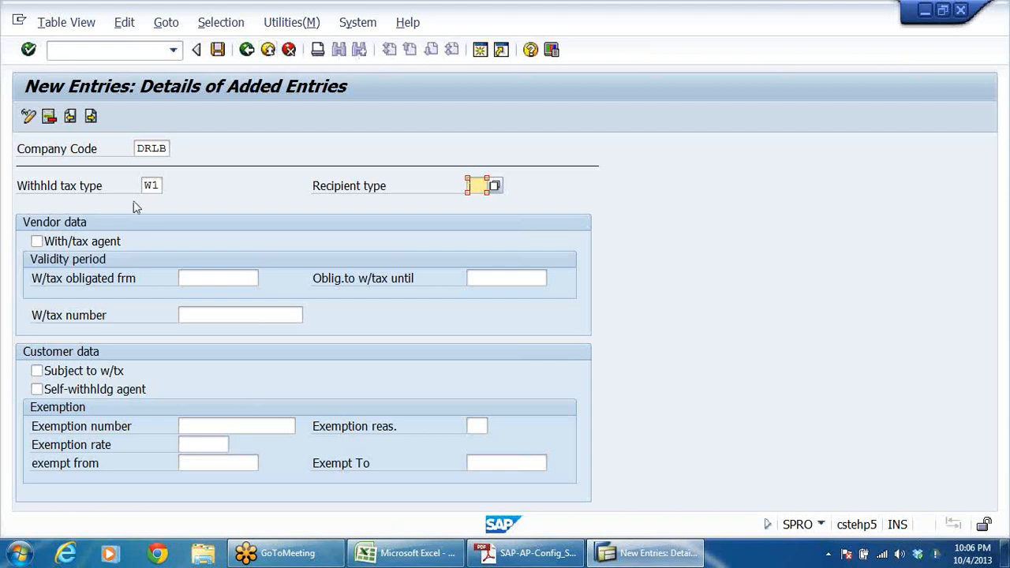
Return to the overview, reopen the DRLB entry for W1 and choose recipient type CO from its possible values
left_click(247, 50)
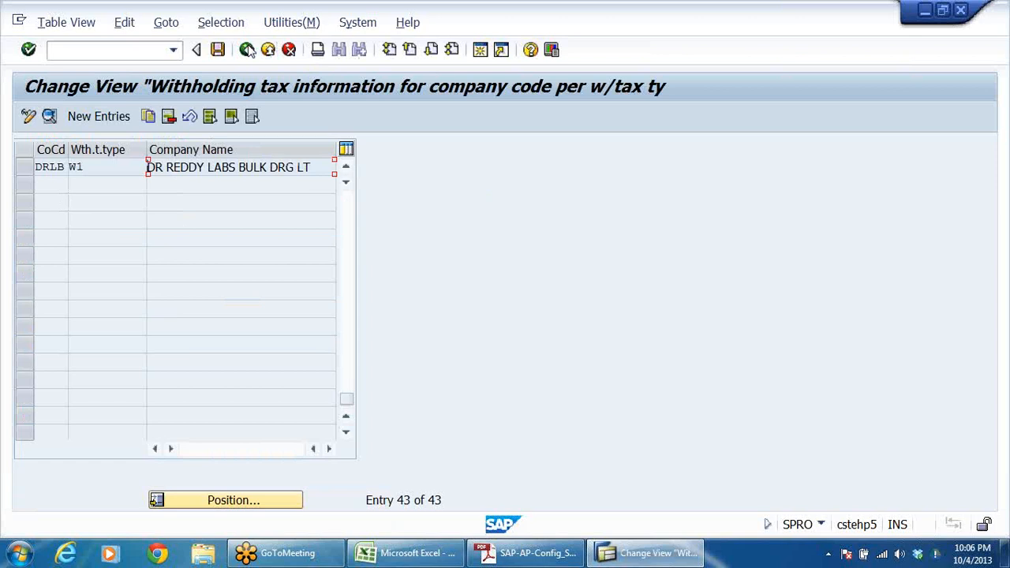
double_click(108, 169)
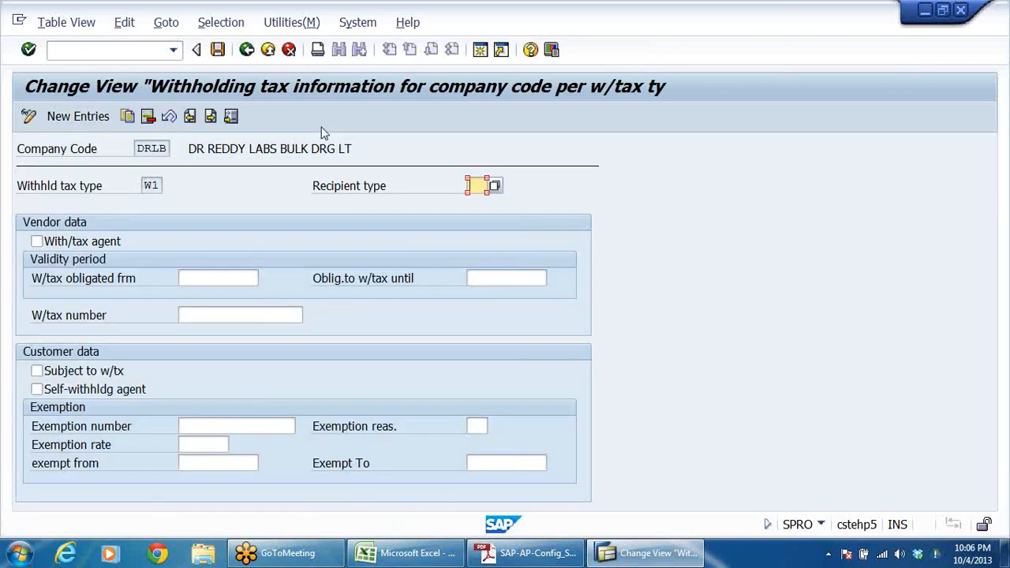
left_click(494, 187)
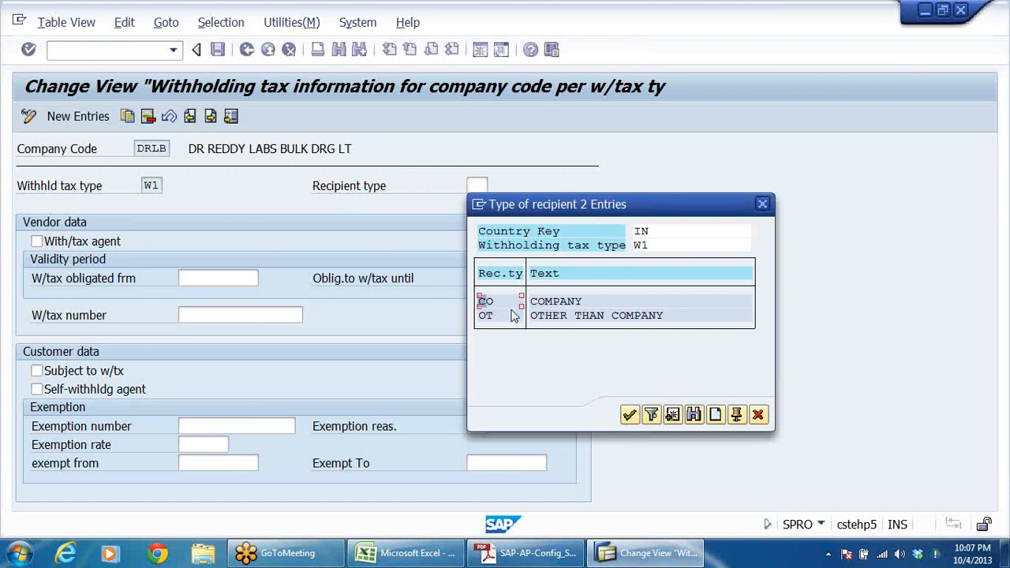
double_click(491, 301)
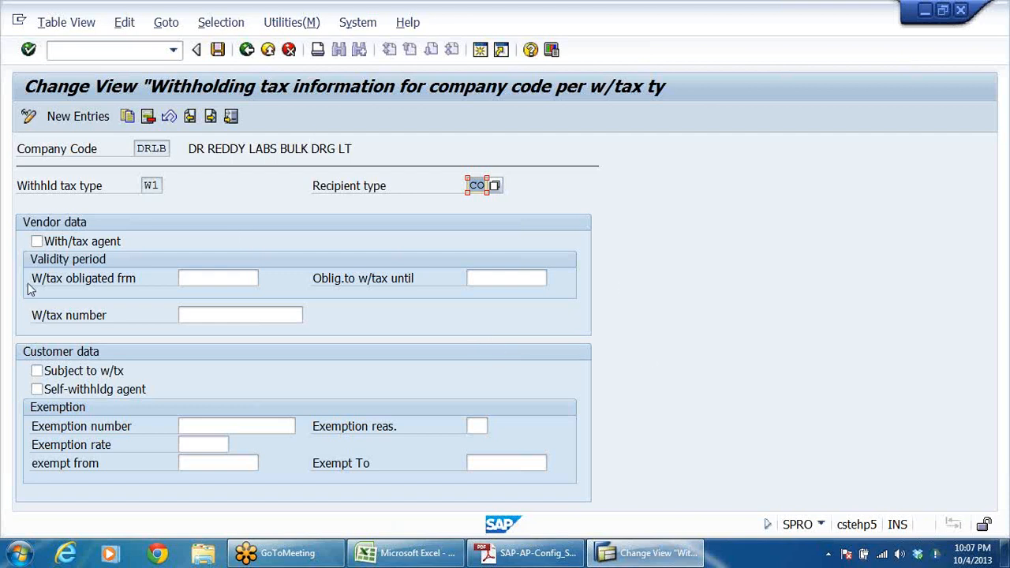
Mark DRLB as withholding tax agent in the vendor data, obligated from 01.04.2013 until 31.03.2014, and validate the entry
left_click(38, 242)
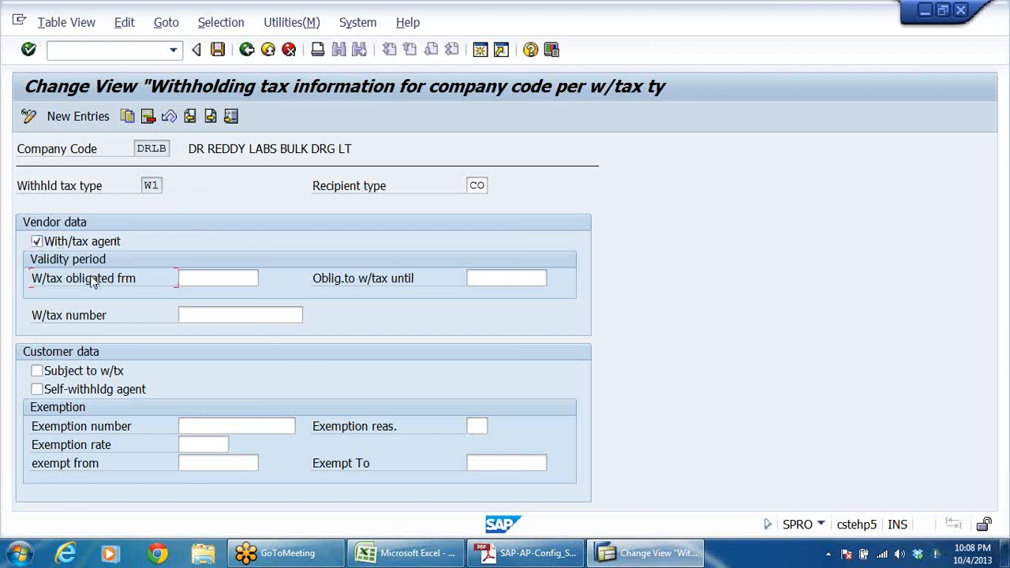
left_click(203, 277)
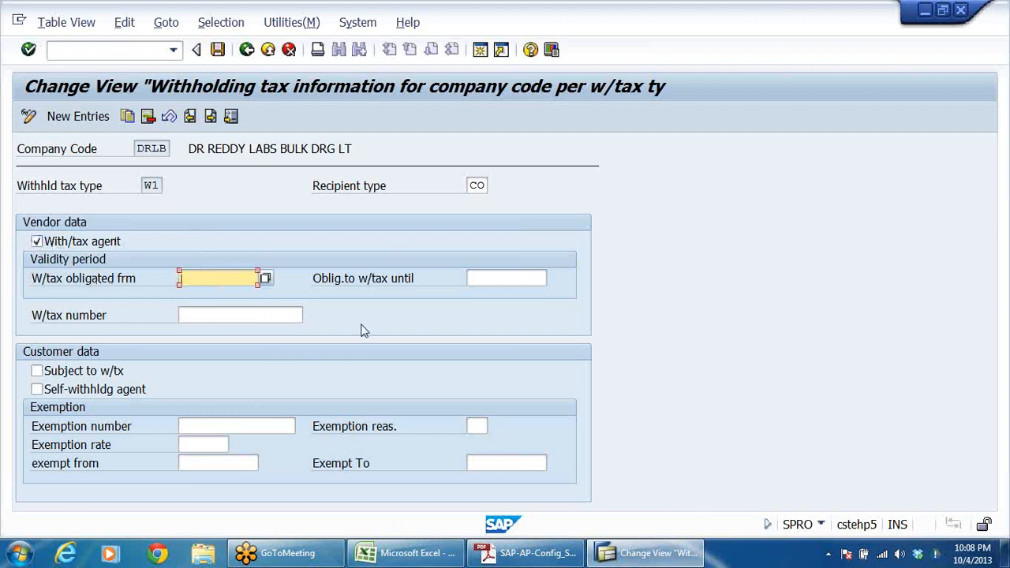
type("01042013")
left_click(472, 277)
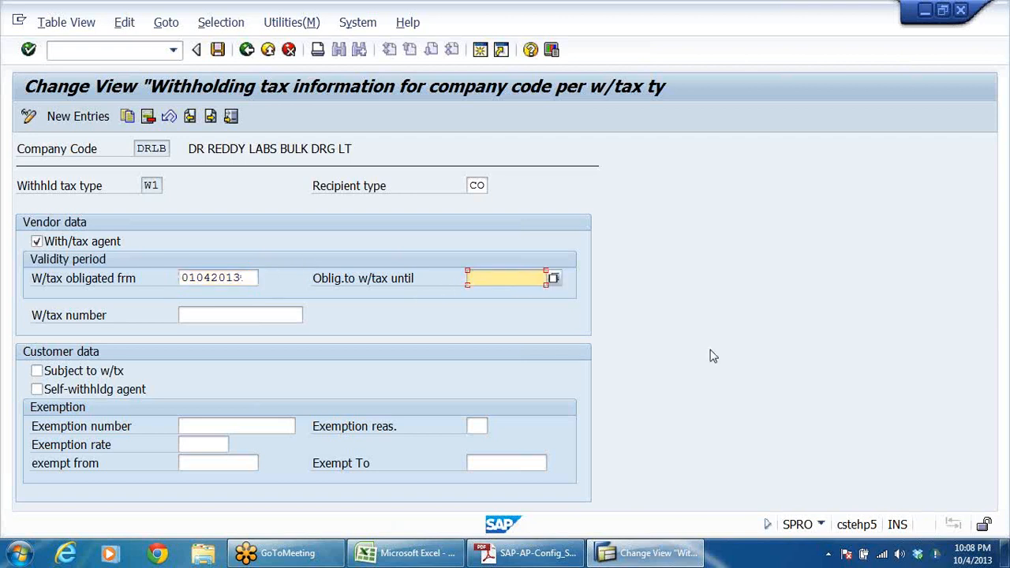
type("3")
type("032014")
key("Return")
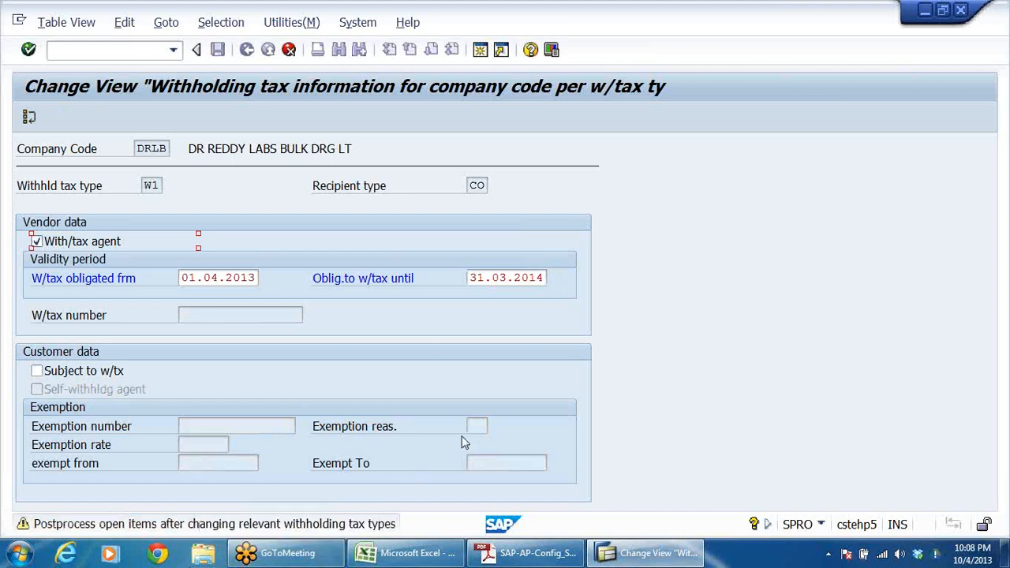
key("Return")
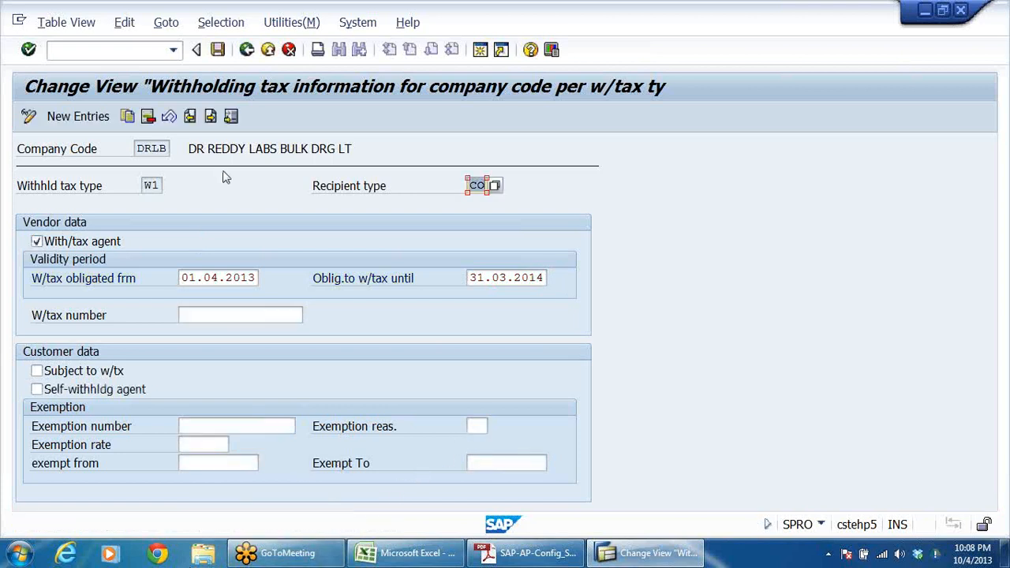
Save the W1 assignment for DRLB in customizing request CSTK900116 and return to the IMG structure
left_click(217, 49)
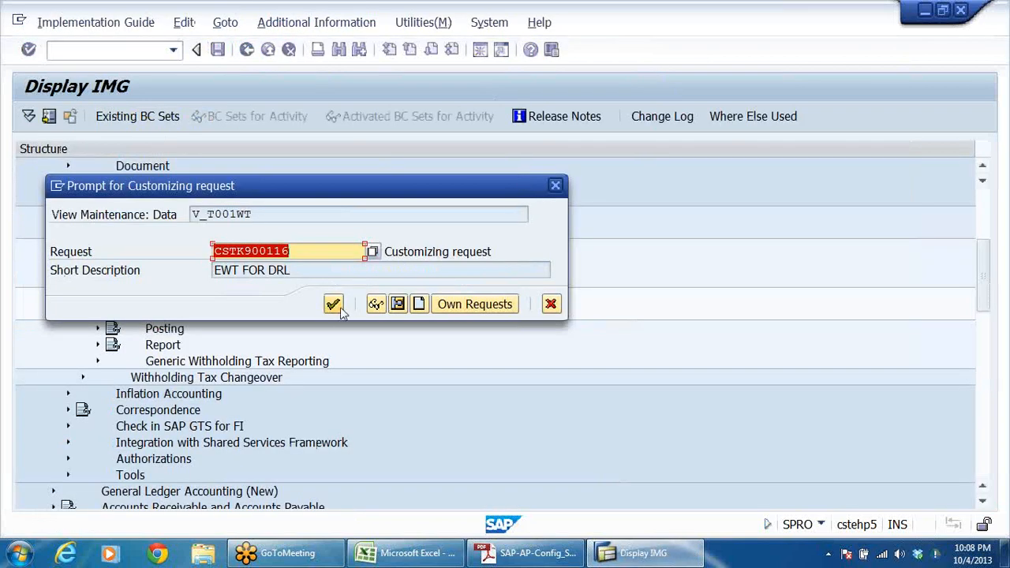
left_click(333, 305)
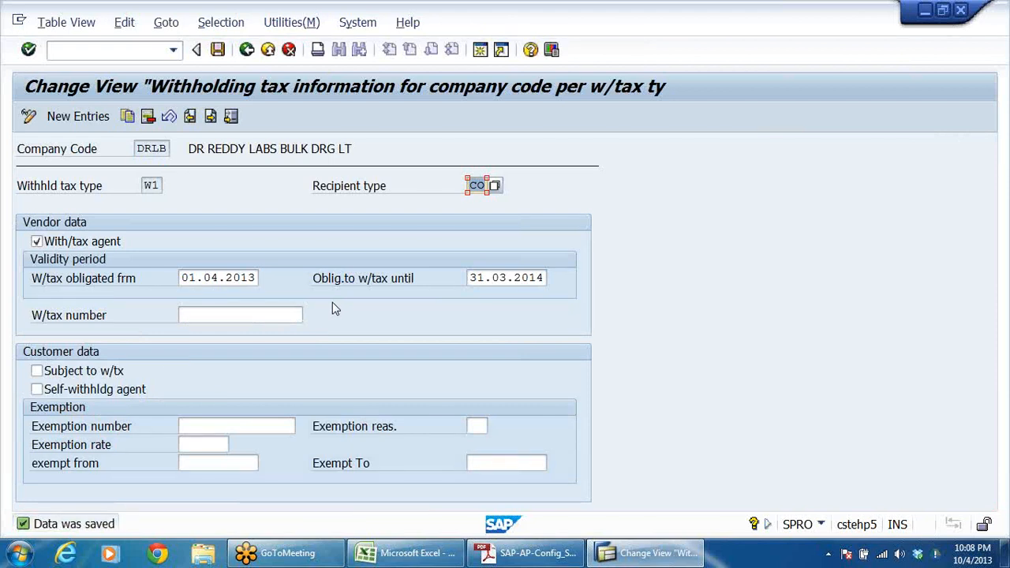
left_click(478, 186)
left_click(246, 49)
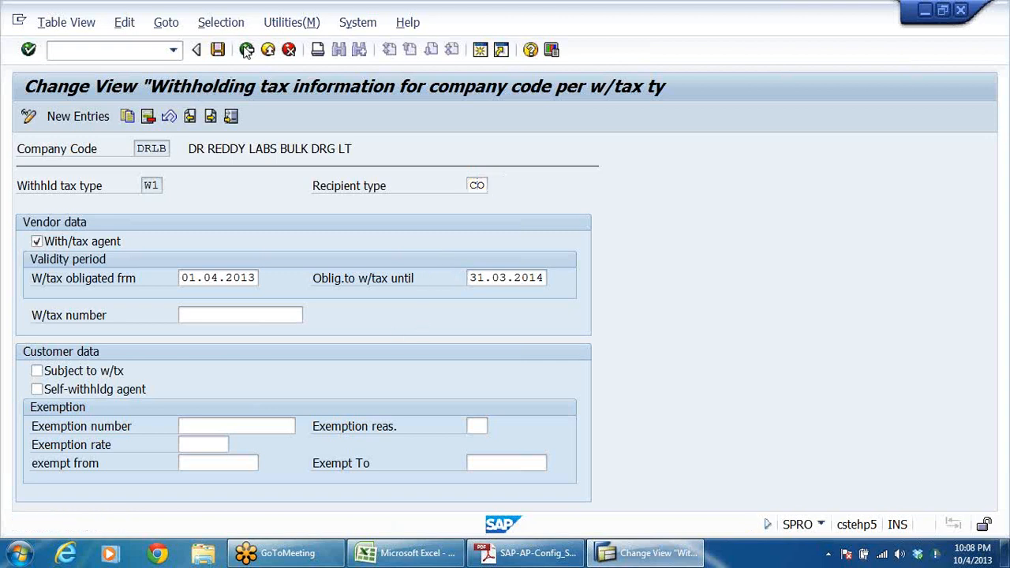
left_click(246, 50)
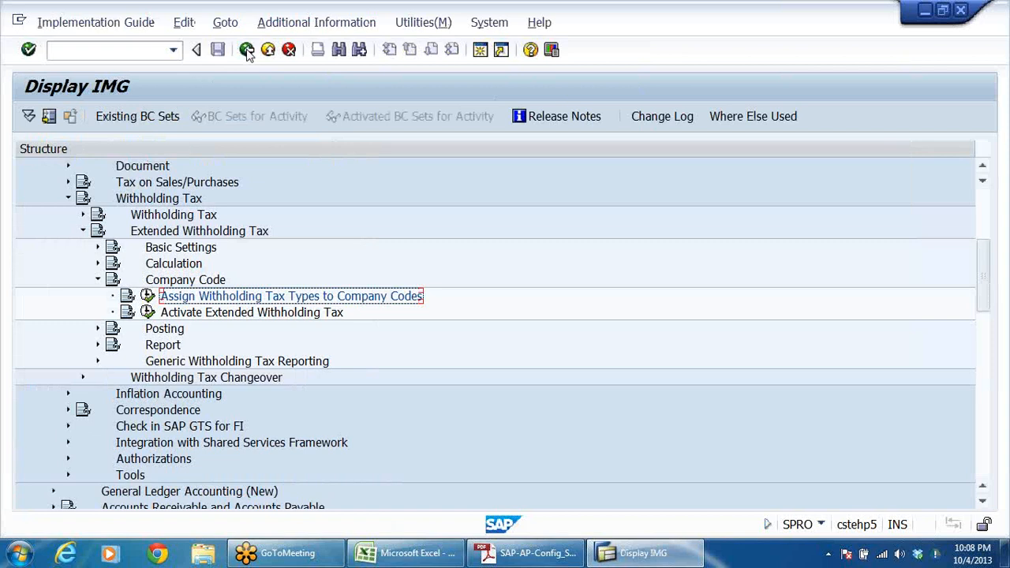
Open the Activate Extended Withholding Tax activity, locate company code DRLB and enable extended withholding tax for it
left_click(303, 317)
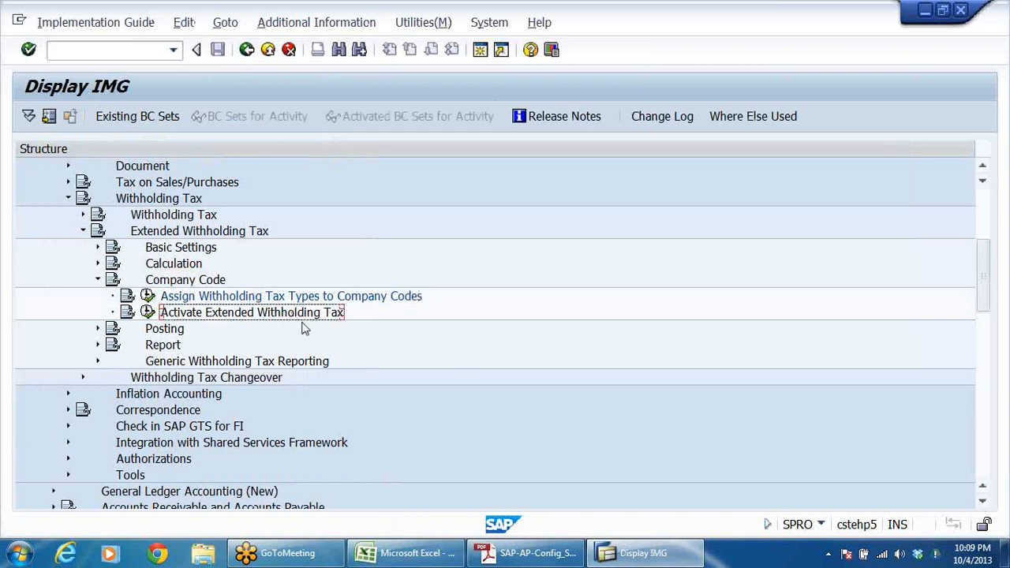
left_click(148, 313)
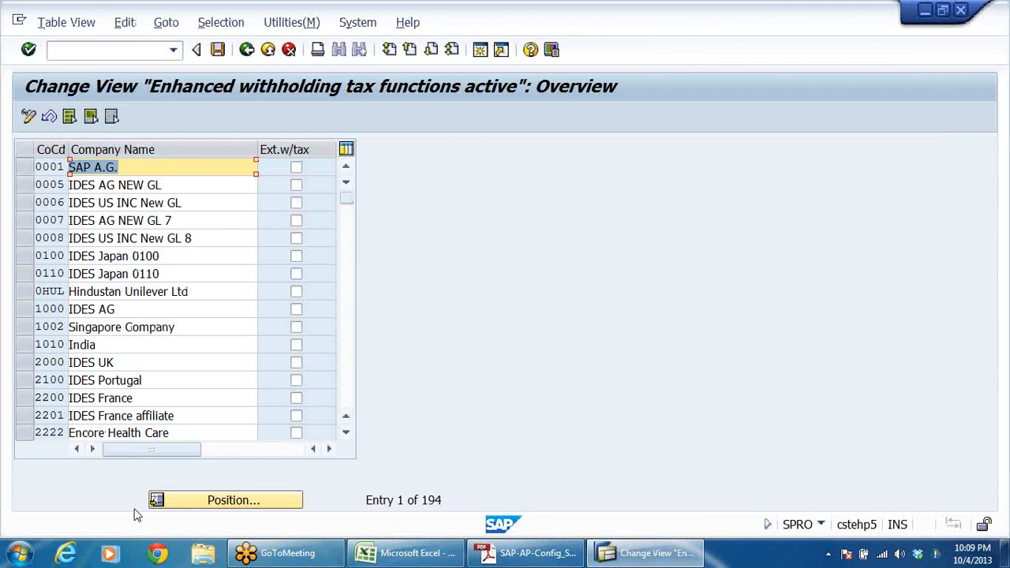
left_click(219, 501)
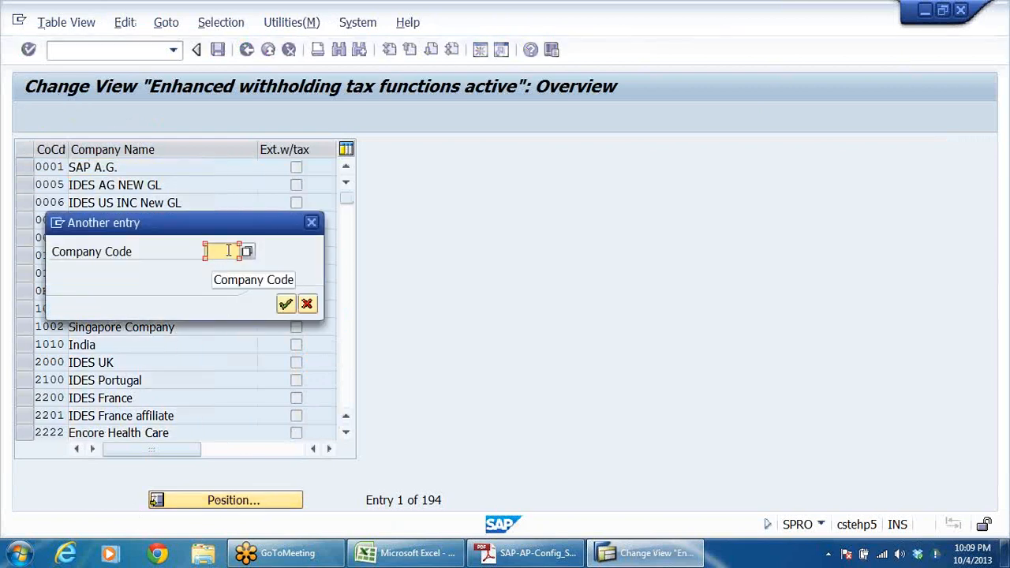
type("DRLB")
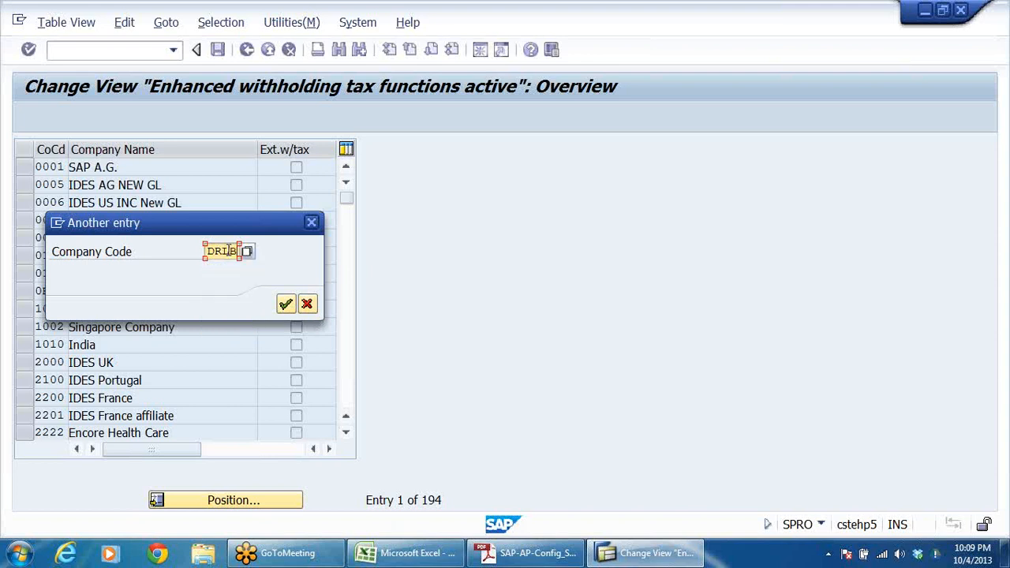
left_click(286, 305)
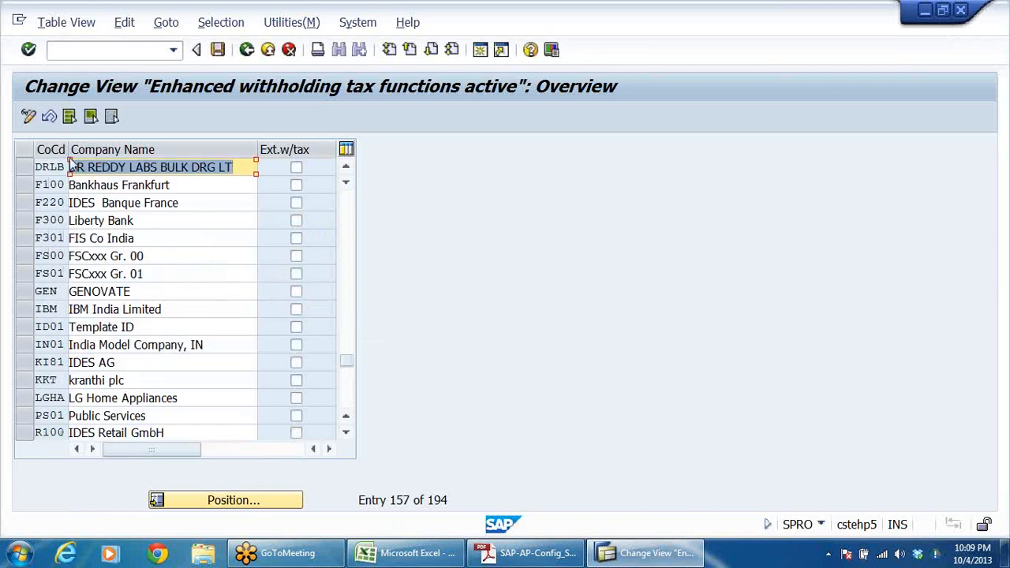
left_click(296, 167)
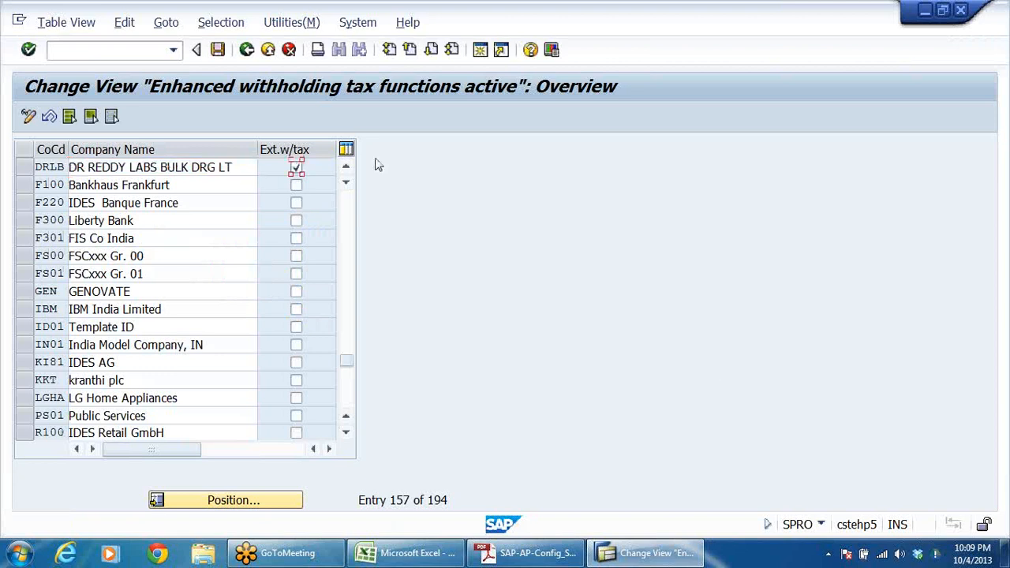
Save the extended withholding tax activation in customizing request CSTK900116 and return to the IMG structure
left_click(218, 49)
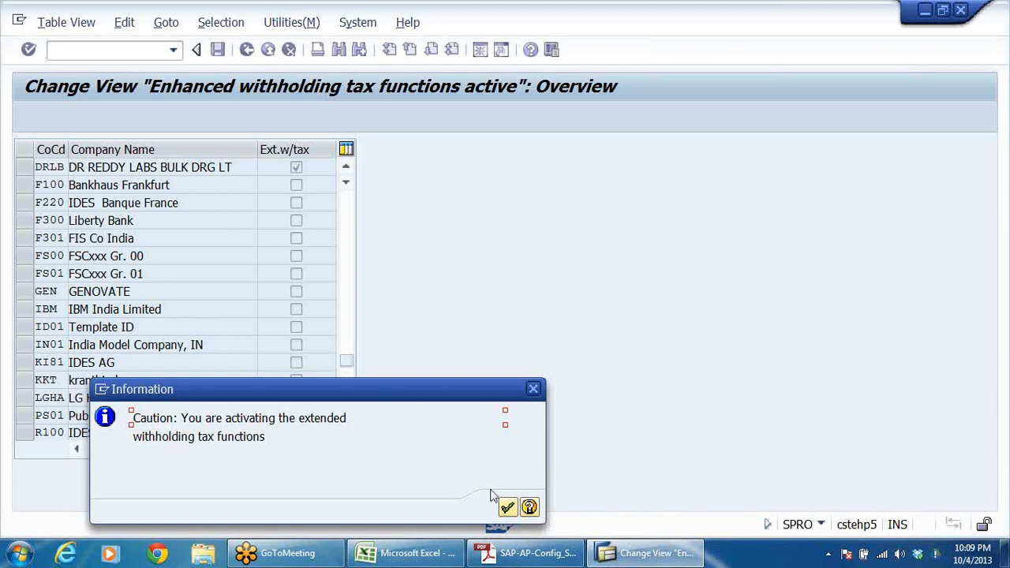
left_click(508, 508)
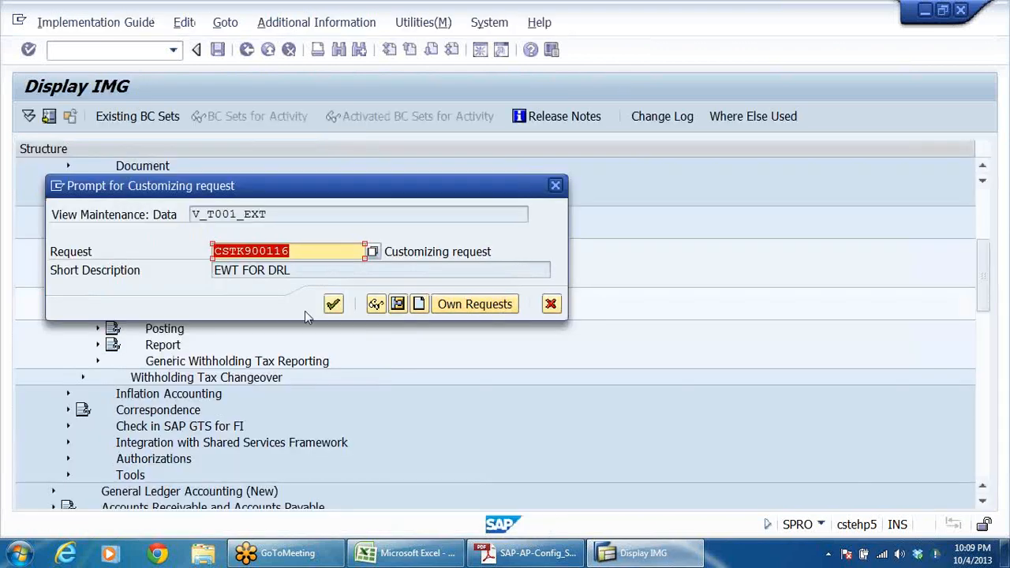
left_click(332, 306)
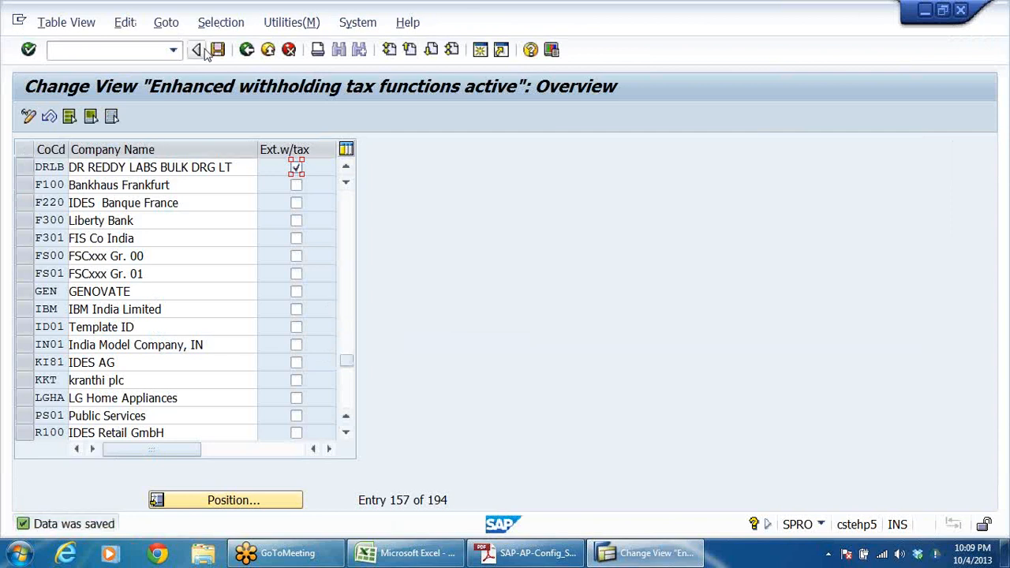
left_click(247, 50)
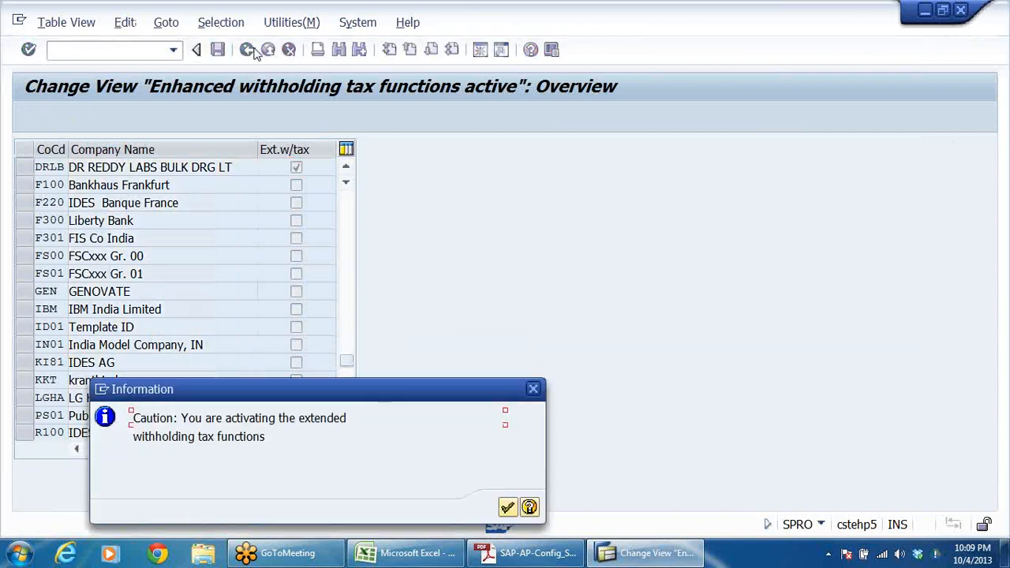
key("Return")
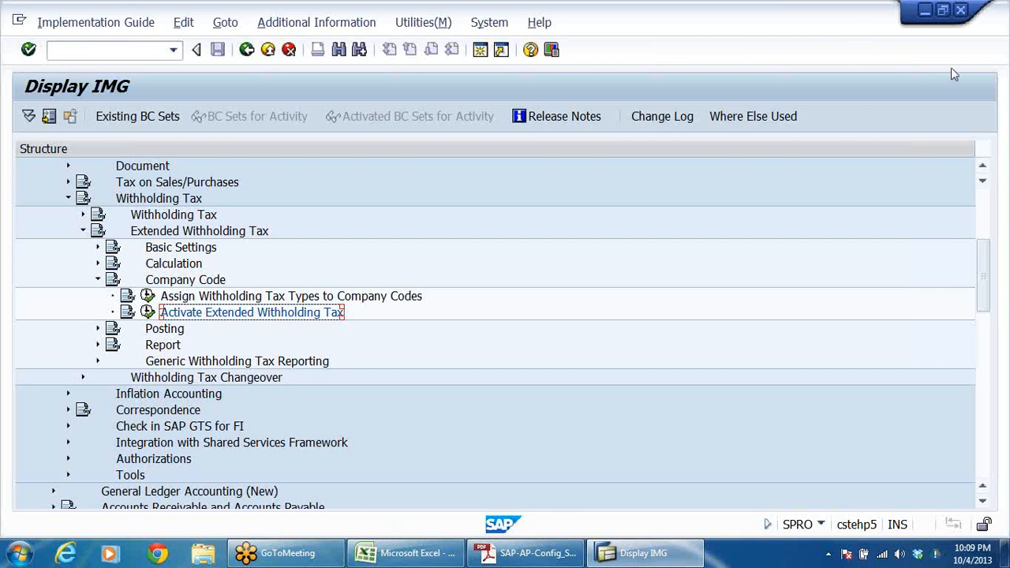
Expand Posting and Accounts for Withholding Tax in the IMG and select Define Accounts for Withholding Tax to be Paid Over
left_click(989, 56)
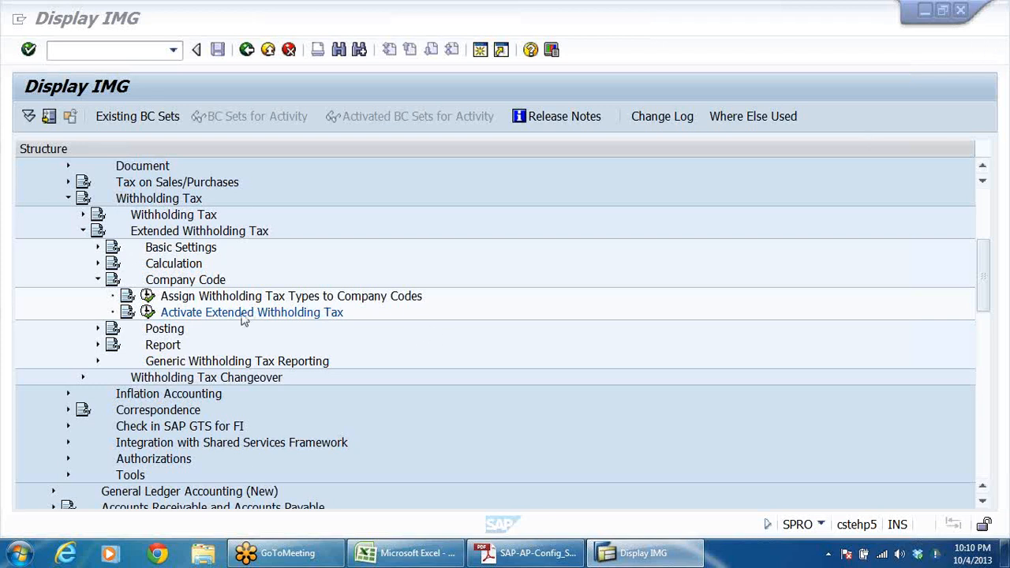
left_click(97, 280)
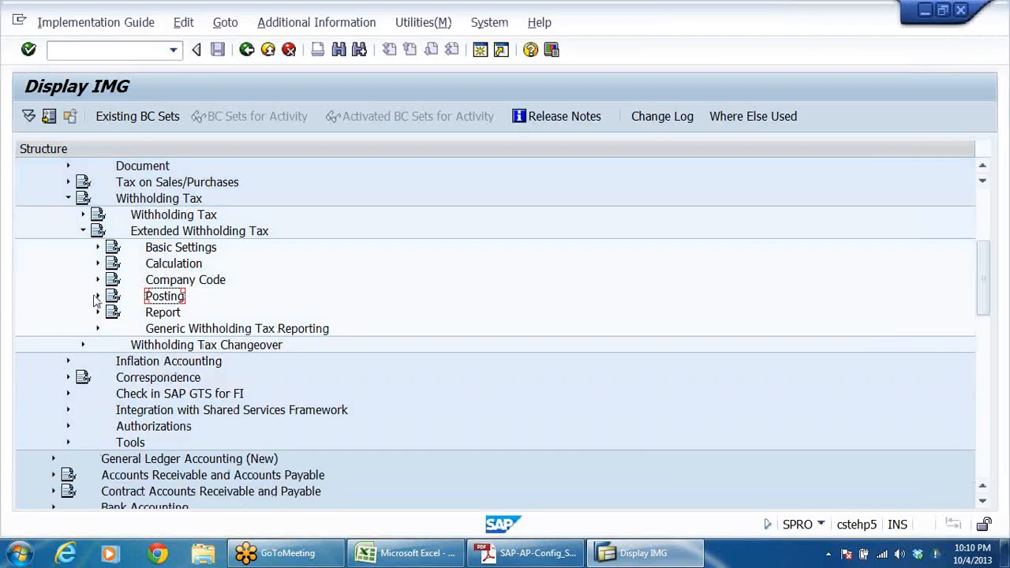
left_click(97, 296)
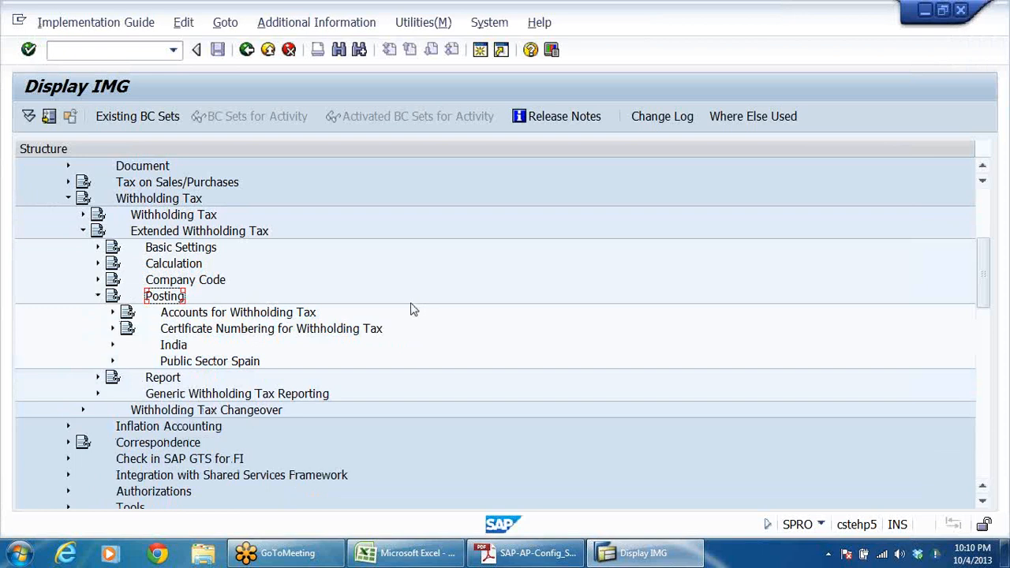
left_click(113, 312)
left_click(248, 330)
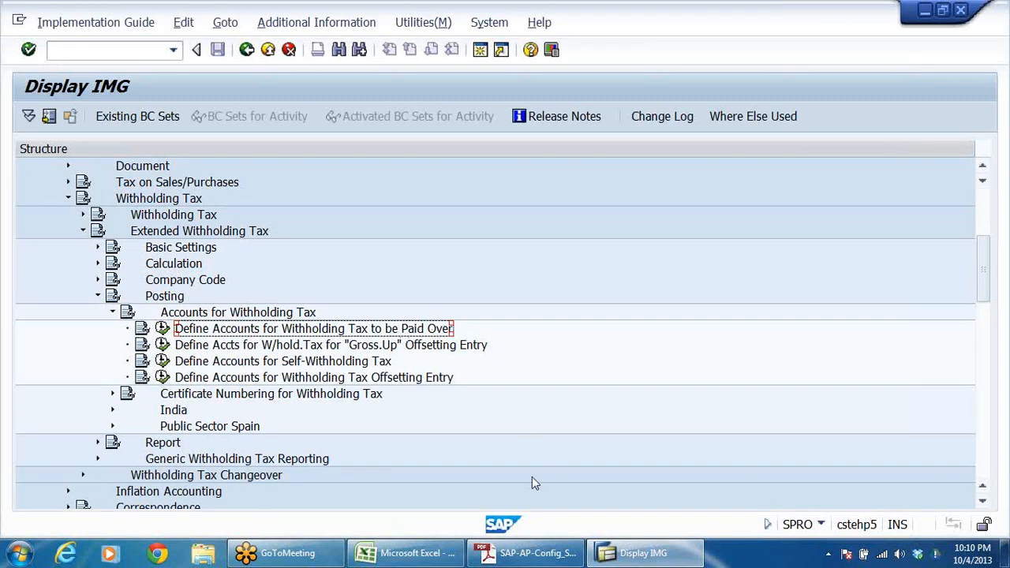
Switch to the SAP-AP-Config PDF notes and read Step 11 on creating the withholding tax G/L account
left_click(522, 552)
scroll(553, 384, "down", 10)
scroll(555, 389, "up", 3)
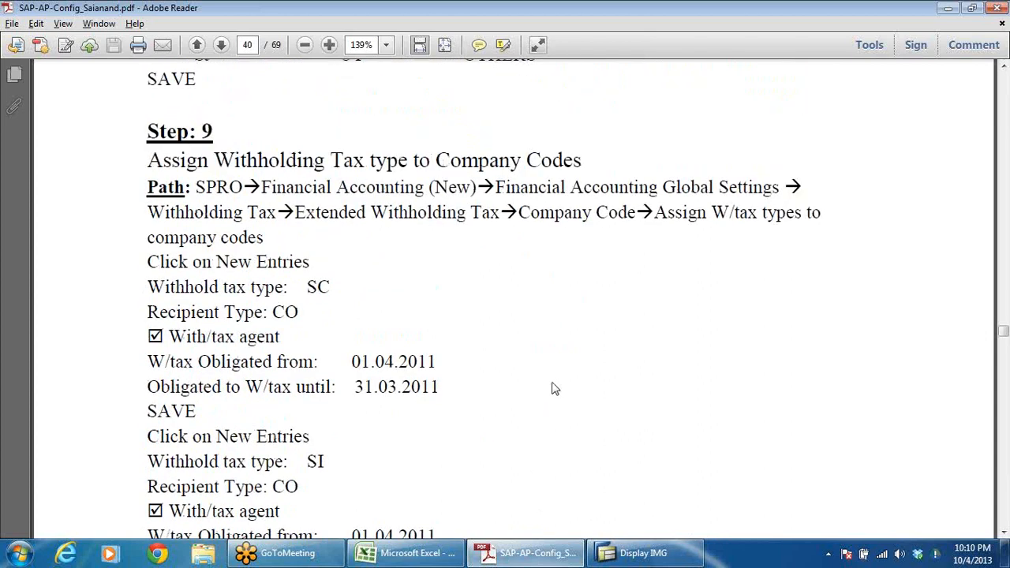
scroll(500, 345, "down", 10)
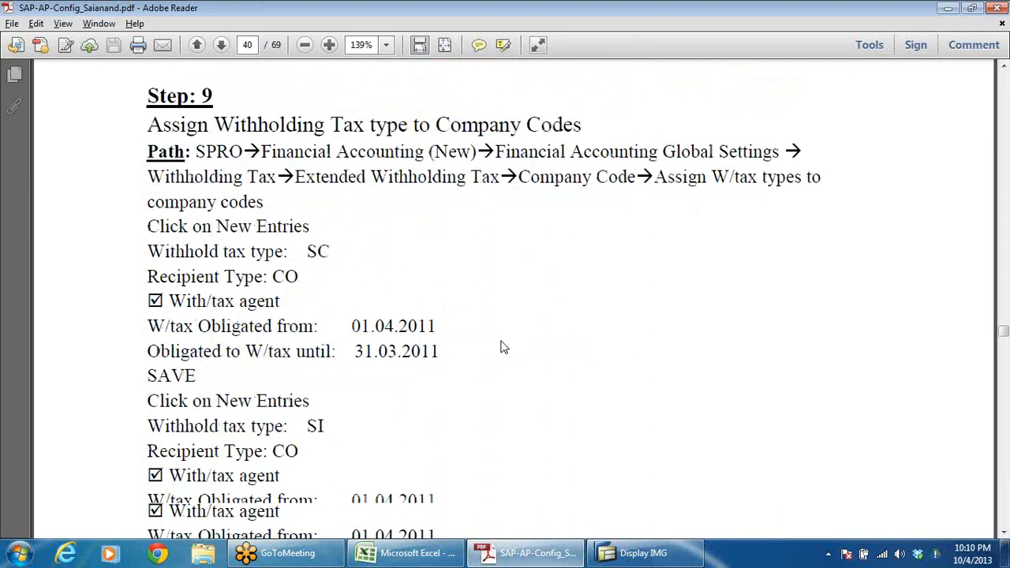
scroll(507, 345, "down", 10)
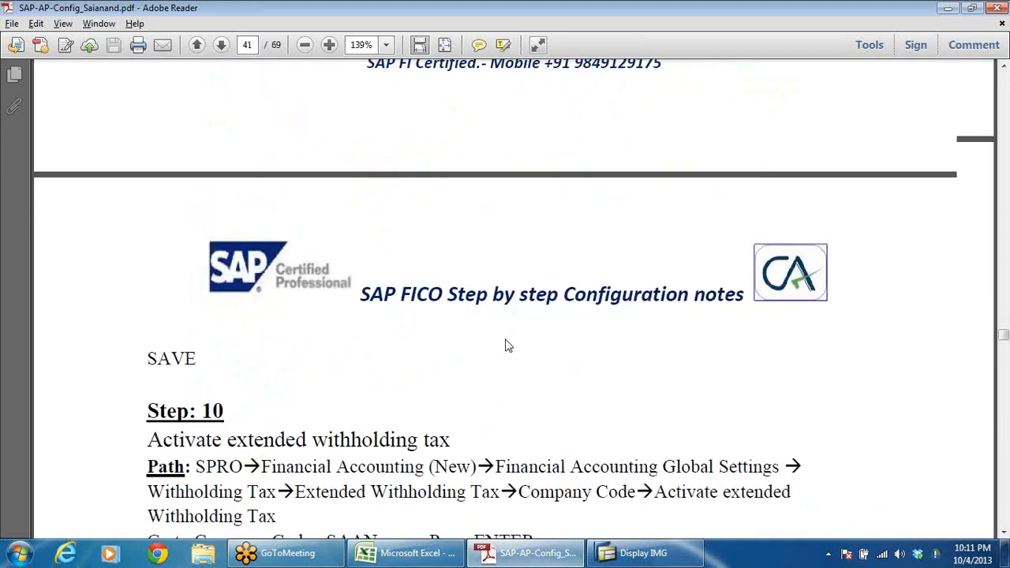
scroll(438, 314, "down", 5)
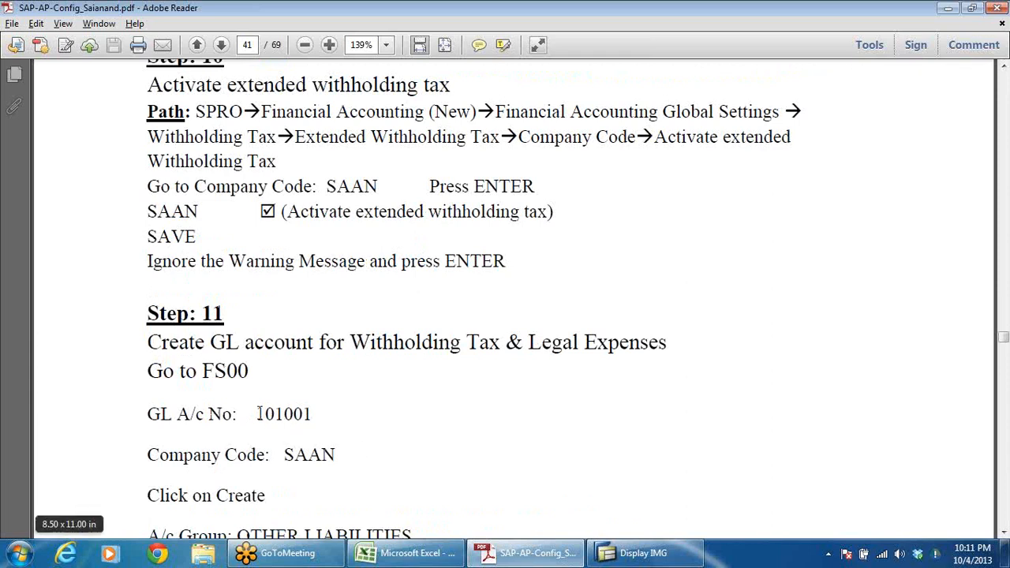
double_click(286, 410)
scroll(433, 444, "down", 5)
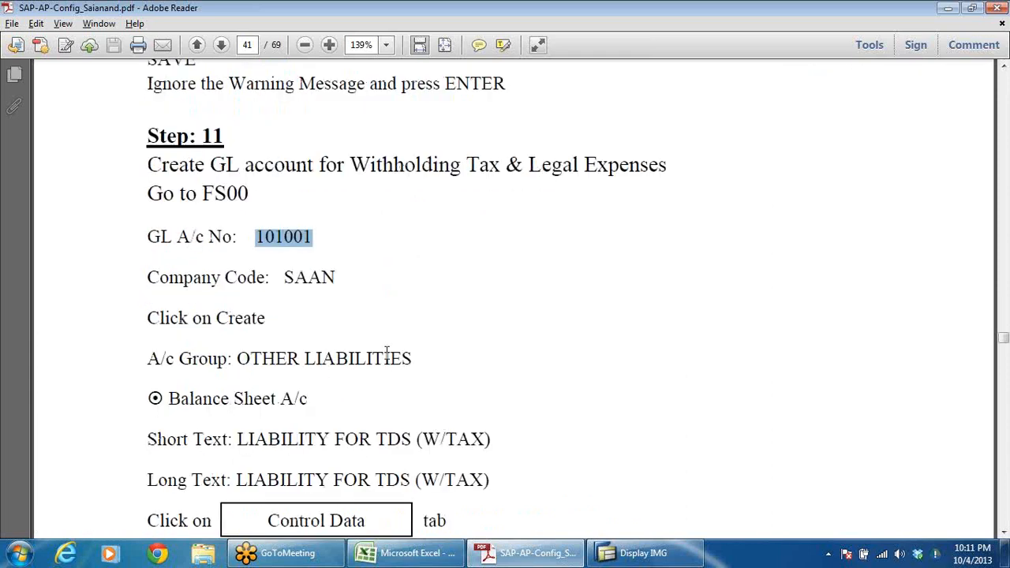
left_click(472, 371)
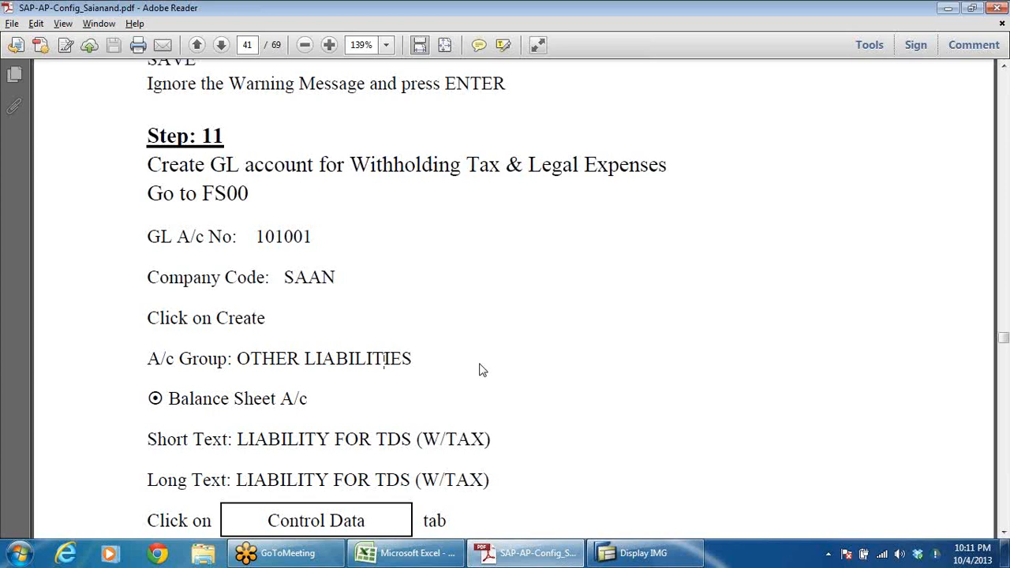
key("alt+Tab")
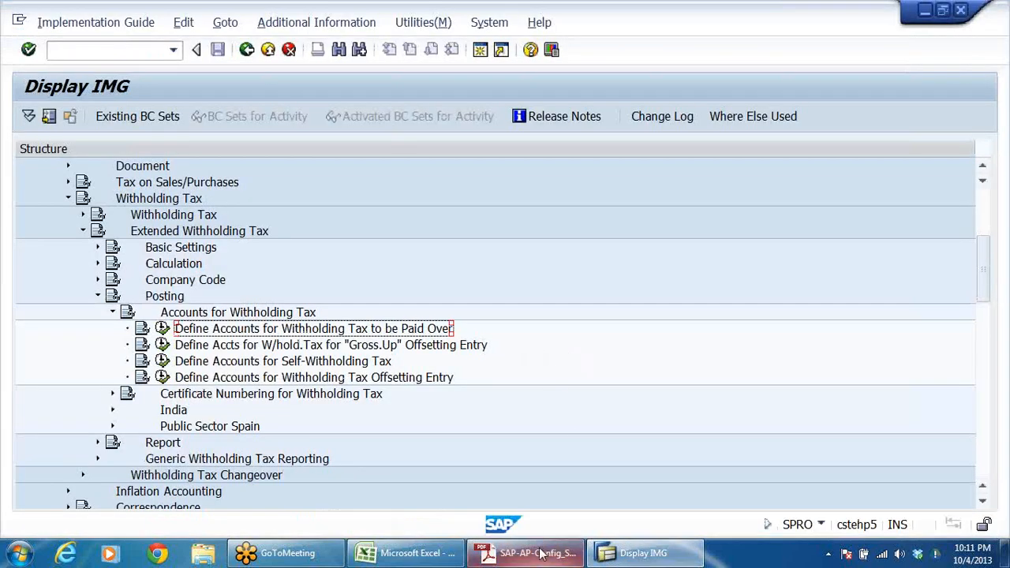
Switch to an SAP Easy Access session and run transaction FS00 for central G/L account maintenance
left_click(639, 555)
left_click(639, 557)
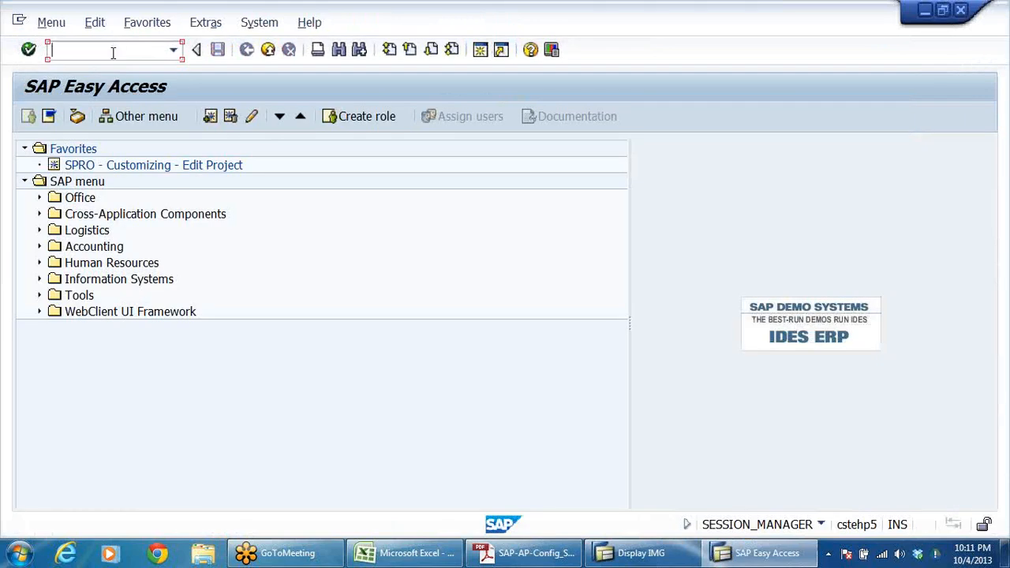
type("FS00")
key("Return")
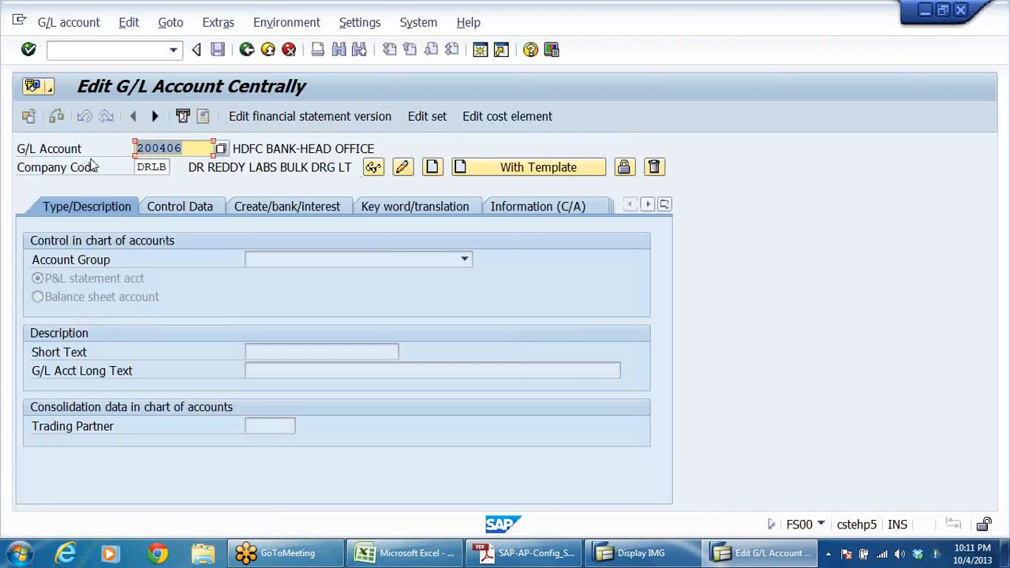
Switch to the DRL_GRP workbook in Excel and look up the OTHER LIABILITIES number range on the ACC GRP sheet
left_click(412, 553)
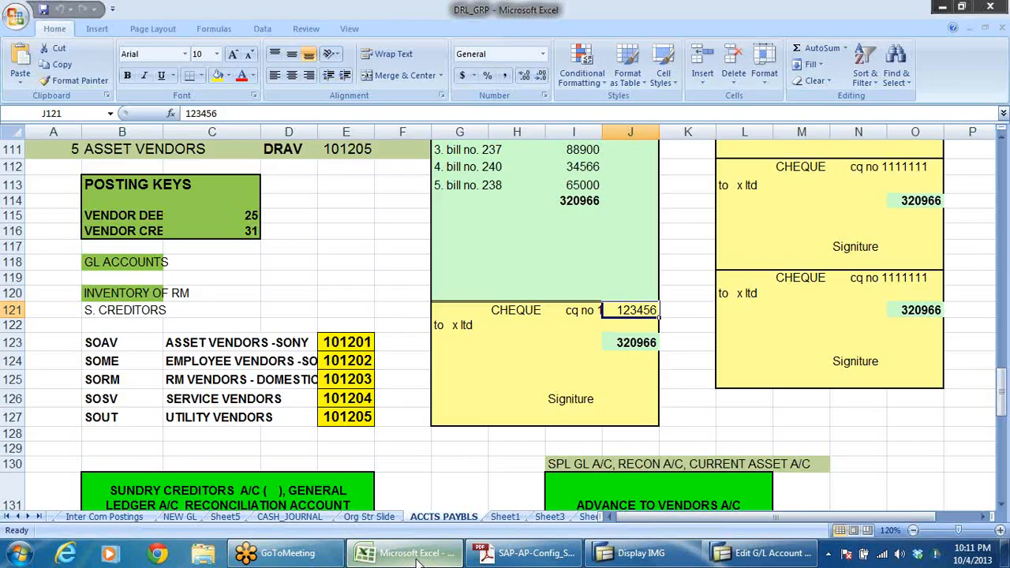
left_click(7, 517)
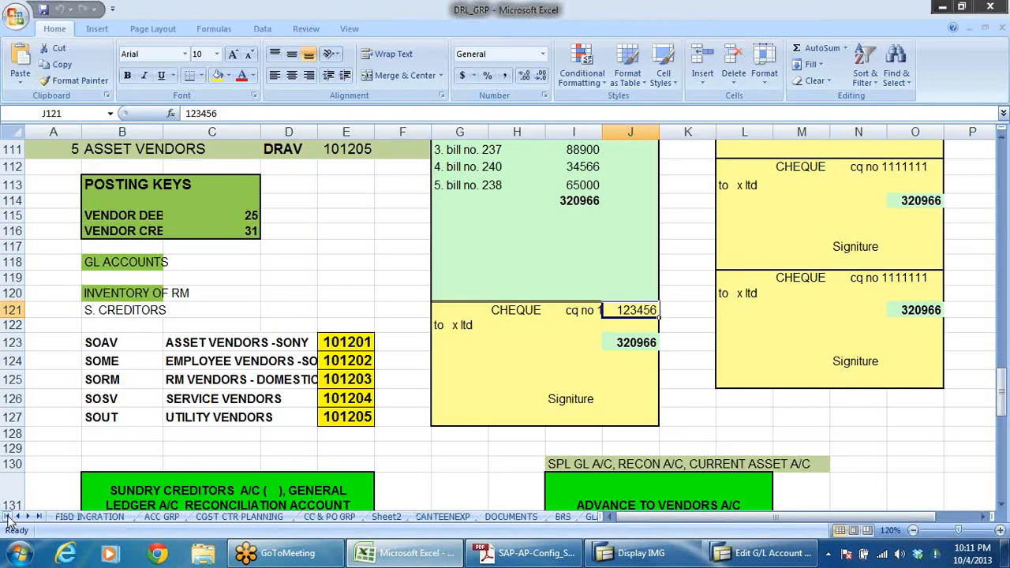
left_click(161, 517)
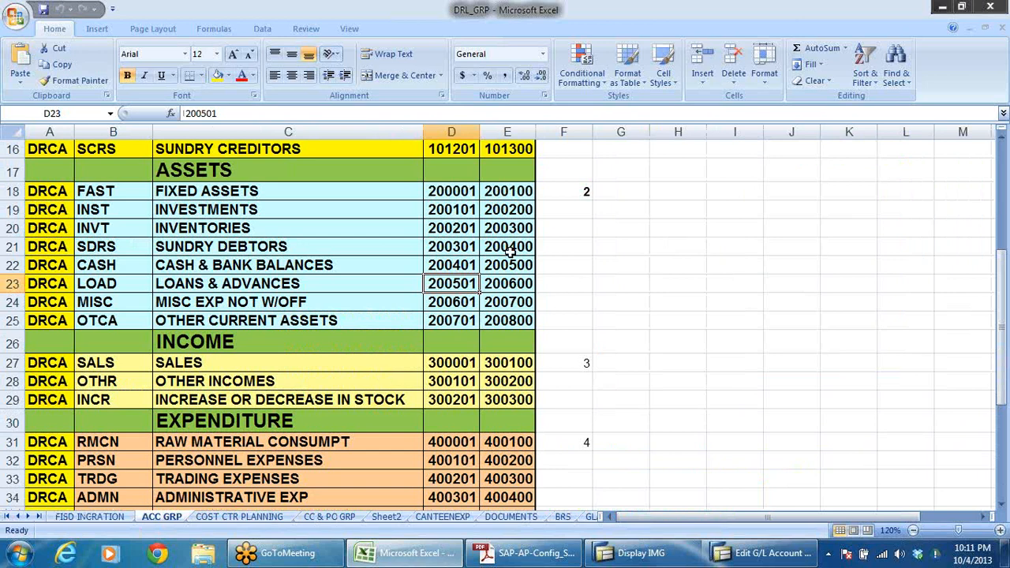
scroll(460, 289, "up", 4)
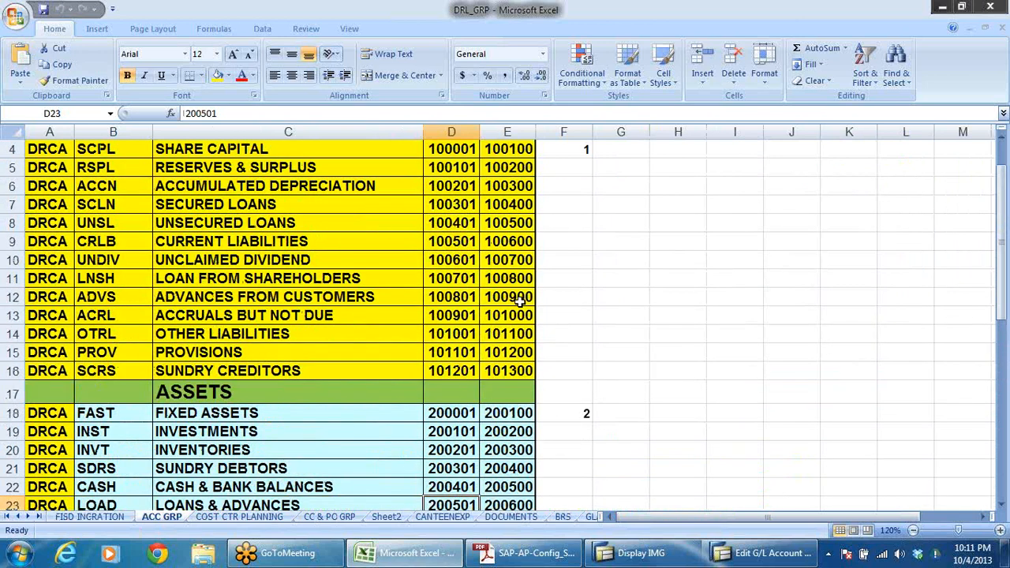
left_click(464, 357)
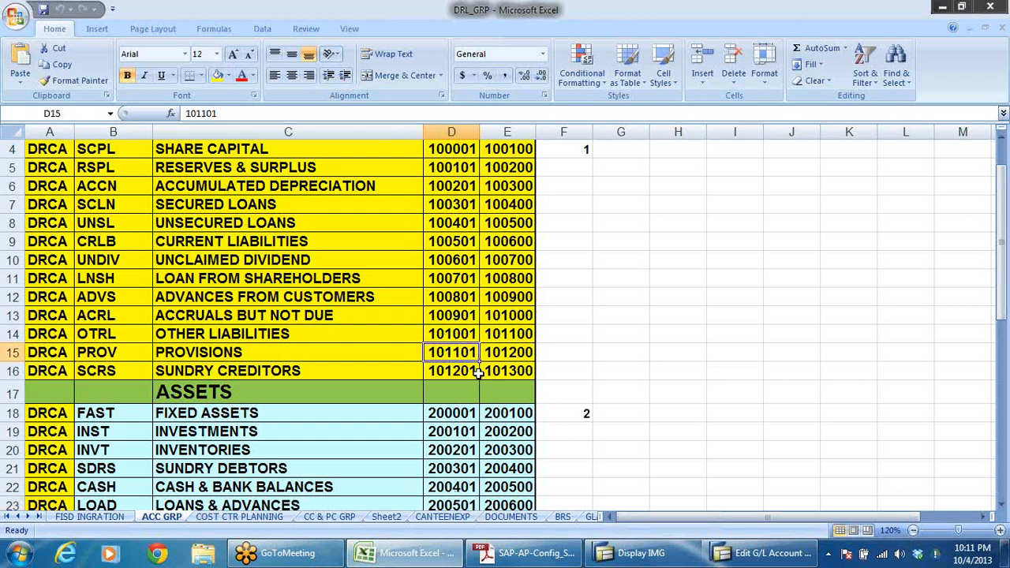
left_click(271, 330)
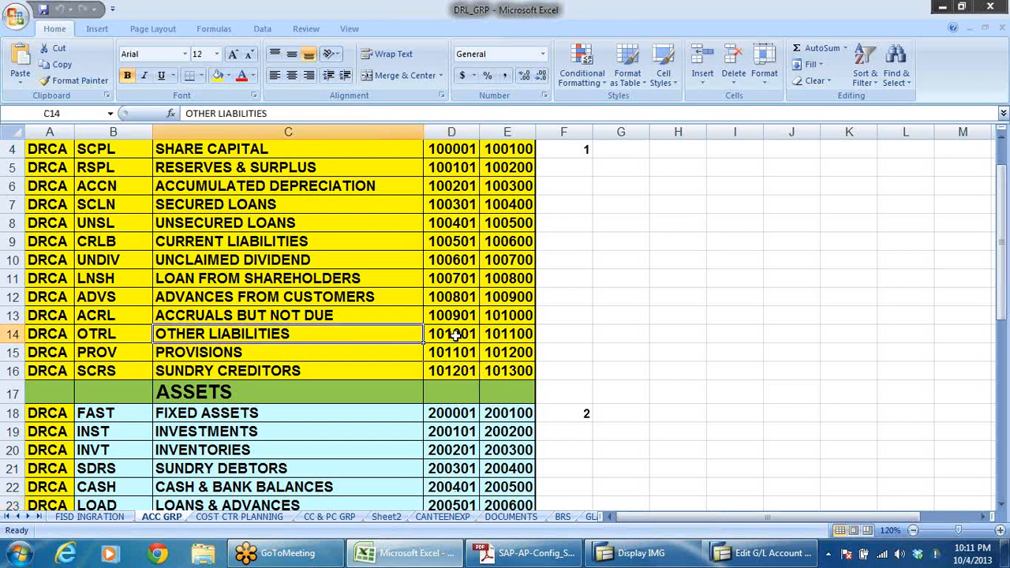
left_click(456, 335)
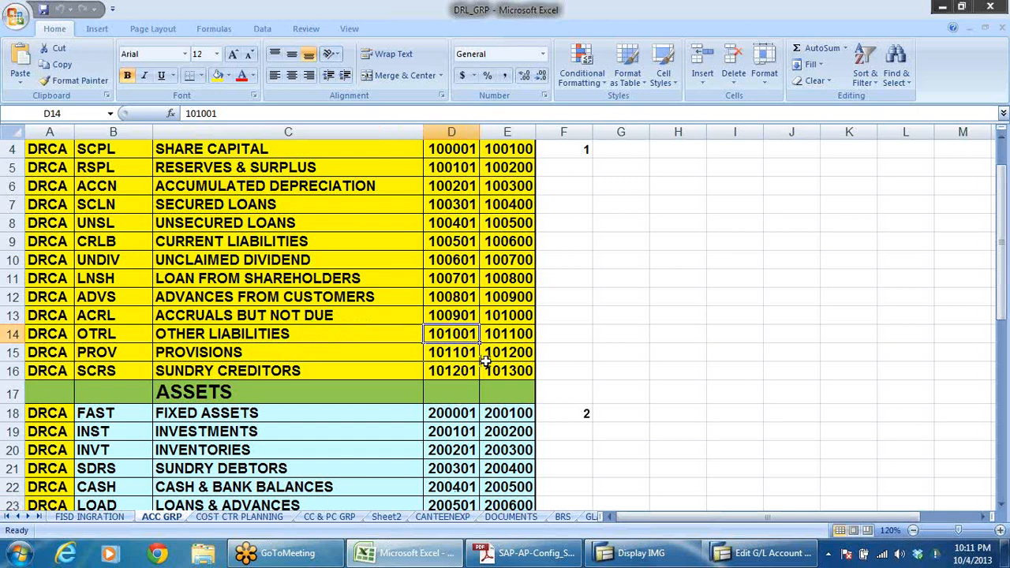
Copy the OTHER LIABILITIES start number 101001 from the sheet and enter it as the G/L account in the SAP session
left_click(448, 243)
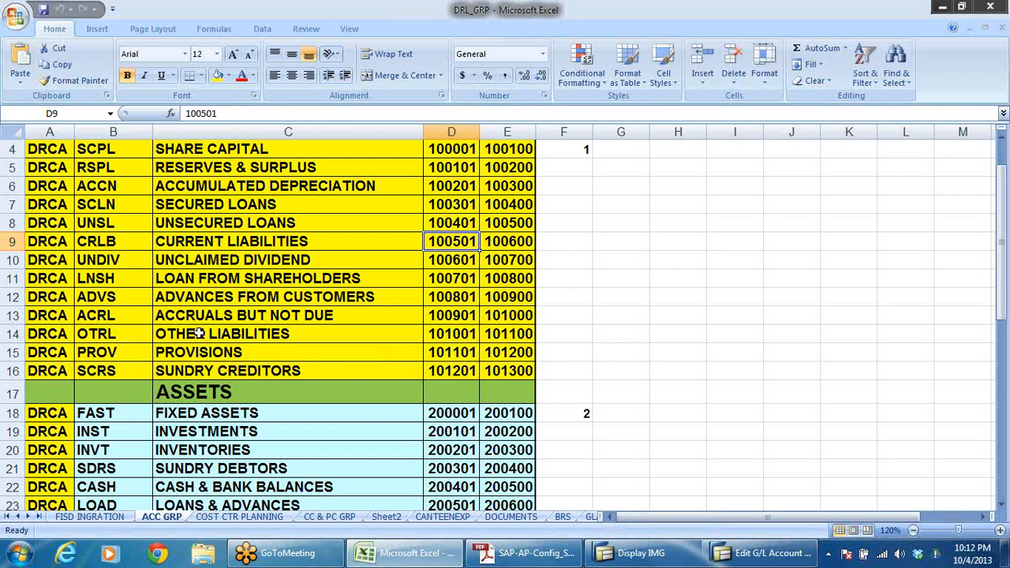
left_click(441, 338)
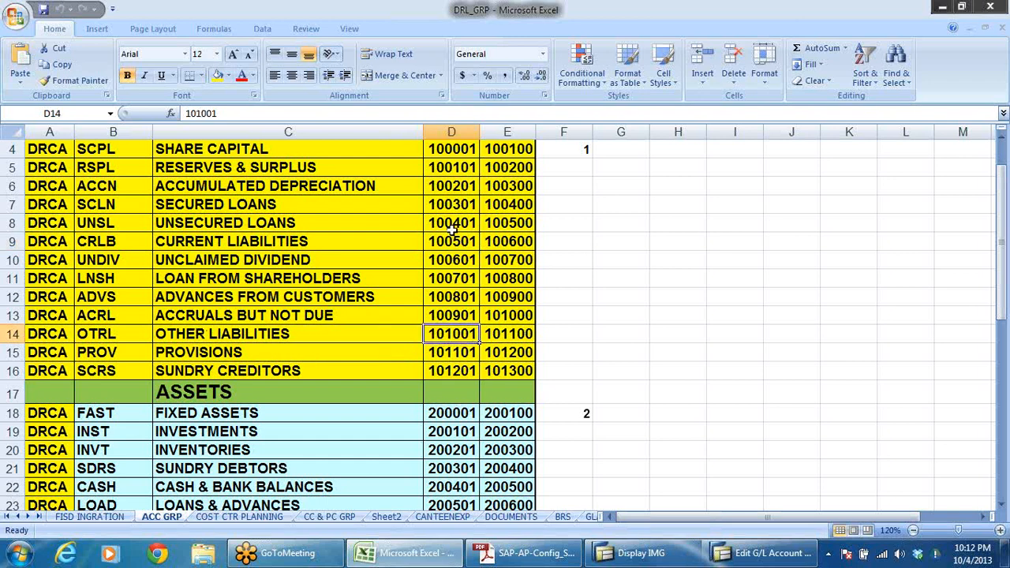
key("ctrl+c")
key("alt+Tab")
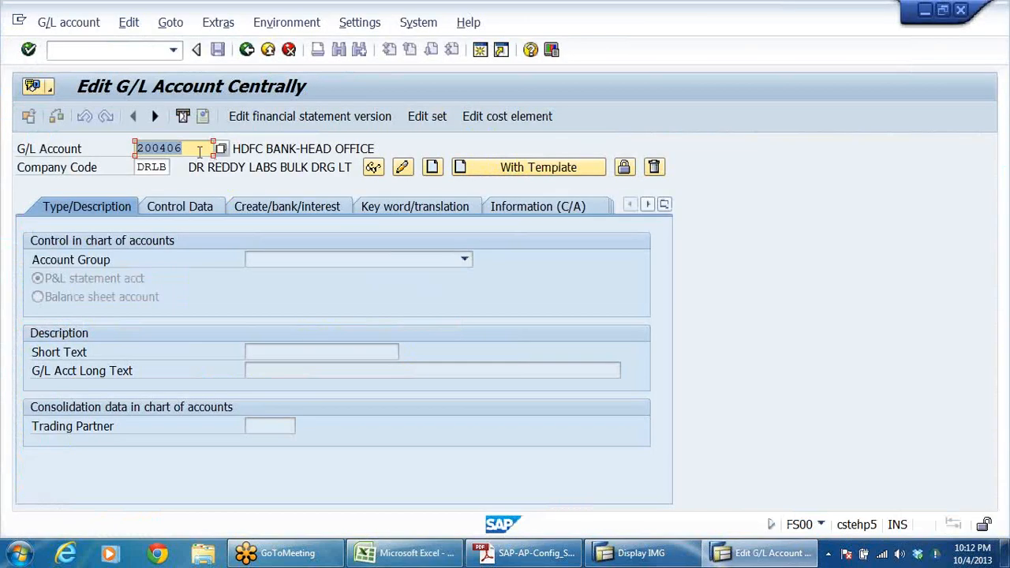
key("ctrl+v")
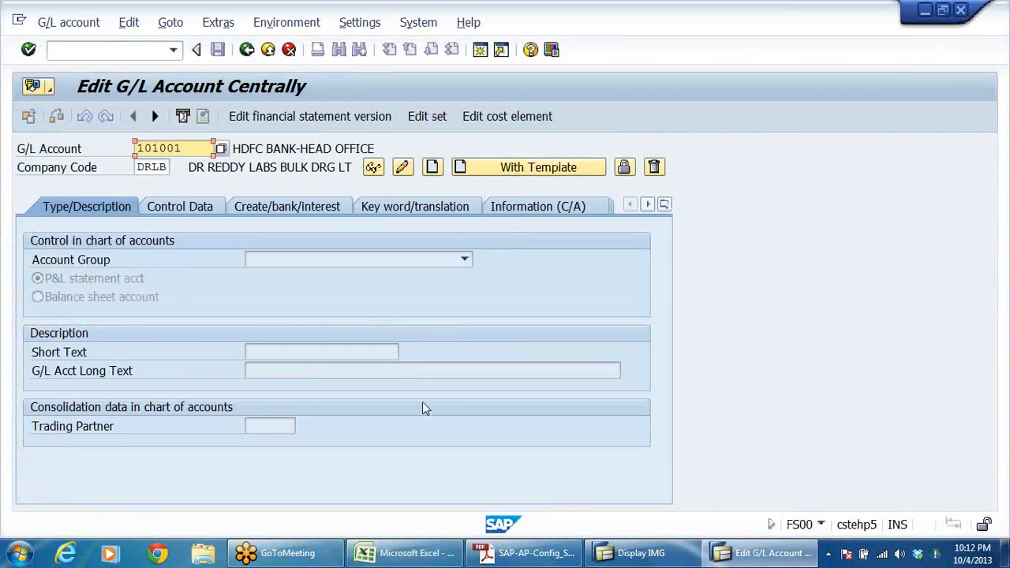
Start creating account 101001 in company code DRLB with account group OTHER LIABILITIES as a balance sheet account
left_click(434, 168)
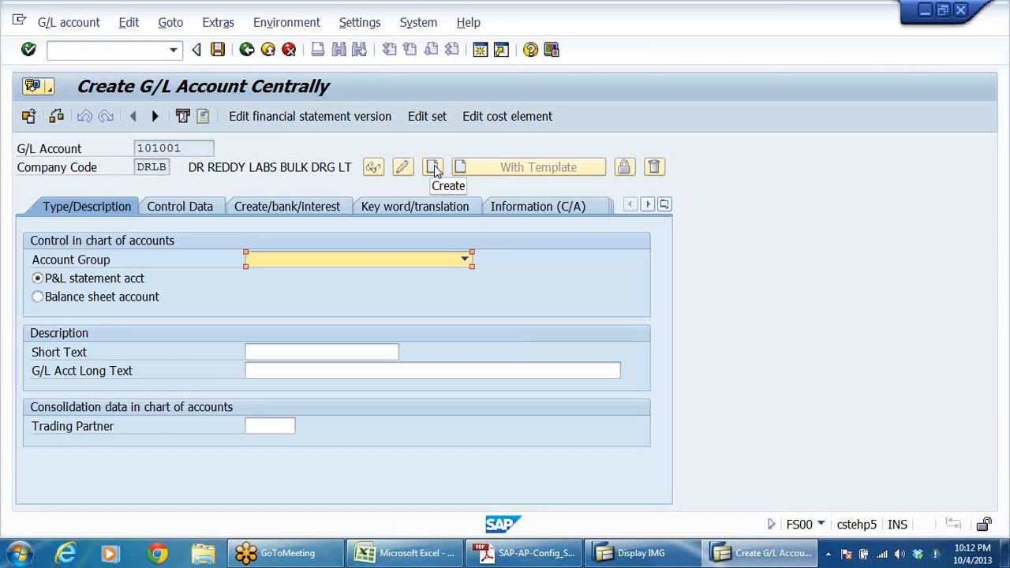
left_click(466, 262)
left_click(342, 311)
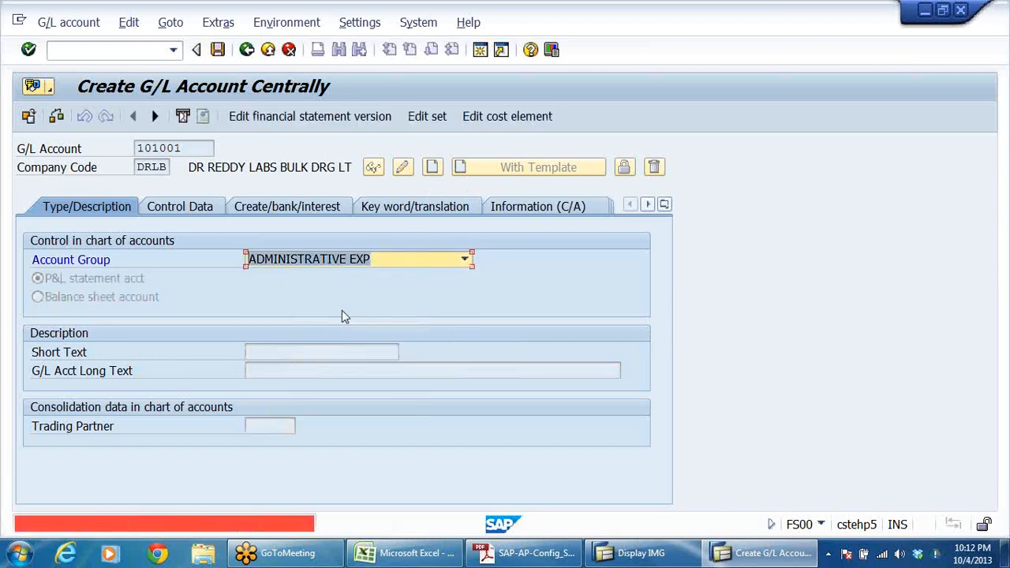
left_click(464, 260)
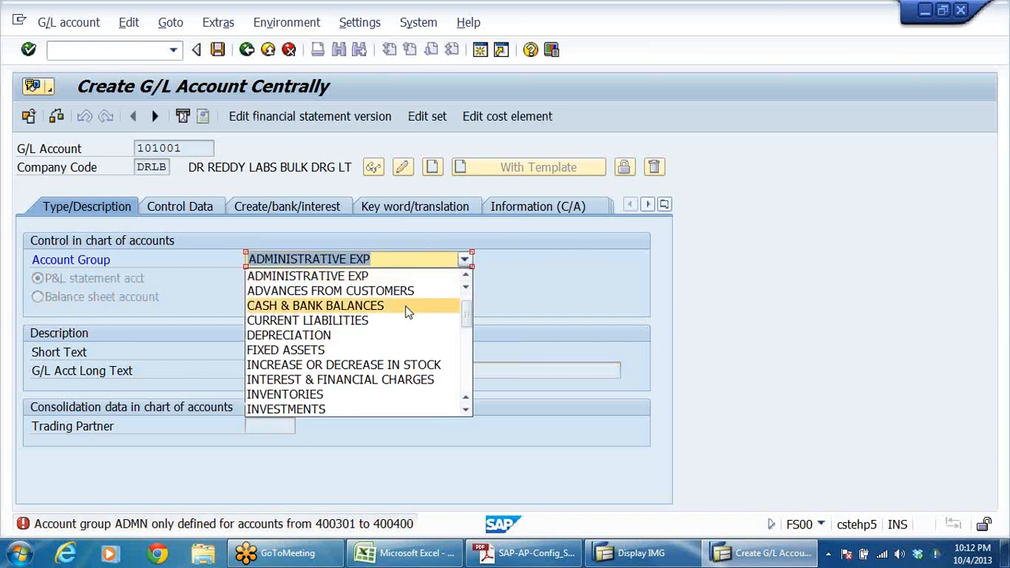
scroll(407, 312, "down", 2)
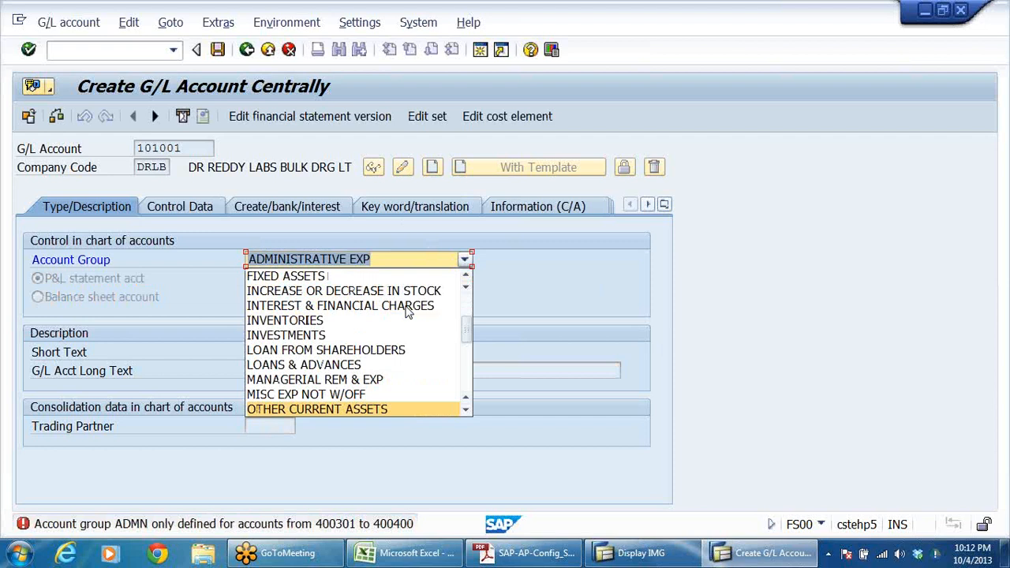
scroll(407, 311, "down", 2)
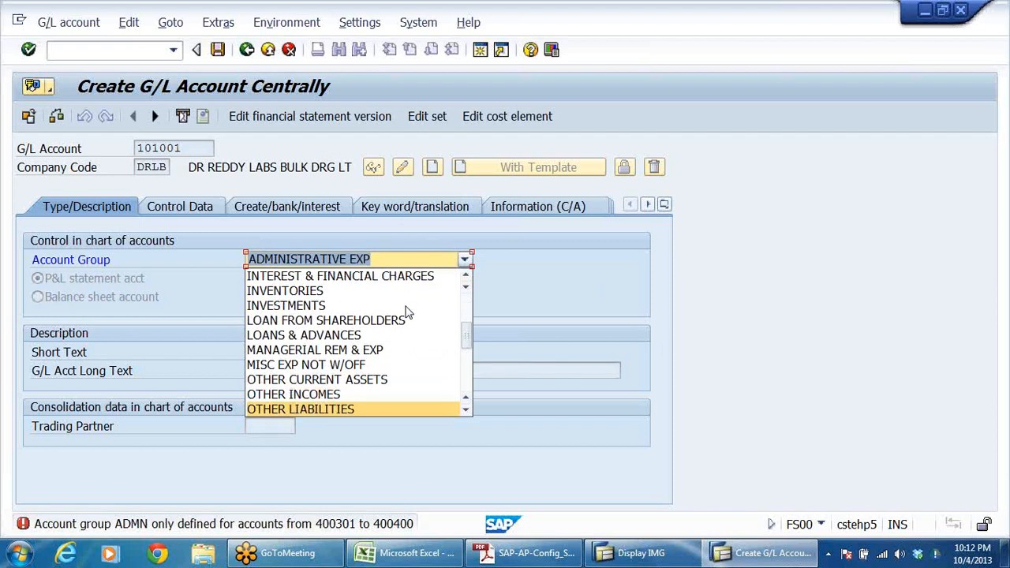
key("Return")
left_click(126, 298)
Enter TDS LIABILITY A/C as both the short text and the G/L account long text, and validate the entries
left_click(282, 351)
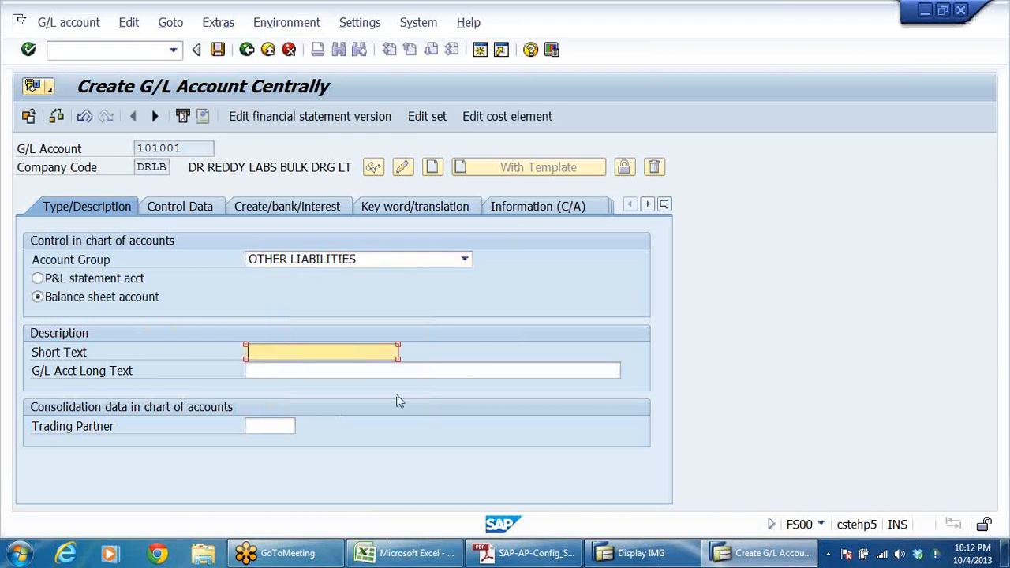
type("TDS LIABILITY A/C")
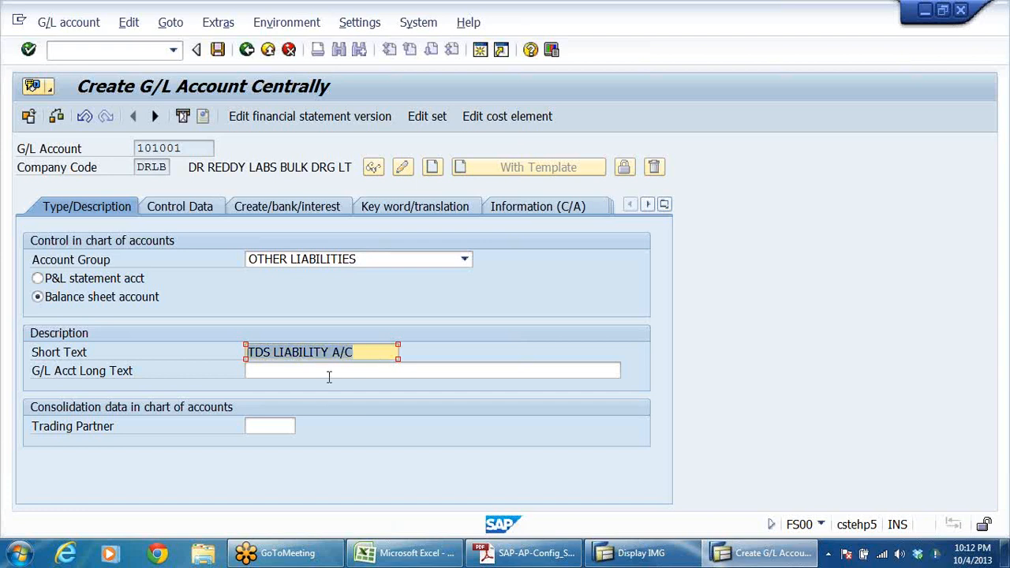
left_click(269, 372)
key("ctrl+v")
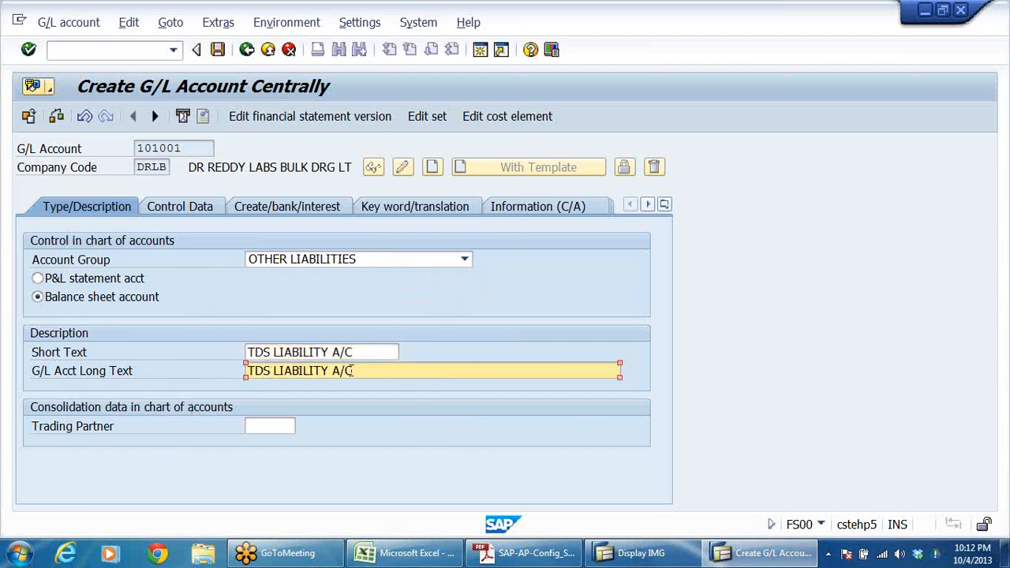
key("Return")
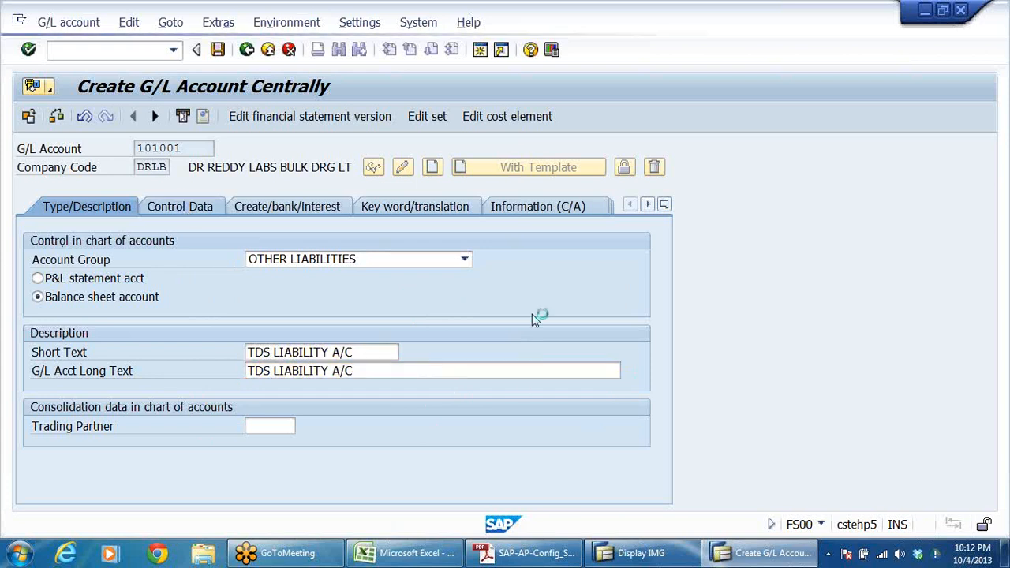
Maintain the account's control data with balances in local currency only, line item display and a sort key
left_click(57, 278)
scroll(399, 412, "down", 3)
left_click(96, 352)
left_click(265, 370)
left_click(258, 386)
Assign field status group G001 to the account in the document creation settings and validate the entry
left_click(323, 209)
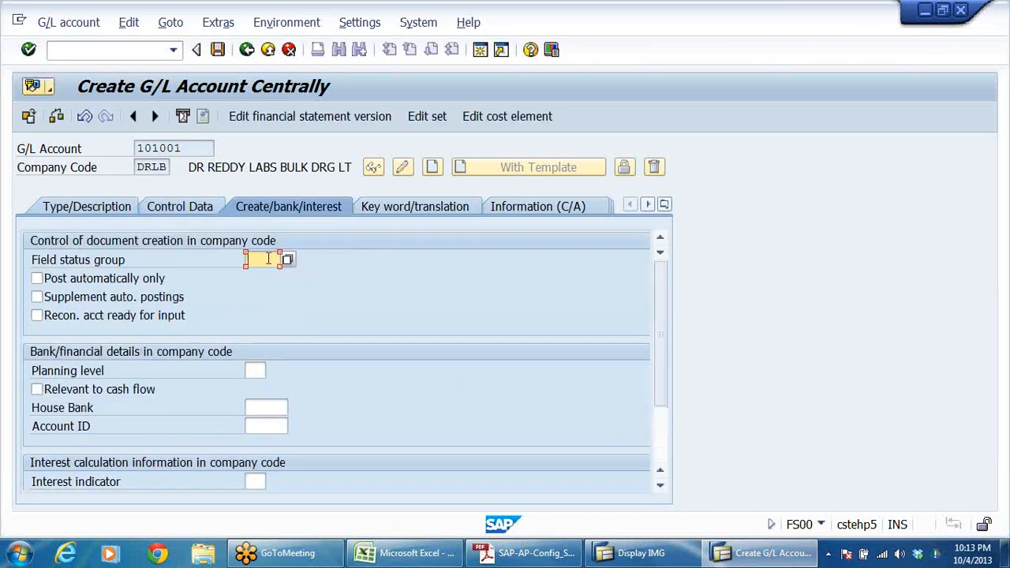
left_click(269, 259)
left_click(262, 275)
key("Return")
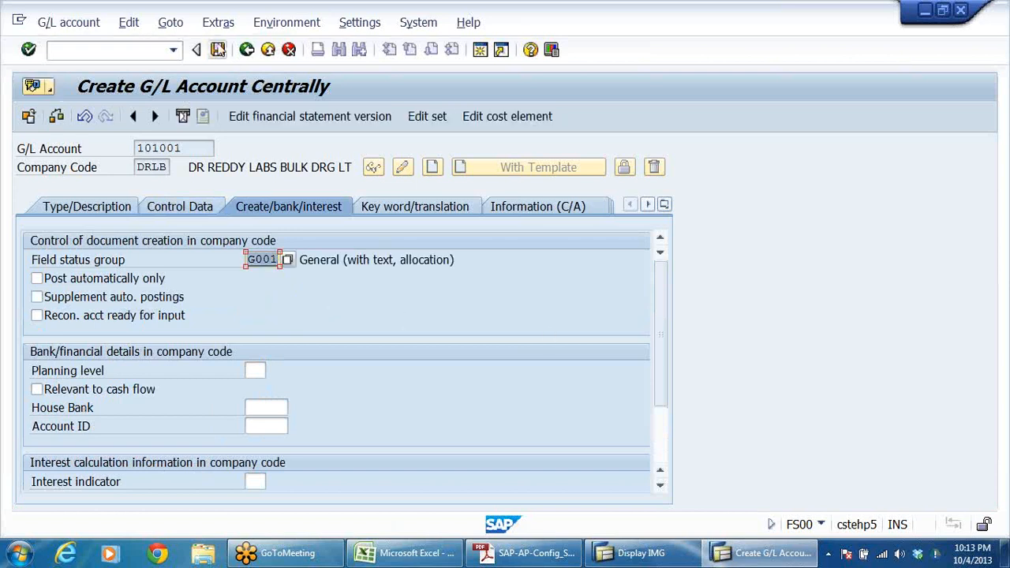
Save the new G/L account 101001, leave account maintenance and return to the implementation guide
left_click(218, 49)
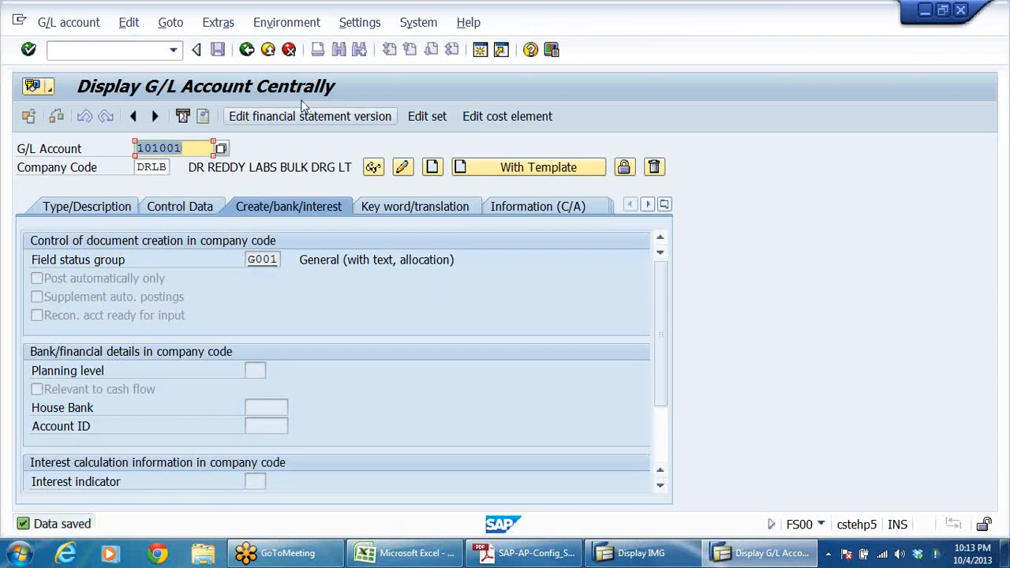
left_click(247, 50)
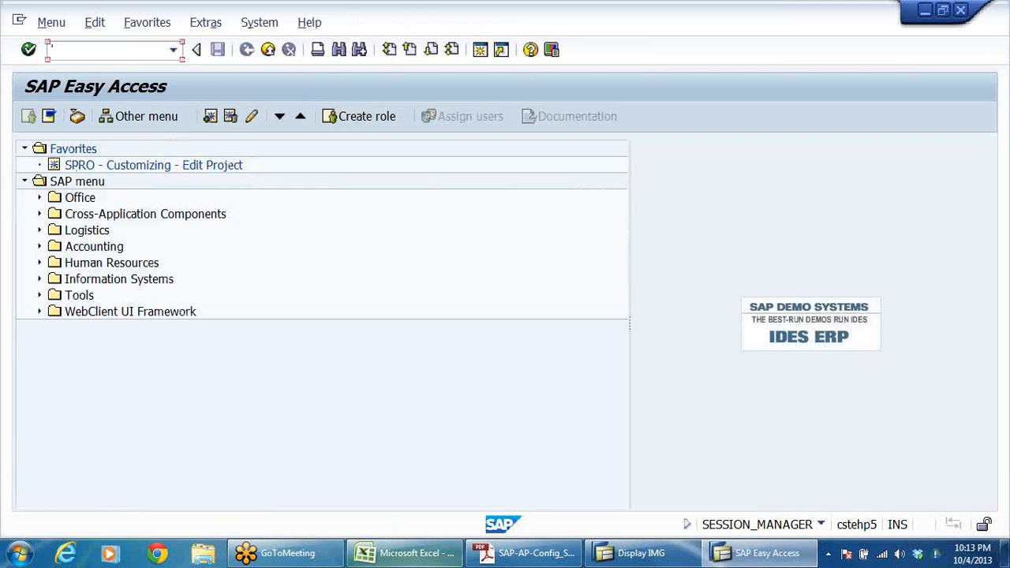
left_click(635, 553)
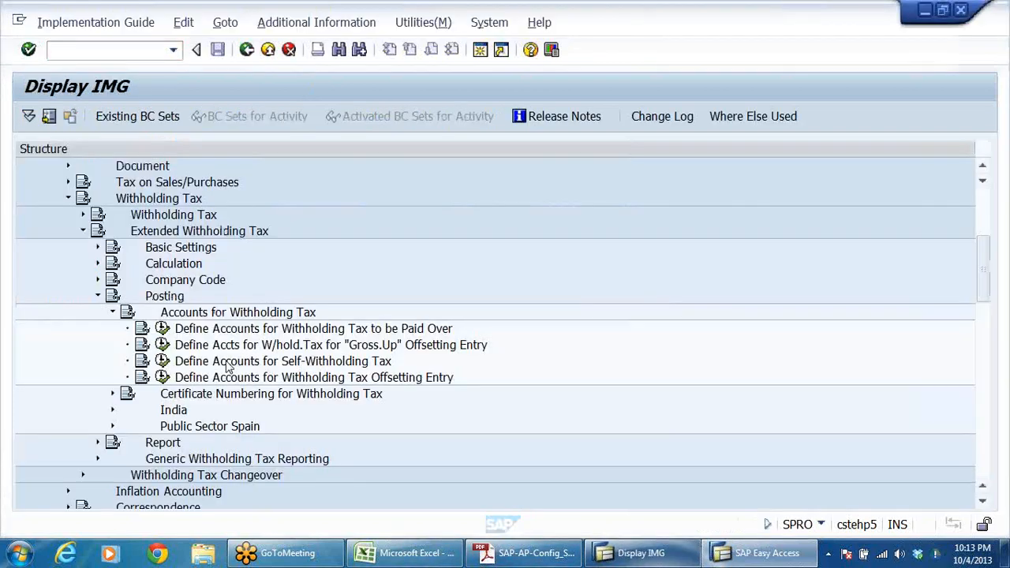
Open the activity Define Accounts for Withholding Tax to be Paid Over for chart of accounts DRCA
left_click(444, 334)
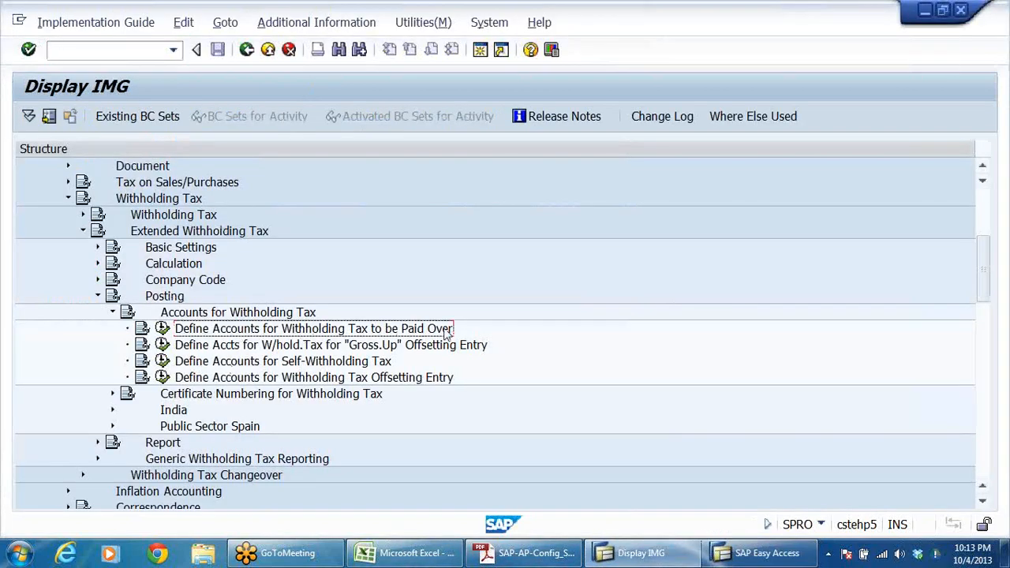
left_click(162, 328)
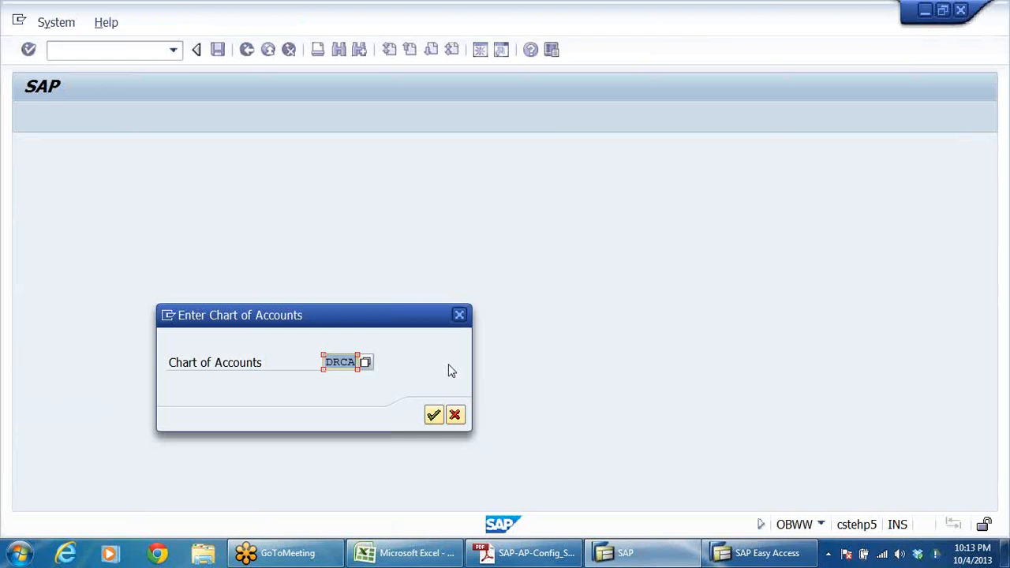
key("Return")
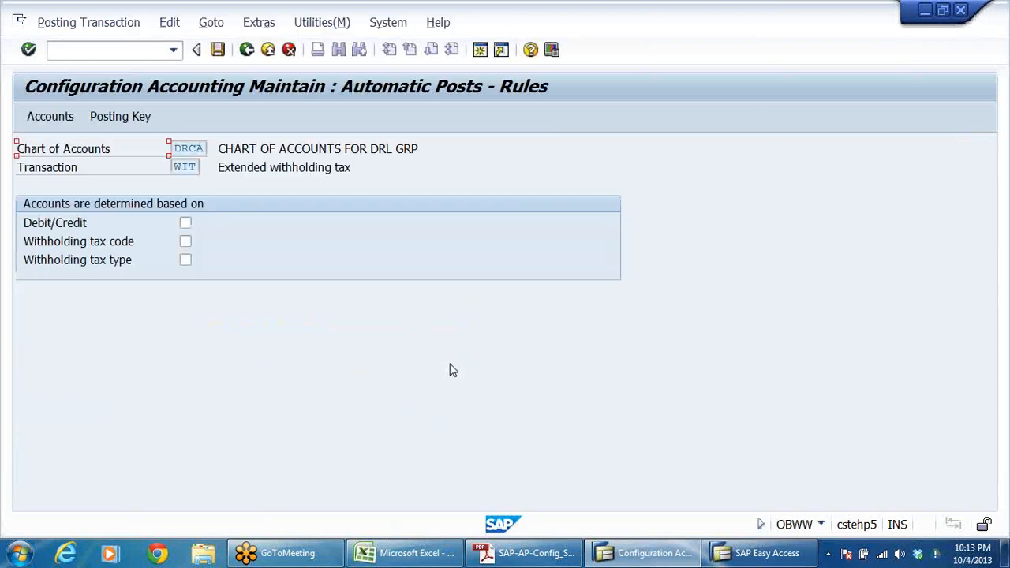
Make account determination for transaction WIT depend on withholding tax code and withholding tax type, and save the rules
left_click(185, 244)
left_click(185, 261)
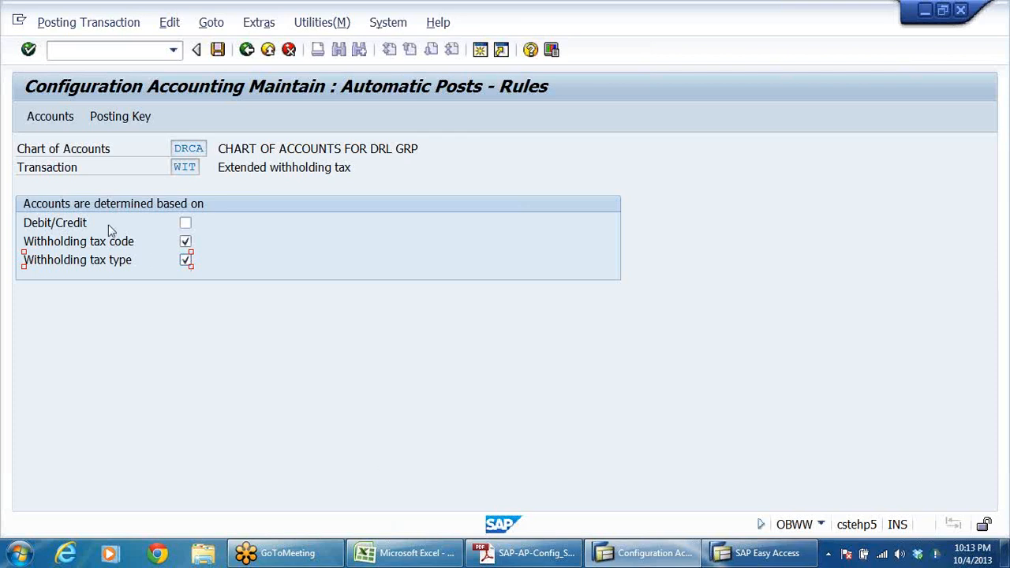
left_click(60, 168)
left_click_drag(173, 168, 202, 168)
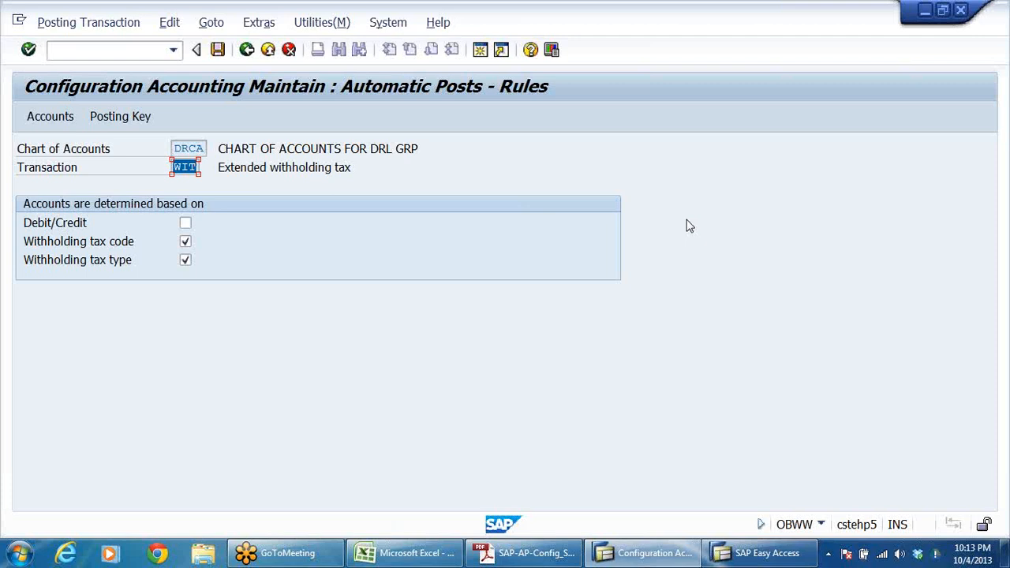
left_click(322, 162)
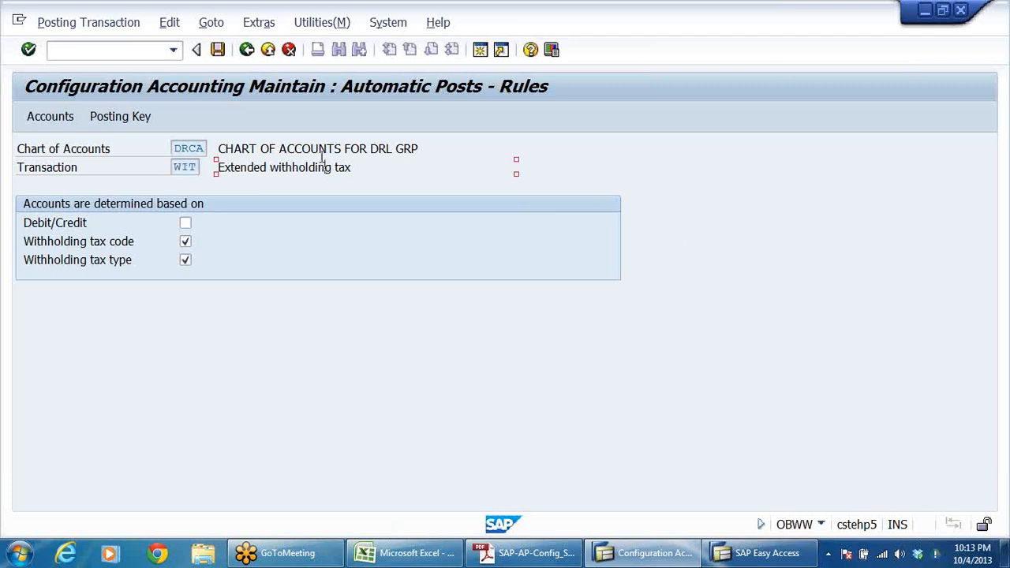
left_click(59, 174)
left_click(192, 170)
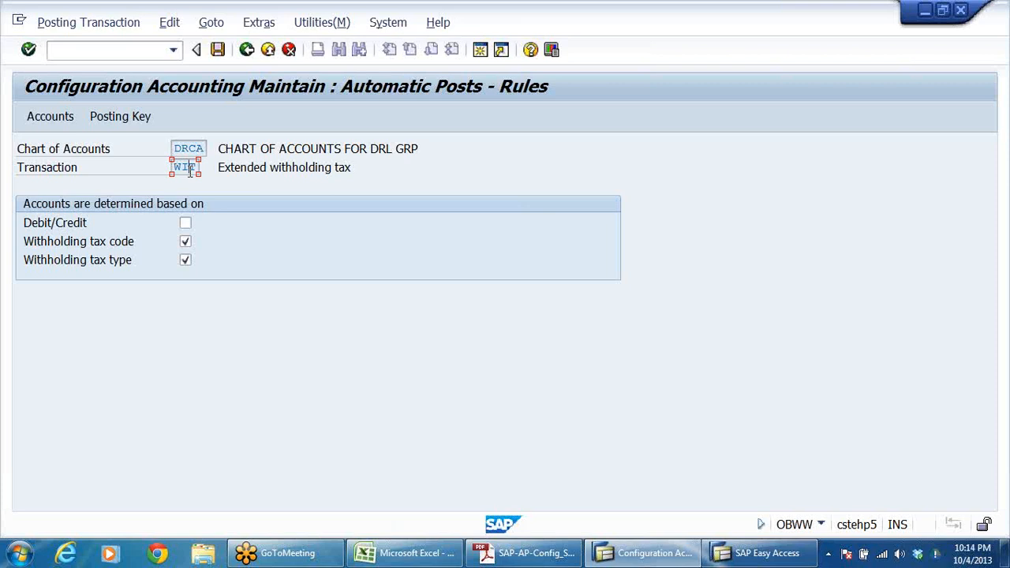
left_click(122, 243)
left_click(118, 262)
left_click(185, 242)
left_click(184, 260)
left_click(219, 50)
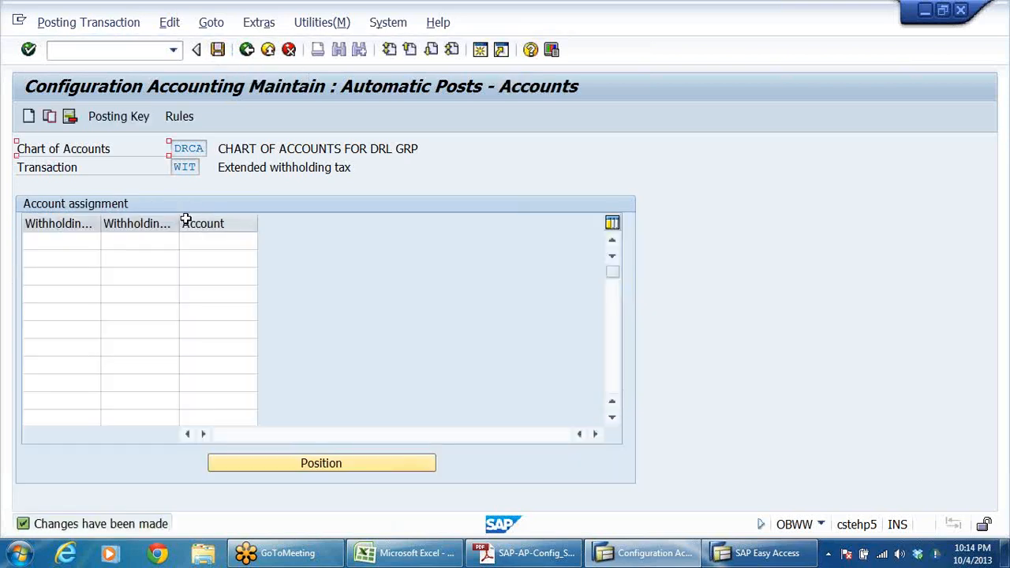
Widen the withholding tax type and code columns, and enter W1 for both in the first assignment row
left_click_drag(177, 224, 290, 224)
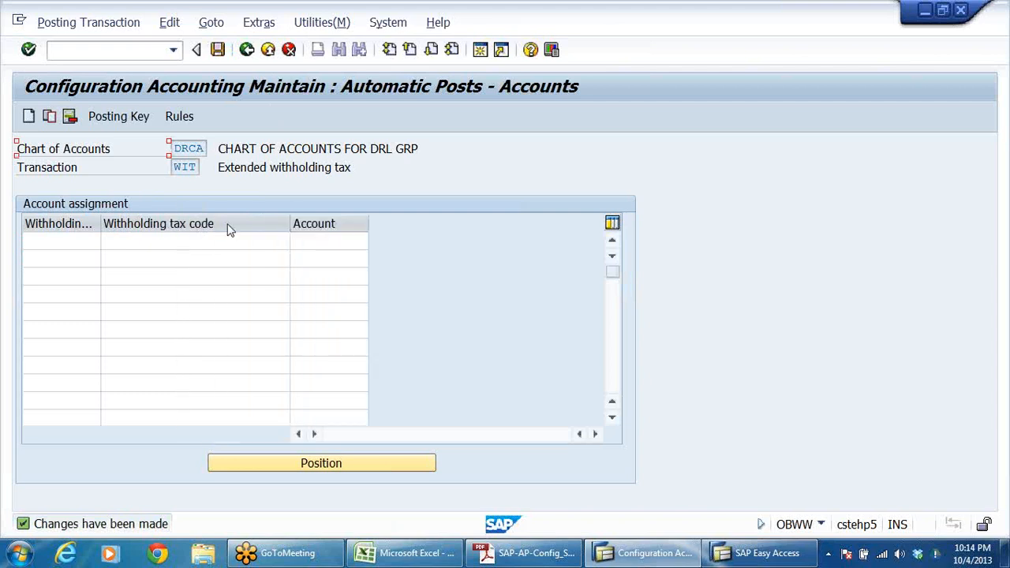
left_click_drag(101, 224, 183, 222)
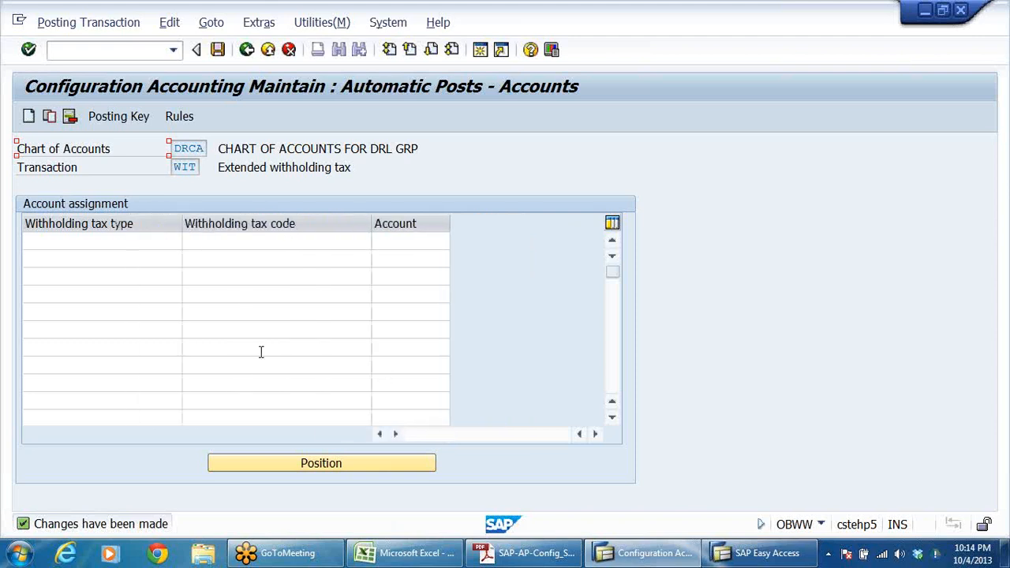
left_click(74, 244)
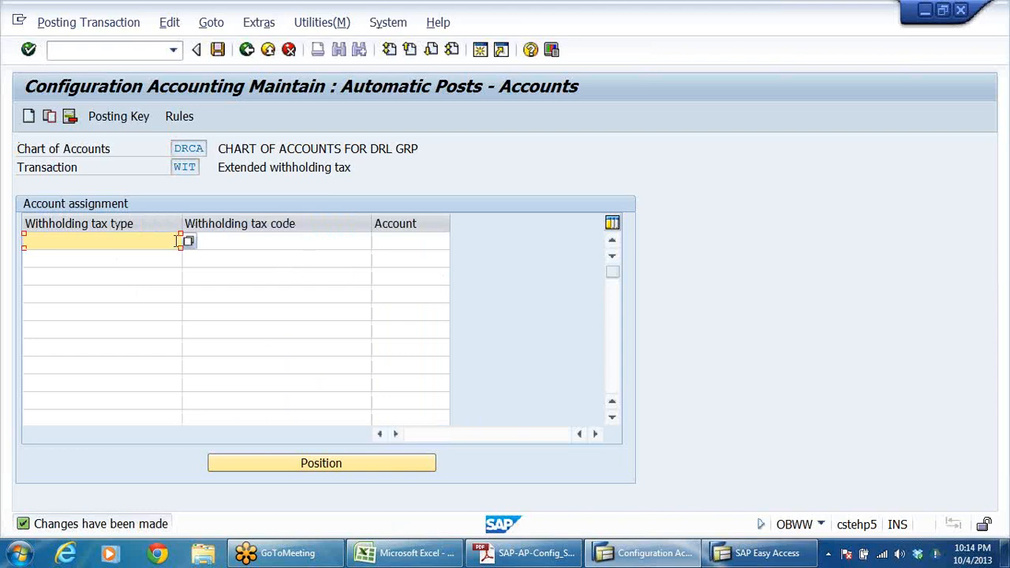
left_click(188, 244)
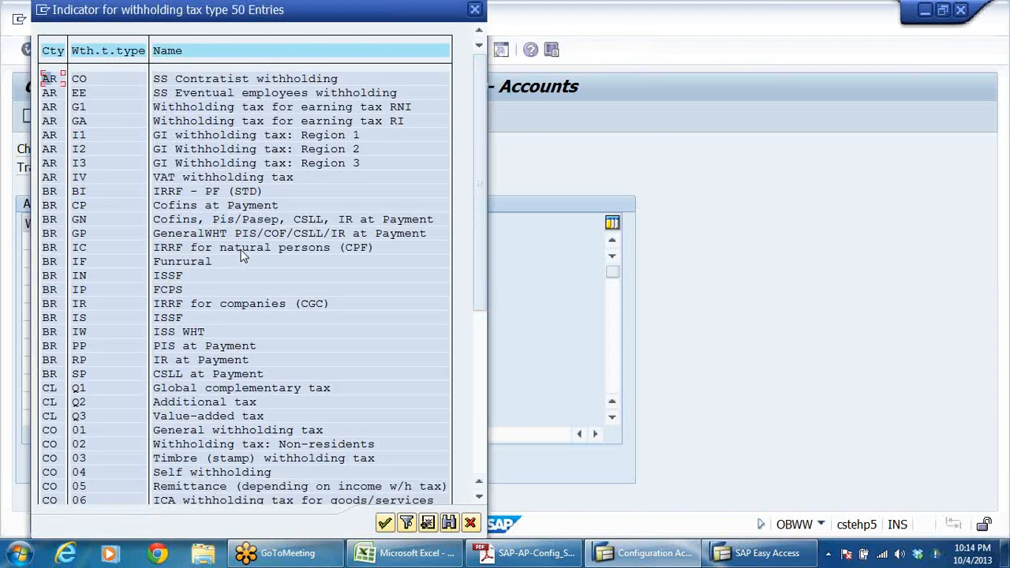
left_click(186, 385)
scroll(185, 371, "down", 2)
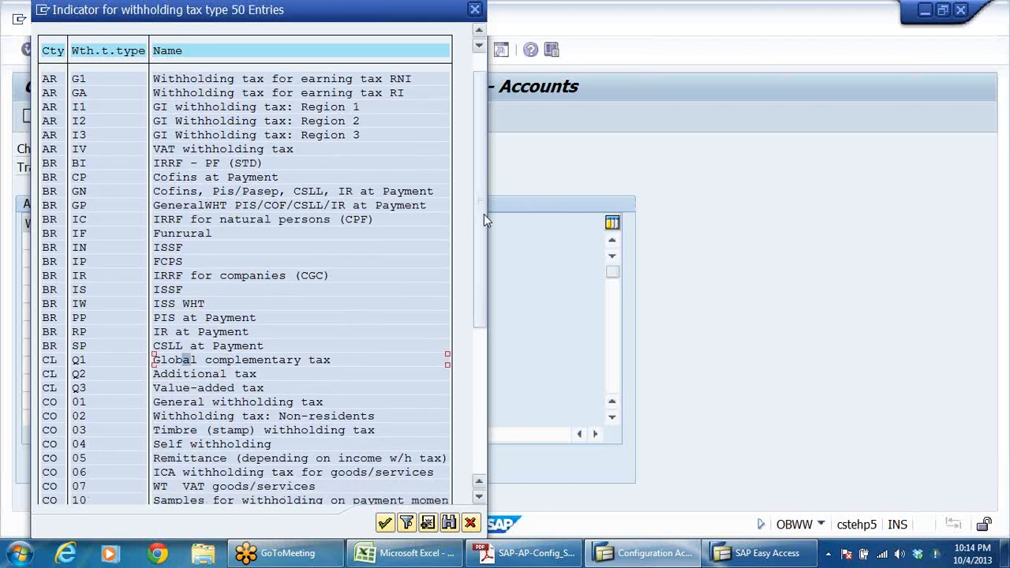
left_click(482, 401)
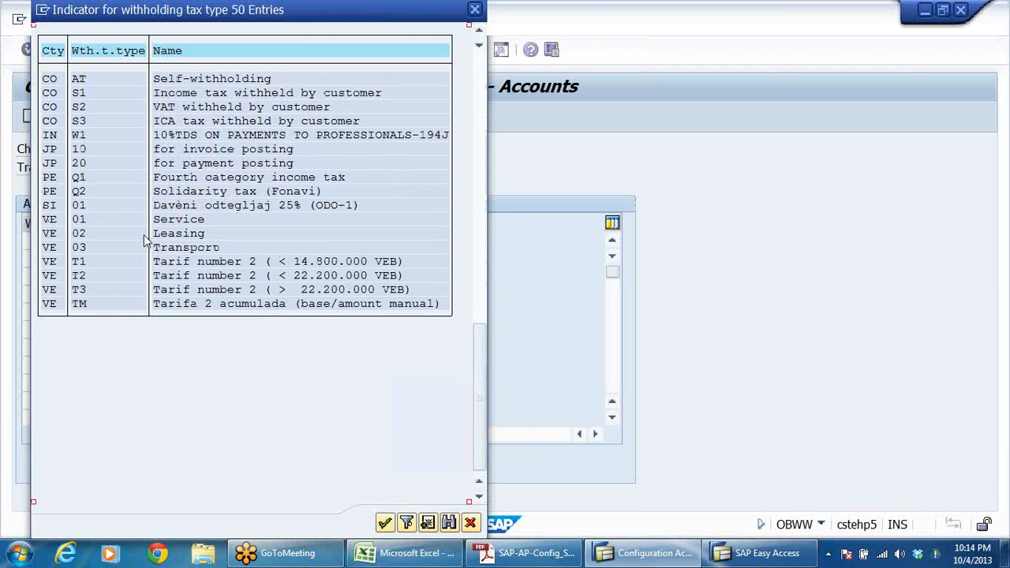
left_click(474, 9)
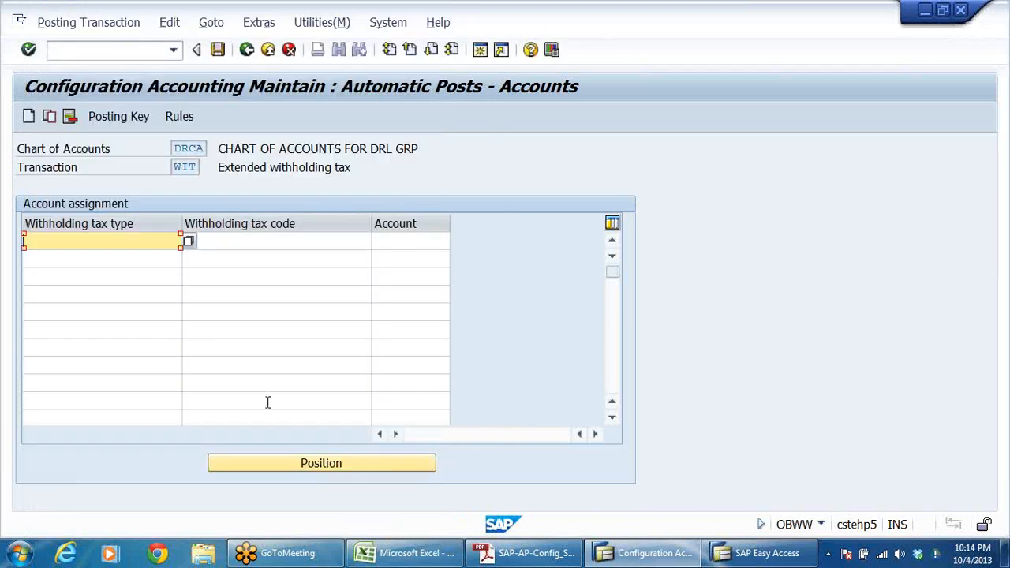
type("W1")
left_click(245, 239)
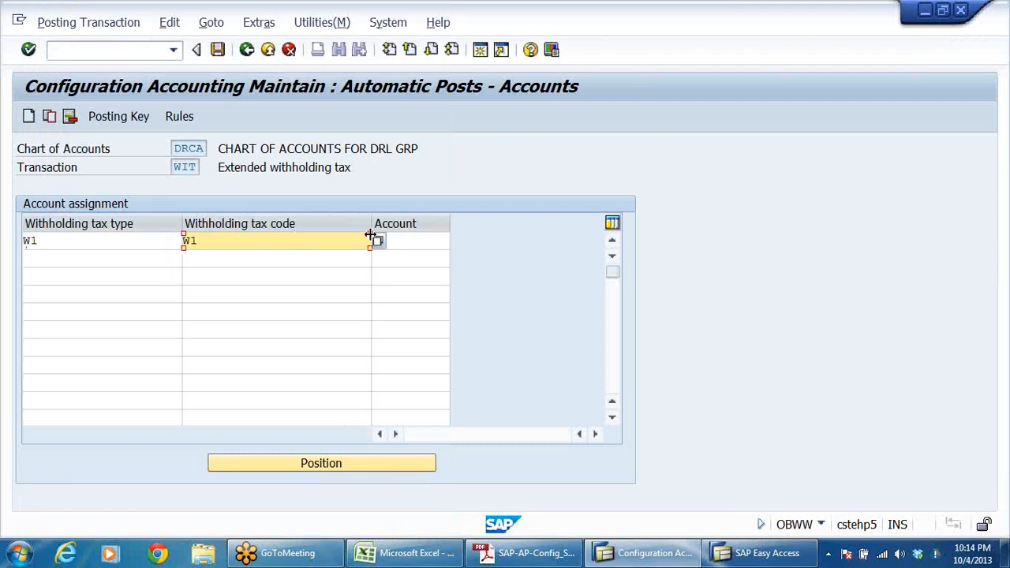
left_click(416, 242)
type("TDS LIABIL")
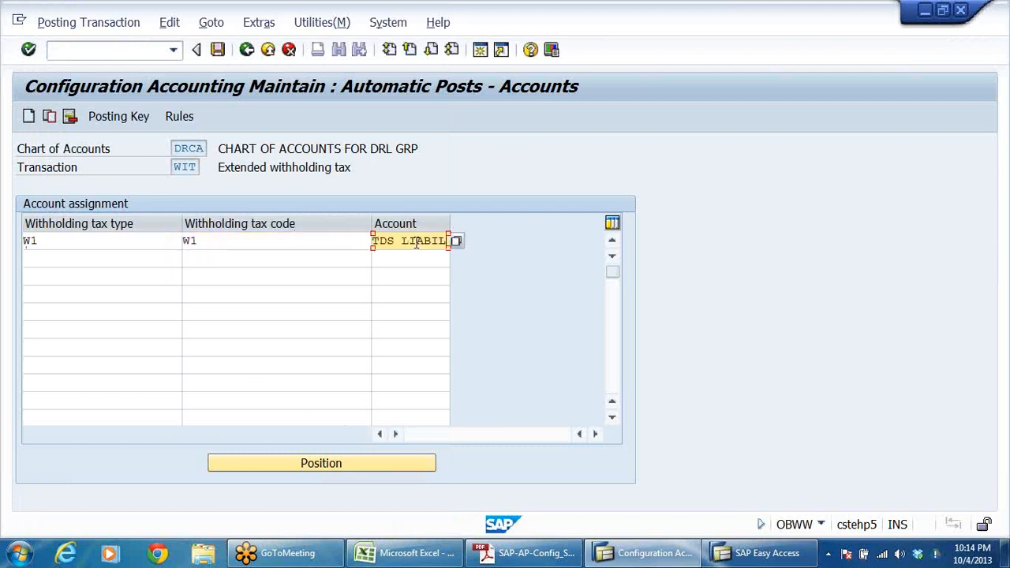
left_click_drag(377, 241, 717, 254)
key("BackSpace")
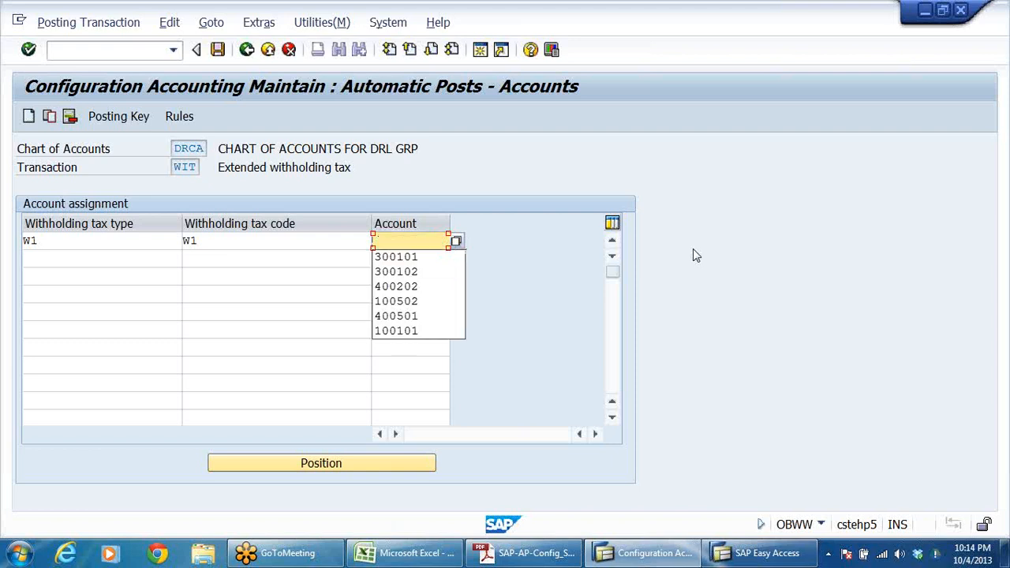
Copy the TDS liability account number 101001 from transaction FS00 and return to the W1 row's account assignment
key("alt+Tab")
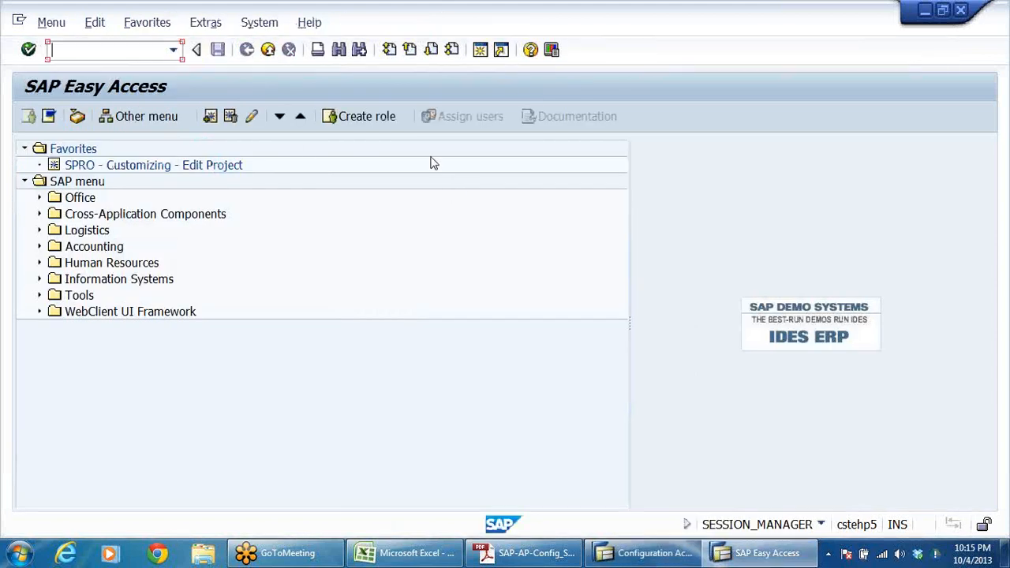
left_click(173, 50)
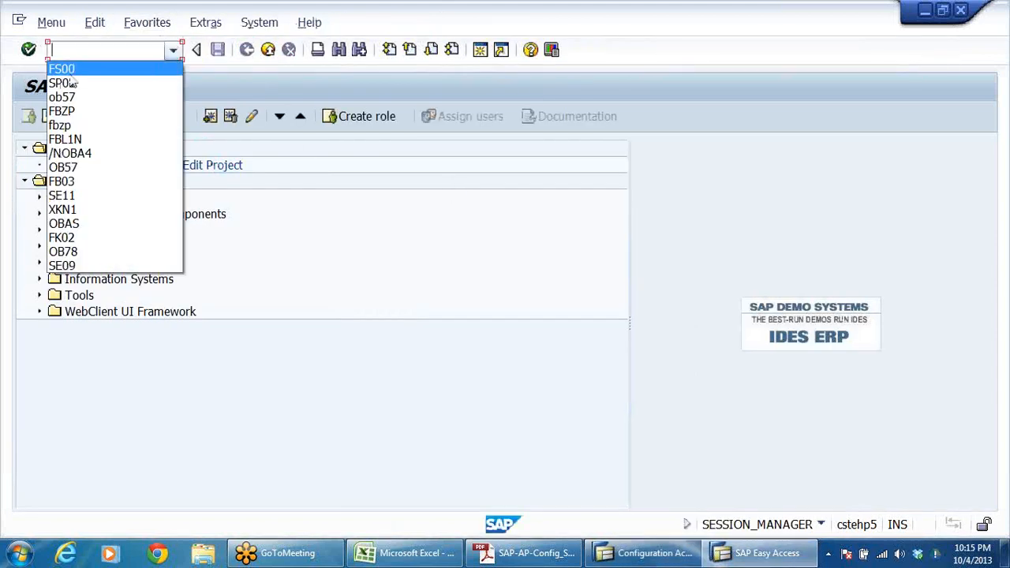
left_click(63, 68)
key("Return")
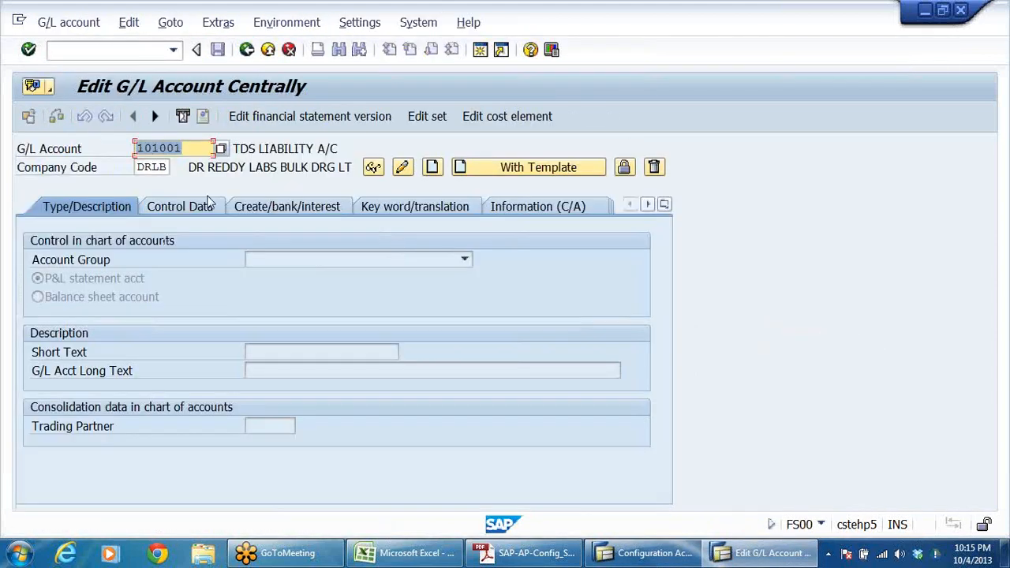
left_click(196, 150)
double_click(196, 152)
key("ctrl+c")
key("alt+Tab")
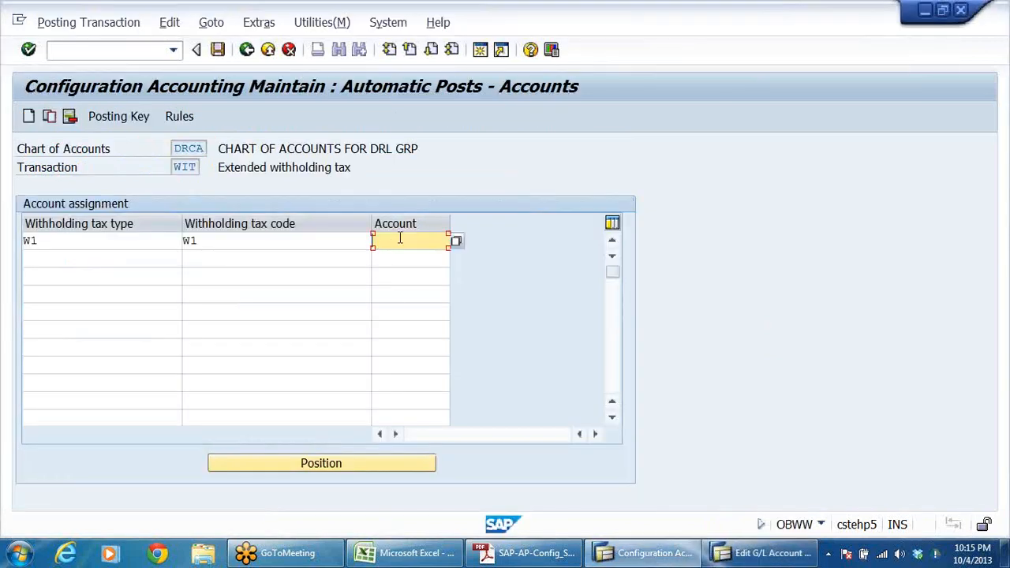
Assign G/L account 101001 to withholding tax type W1 and tax code W1
key("ctrl+v")
key("Return")
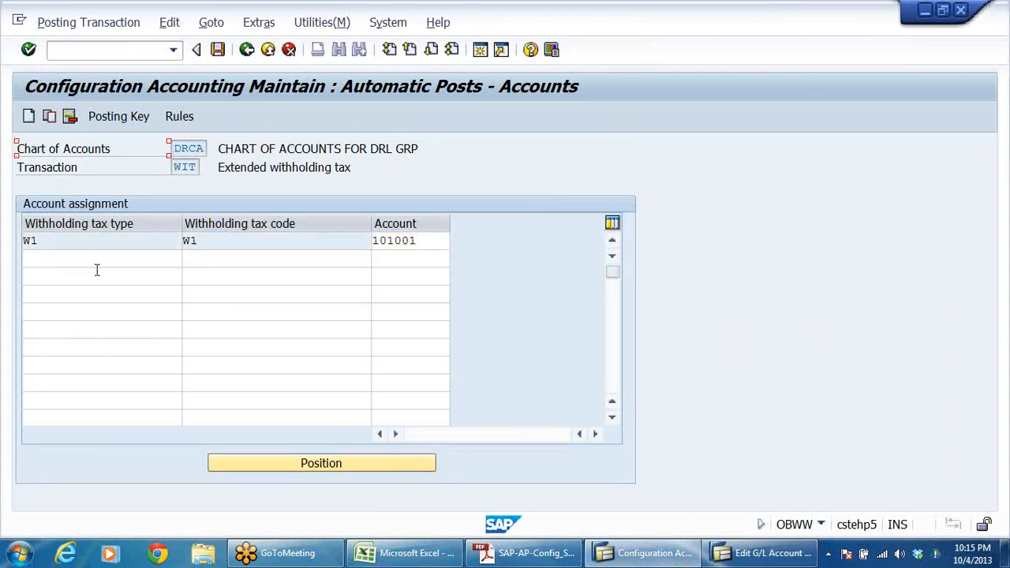
left_click(80, 242)
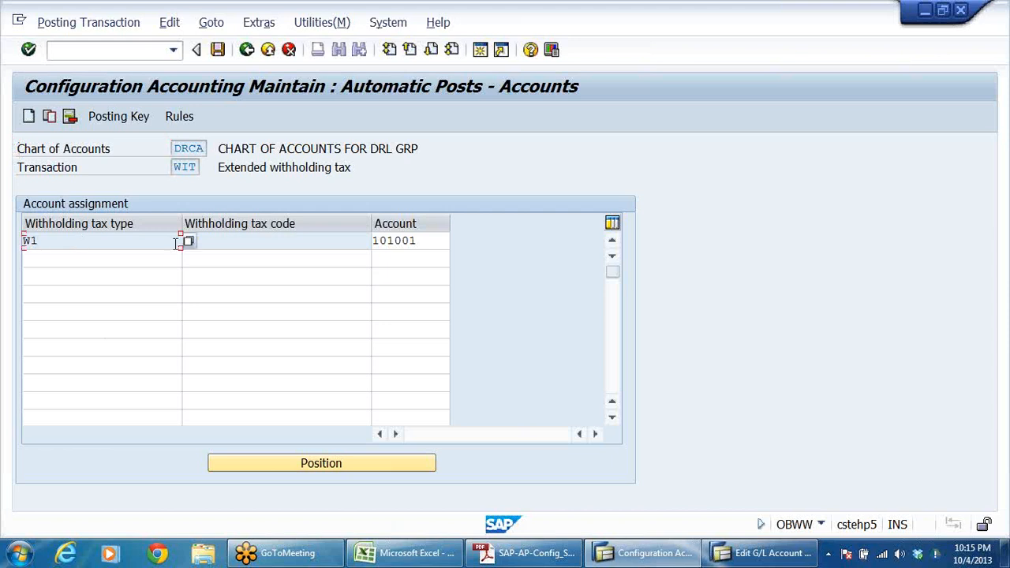
left_click(245, 244)
type("W1")
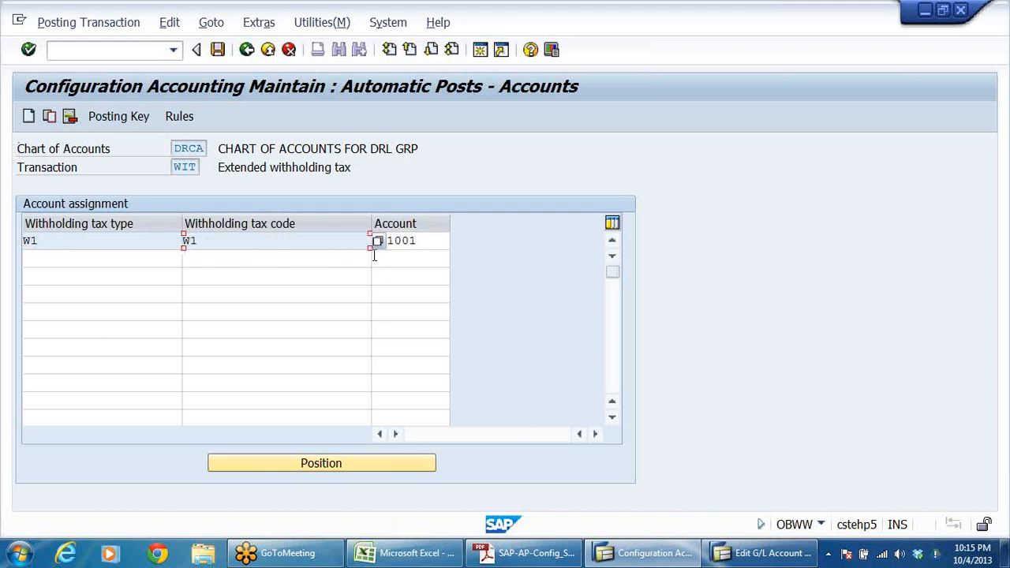
double_click(422, 241)
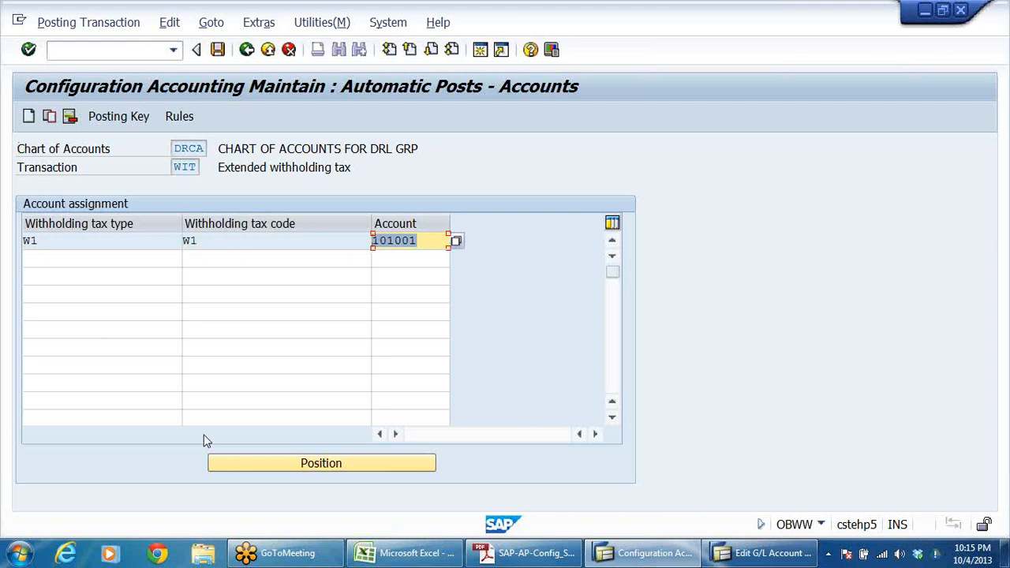
left_click(37, 259)
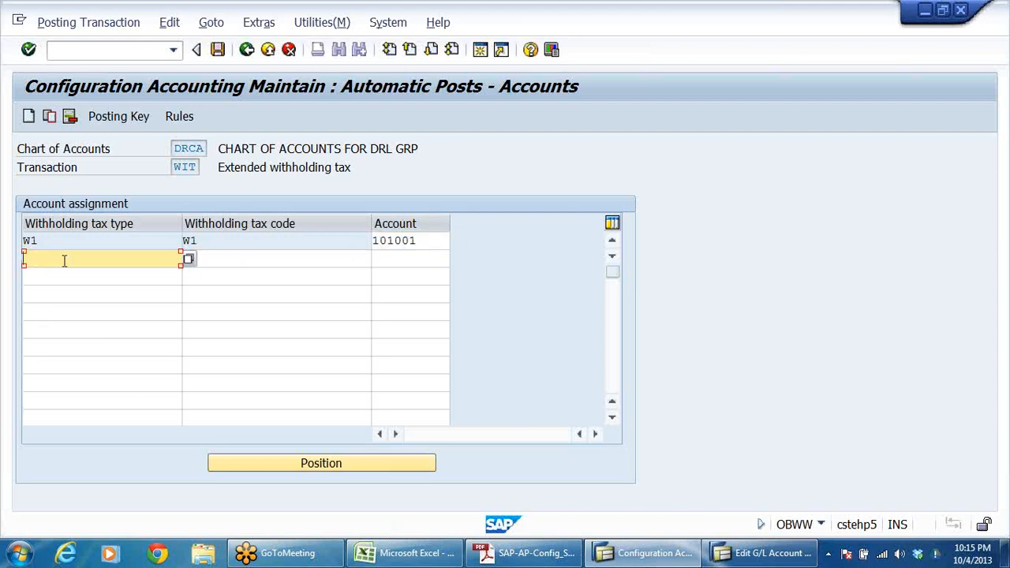
left_click(350, 272)
left_click(417, 258)
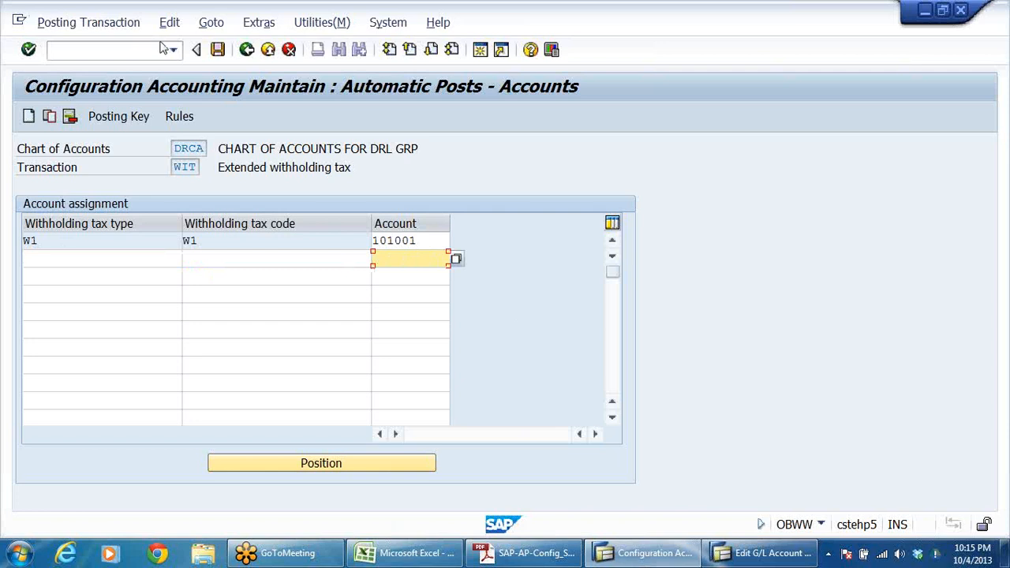
Save the withholding tax account assignment in customizing request CSTK900116 and return to the implementation guide
left_click(218, 50)
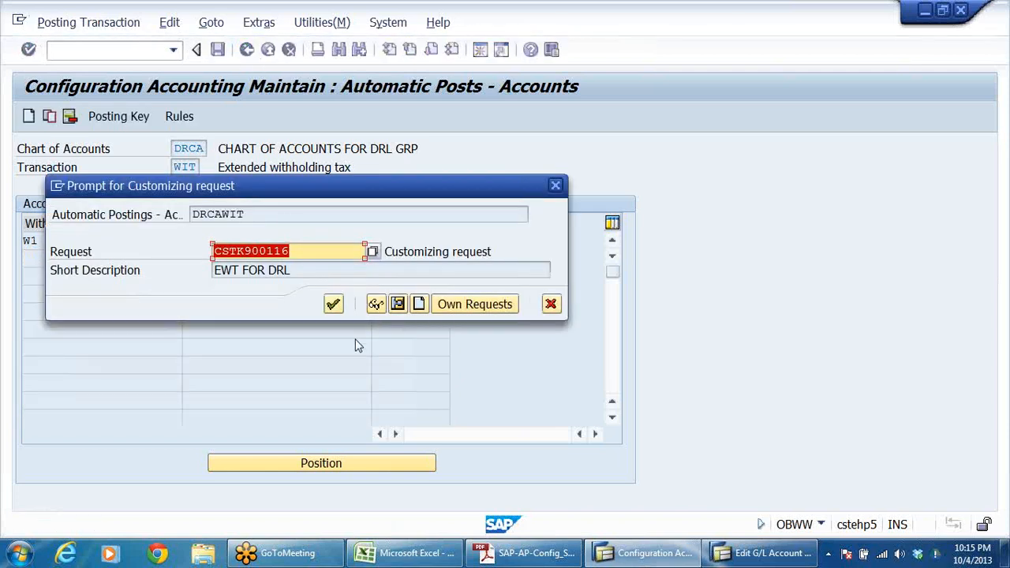
left_click(334, 304)
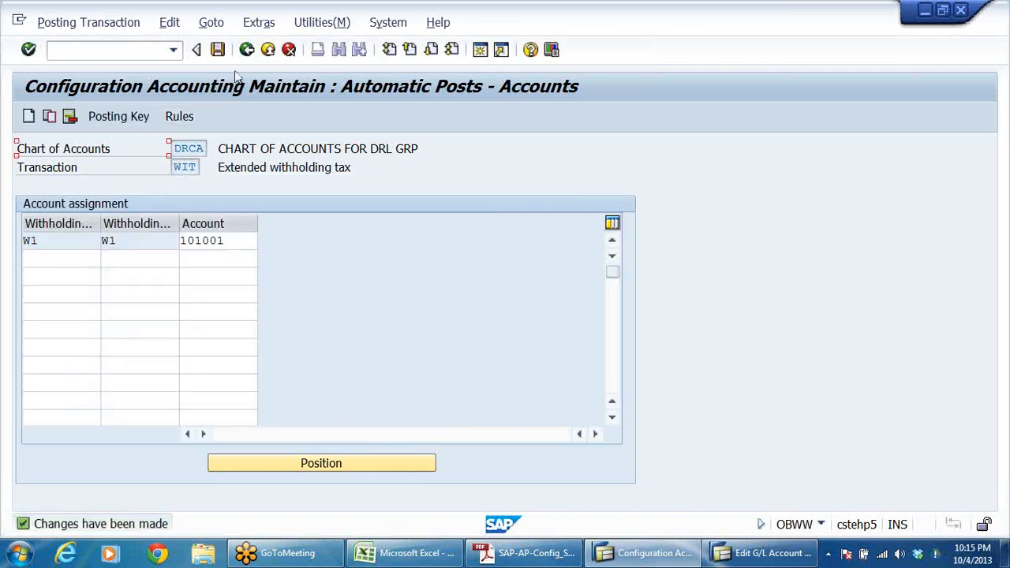
left_click(247, 49)
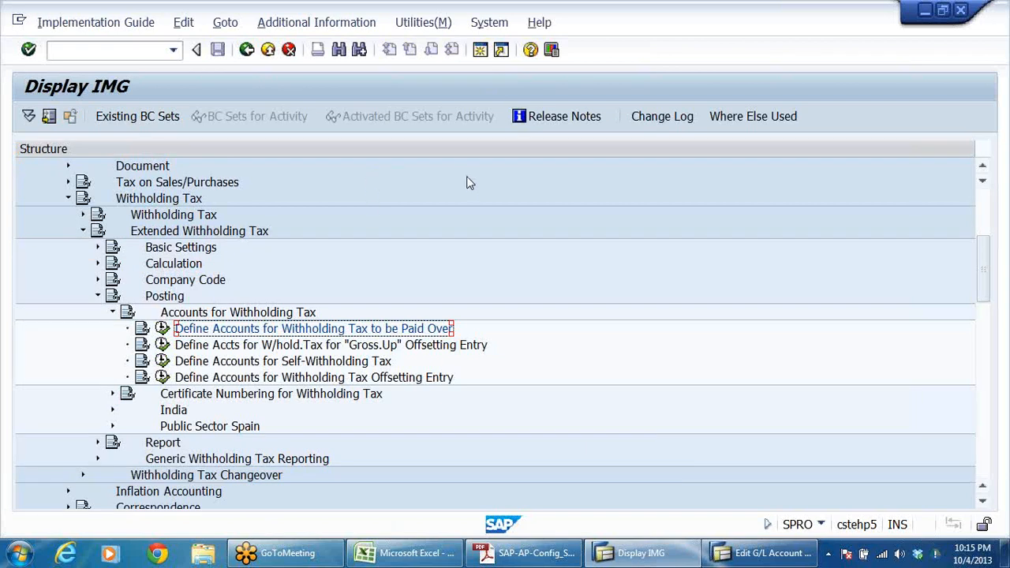
left_click(250, 347)
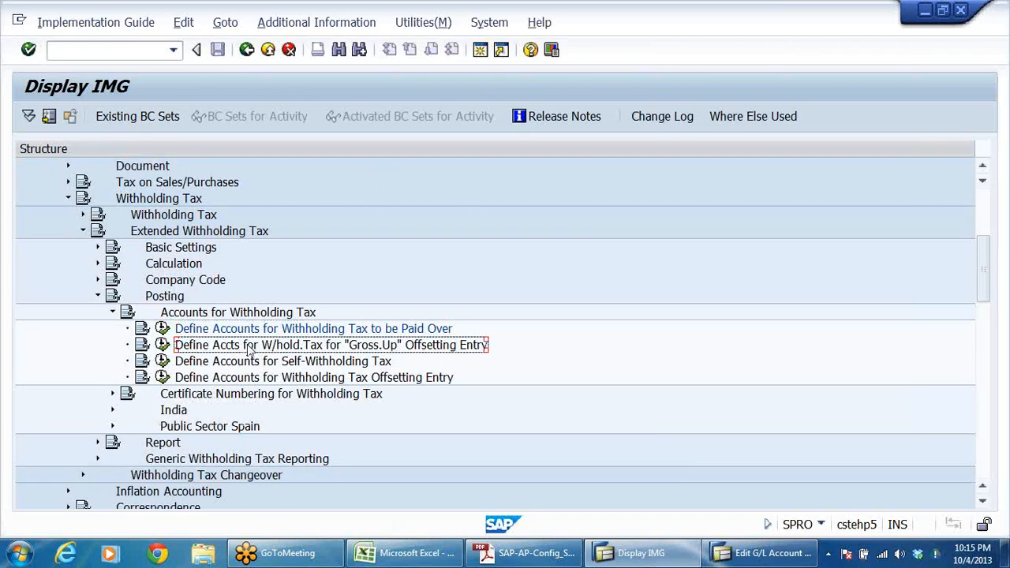
Leave G/L account editing in the other session and expand Accounting down to Financial Accounting in the SAP menu
left_click(771, 553)
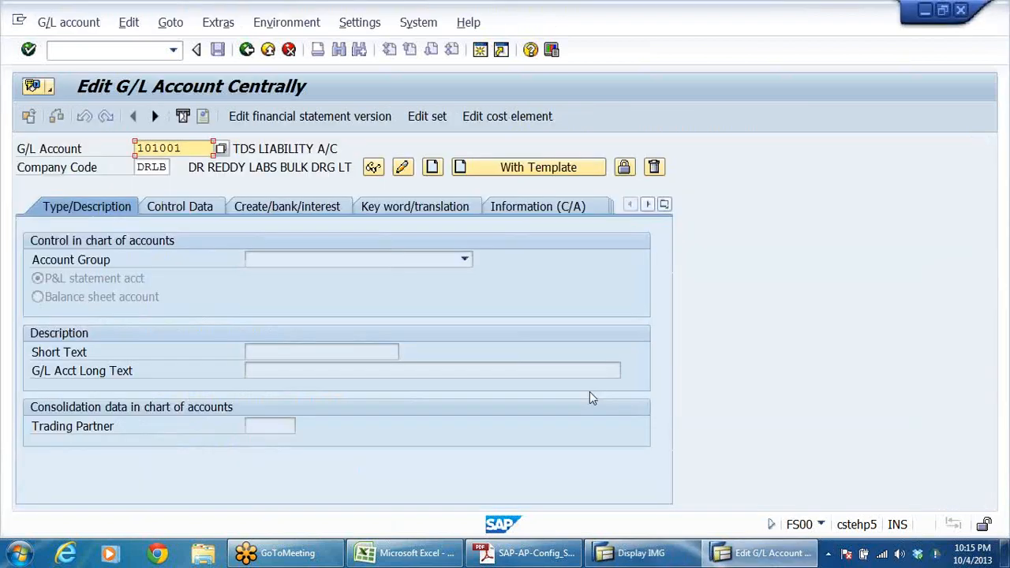
left_click(267, 50)
left_click(111, 247)
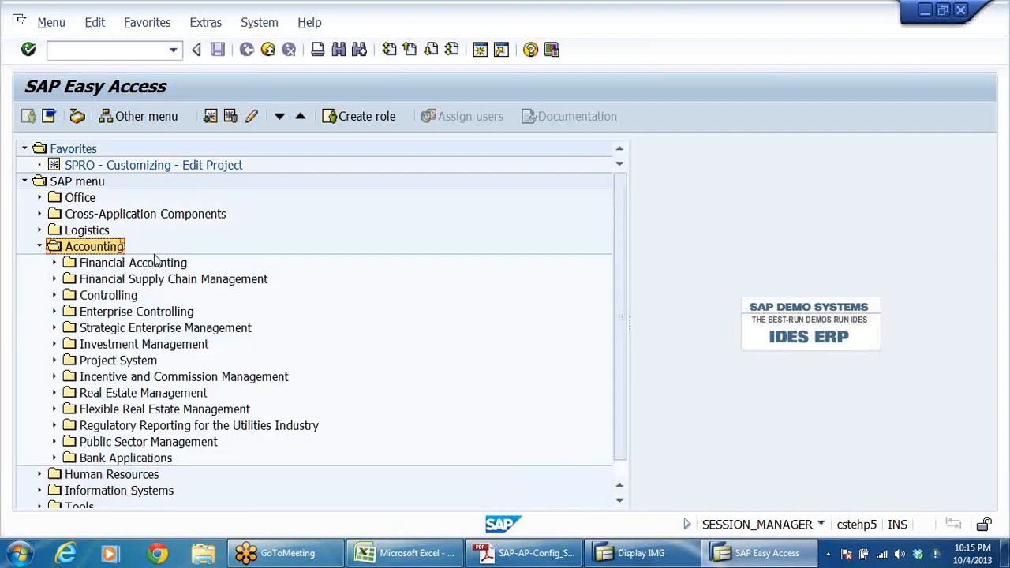
double_click(157, 261)
Open the FK01 vendor creation transaction from the Accounts Payable master records
key("Down")
key("Down")
key("Down")
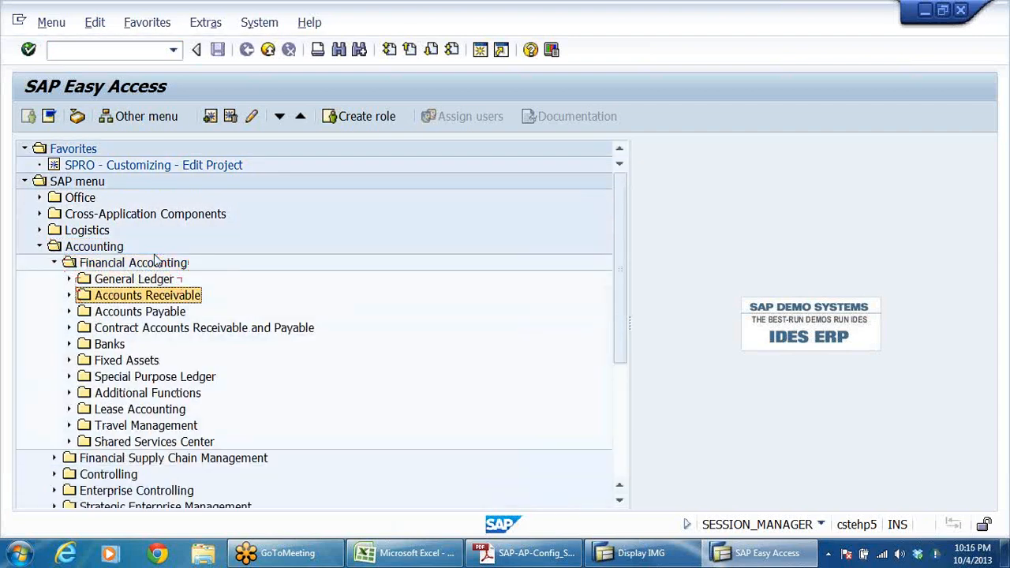
key("Right")
key("Down")
key("Down")
key("Down")
key("Down")
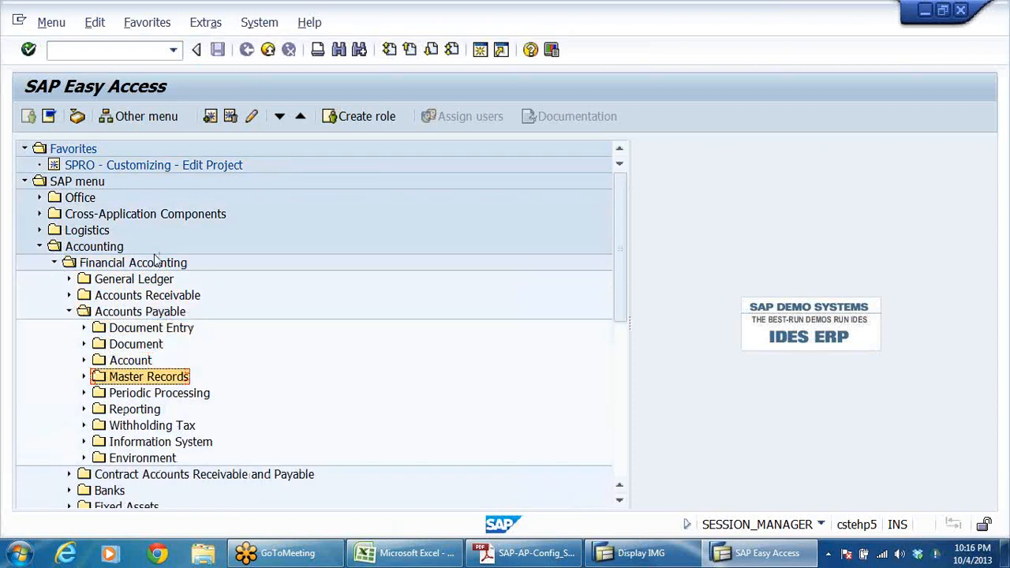
key("Right")
key("Down")
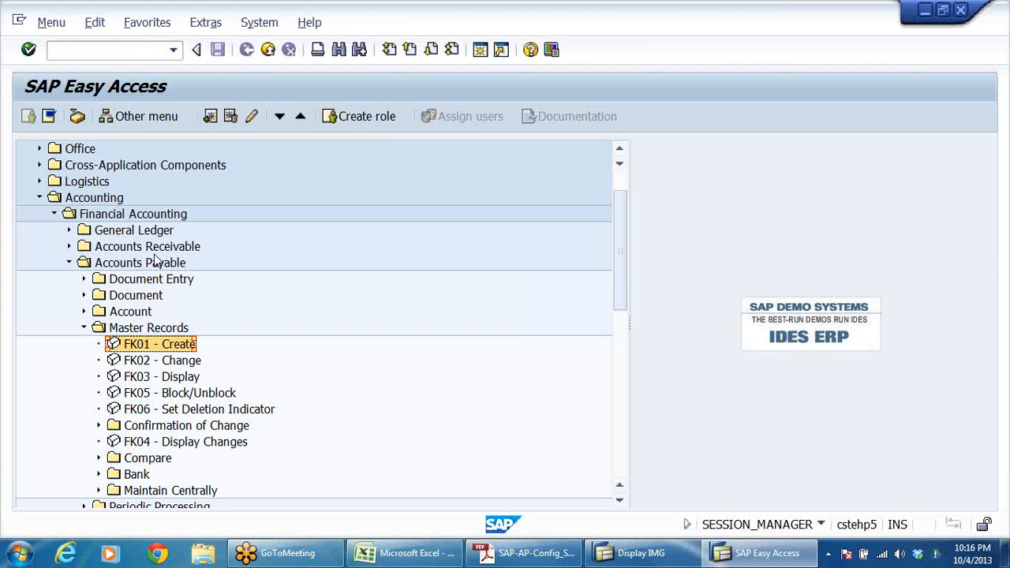
double_click(156, 347)
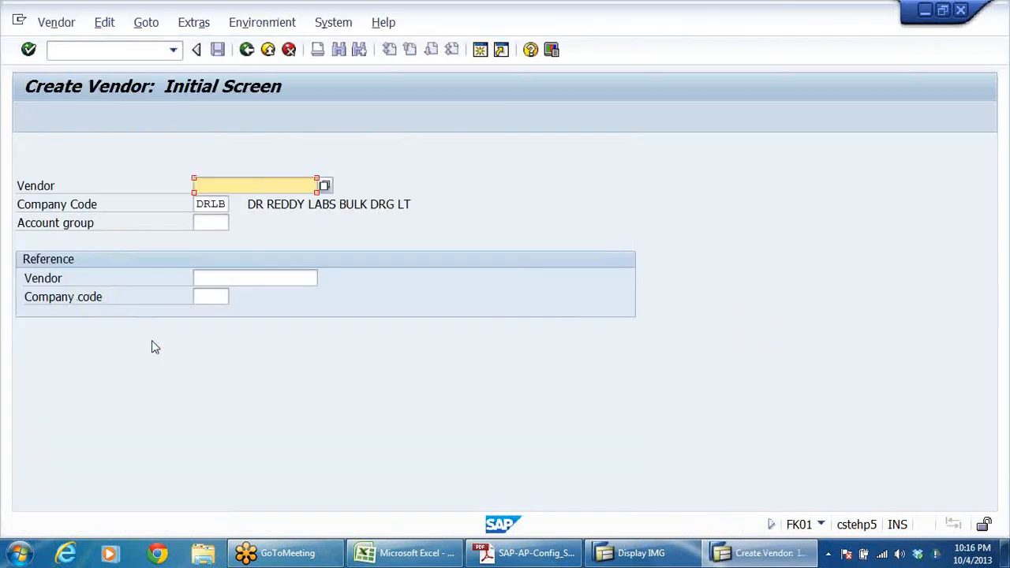
Choose account group DRSV (service vendors) for the new vendor and continue to the address data
left_click(197, 224)
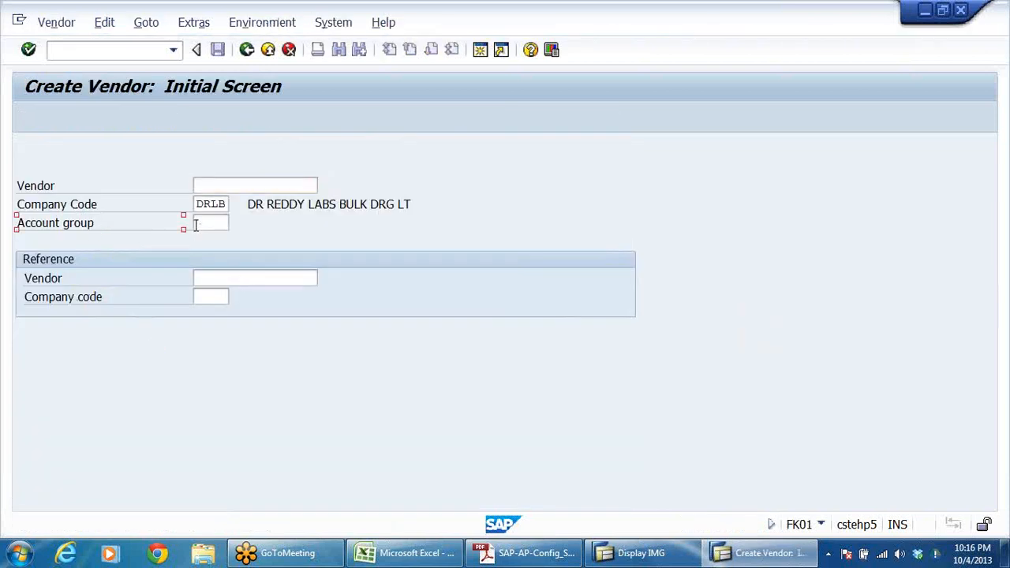
left_click(236, 224)
left_click(224, 332)
left_click(363, 361)
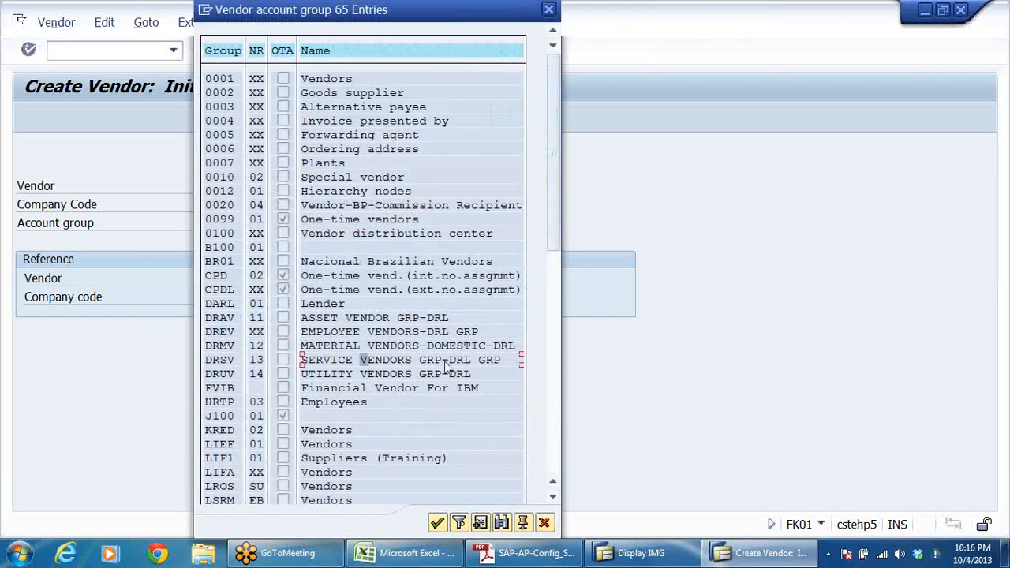
left_click(497, 361)
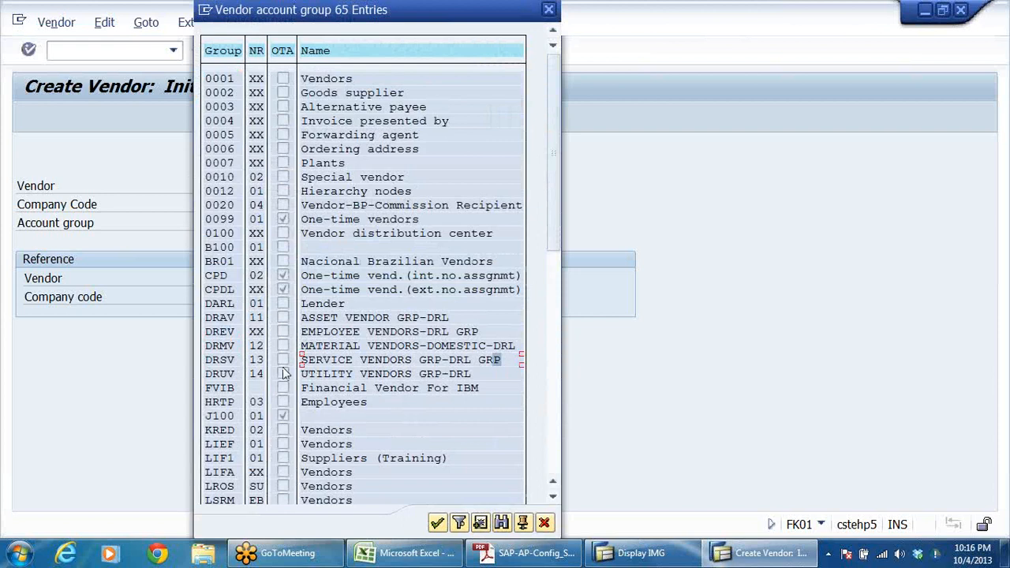
double_click(228, 358)
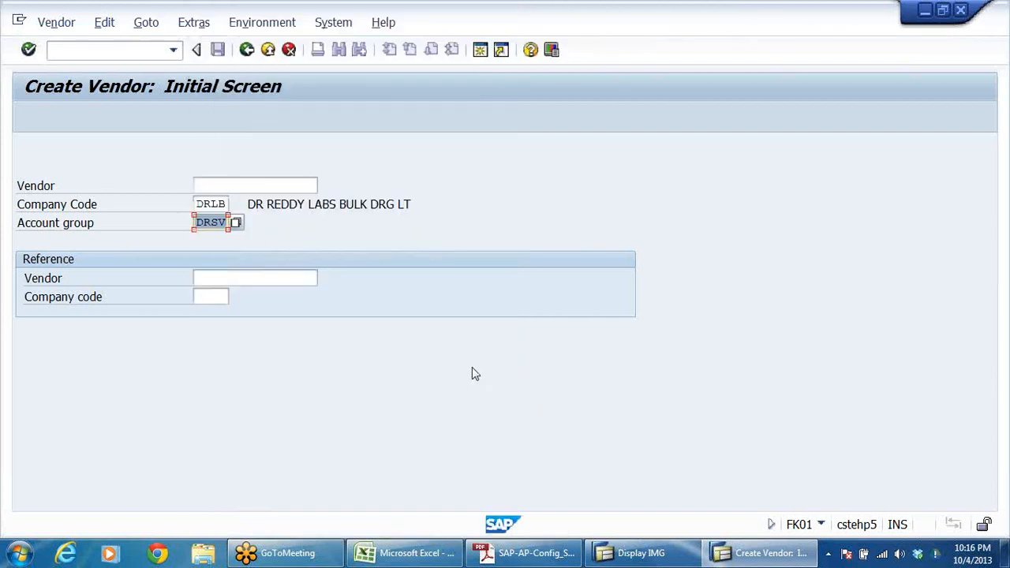
key("Return")
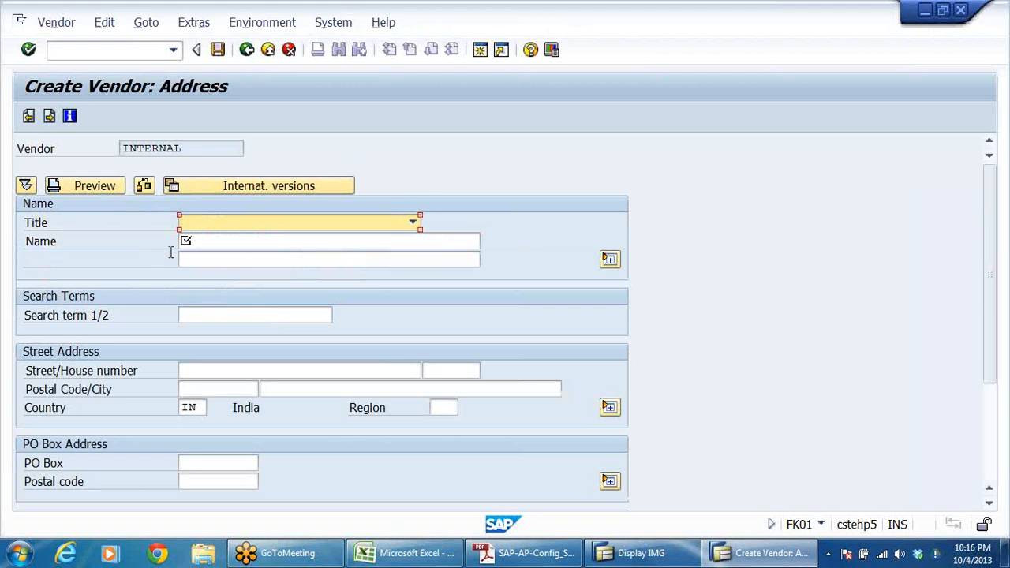
Enter MEHTA &CO - LEGAL ADVISORS as the vendor's name
left_click(202, 245)
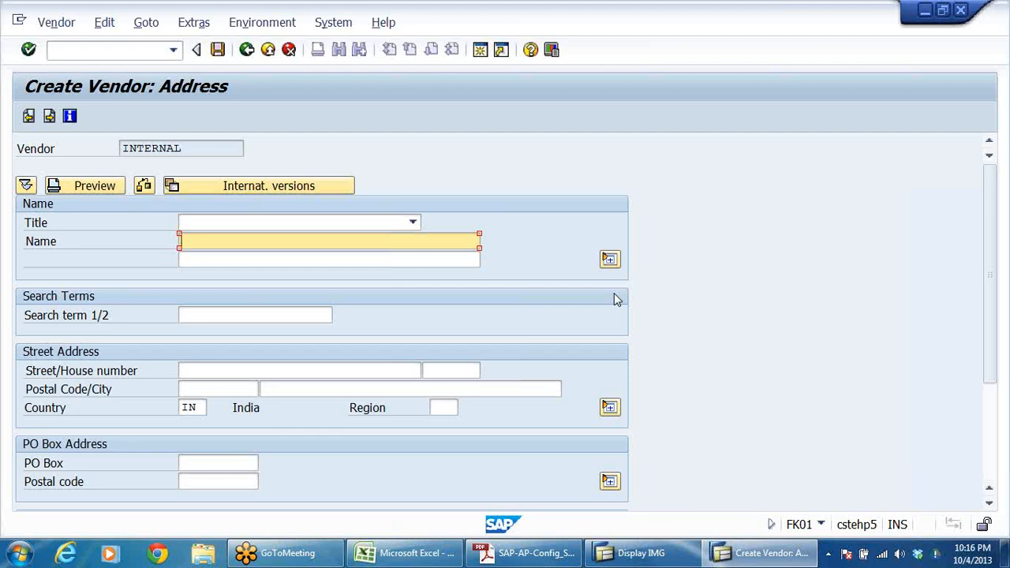
type("MEHTA &c")
key("BackSpace")
type("CO - LEGAL ADVISORS")
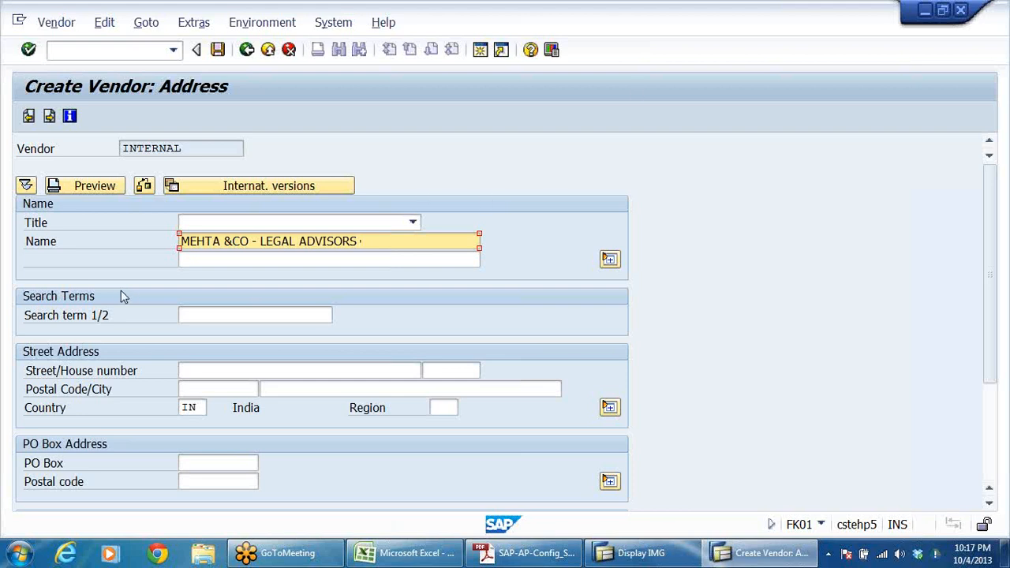
Copy MEHTA &CO from the vendor name into the first search term
left_click(214, 314)
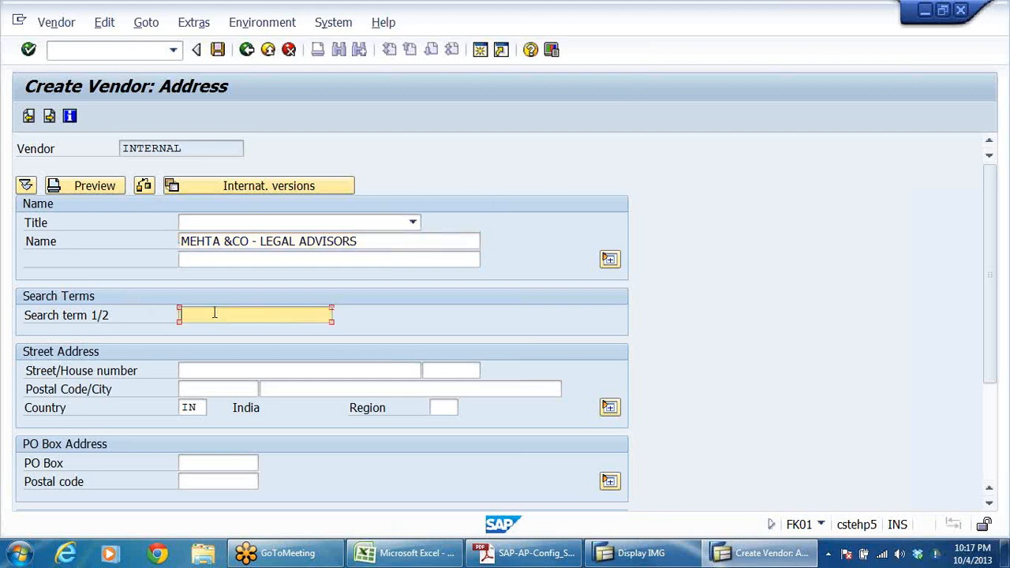
left_click(247, 241)
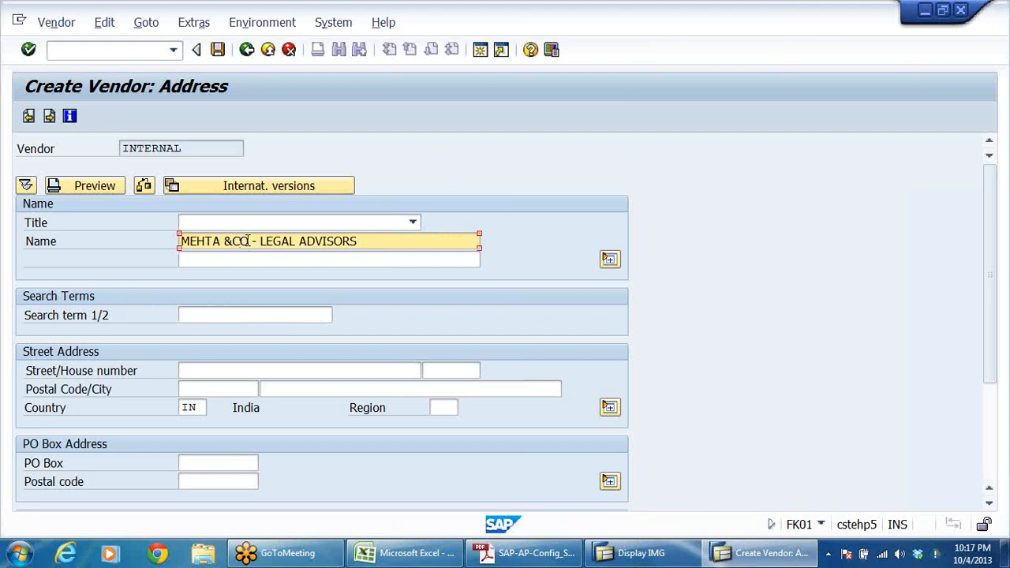
left_click_drag(250, 241, 138, 293)
key("ctrl+c")
left_click(298, 314)
key("ctrl+v")
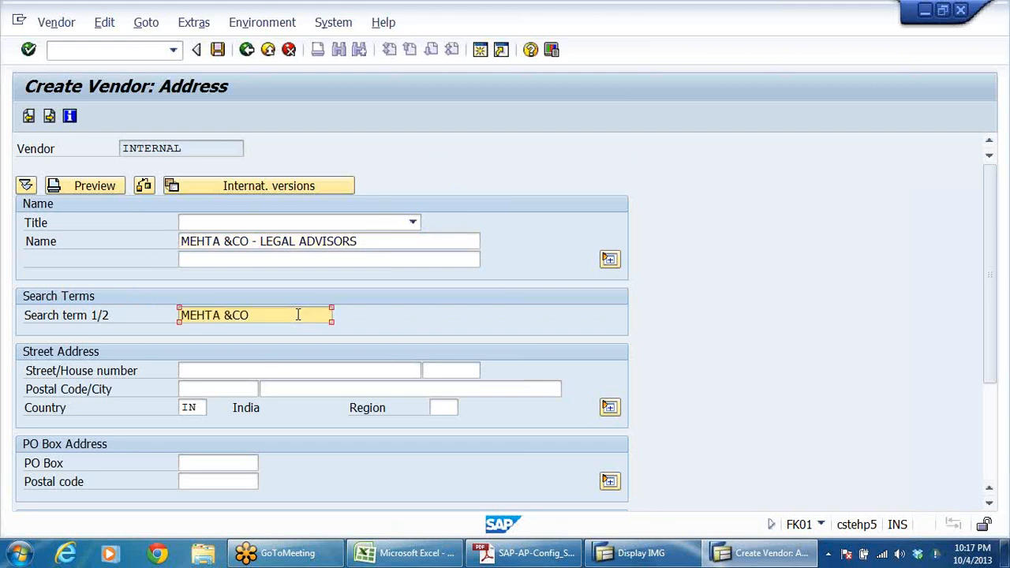
Fill in the postal code and city of the vendor's street address
left_click(241, 389)
left_click(241, 389)
left_click(234, 398)
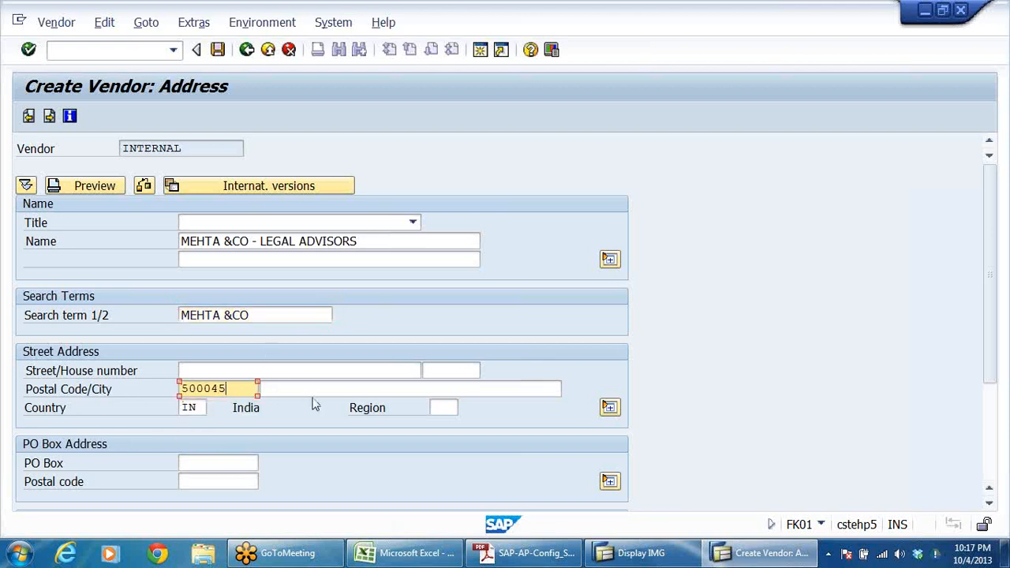
left_click(320, 390)
left_click(320, 390)
left_click(323, 406)
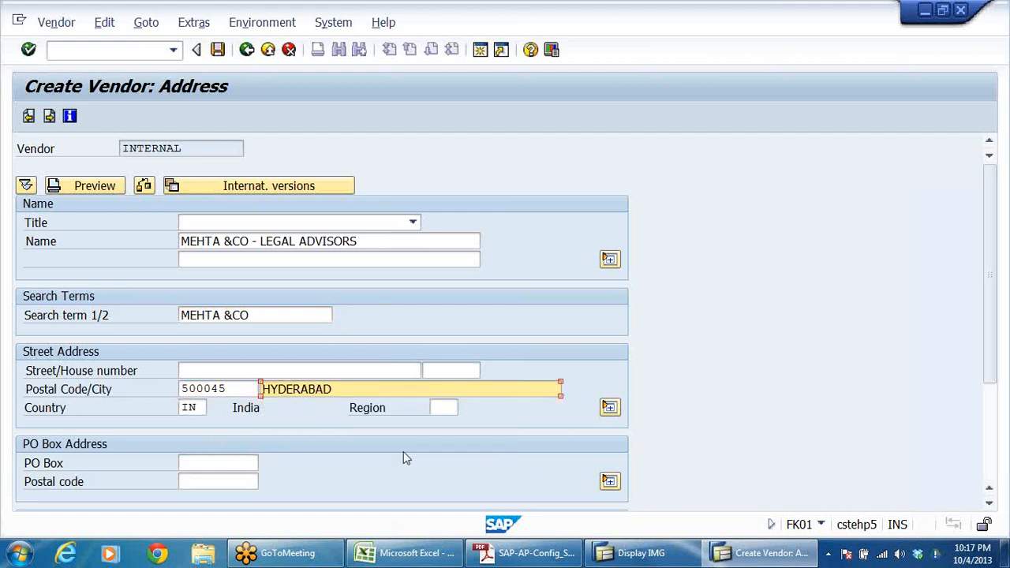
scroll(399, 458, "down", 3)
scroll(361, 331, "up", 3)
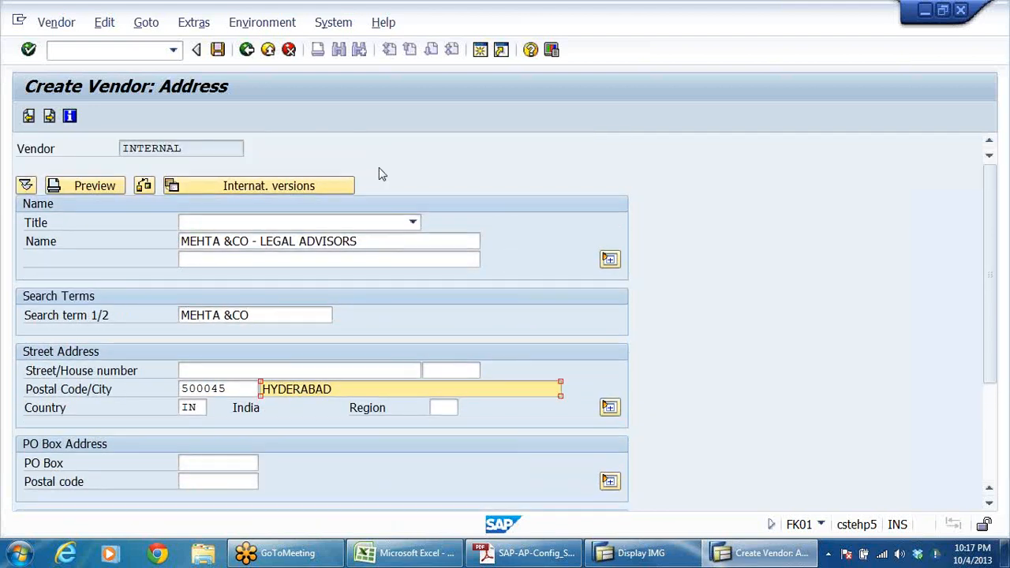
Confirm the address and advance past the control data to the vendor's accounting information without further entries
key("Return")
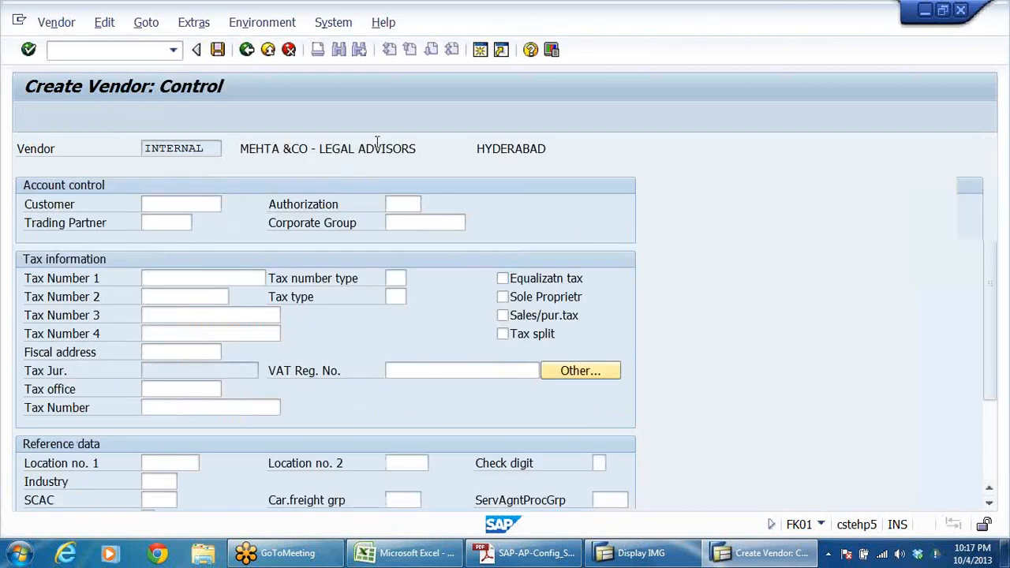
key("Return")
key("Return")
key("Return")
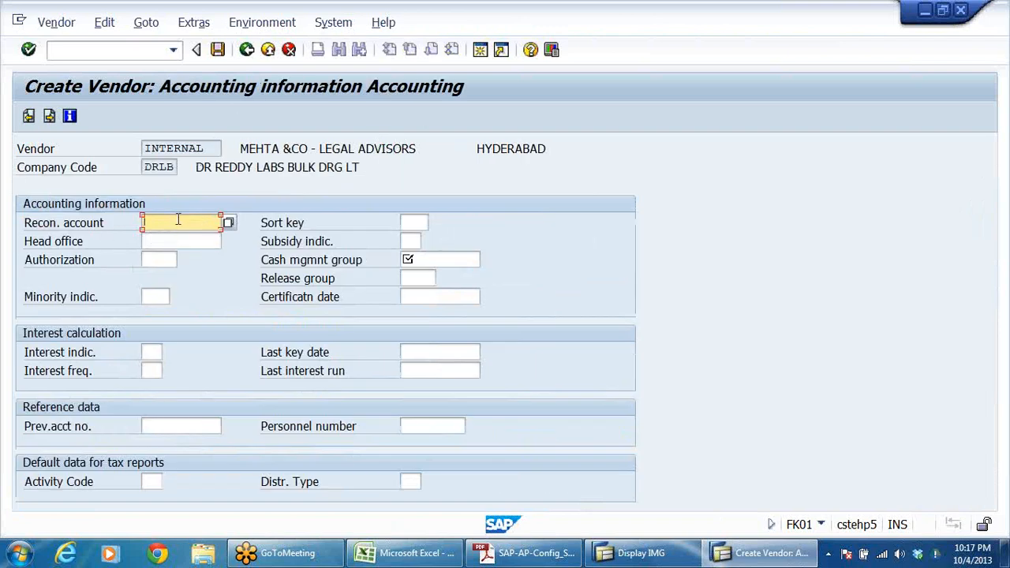
Assign reconciliation account 101202 for service vendors and set the sort key to 001
left_click(228, 223)
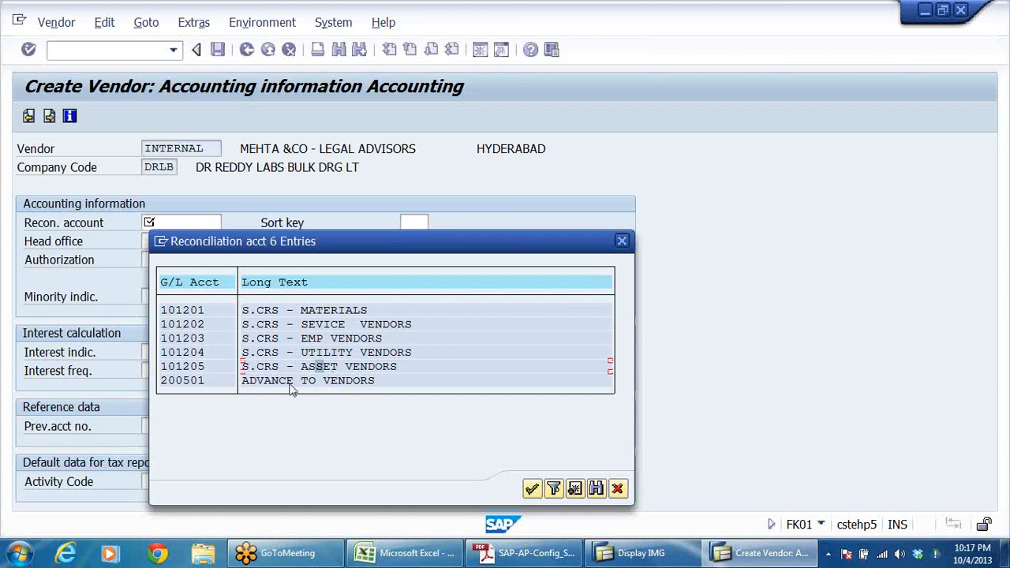
left_click(320, 324)
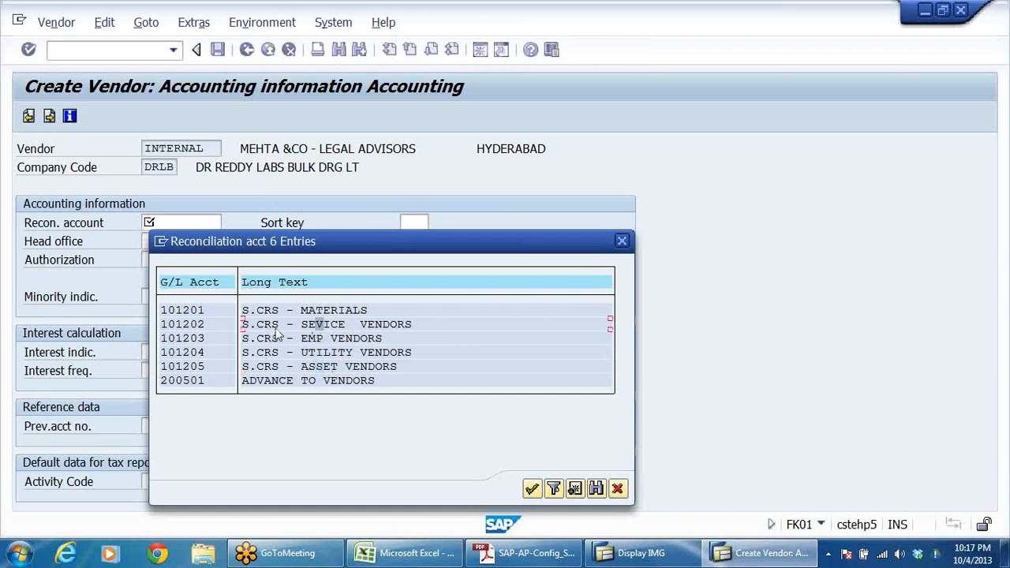
double_click(185, 324)
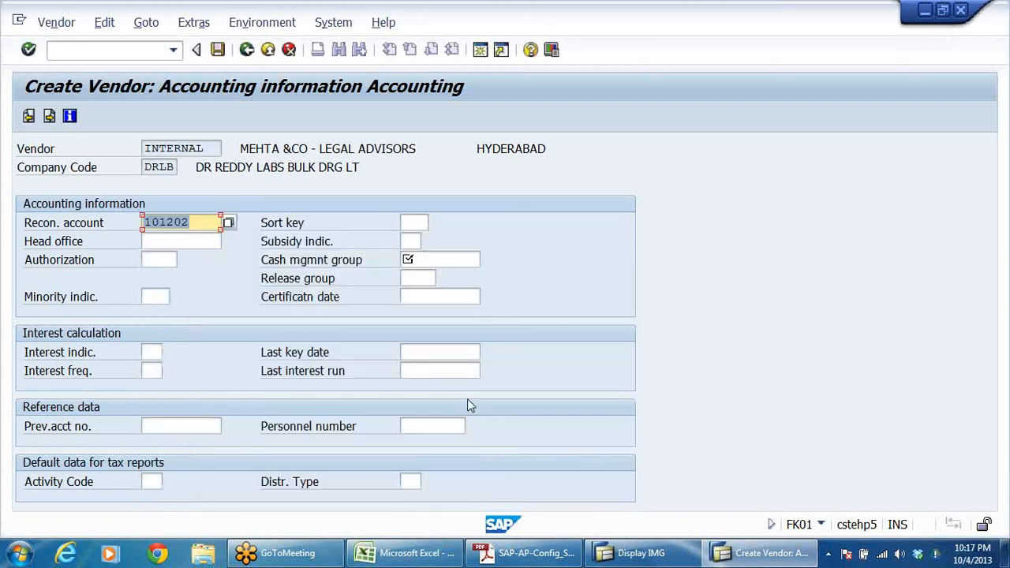
left_click(415, 224)
type("001")
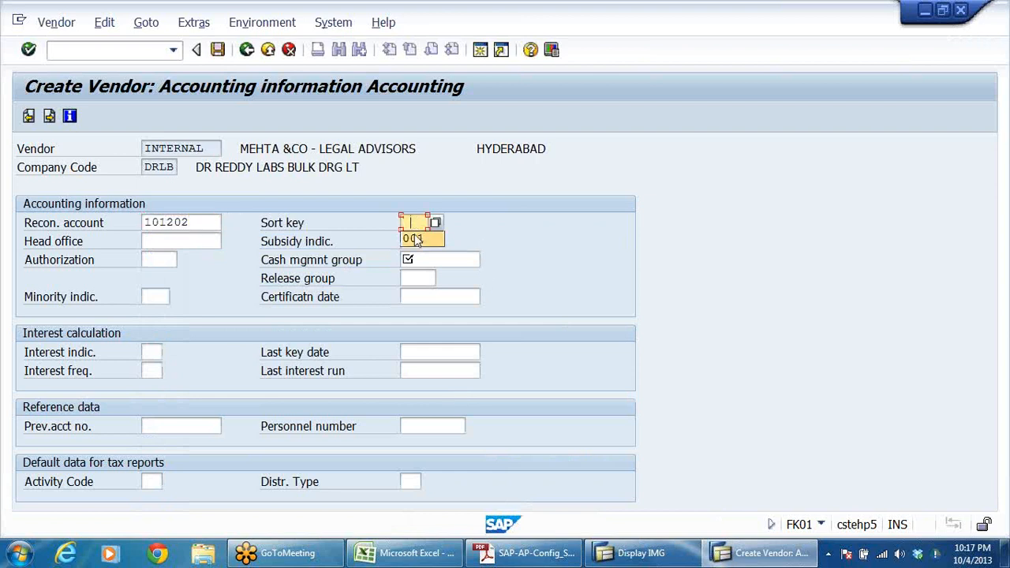
Set the cash management group to A1, domestic payments, and advance to the vendor's payment transactions
left_click(415, 260)
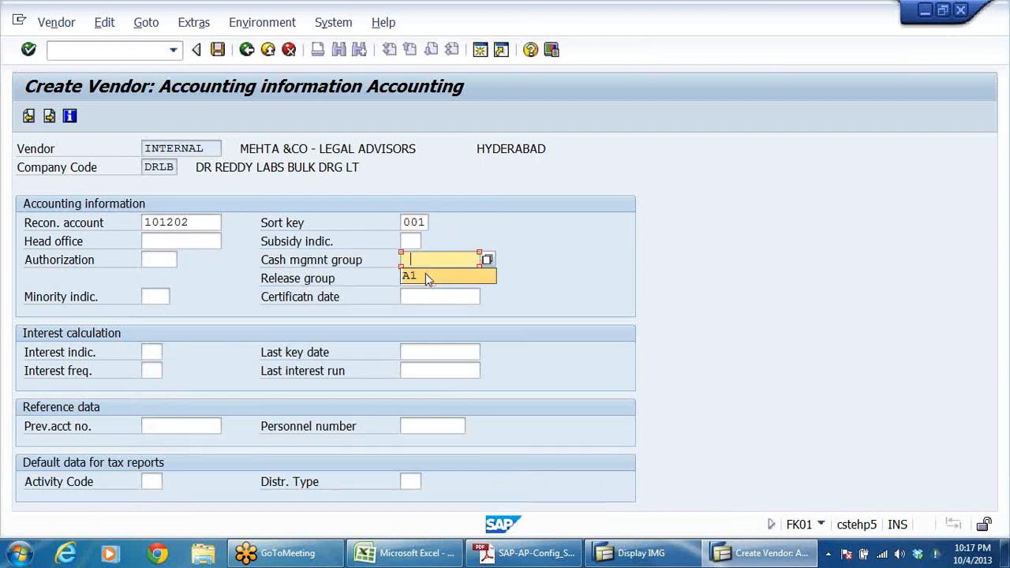
left_click(425, 275)
left_click(487, 260)
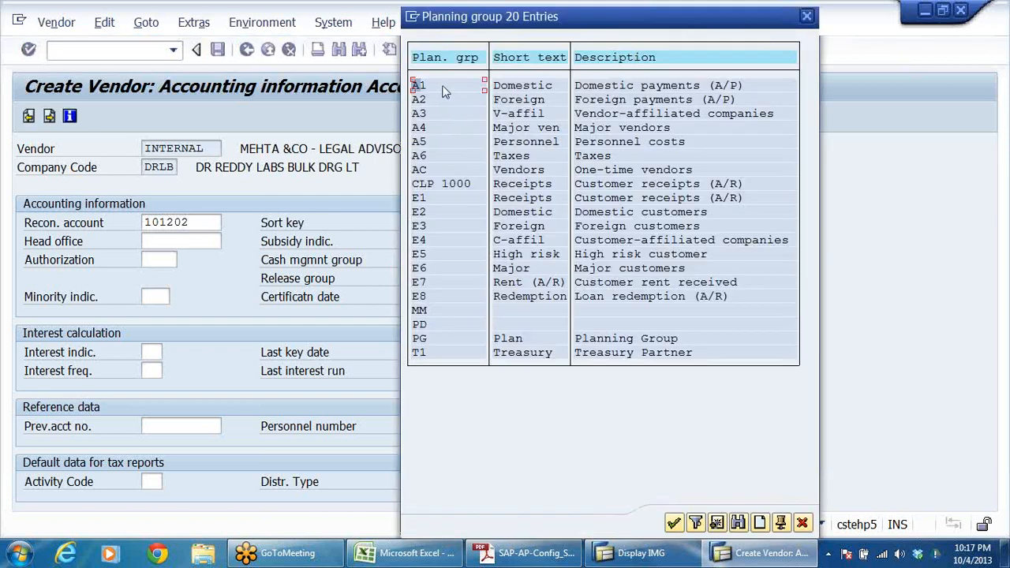
left_click(442, 87)
double_click(686, 86)
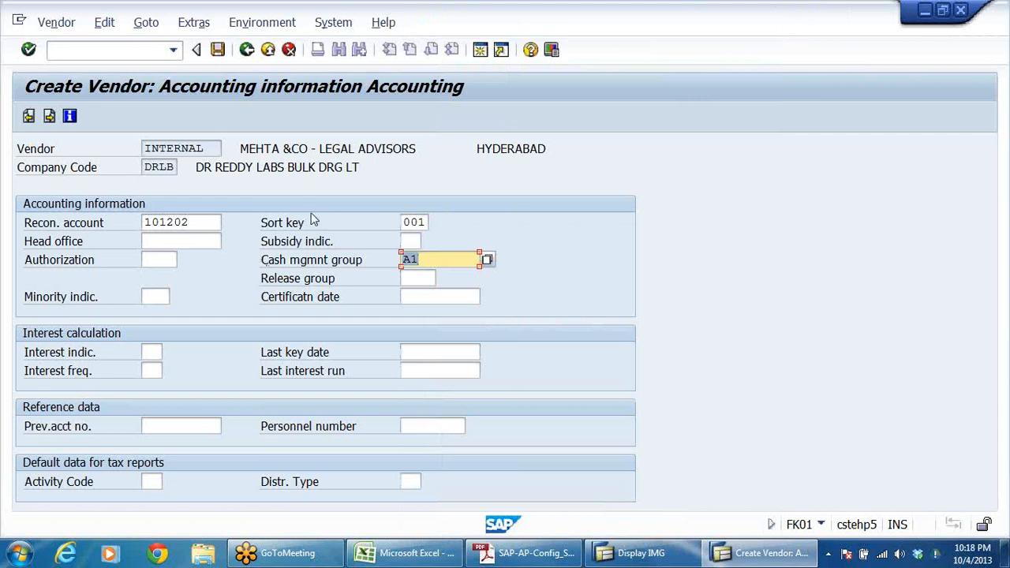
key("Return")
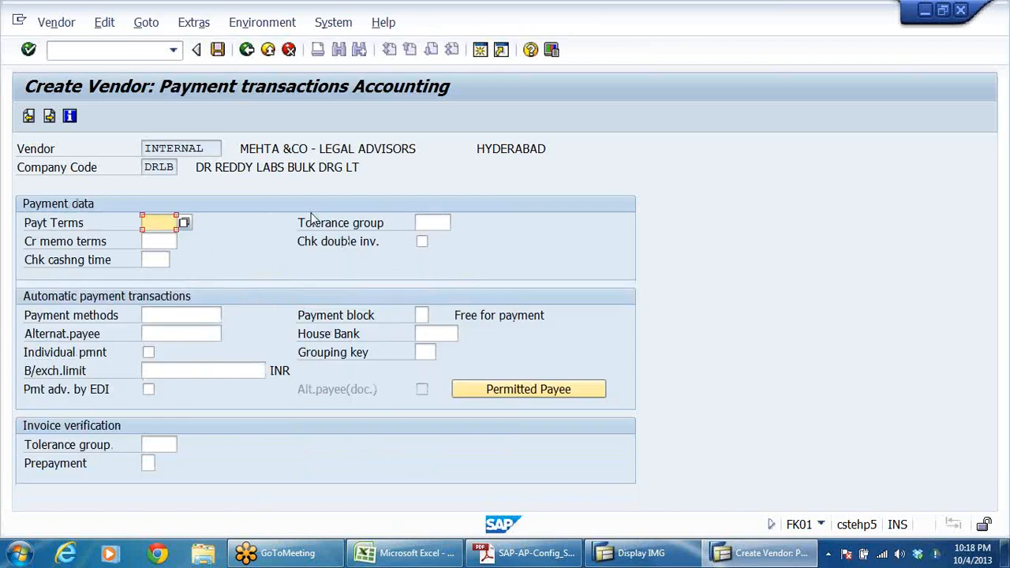
Set payment terms 0001 and payment tolerance group DR09, then advance past correspondence to the withholding tax data
key("space")
left_click(169, 240)
left_click(431, 222)
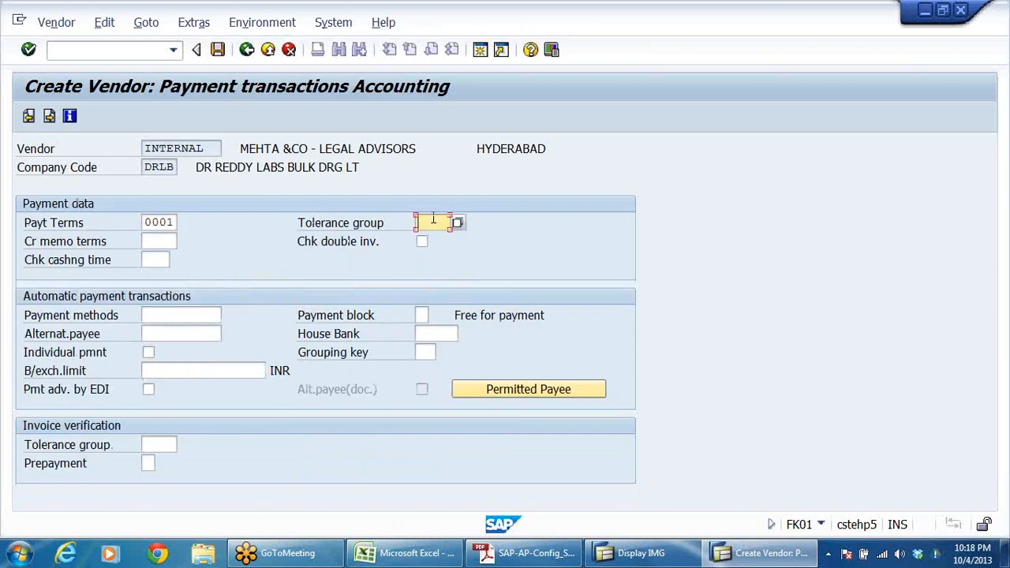
key("space")
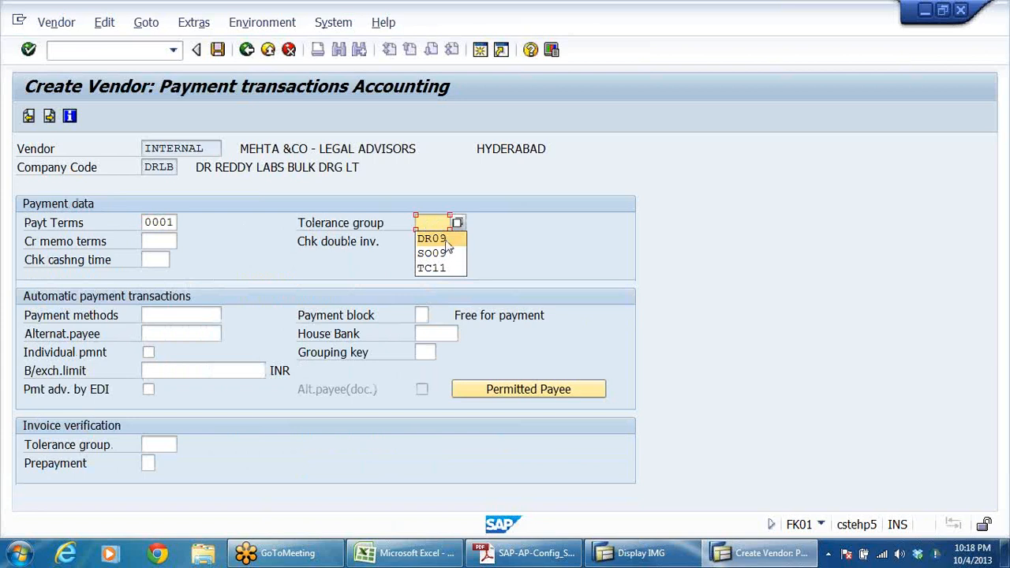
left_click(432, 238)
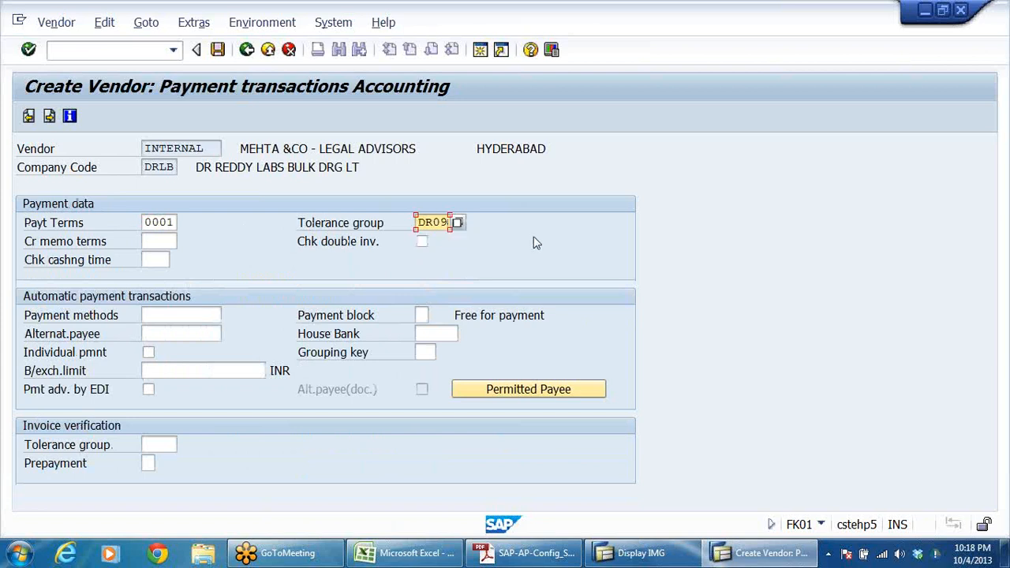
key("Return")
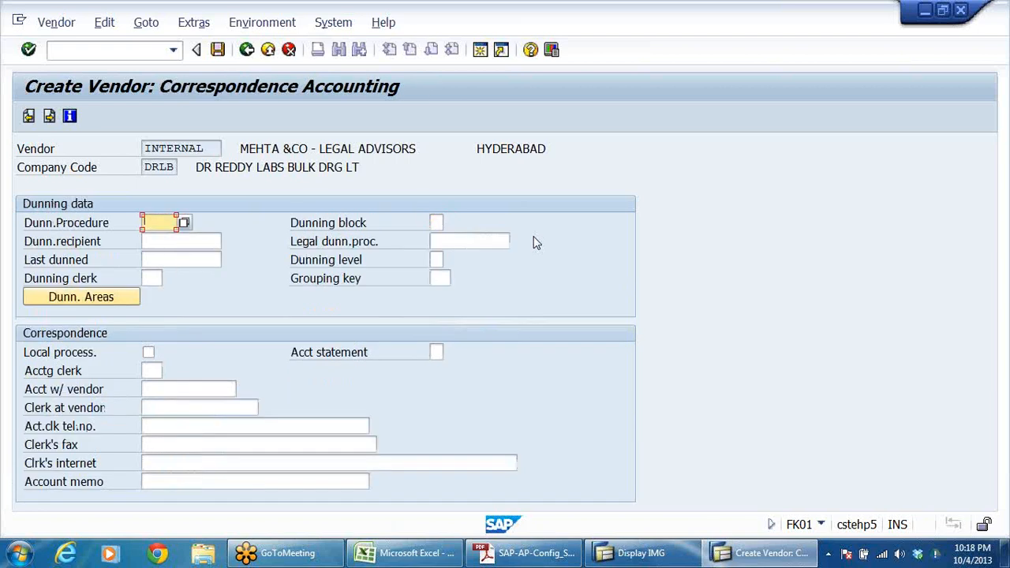
key("Return")
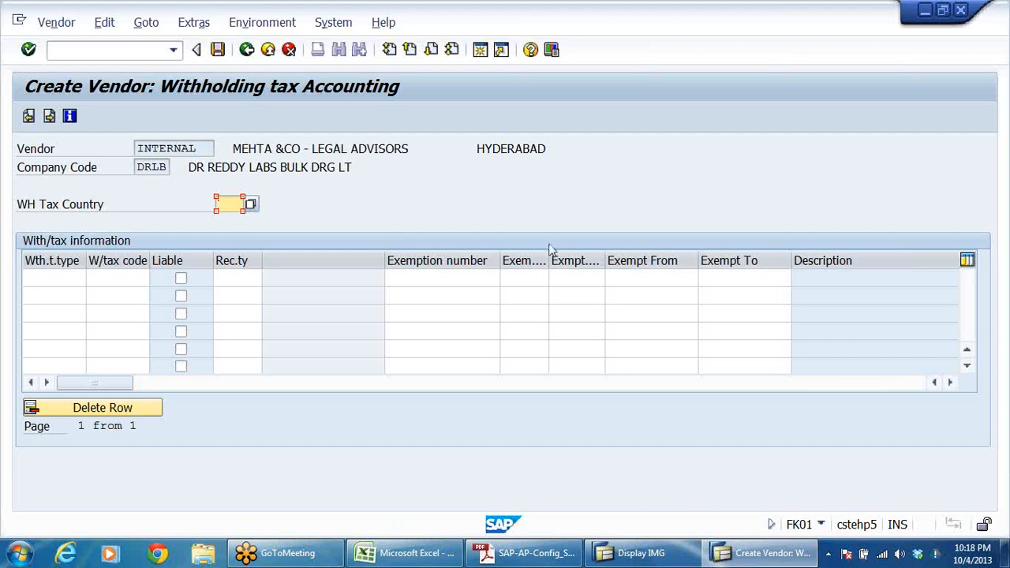
Set the withholding tax country to IN and select withholding tax type W1 in the first row
left_click(76, 206)
left_click(241, 203)
left_click(67, 276)
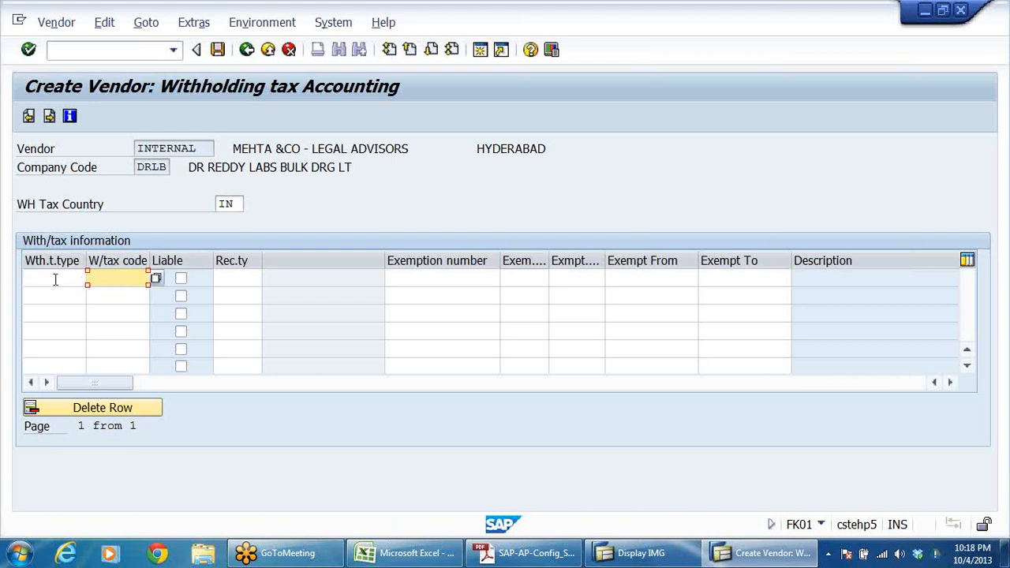
left_click(92, 278)
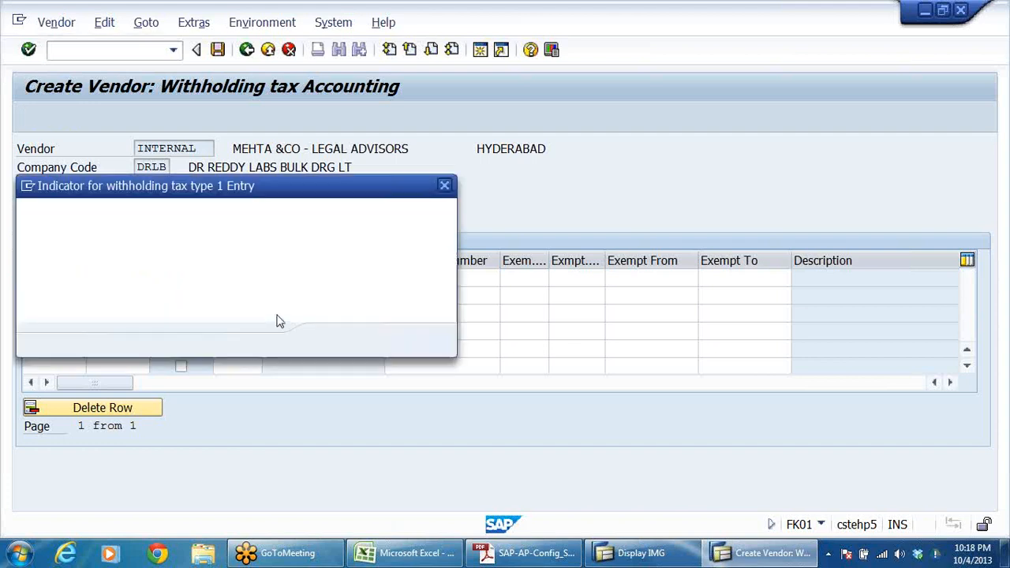
double_click(77, 263)
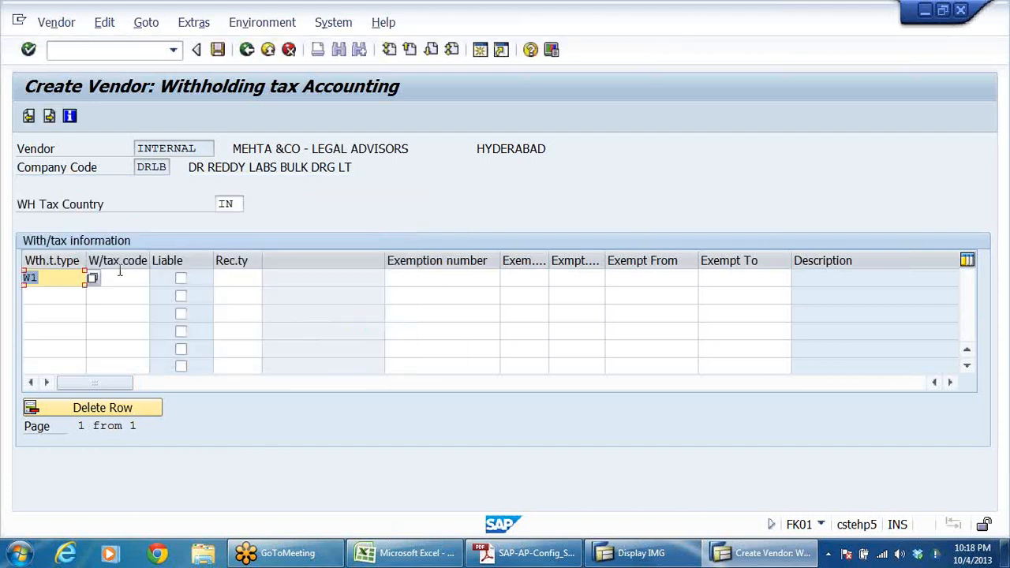
Assign withholding tax code W1 to the W1 tax type row and mark the vendor as liable
left_click(119, 277)
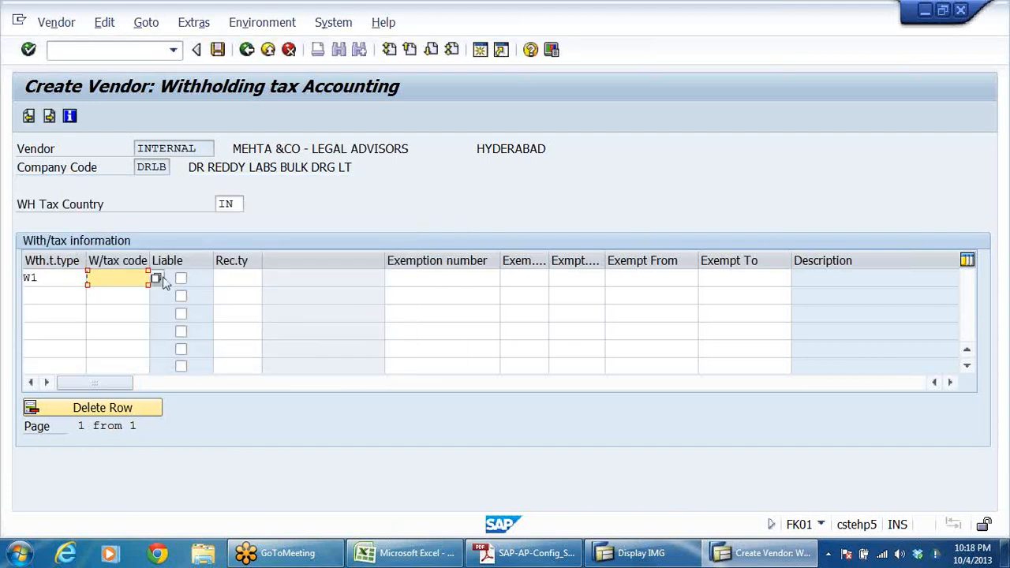
left_click(157, 281)
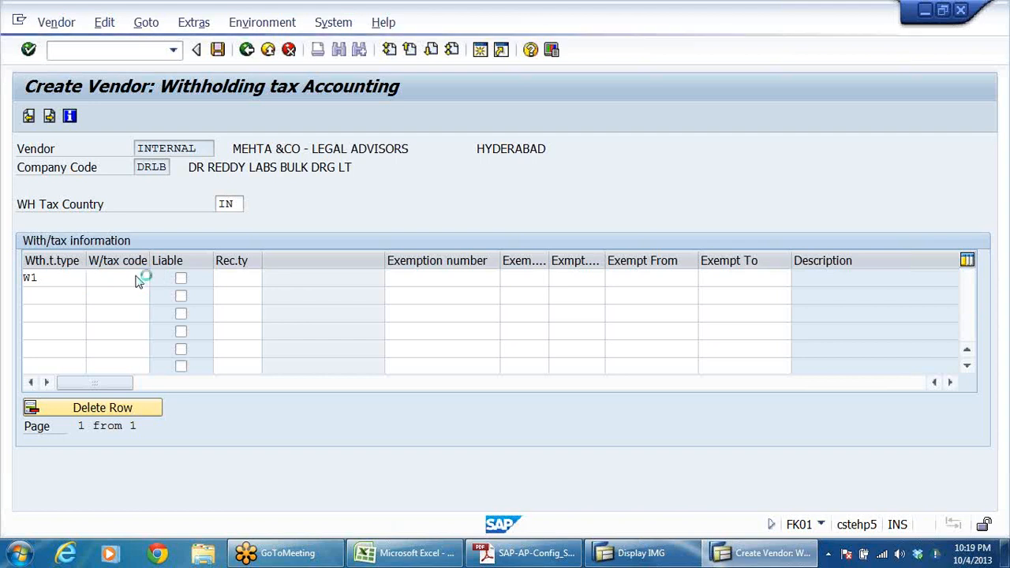
double_click(156, 267)
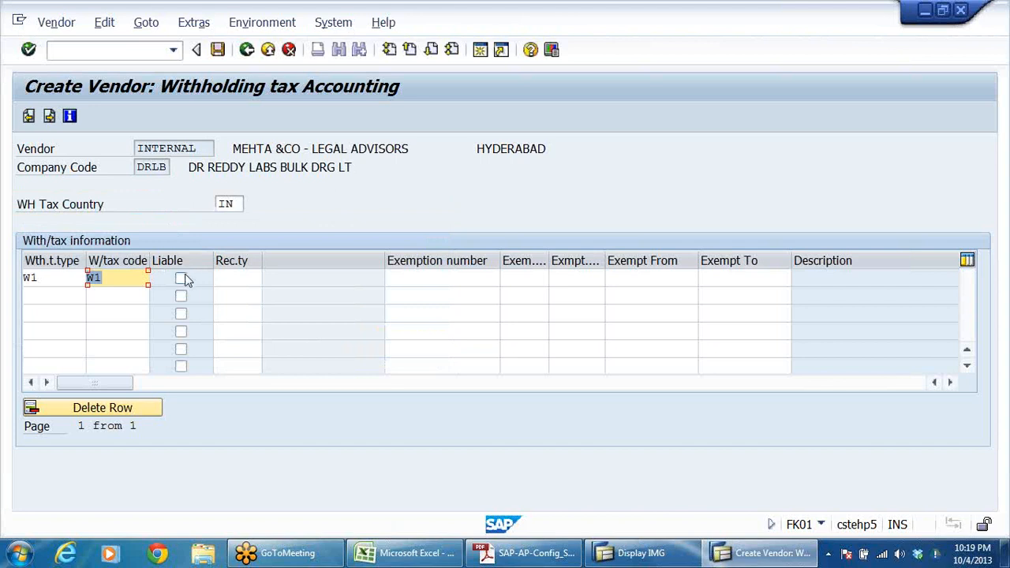
left_click(182, 280)
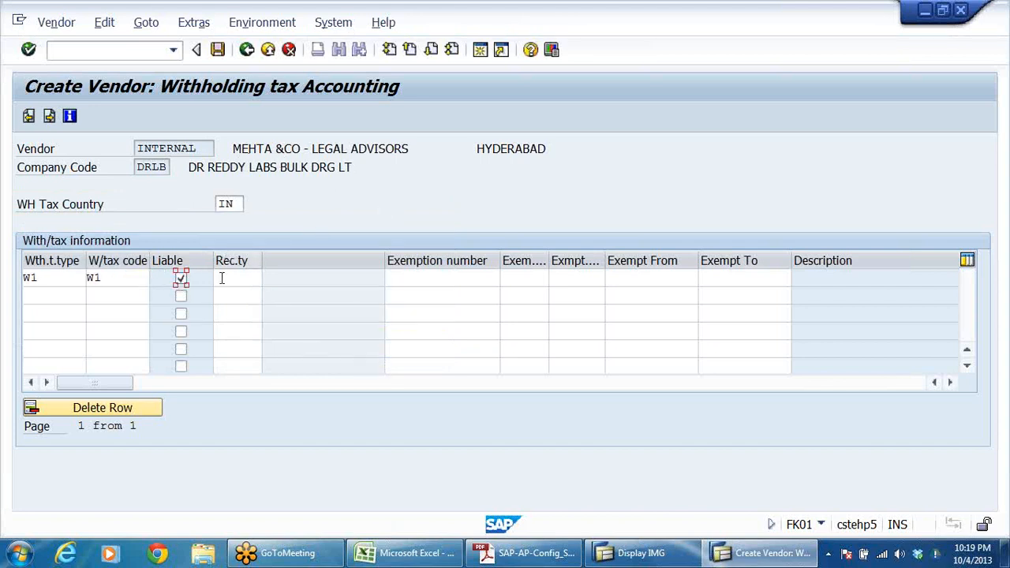
Select recipient type CO, company, for the W1 withholding tax row and confirm the entry
left_click(246, 279)
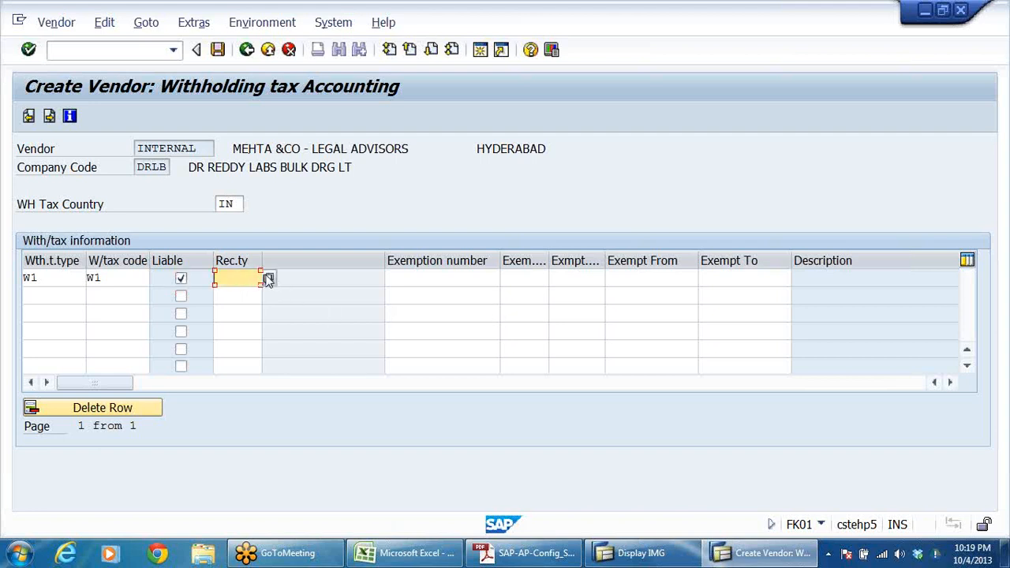
left_click_drag(262, 261, 306, 260)
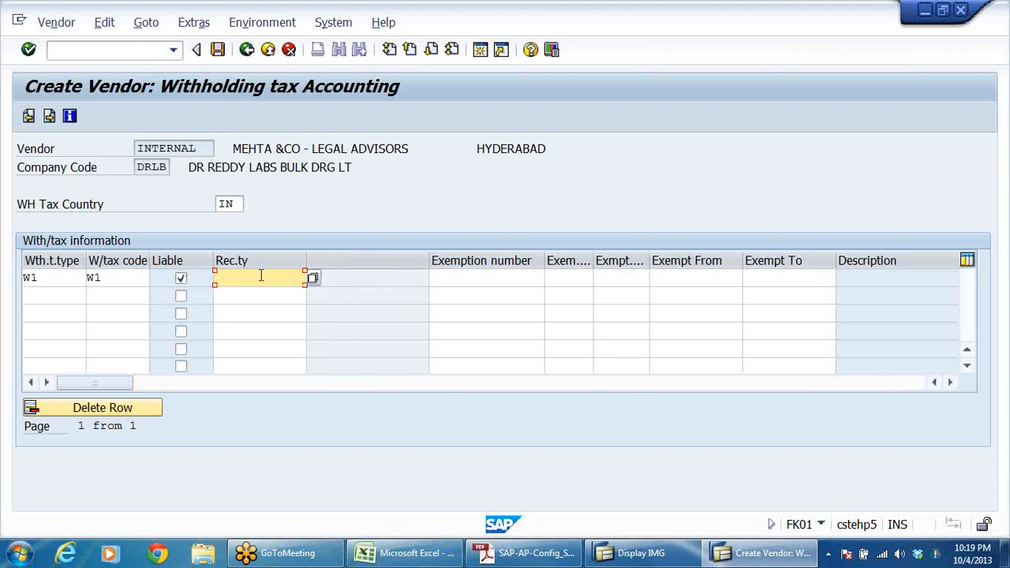
left_click(285, 311)
left_click(284, 279)
left_click(314, 281)
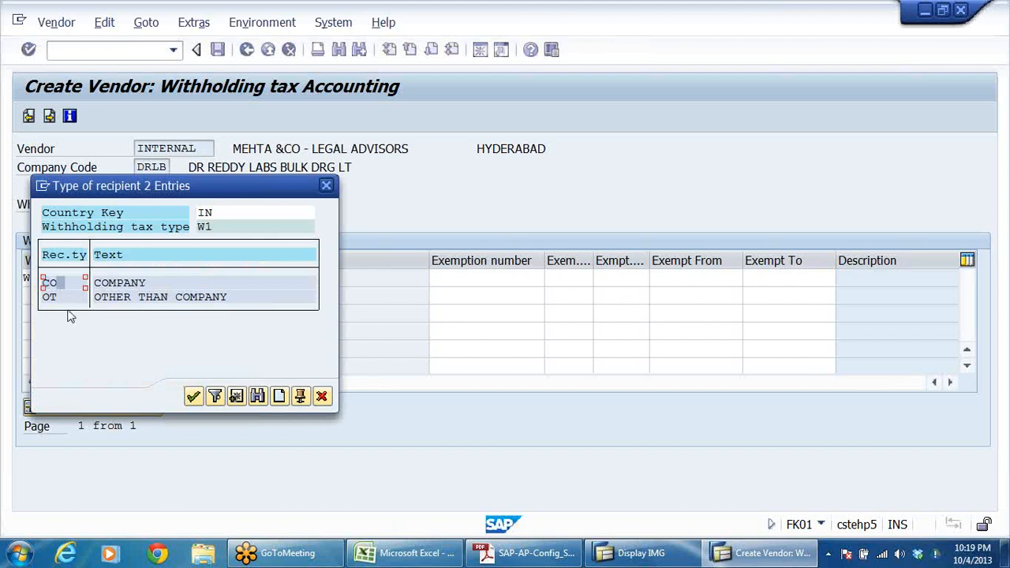
double_click(61, 287)
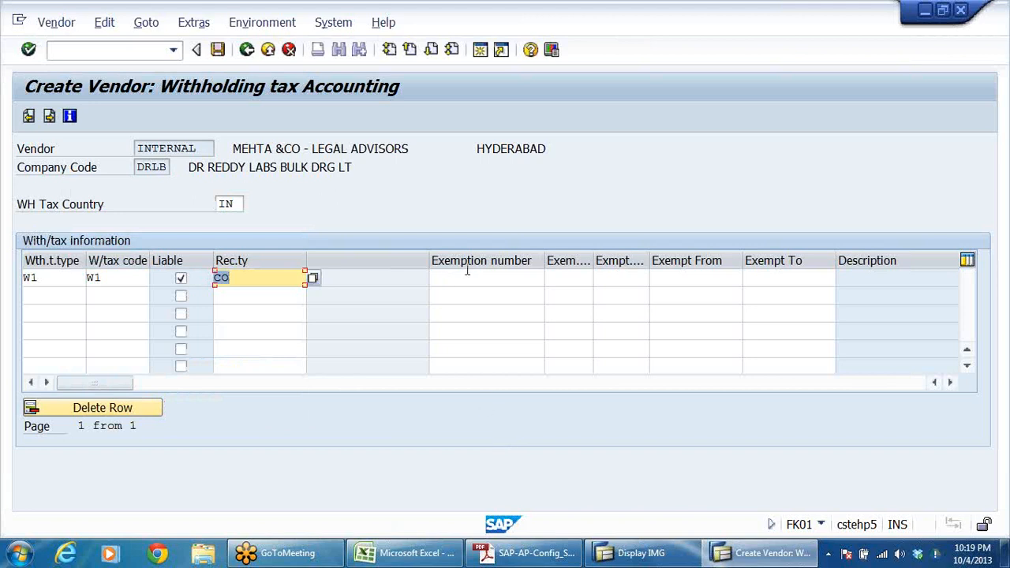
key("Return")
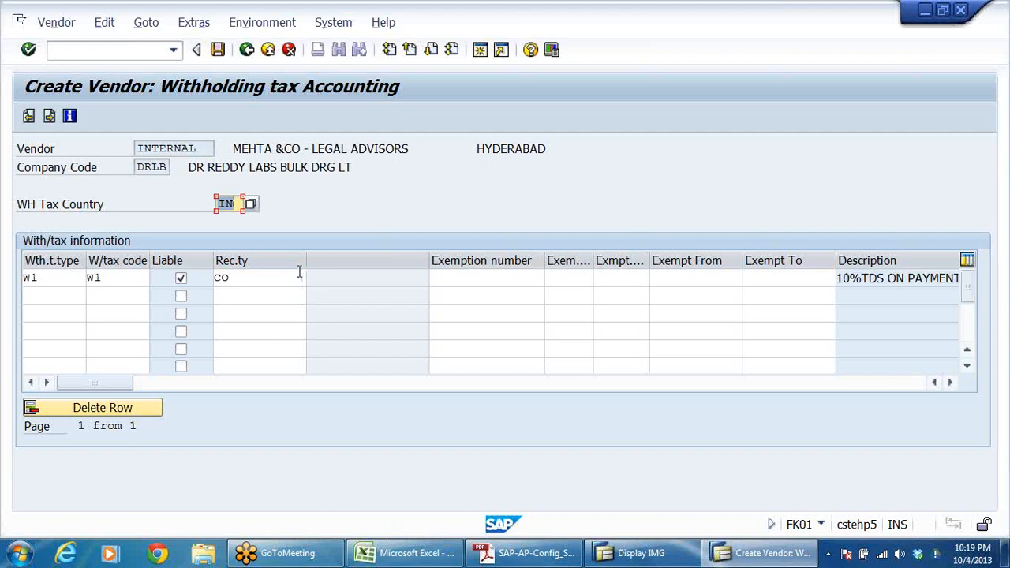
Narrow the recipient type, unnamed and Exempt To columns of the withholding tax table so the description fits
left_click_drag(306, 261, 254, 260)
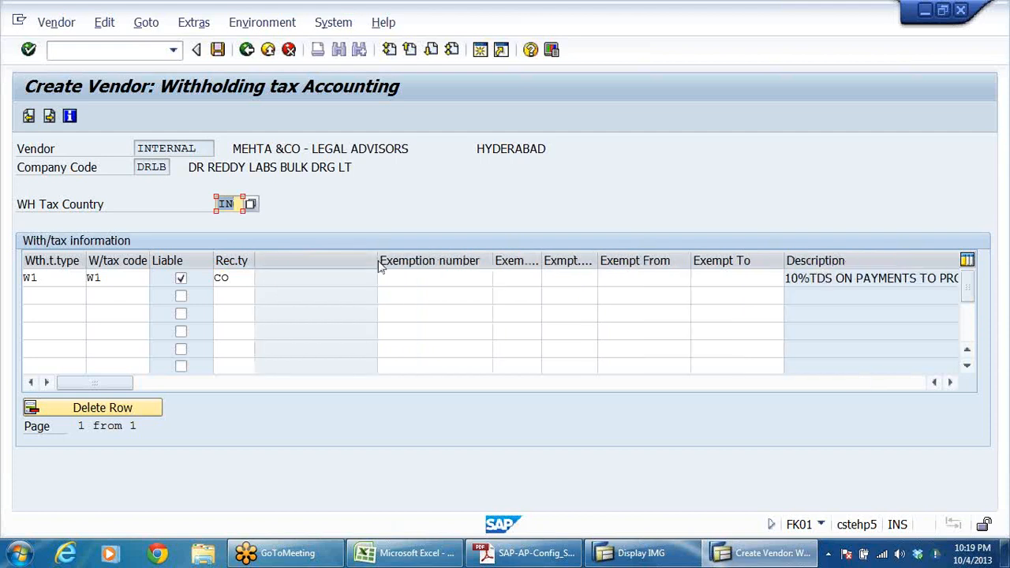
left_click_drag(375, 261, 304, 259)
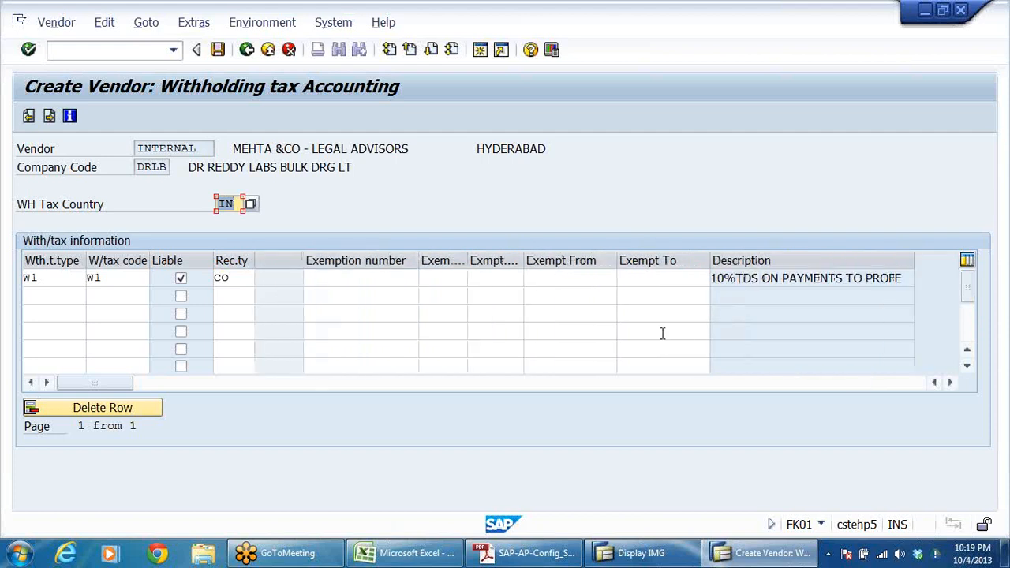
left_click_drag(707, 259, 666, 260)
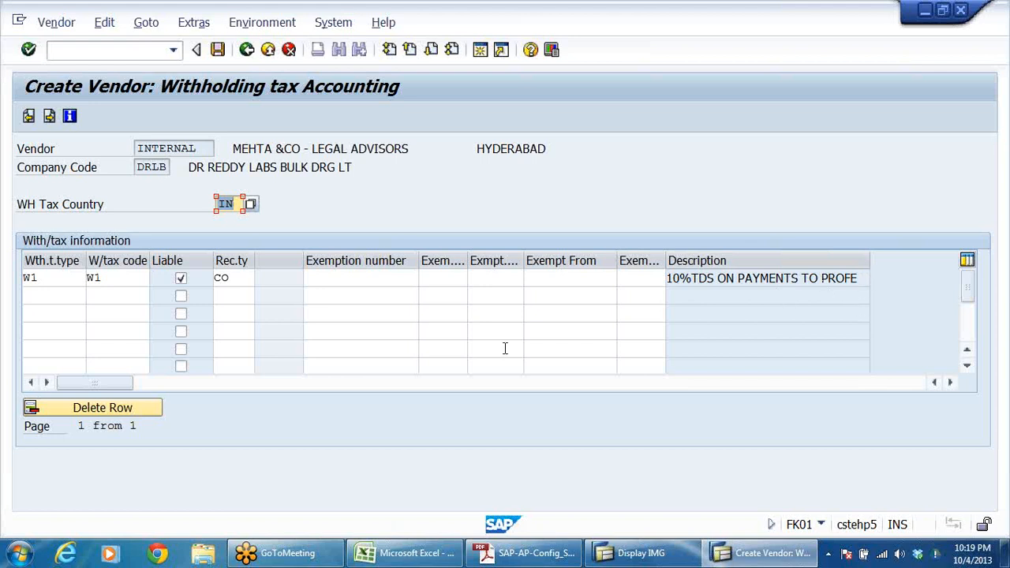
Save the new vendor and exit vendor creation to the SAP Easy Access menu
left_click(219, 49)
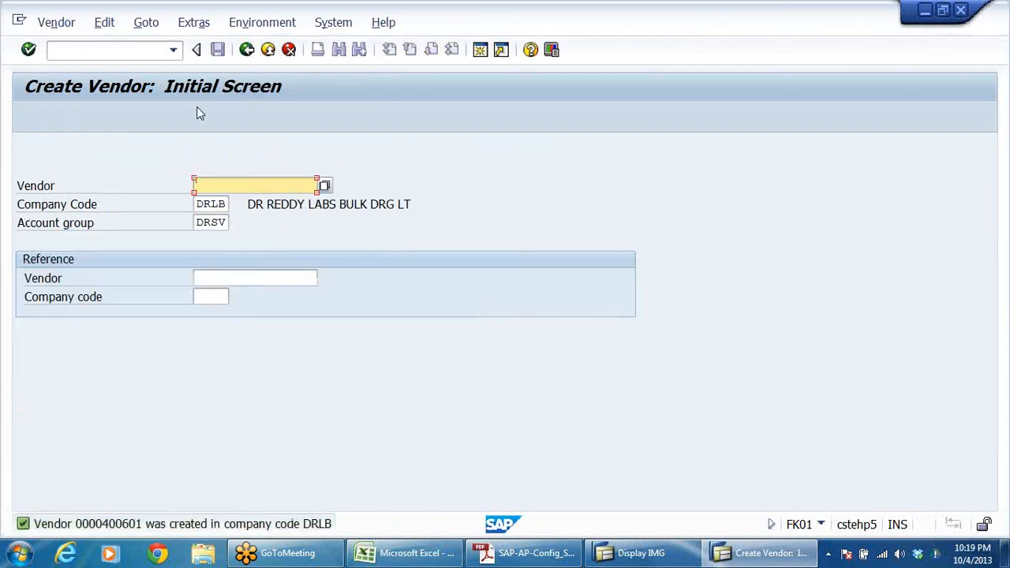
left_click(268, 51)
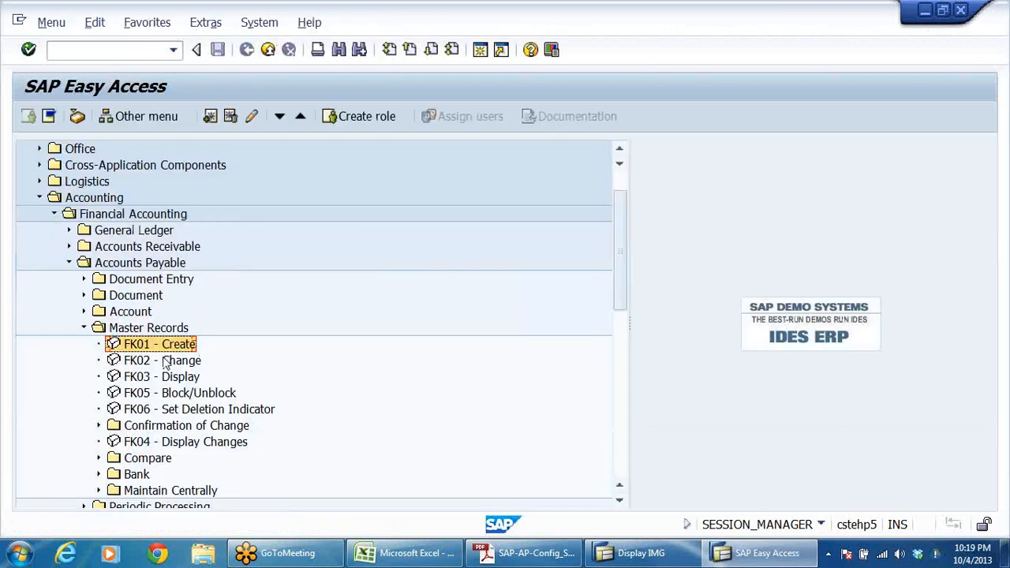
Open the address data of MEHTA &CO - LEGAL ADVISORS for changing with FK02 and set the title to Company
left_click(165, 361)
double_click(165, 362)
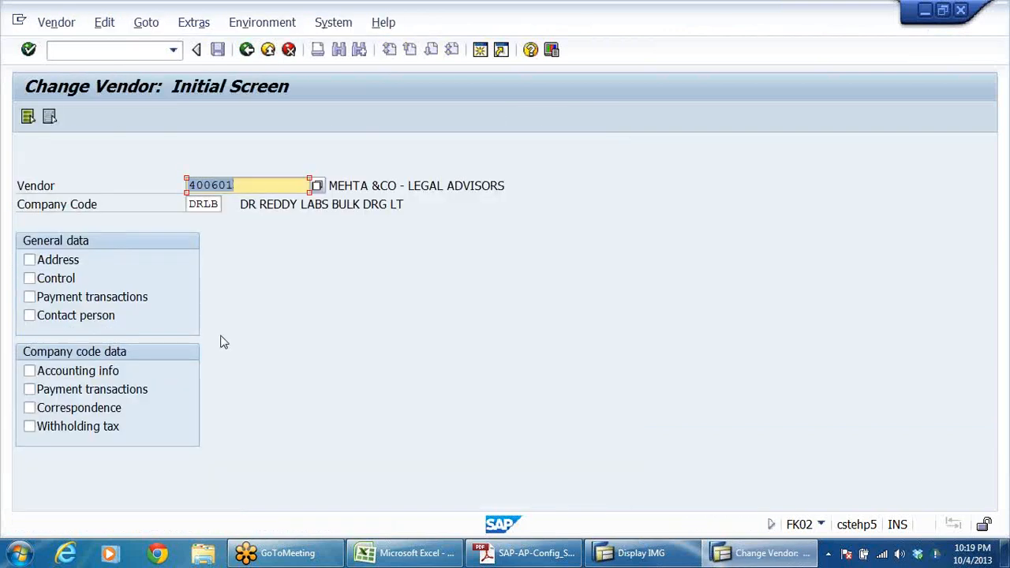
left_click(53, 264)
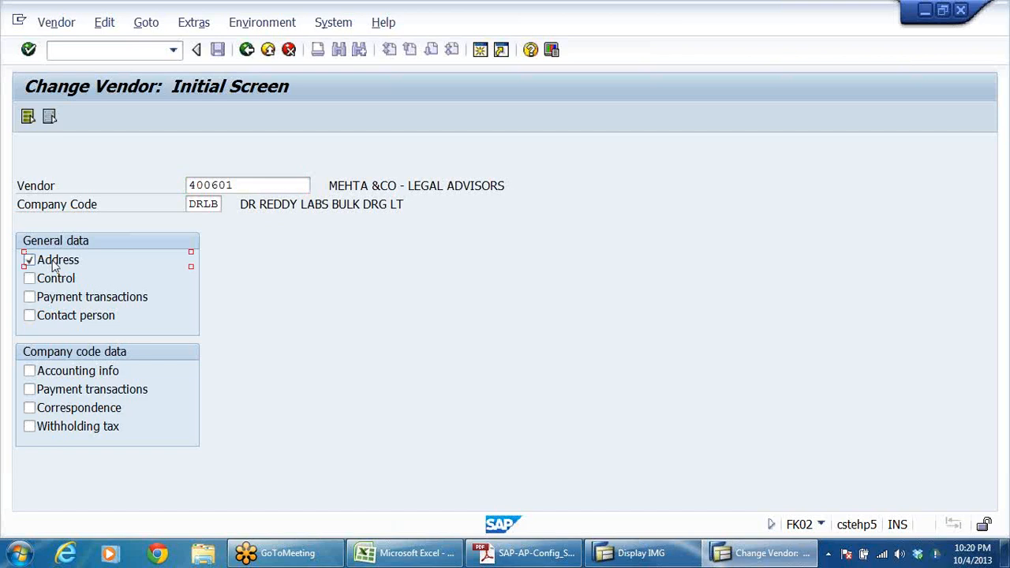
key("Return")
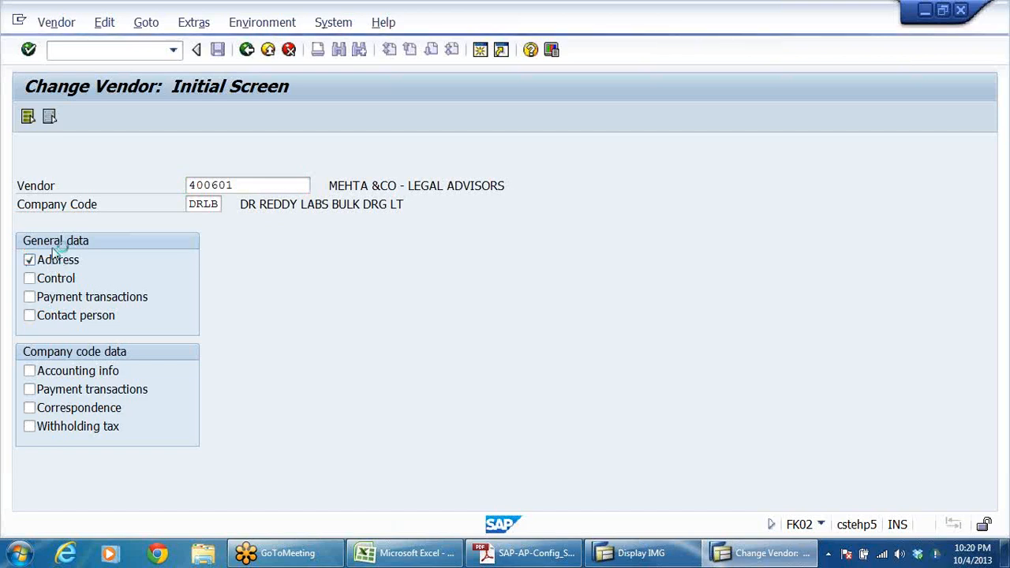
left_click(413, 222)
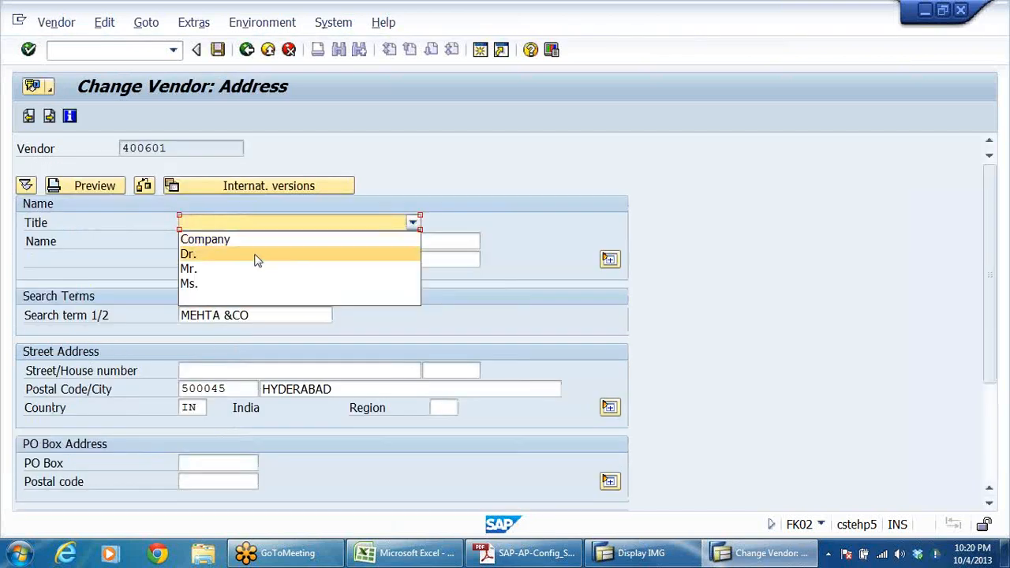
left_click(245, 244)
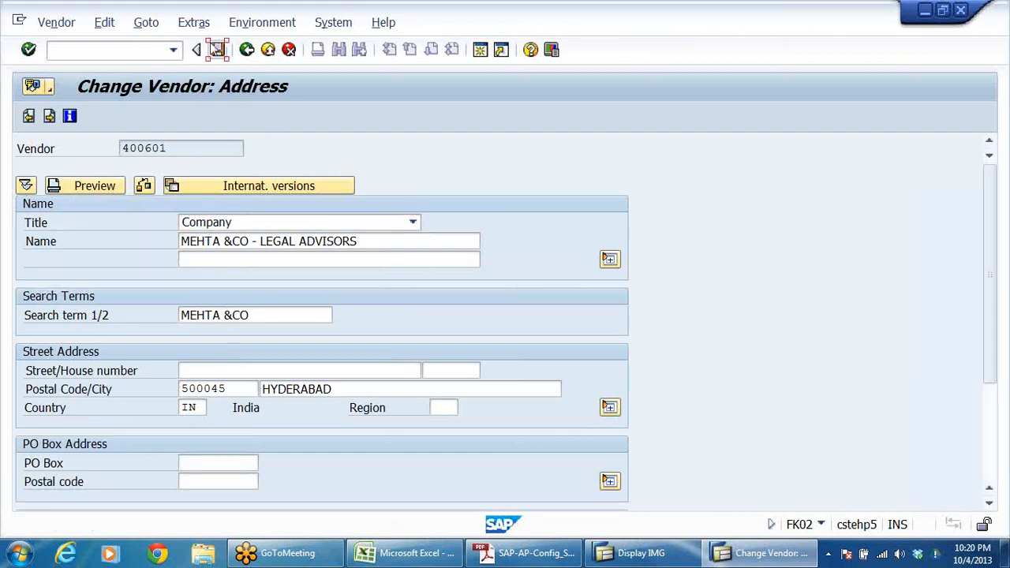
Save the vendor's changed address data, leave FK02 and open central G/L account maintenance with FS00
left_click(219, 51)
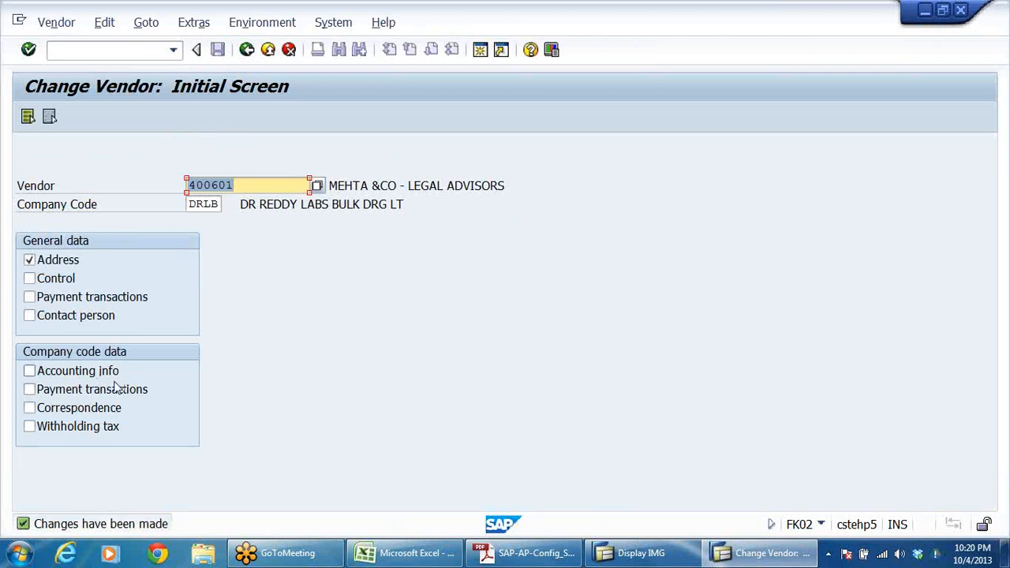
left_click(247, 50)
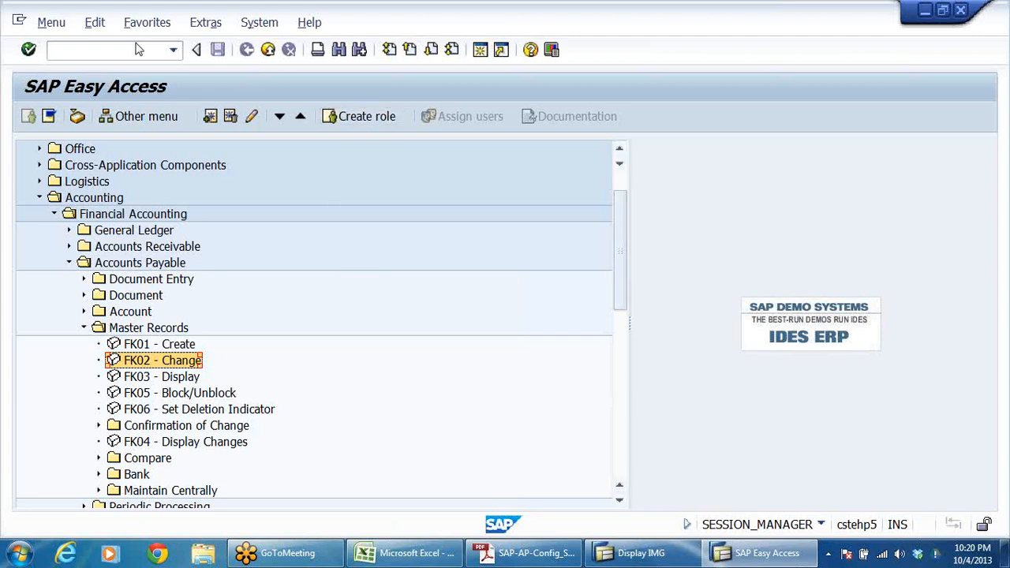
left_click(173, 50)
left_click(63, 70)
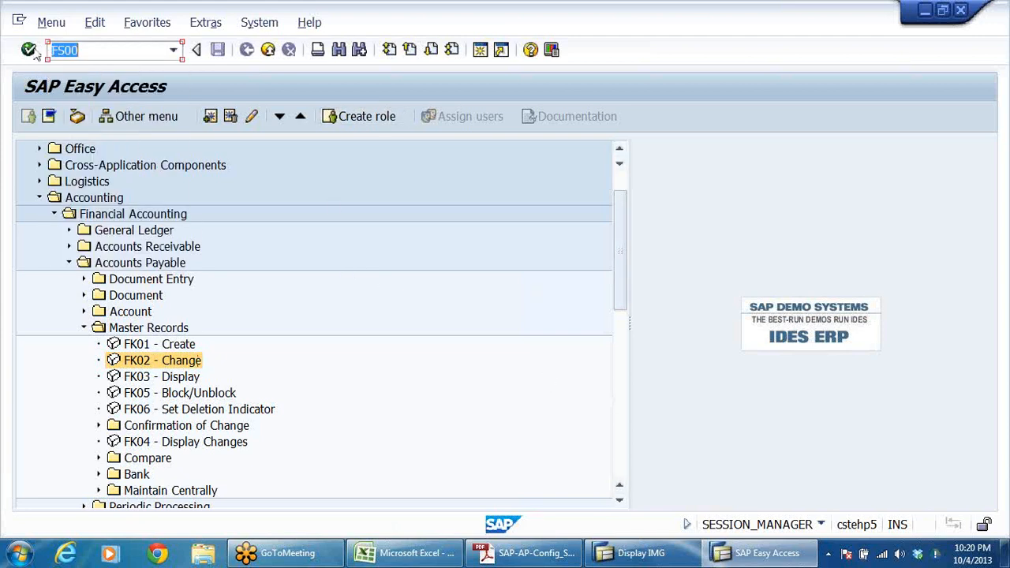
key("Return")
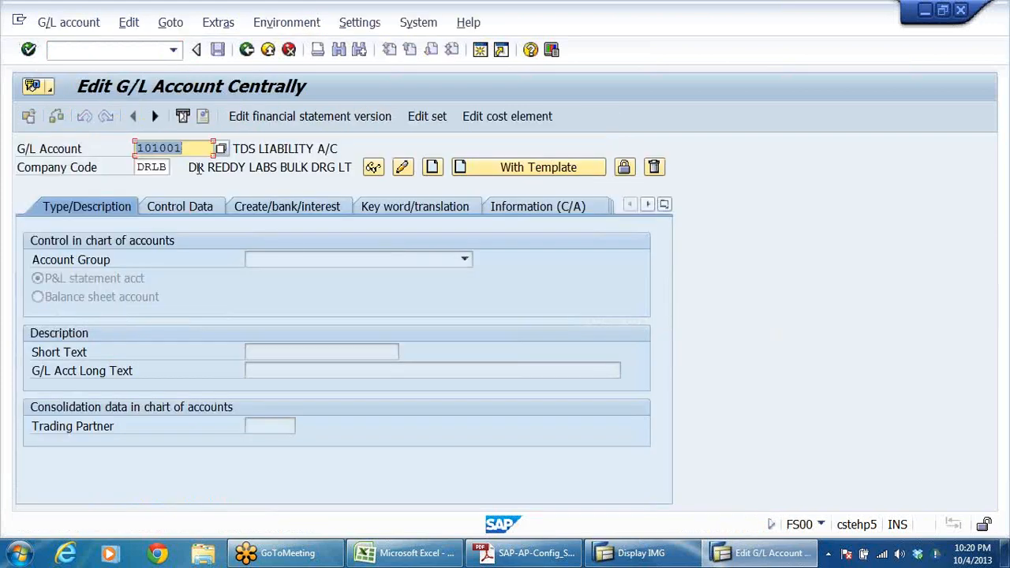
Examine the G/L accounts of company code DRLB for the numbers used in the 4003xx expense range, and close the list
left_click(220, 148)
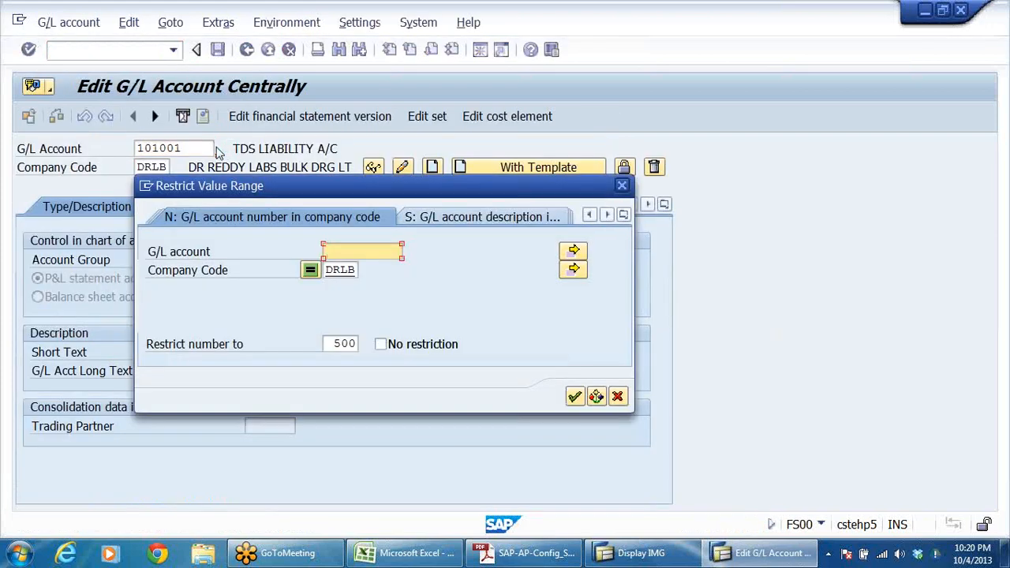
key("Return")
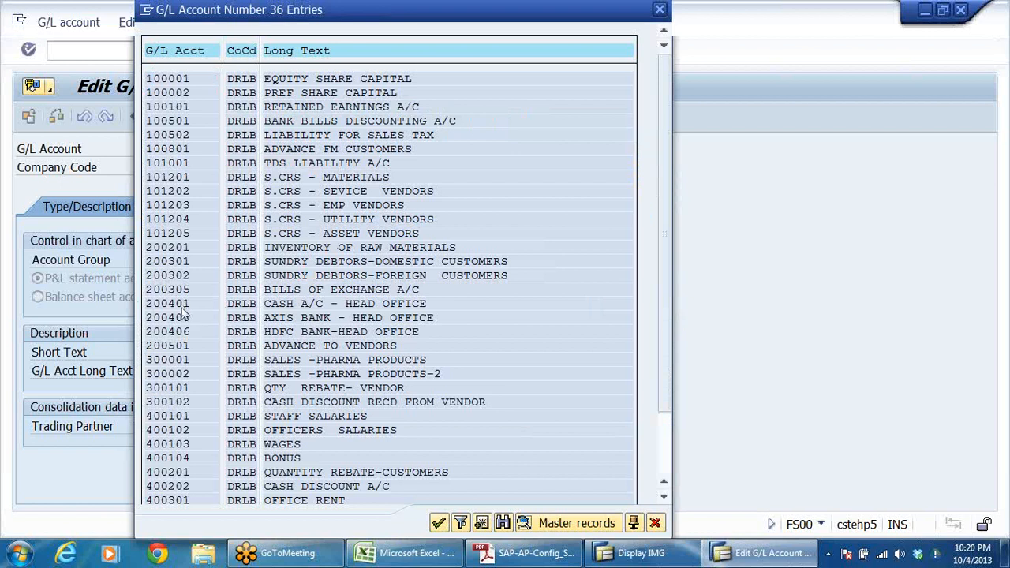
scroll(186, 309, "down", 1)
scroll(188, 394, "down", 1)
left_click(297, 416)
scroll(324, 444, "down", 1)
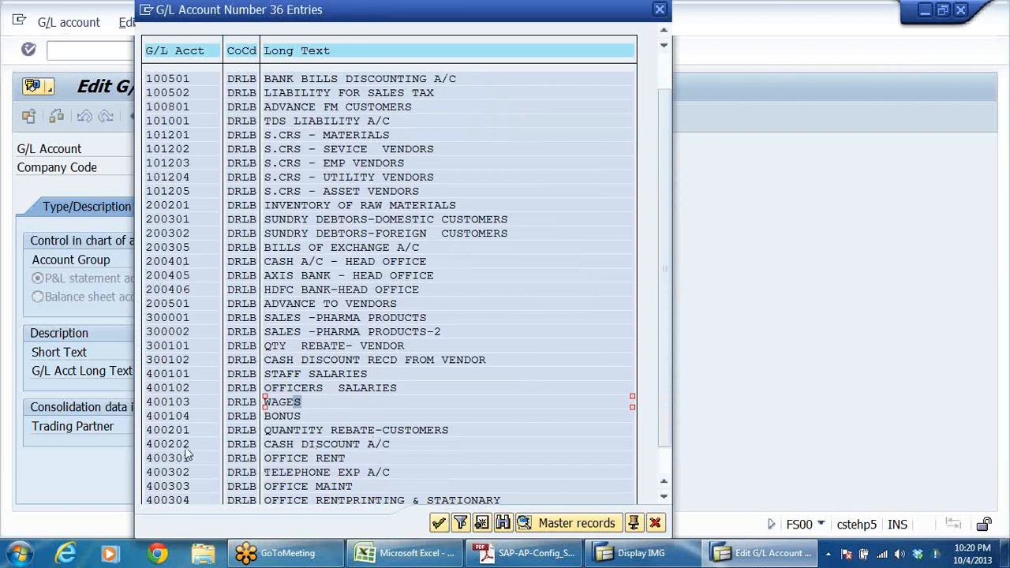
scroll(188, 455, "down", 3)
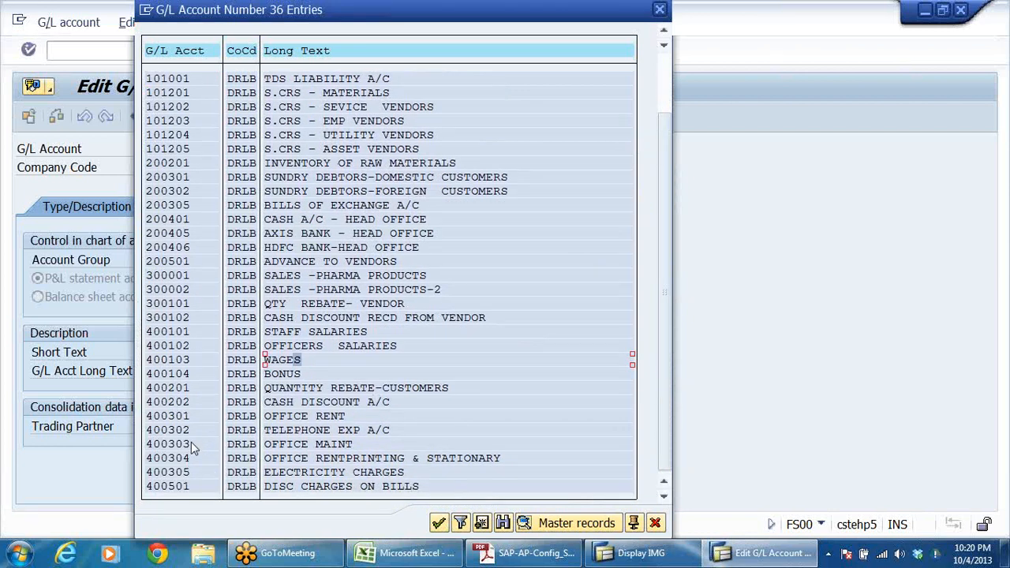
left_click(194, 459)
left_click(194, 473)
left_click(655, 522)
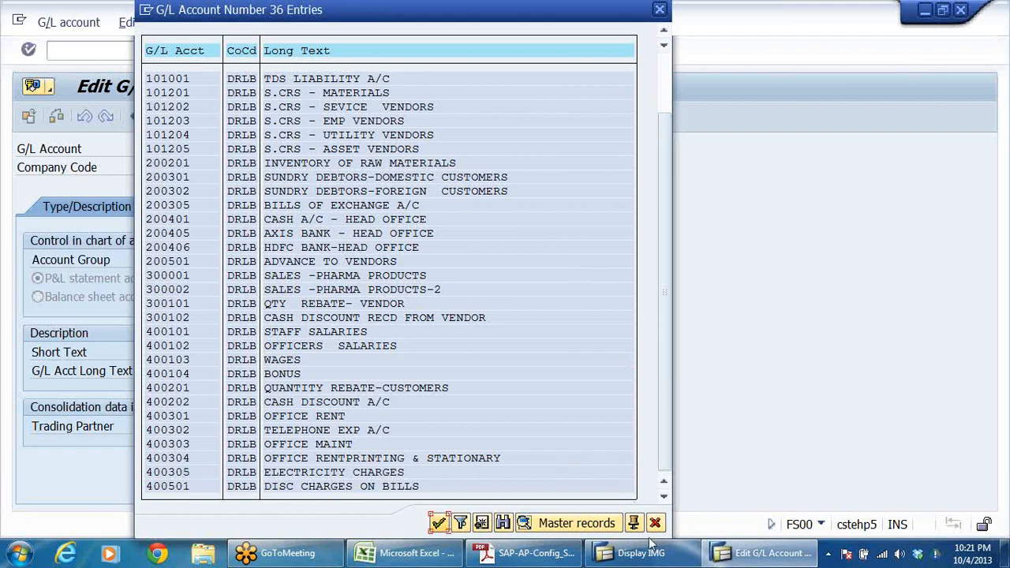
left_click(655, 523)
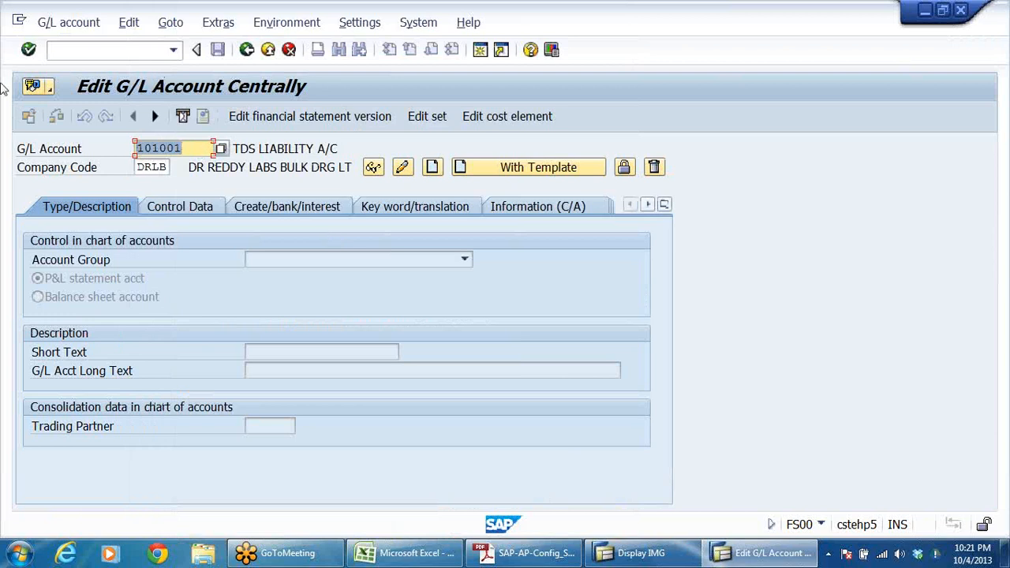
Start creating G/L account 400306 in company code DRLB with account 400301 as the template
type("400306")
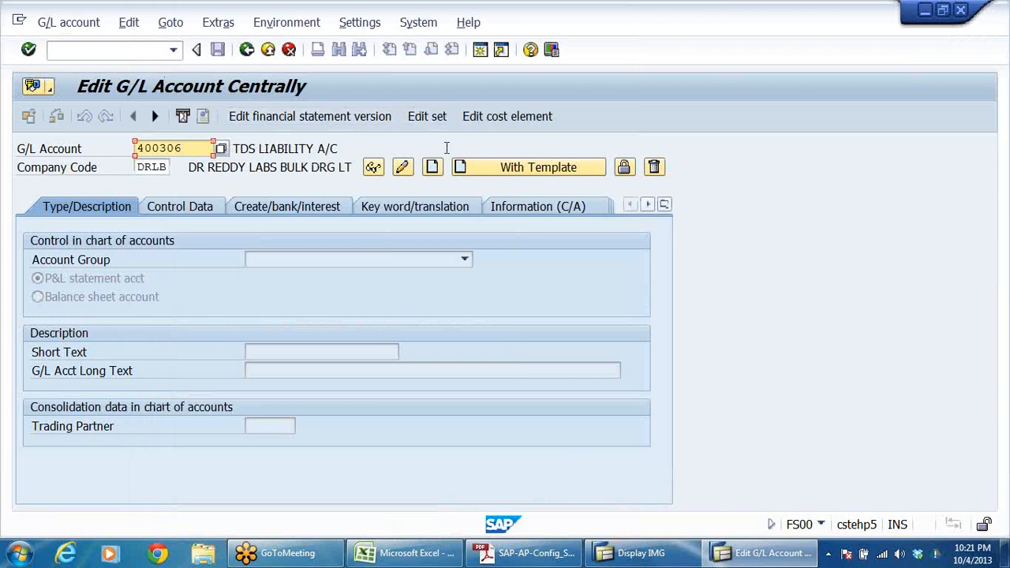
left_click(503, 175)
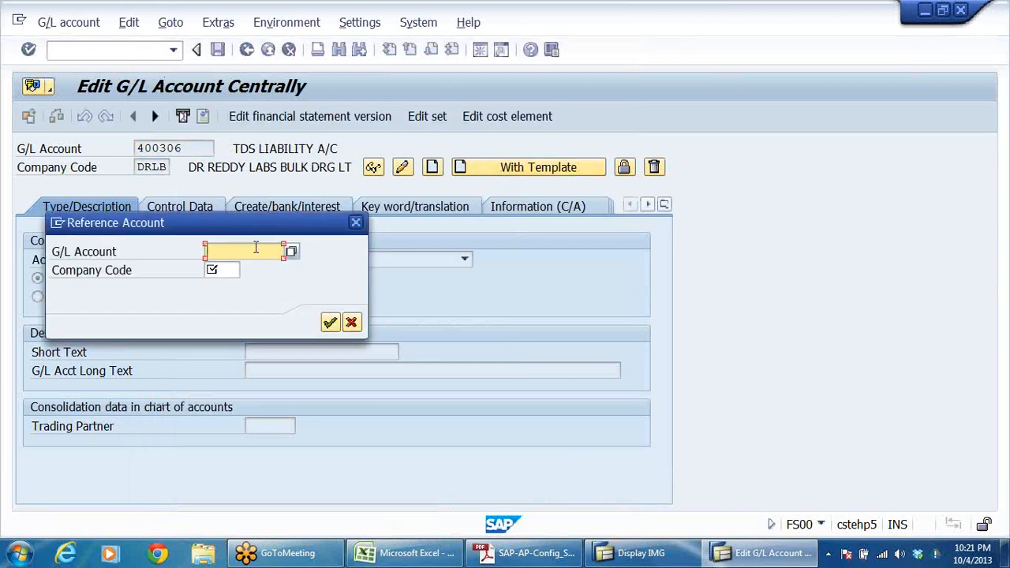
type("400301")
left_click(225, 271)
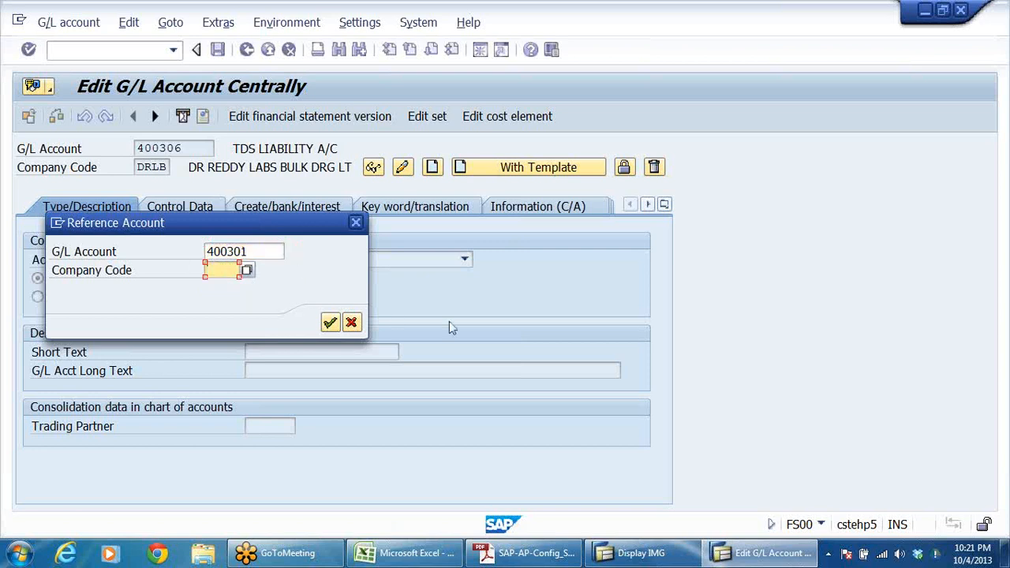
type("D")
left_click(237, 287)
left_click(330, 323)
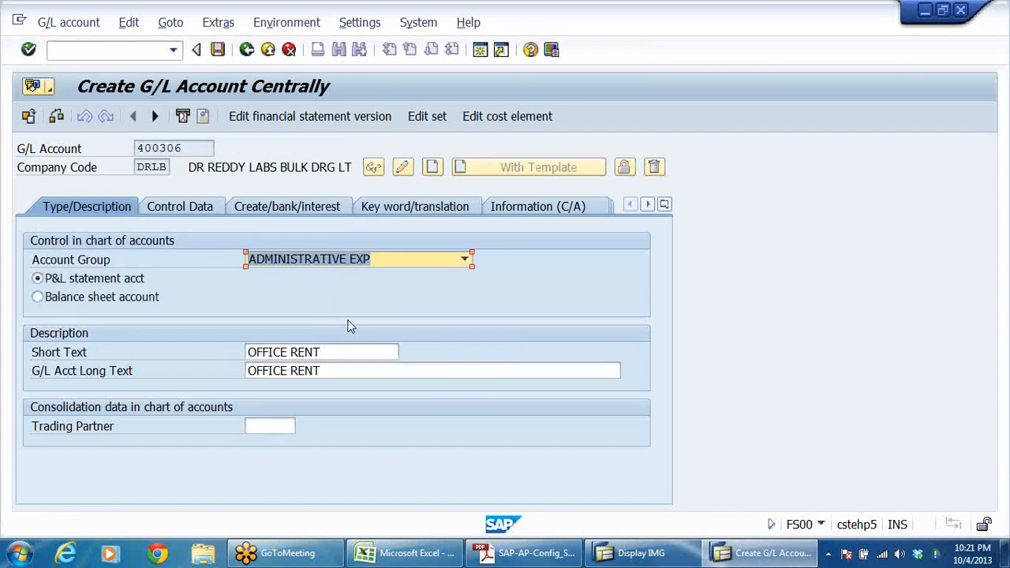
Replace the new G/L account's short text with LEGAL CHARGES
left_click(340, 353)
key("BackSpace")
key("BackSpace")
key("BackSpace")
key("BackSpace")
key("BackSpace")
key("BackSpace")
key("BackSpace")
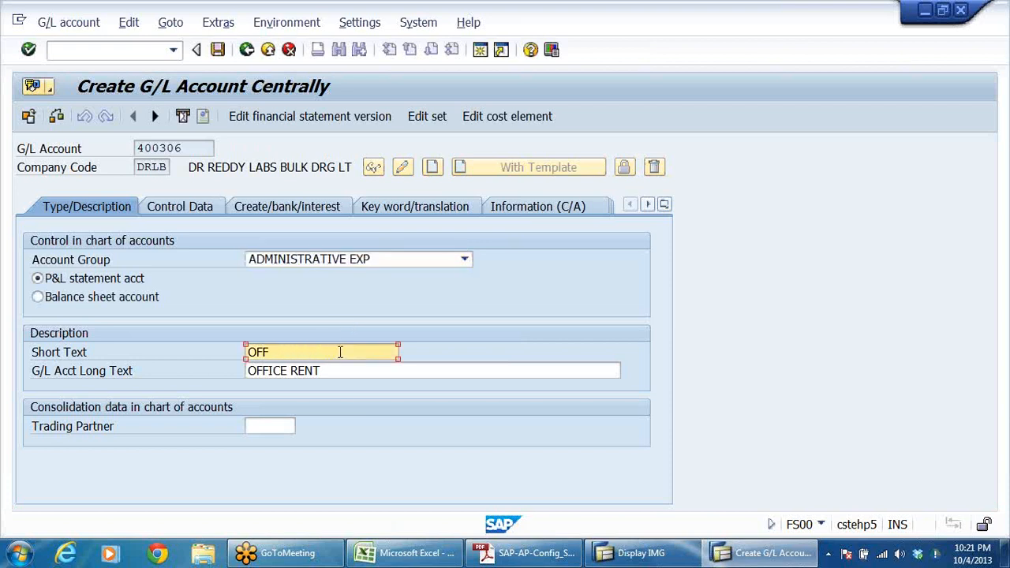
key("BackSpace")
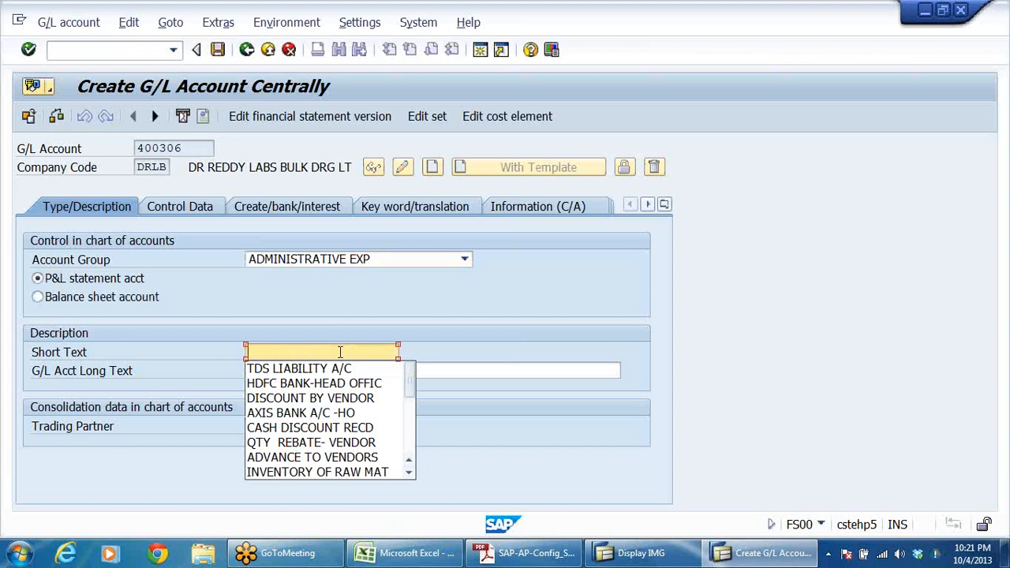
type("LEGAL")
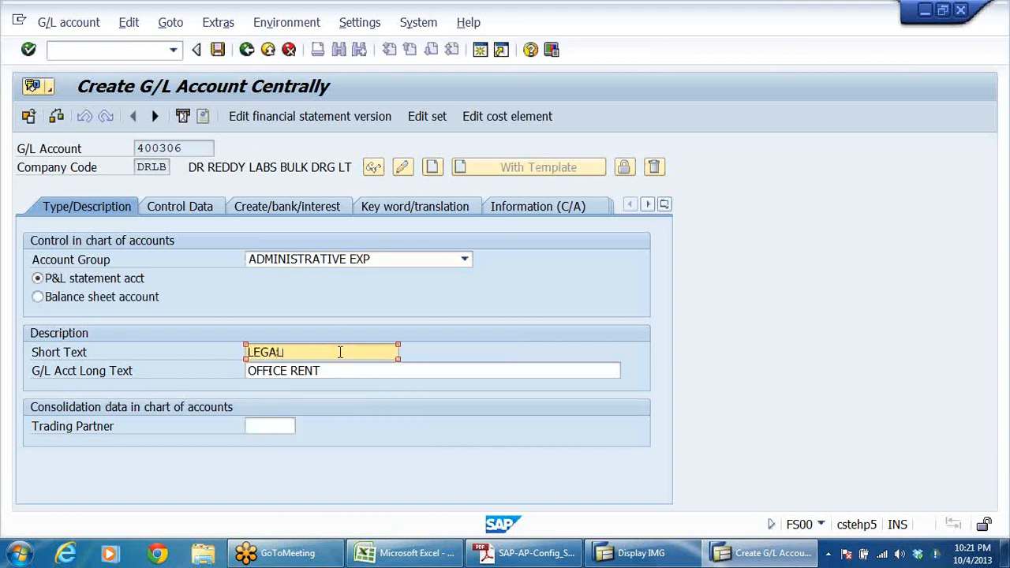
type("GES")
left_click_drag(356, 354, 28, 363)
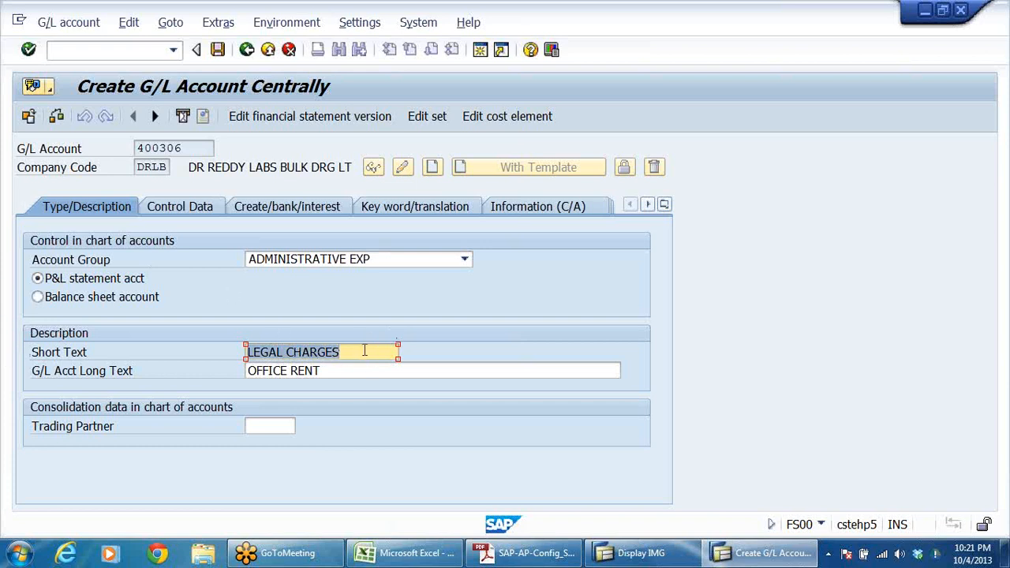
Rework the short text to read LEGAL CHARGES( FEE)
left_click(364, 352)
key("BackSpace")
key("BackSpace")
key("BackSpace")
key("BackSpace")
key("BackSpace")
key("BackSpace")
key("BackSpace")
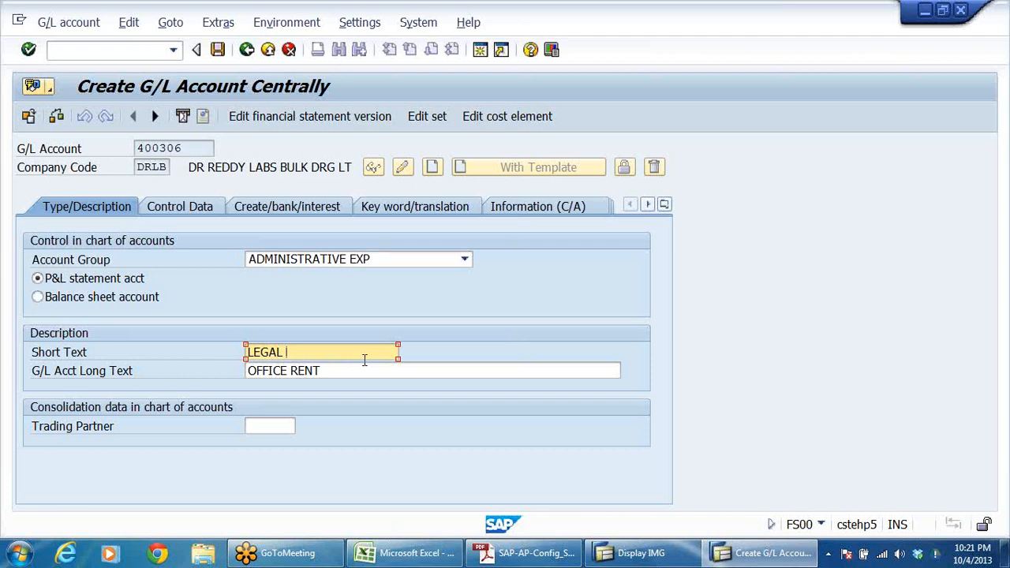
type("CHARGES( FEE")
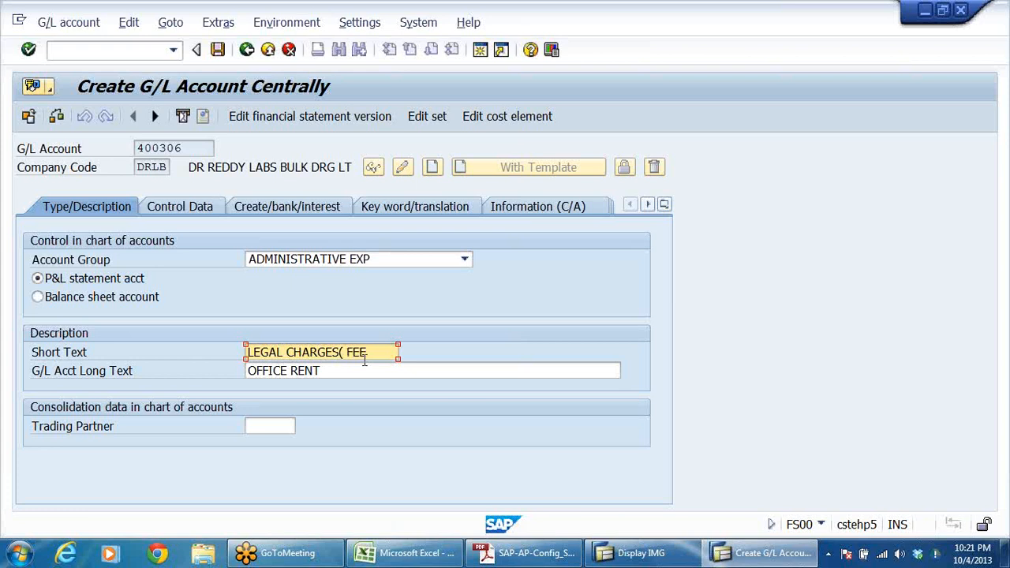
type(")")
Copy the short text into the G/L account long text after OFFICE RENT
key("shift+Home")
key("ctrl+c")
left_click(368, 374)
key("ctrl+v")
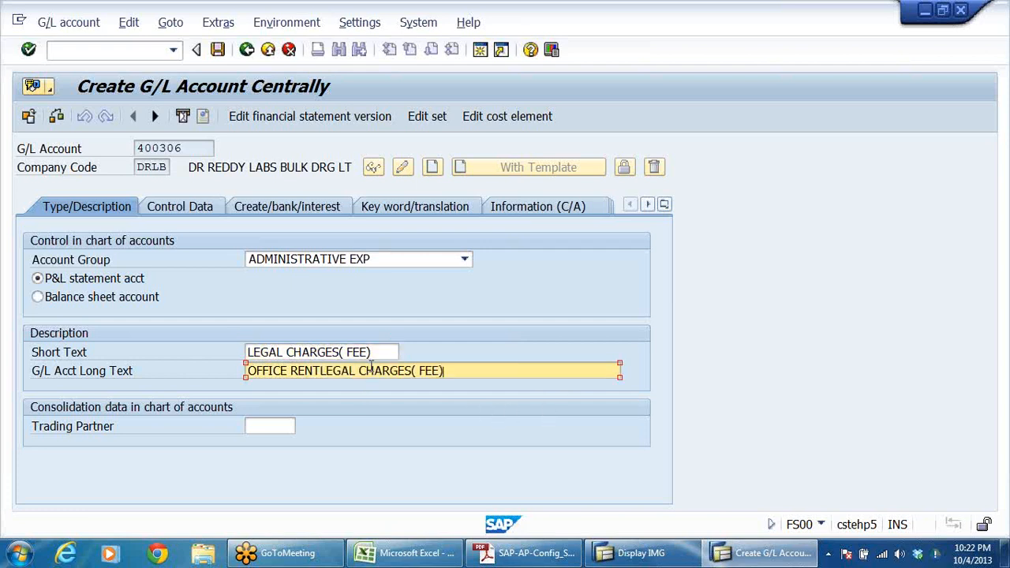
Change FEE to FEES in both the short text and the long text of the account
left_click(371, 353)
type("S")
left_click(442, 369)
type("S")
Save G/L account 400306 and exit to the SAP Easy Access menu
left_click(219, 50)
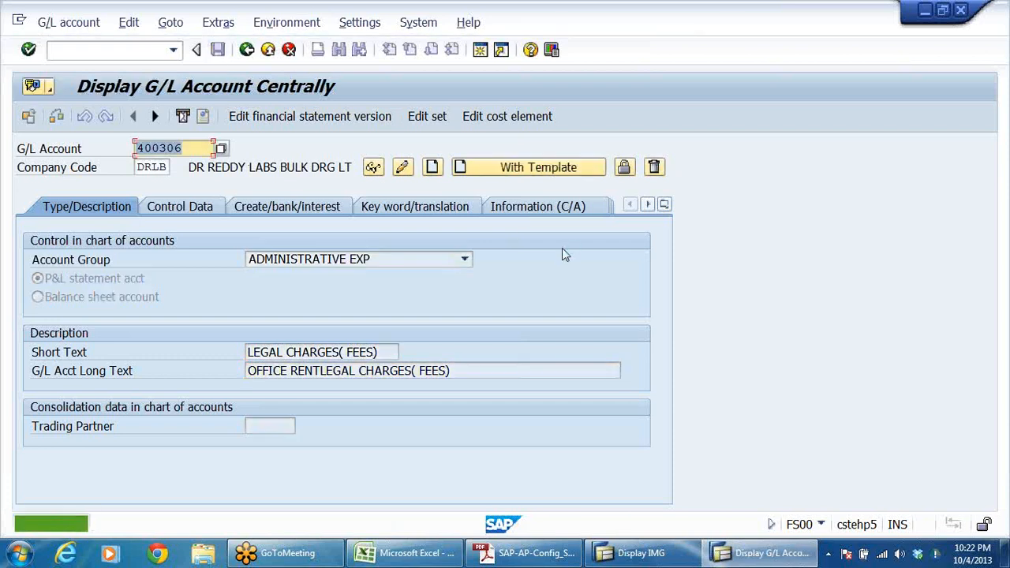
left_click(202, 148)
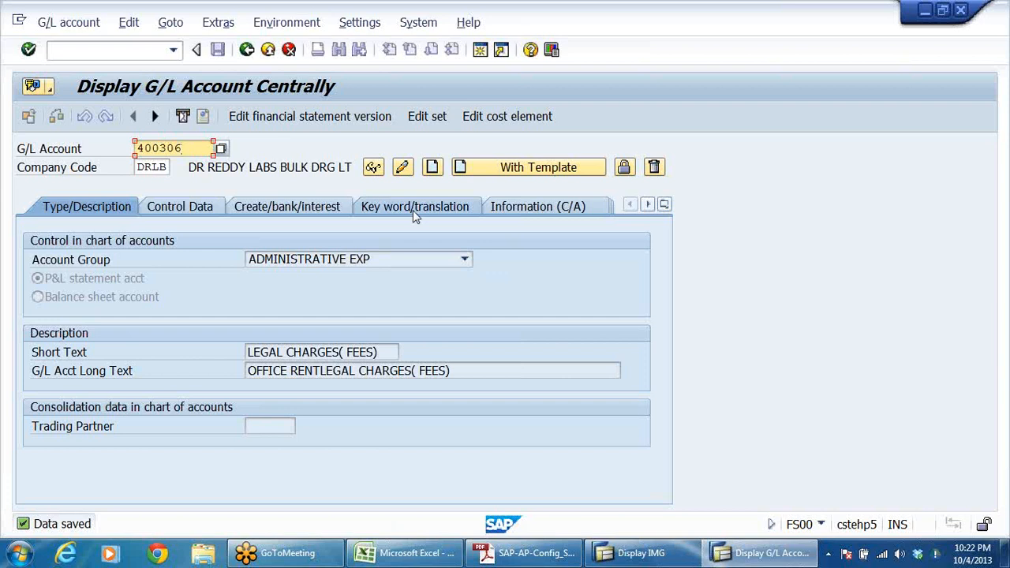
left_click(268, 50)
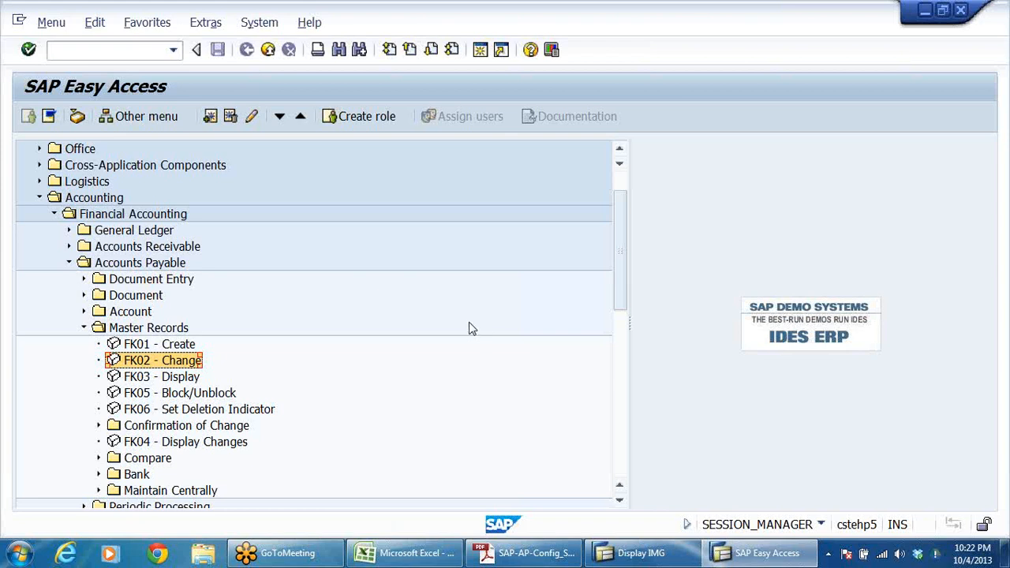
Open the general vendor invoice transaction F-43 from the Accounts Payable document entry folder
left_click(85, 328)
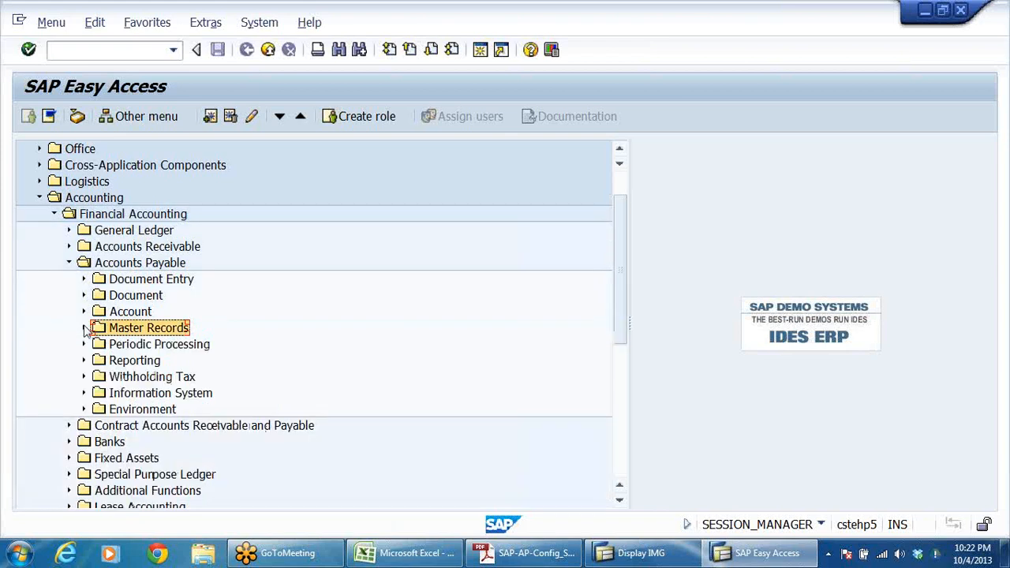
left_click(141, 286)
double_click(142, 285)
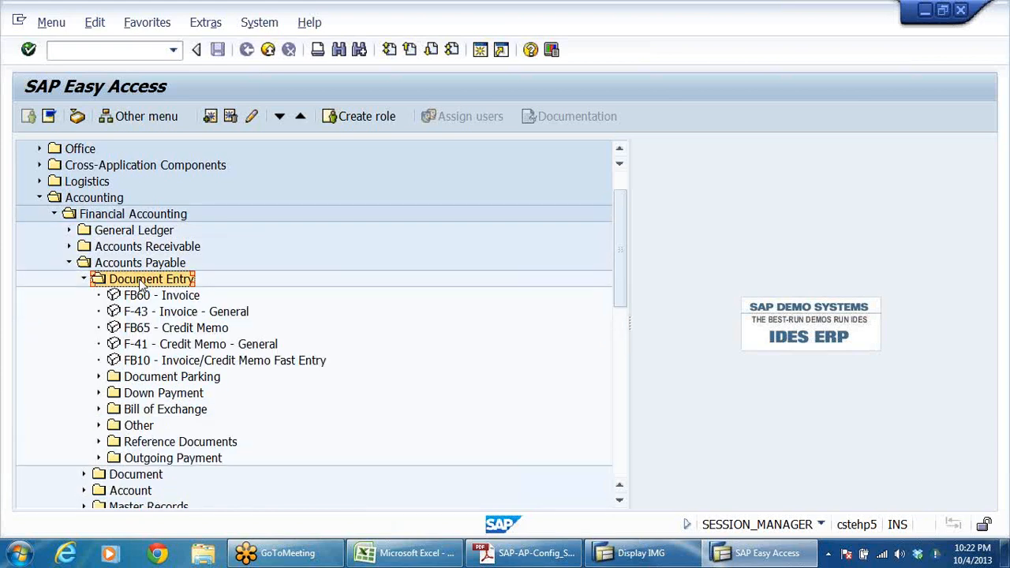
key("Down")
key("Down")
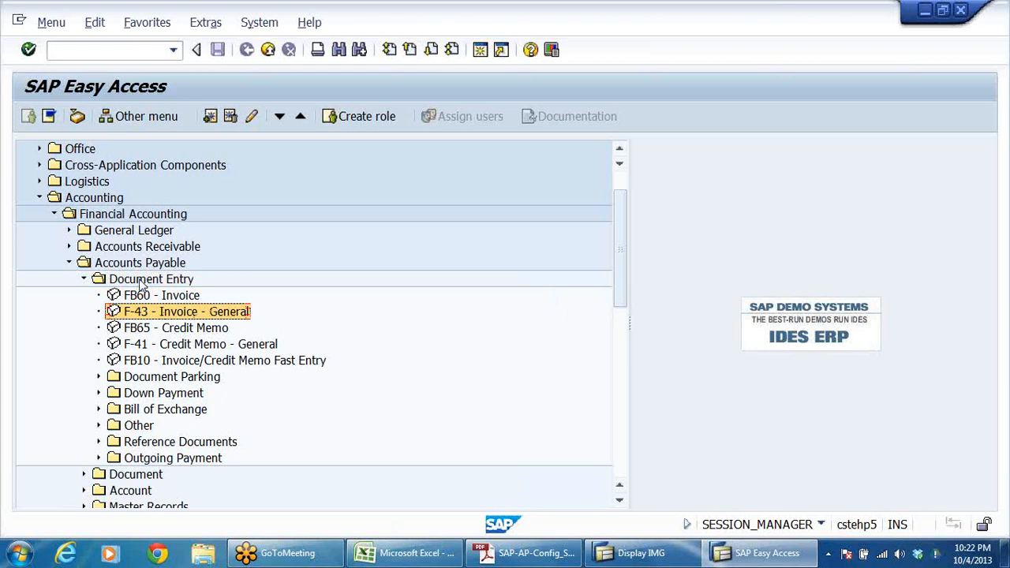
key("Return")
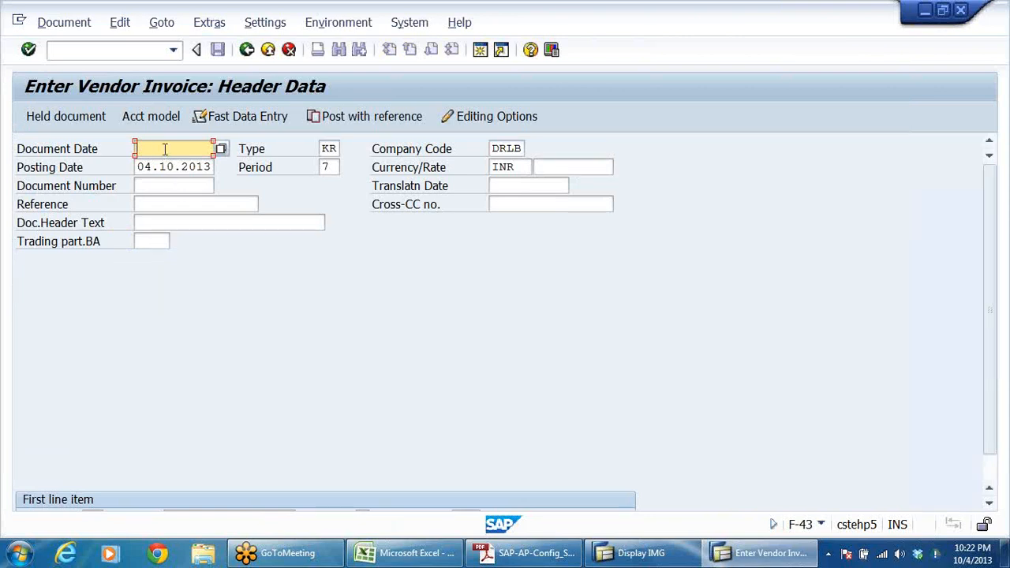
Set the invoice's document date to 04.10.2013 and confirm the header data with type KR and company code DRLB
left_click(222, 149)
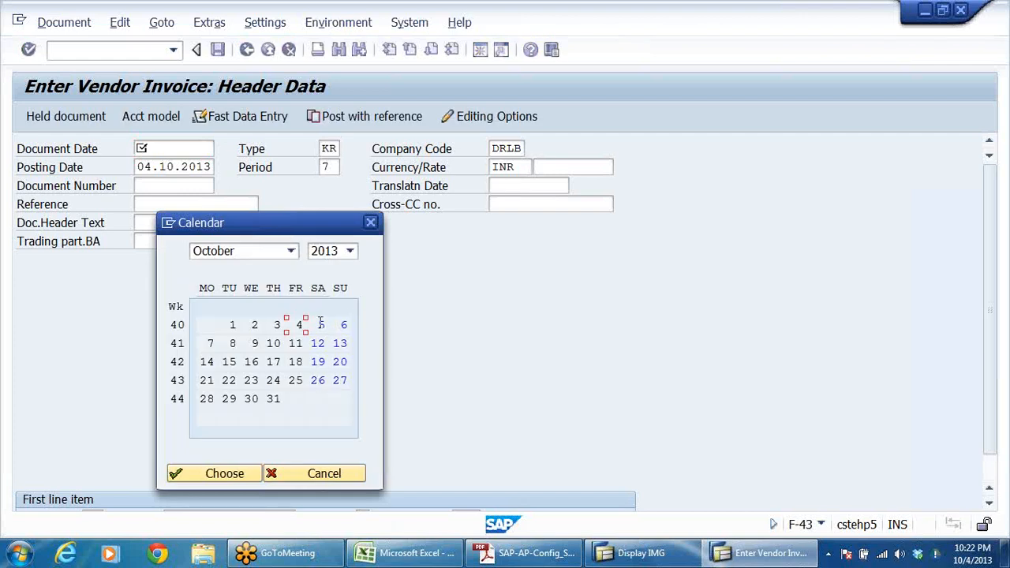
double_click(300, 327)
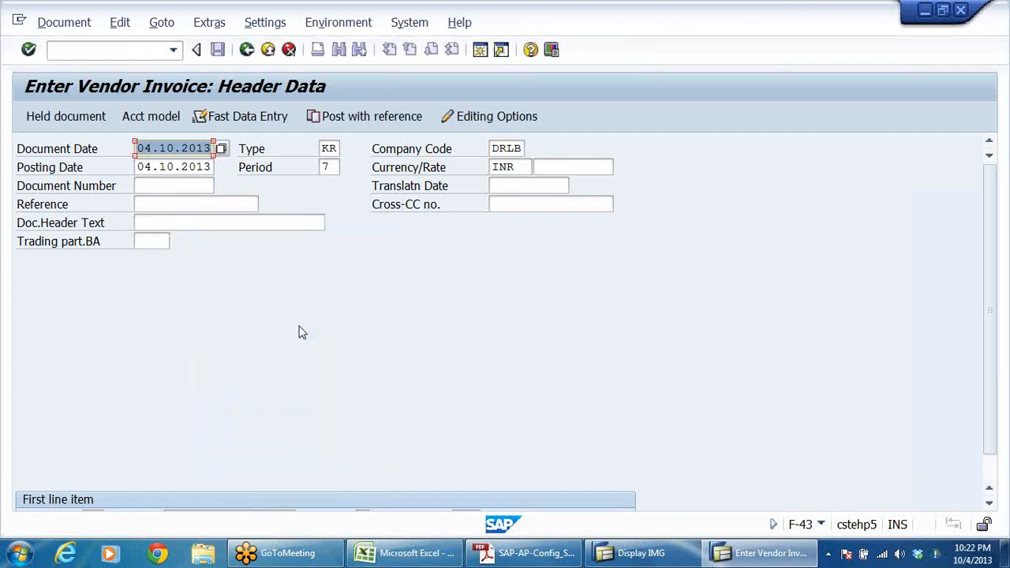
left_click(332, 148)
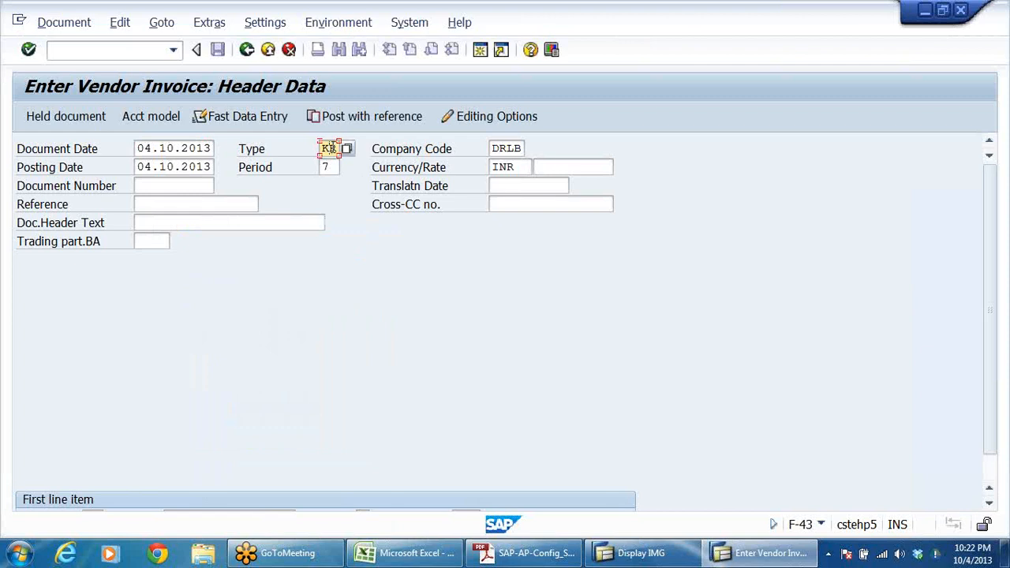
left_click(518, 147)
key("Return")
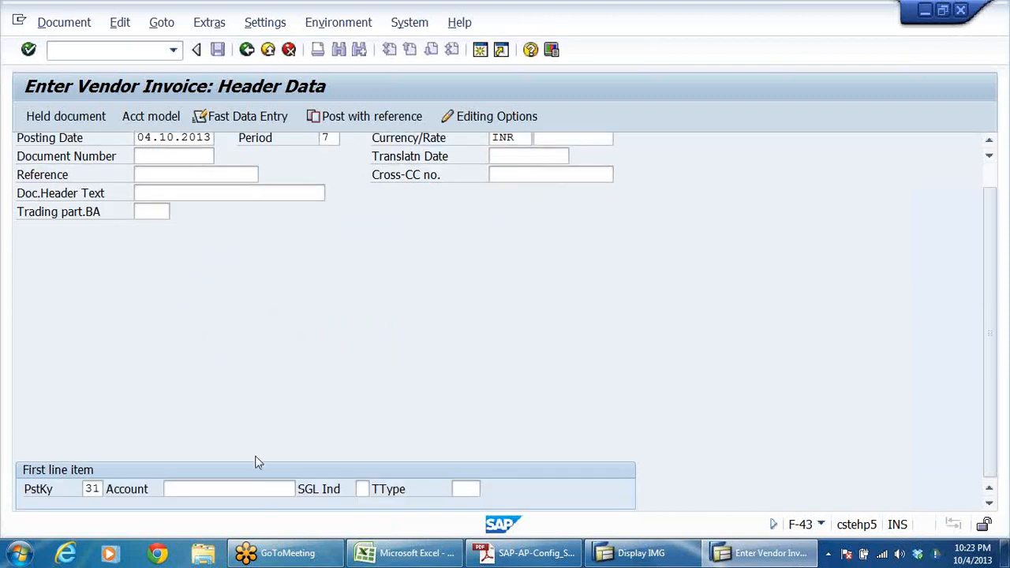
Find vendor MEHTA &CO - LEGAL ADVISORS by country IN, assign it to the first line item, and continue to the vendor item
left_click(254, 489)
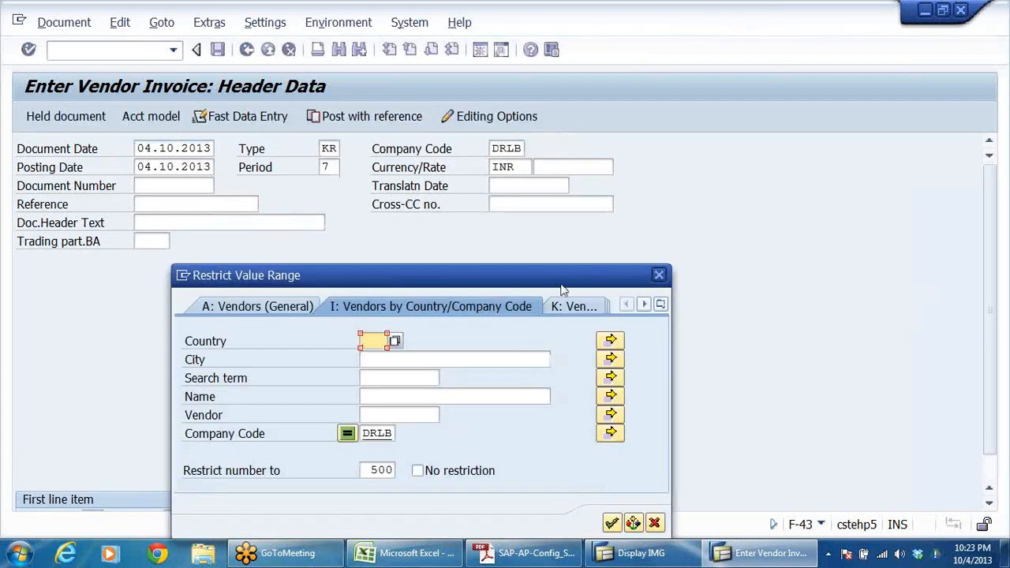
type("IN")
key("Return")
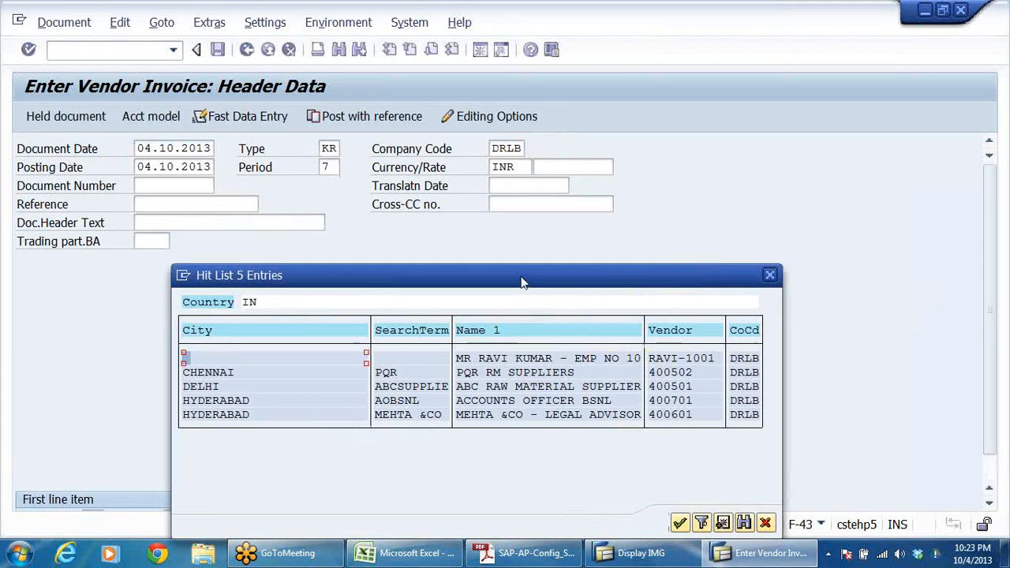
left_click(496, 419)
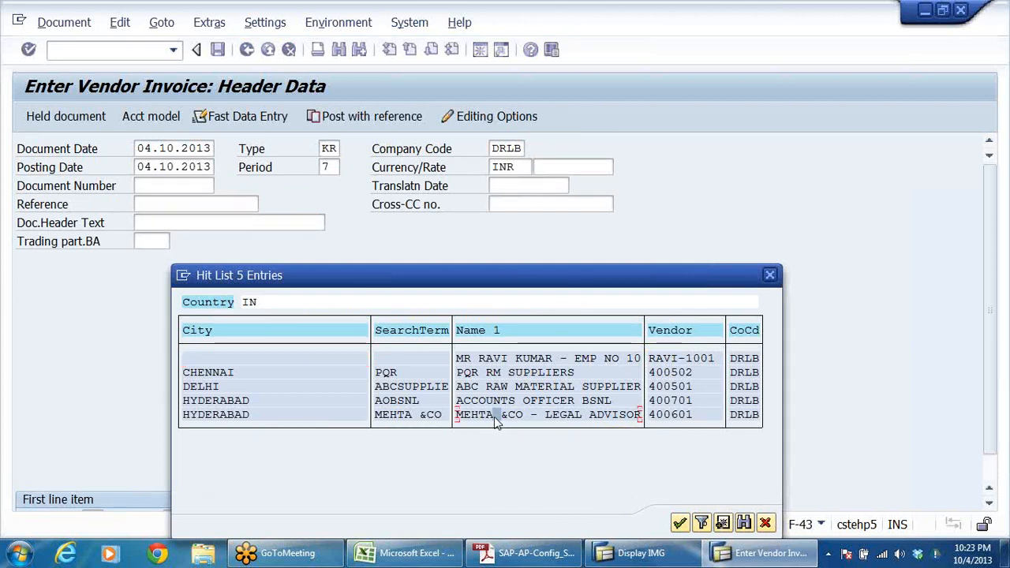
double_click(596, 422)
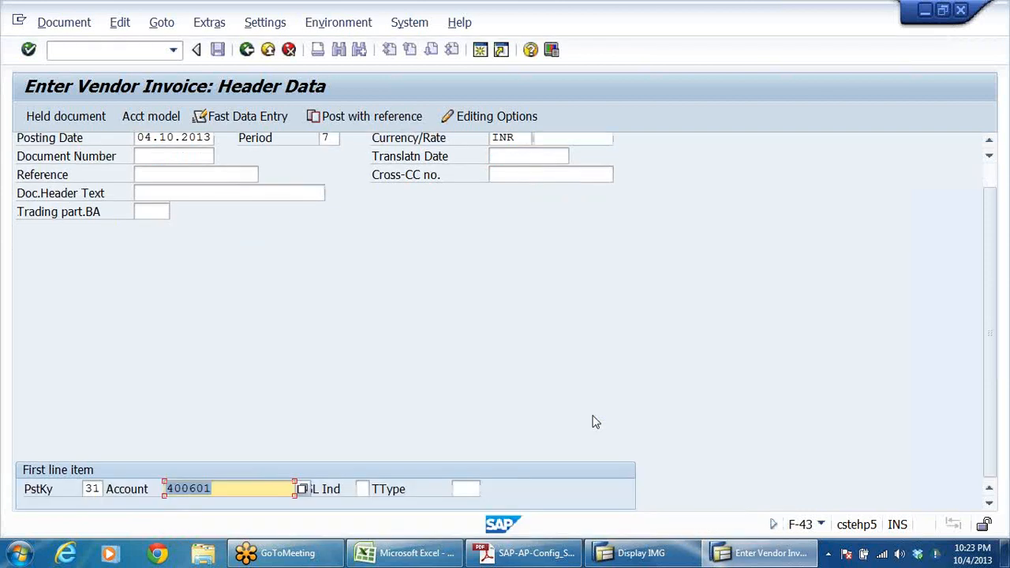
key("Return")
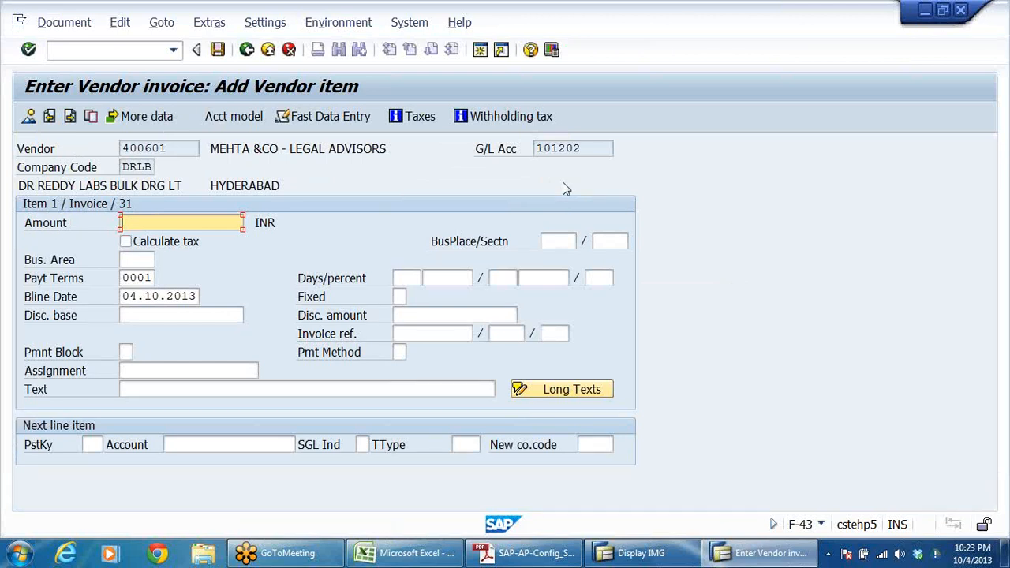
Set the vendor item's amount to 100000 INR and its text to TDS ON LEGAL CHARGES
left_click(169, 223)
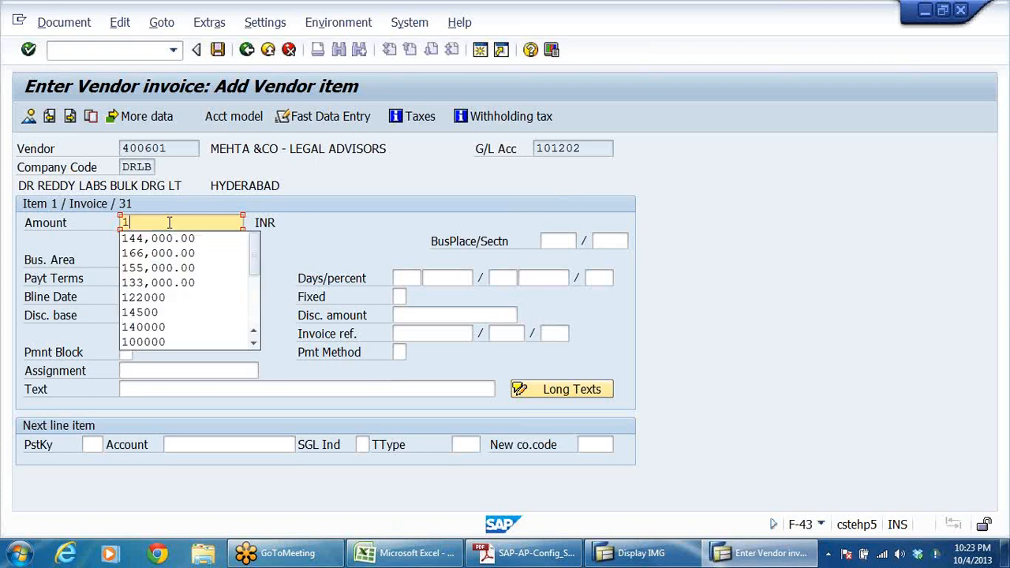
type("1")
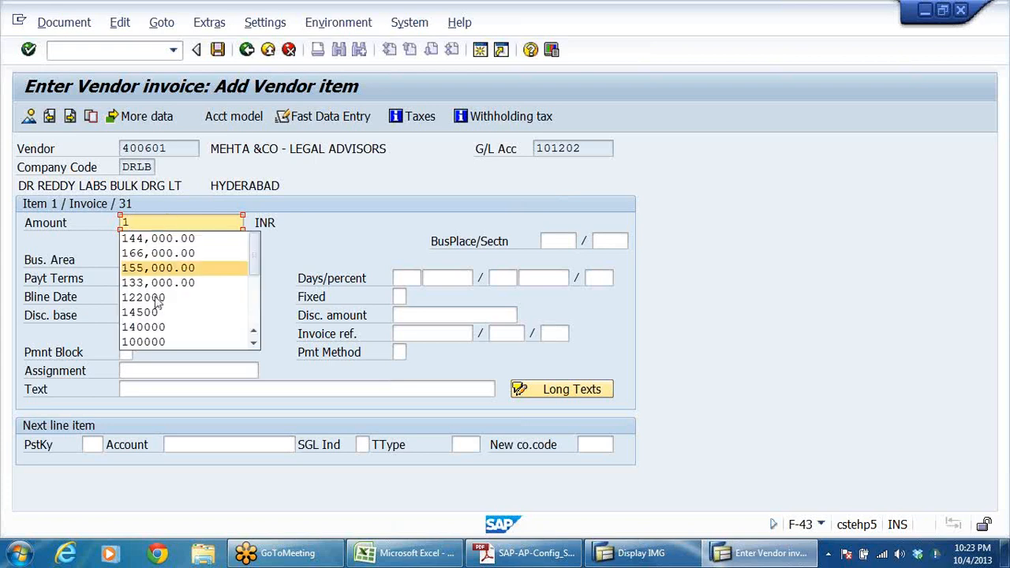
left_click(147, 342)
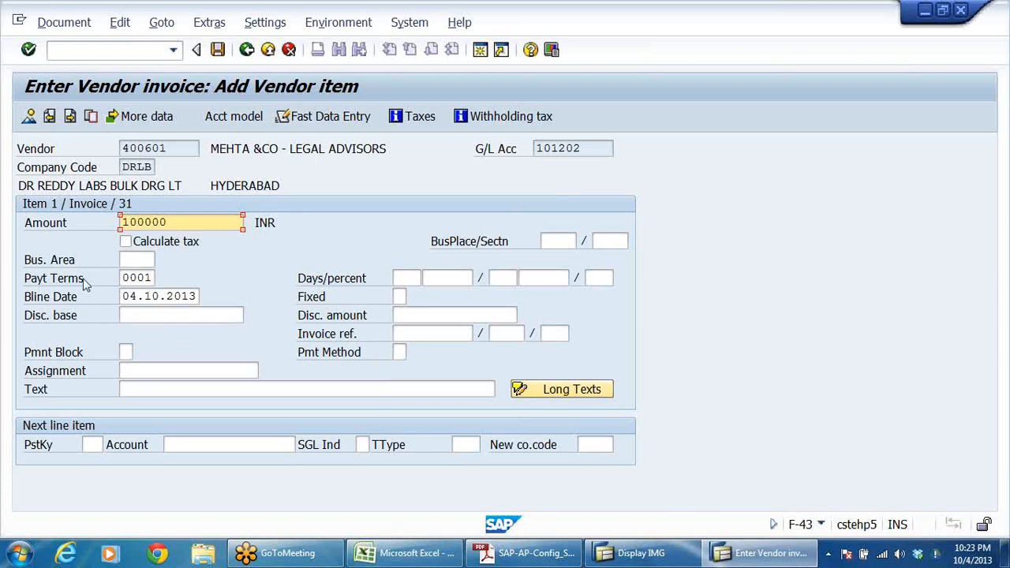
left_click(181, 389)
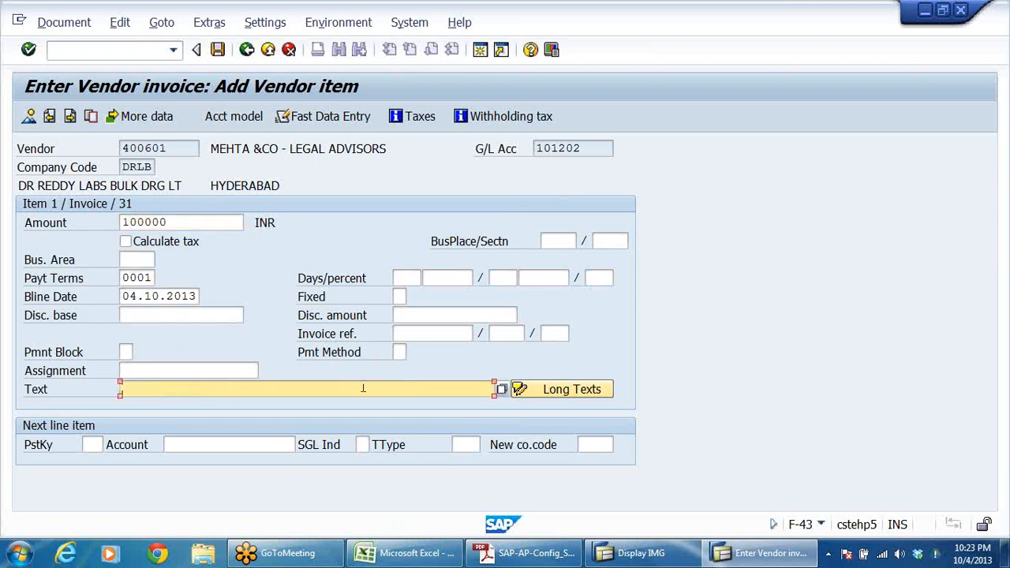
type("TDS ON LEGAL C")
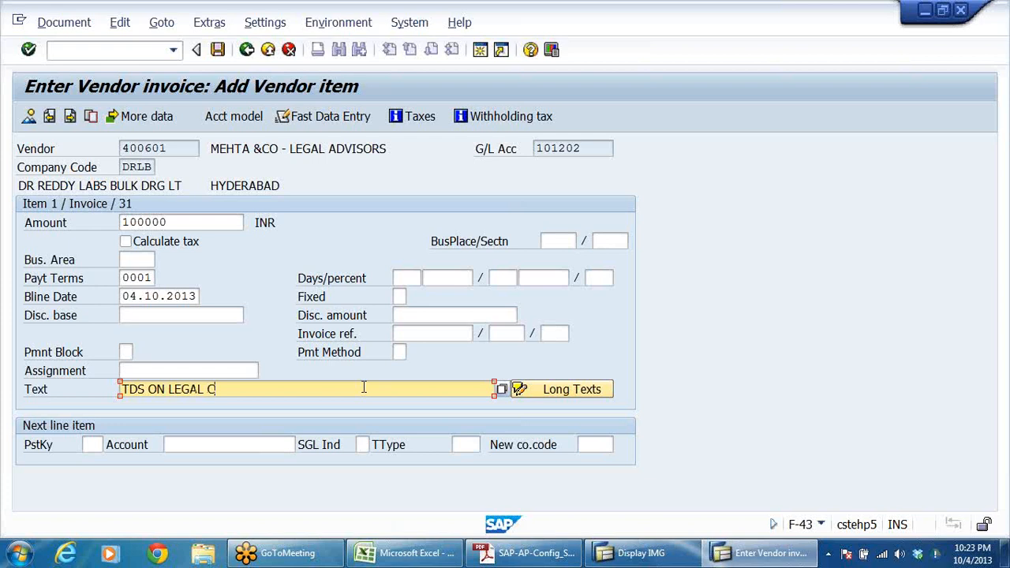
type("HARGES")
left_click(259, 147)
left_click_drag(210, 148, 374, 148)
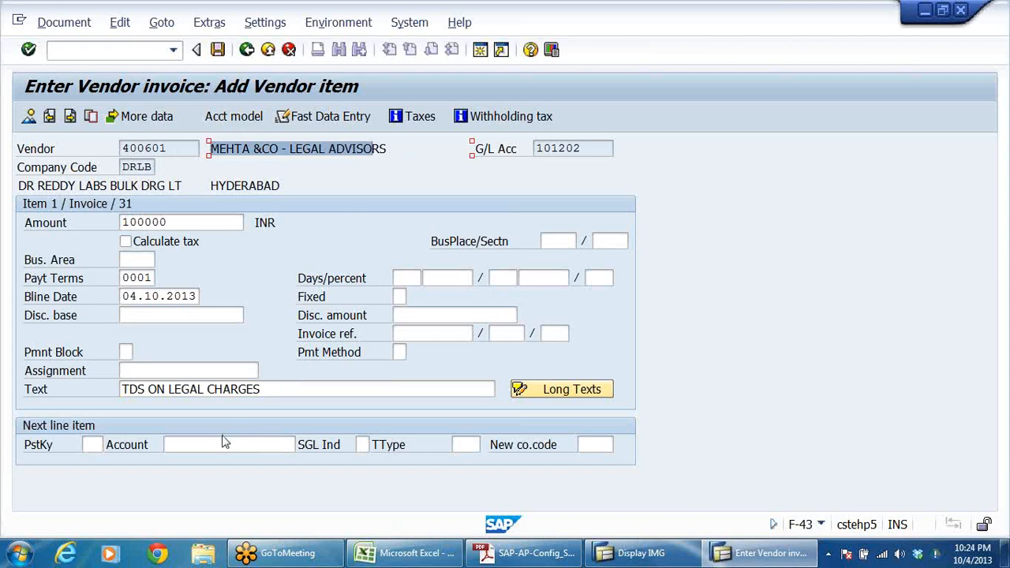
Enter the next line item with posting key 40 and G/L account 400306, and proceed to the withholding tax information
left_click(91, 443)
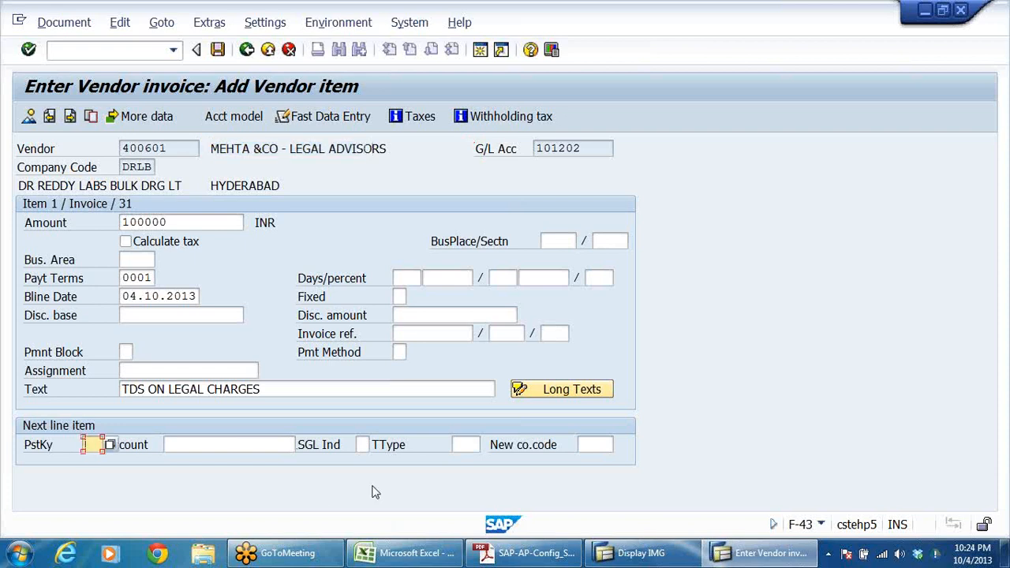
type("40")
left_click(284, 444)
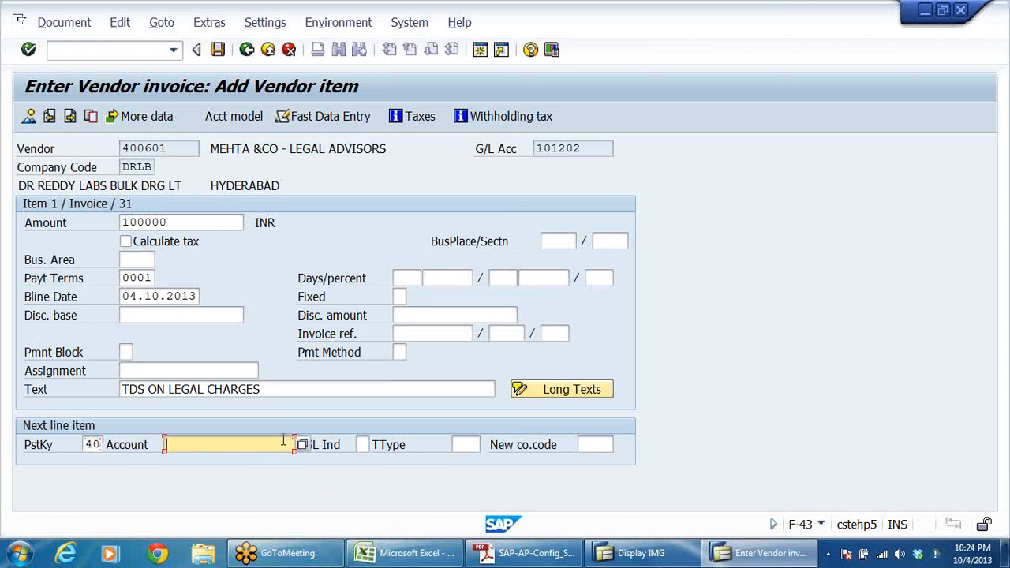
type("400")
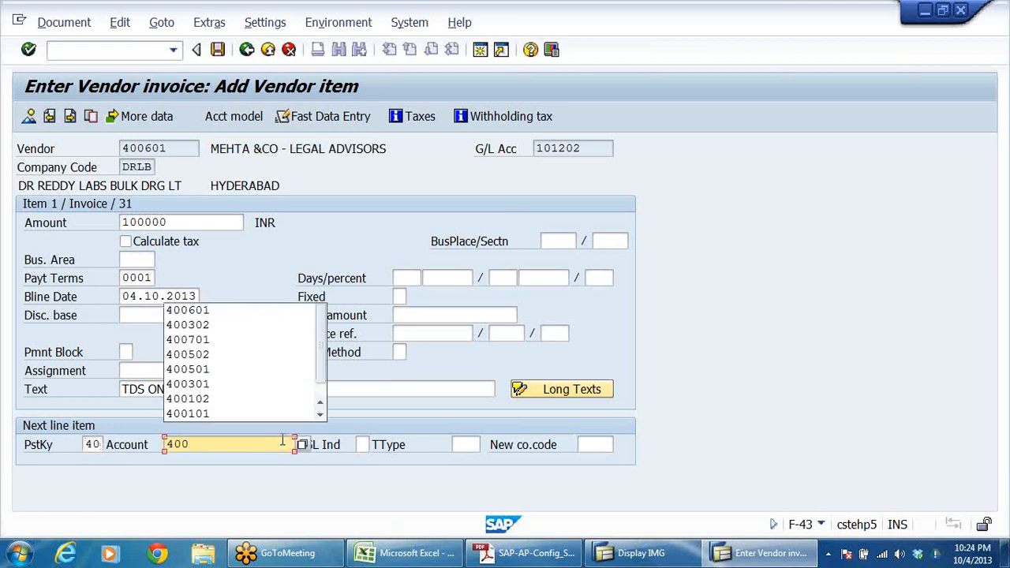
type("306")
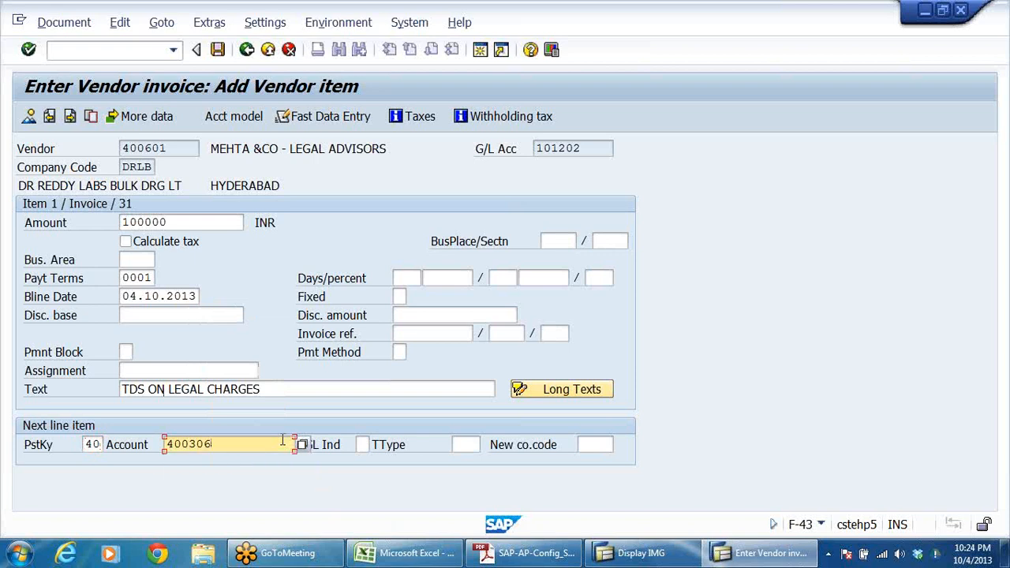
key("Return")
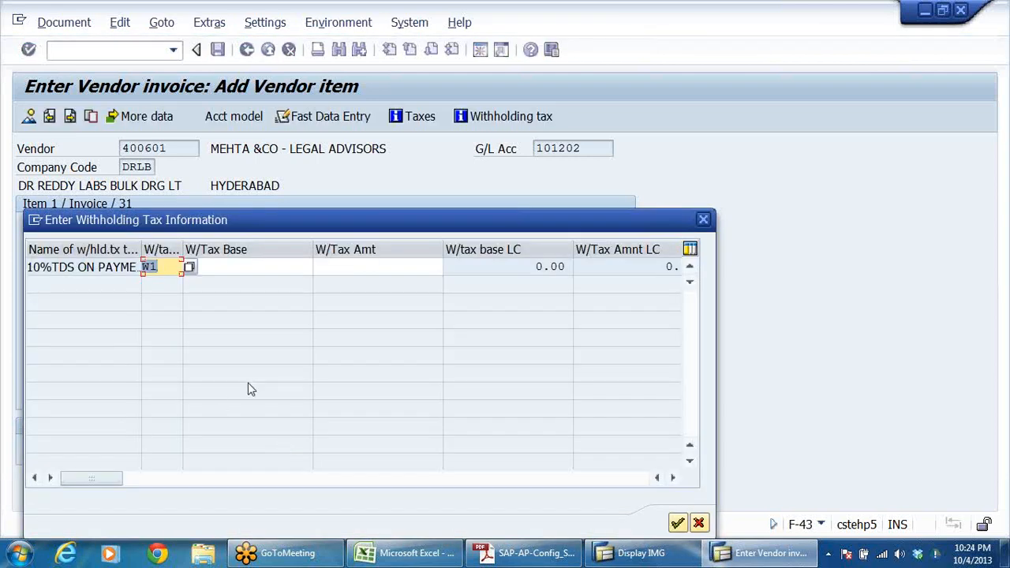
Widen the withholding tax type name column and accept the withholding tax information with code W1
left_click_drag(556, 203, 724, 181)
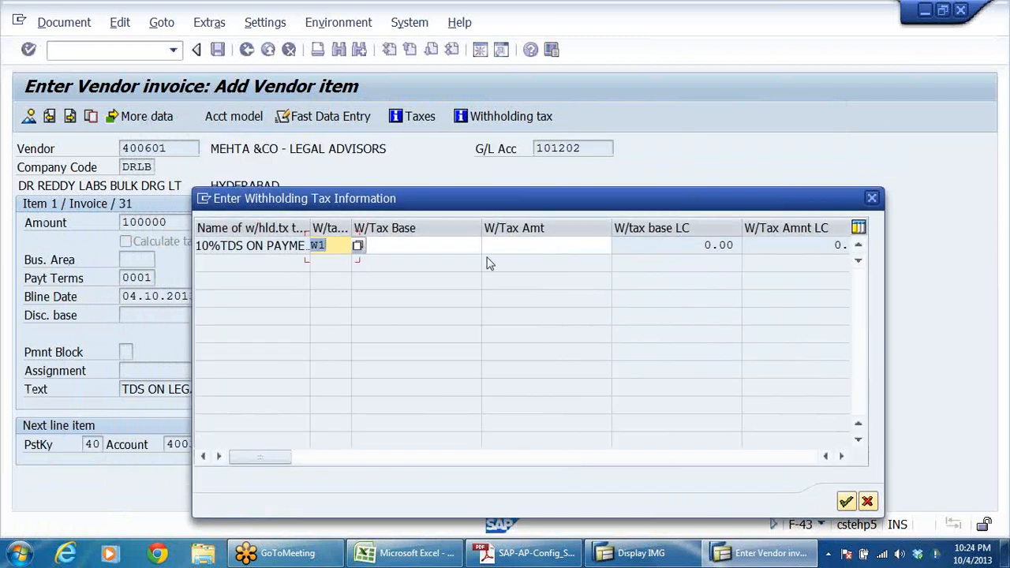
left_click(441, 247)
left_click(533, 250)
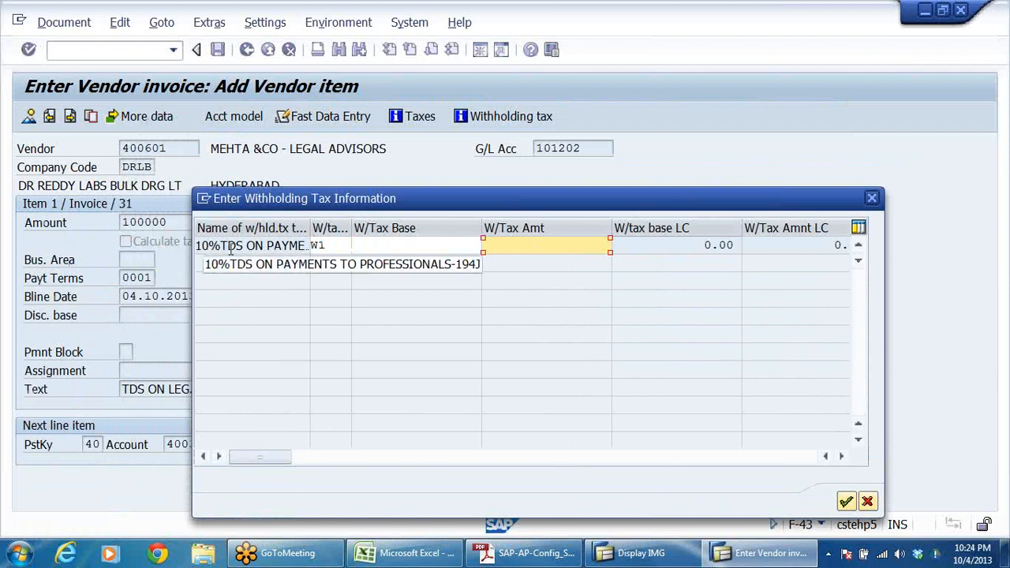
left_click_drag(308, 229, 362, 228)
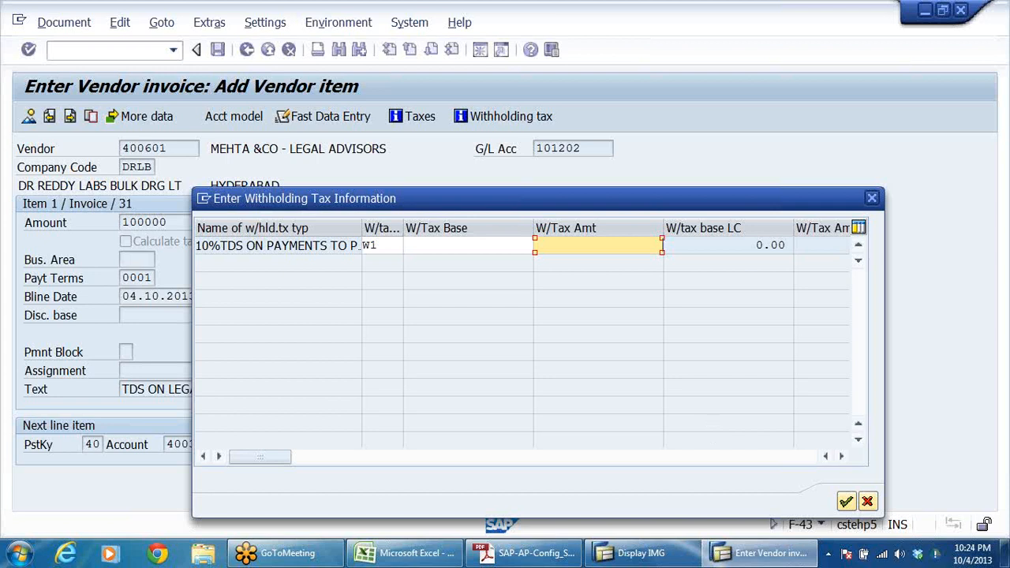
left_click(846, 503)
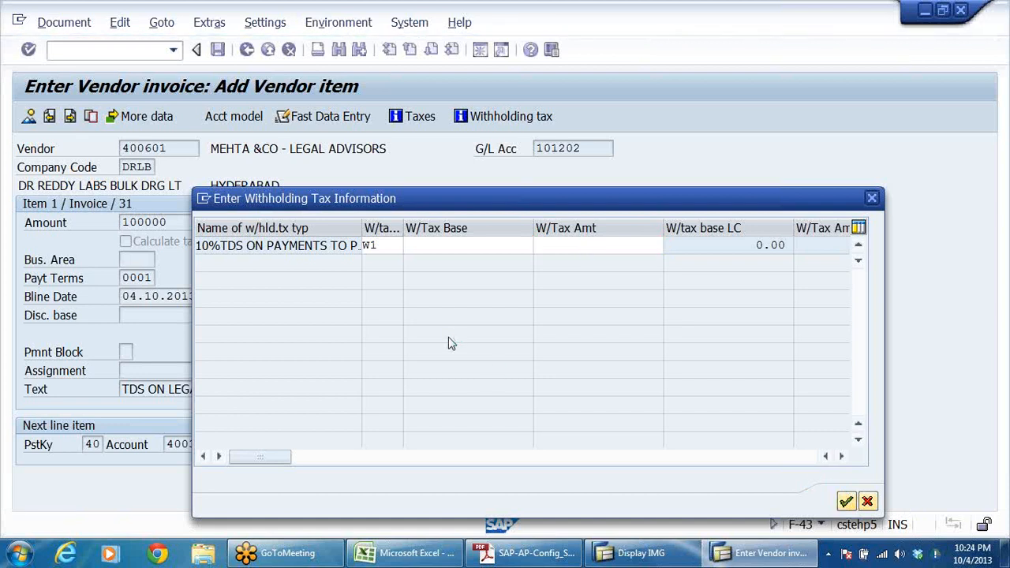
Set the legal charges G/L item's amount to 100000 and its text to TDS ON LEGAL CHARGES
left_click(206, 227)
left_click(200, 233)
left_click(260, 352)
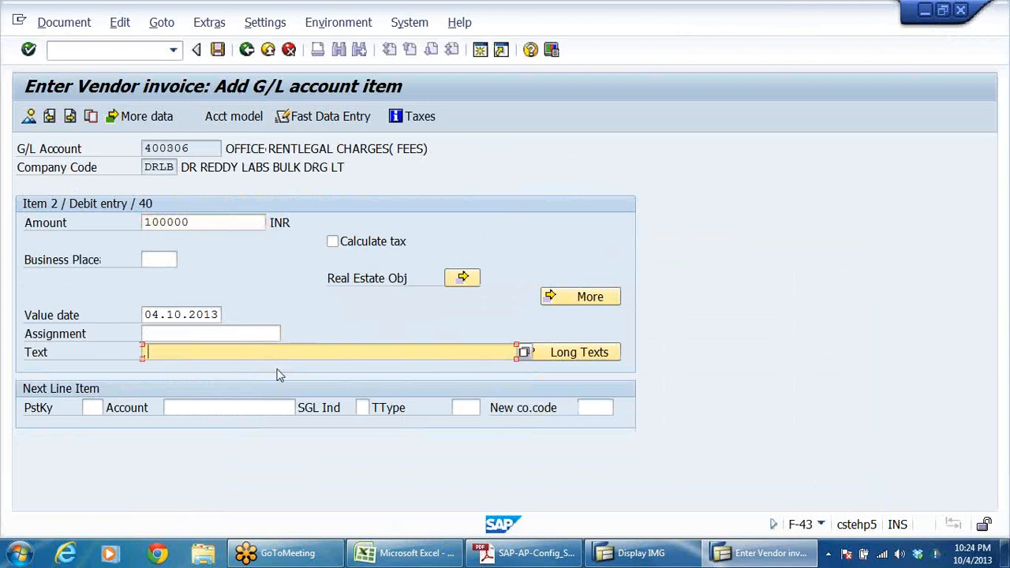
left_click(185, 364)
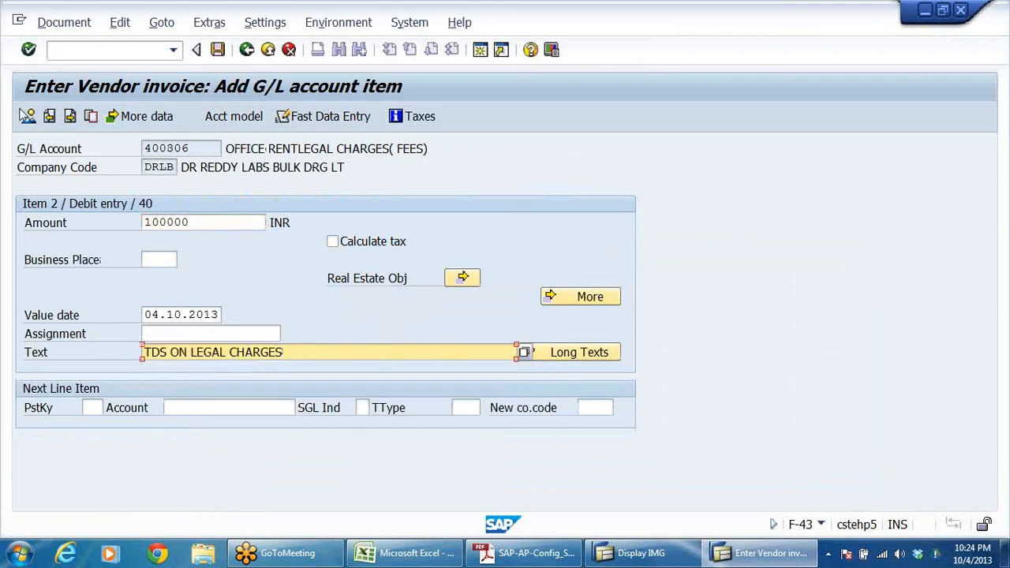
Simulate the invoice from its document overview and examine the legal charges and TDS liability line items
left_click(28, 116)
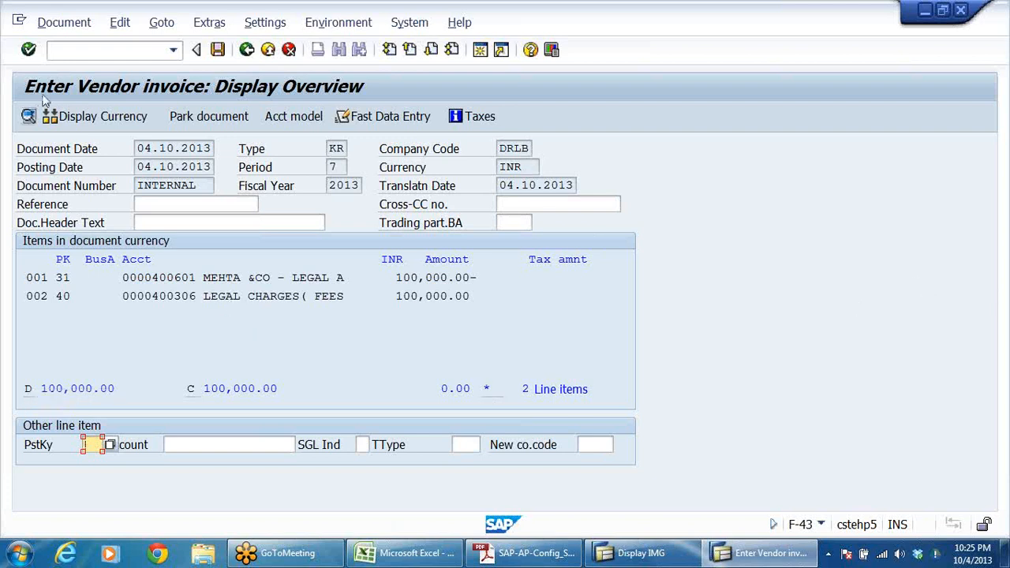
left_click(64, 23)
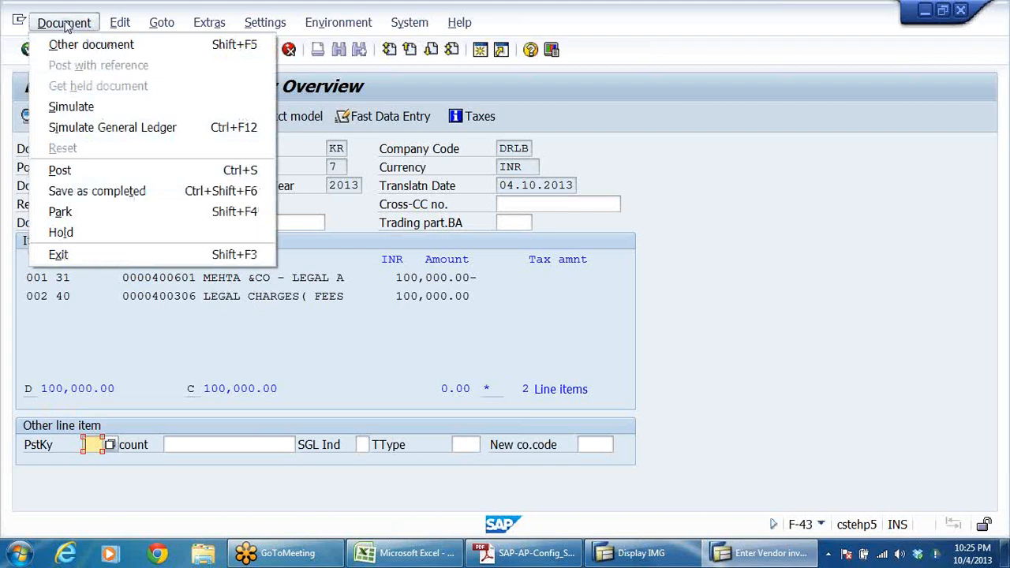
left_click(85, 110)
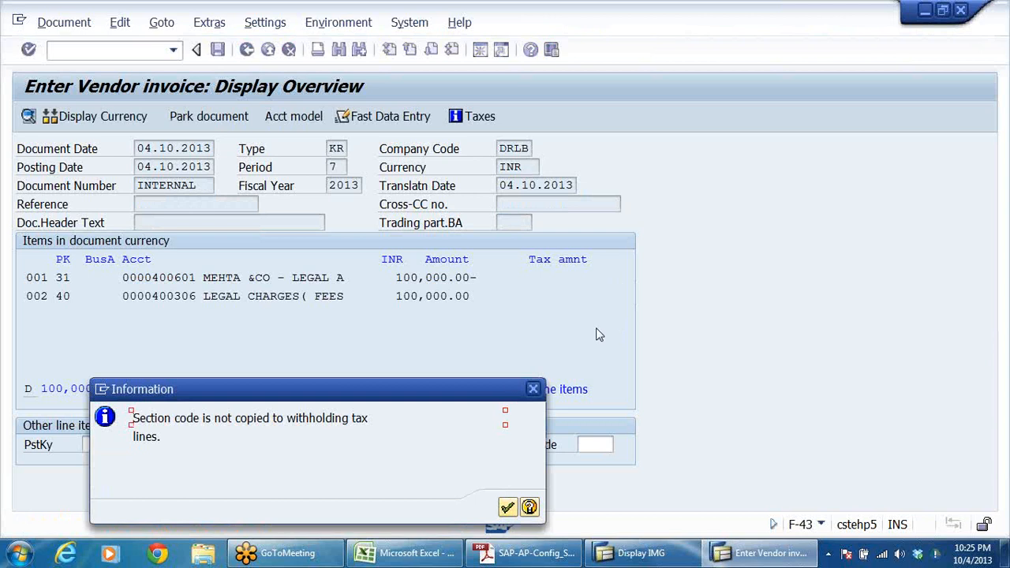
left_click(509, 506)
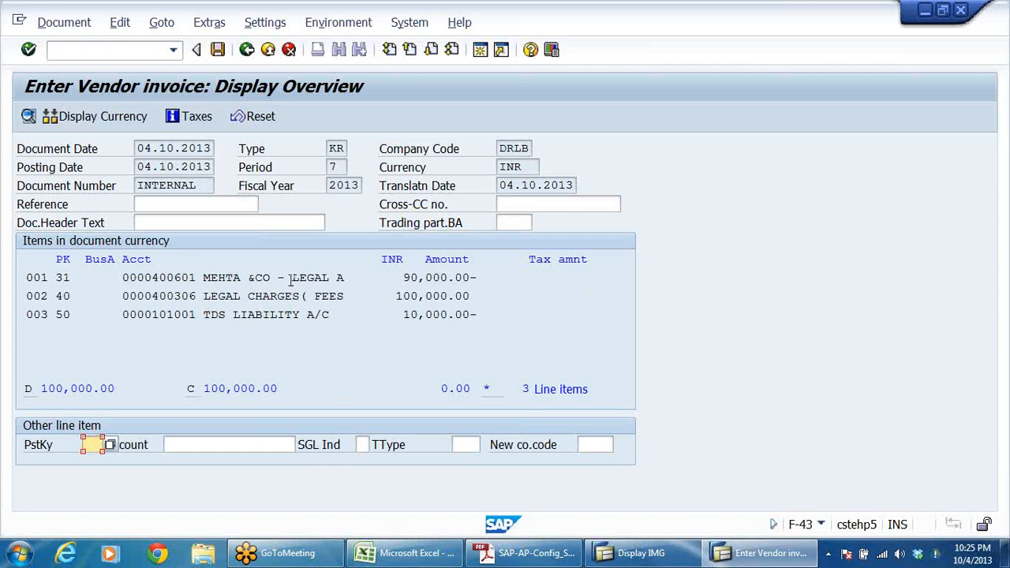
left_click_drag(197, 296, 500, 296)
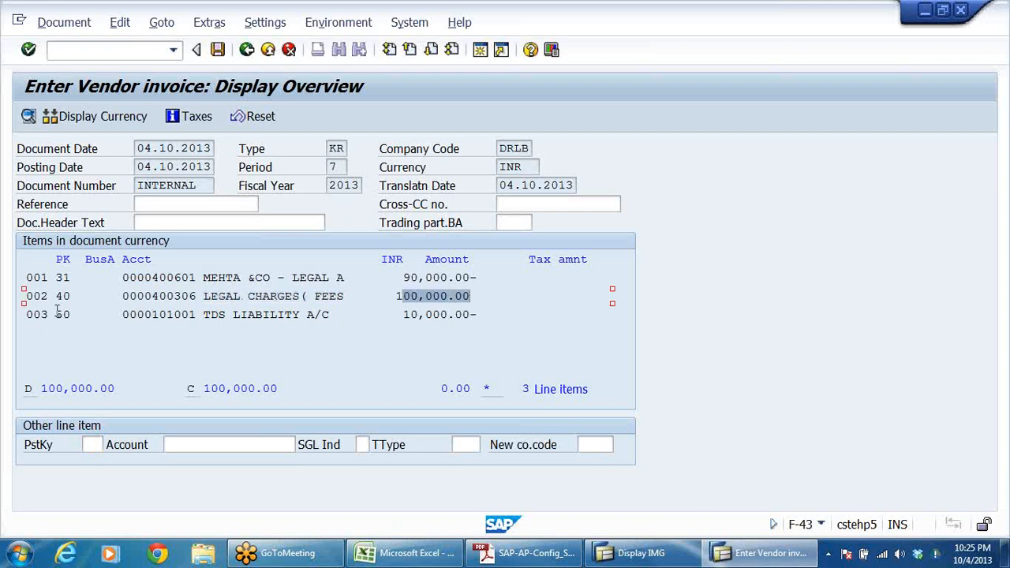
left_click_drag(233, 314, 263, 314)
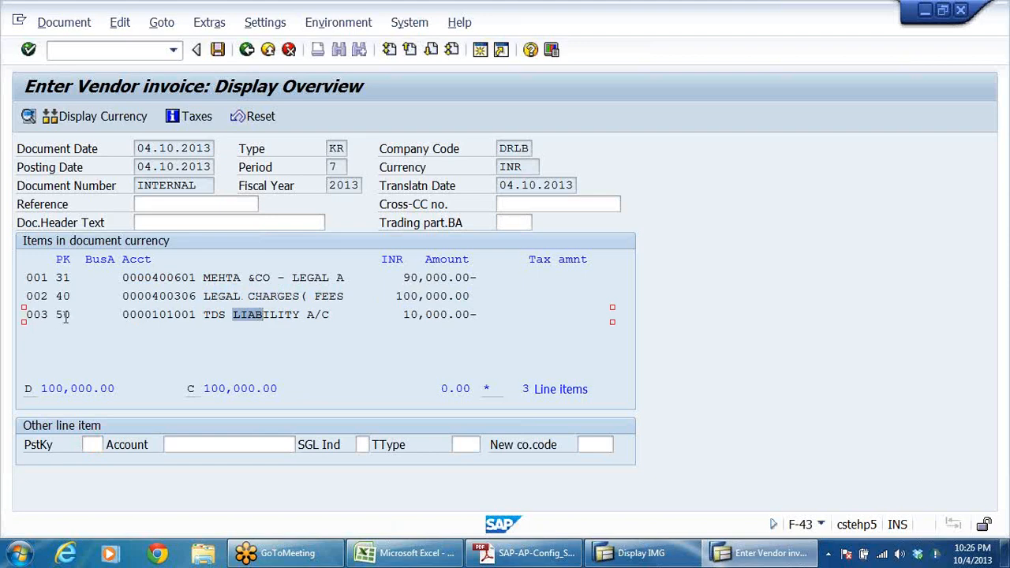
Check the withholding tax steps in the SAP AP configuration PDF in Adobe Reader and return to the vendor invoice
key("alt+Tab")
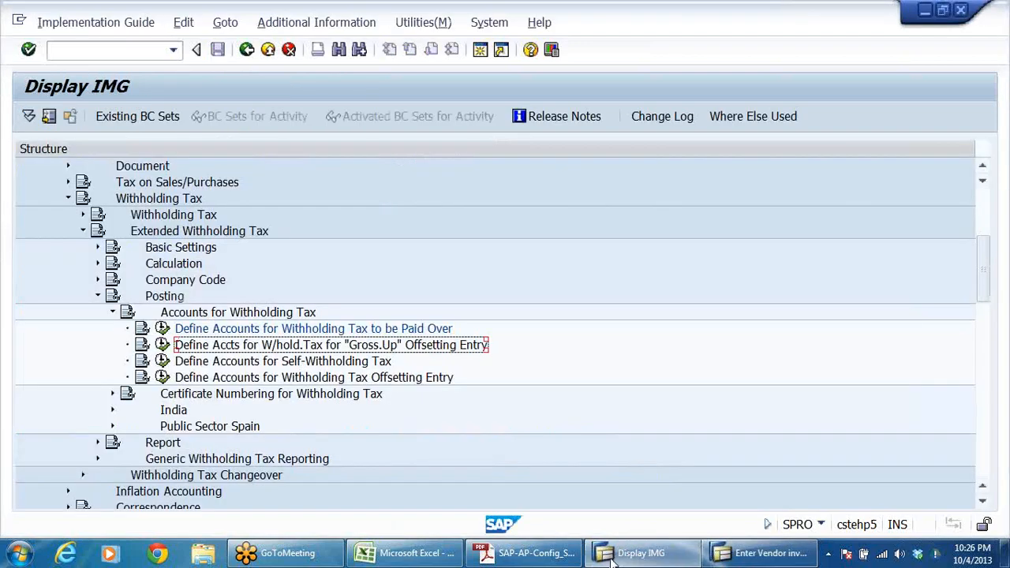
left_click(572, 554)
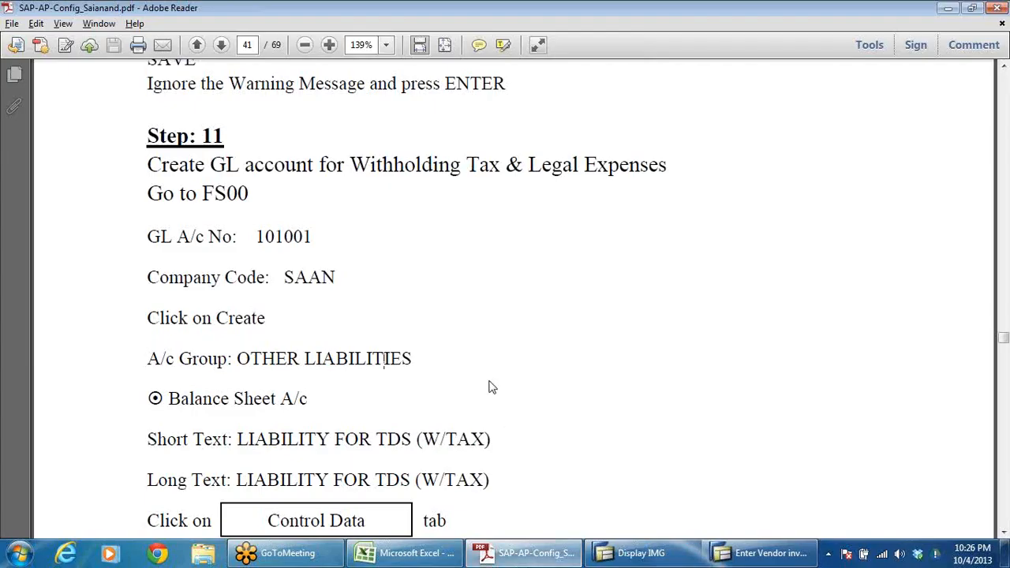
scroll(489, 387, "up", 3)
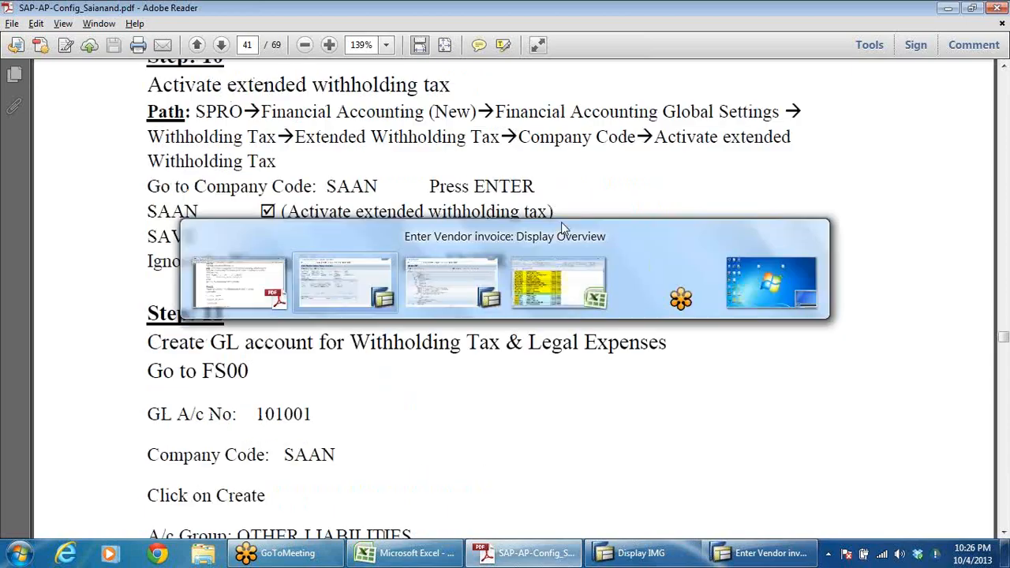
key("alt+Tab")
key("Tab")
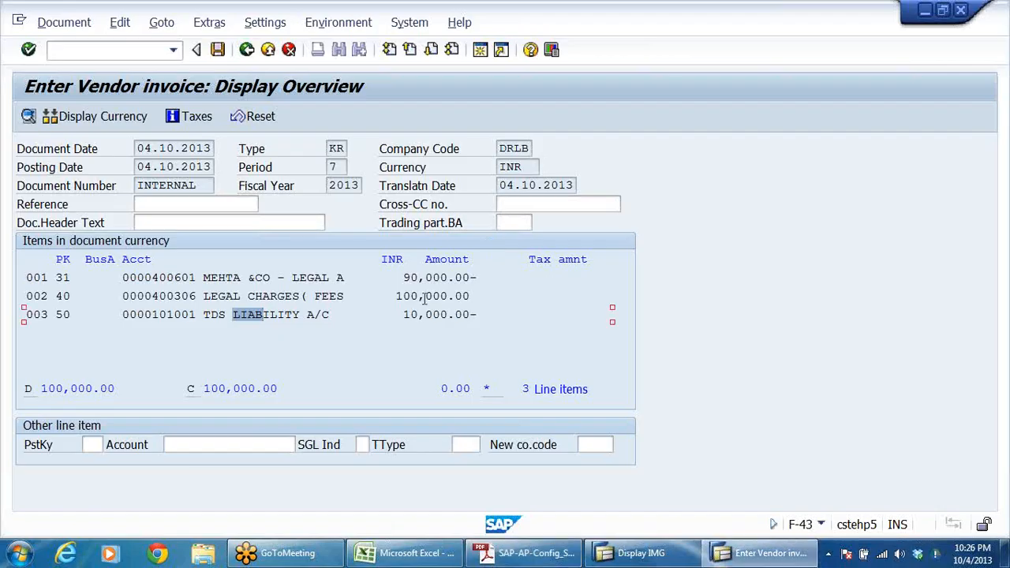
Try to post the vendor invoice, and exit the transaction to SAP Easy Access, discarding the entered data
left_click(218, 49)
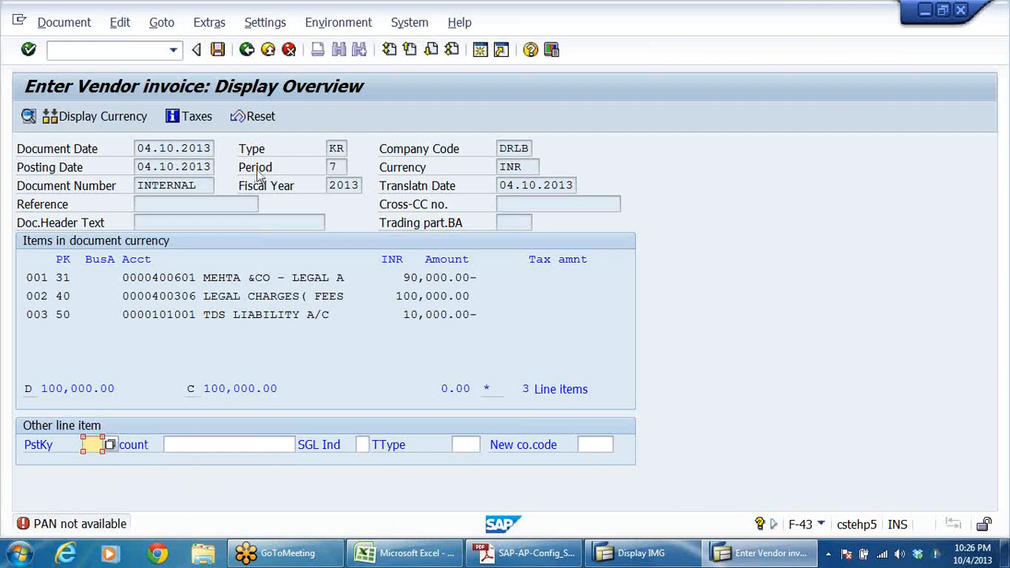
left_click(268, 50)
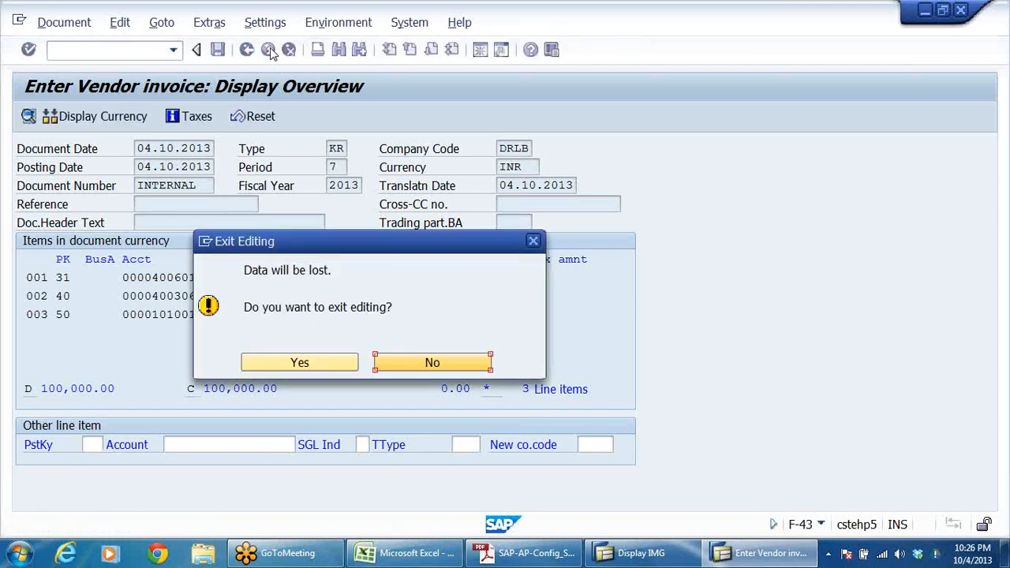
left_click(319, 364)
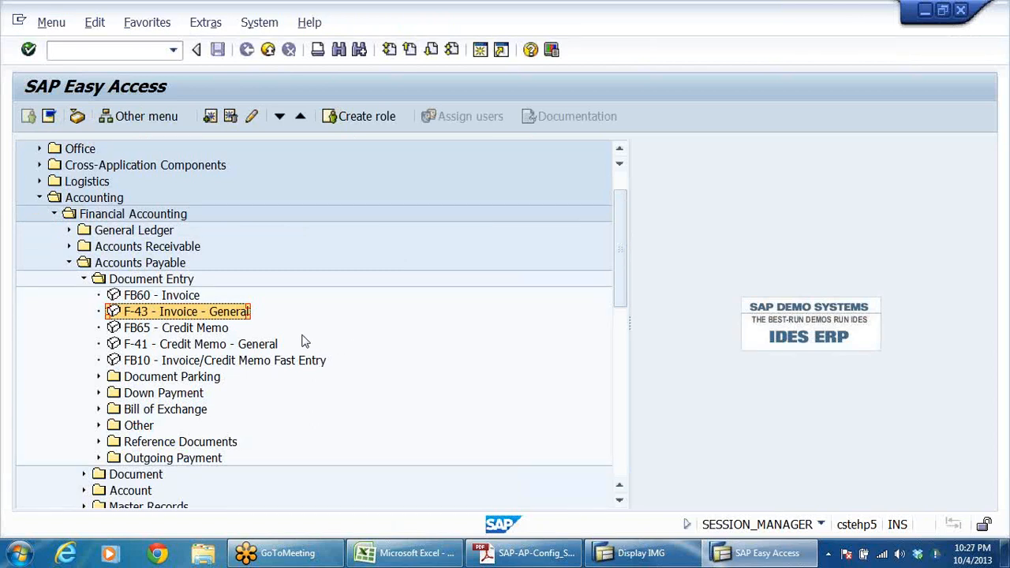
Switch to the Display IMG session and collapse the Posting and Extended Withholding Tax nodes
left_click(999, 124)
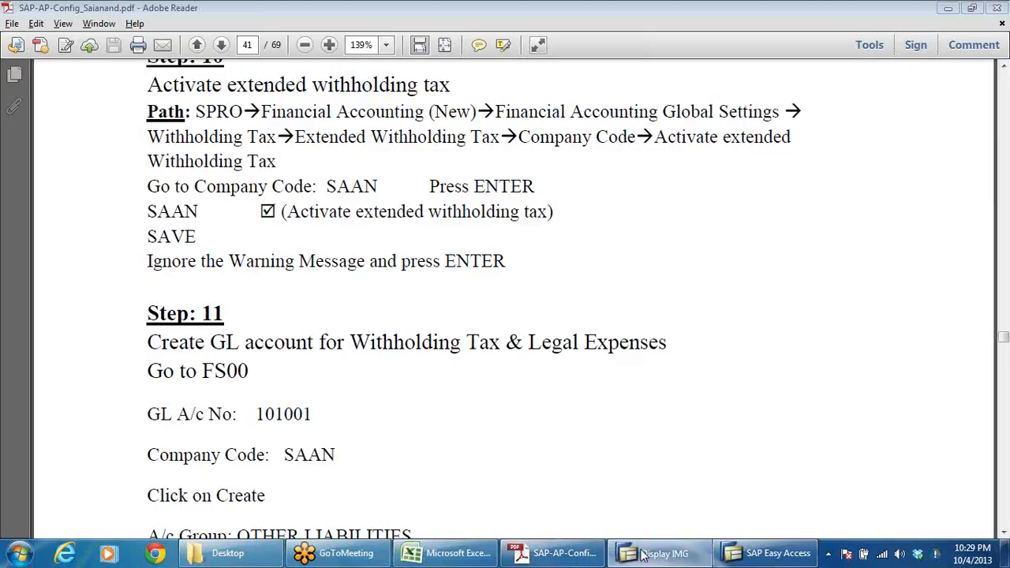
left_click(643, 555)
left_click(113, 312)
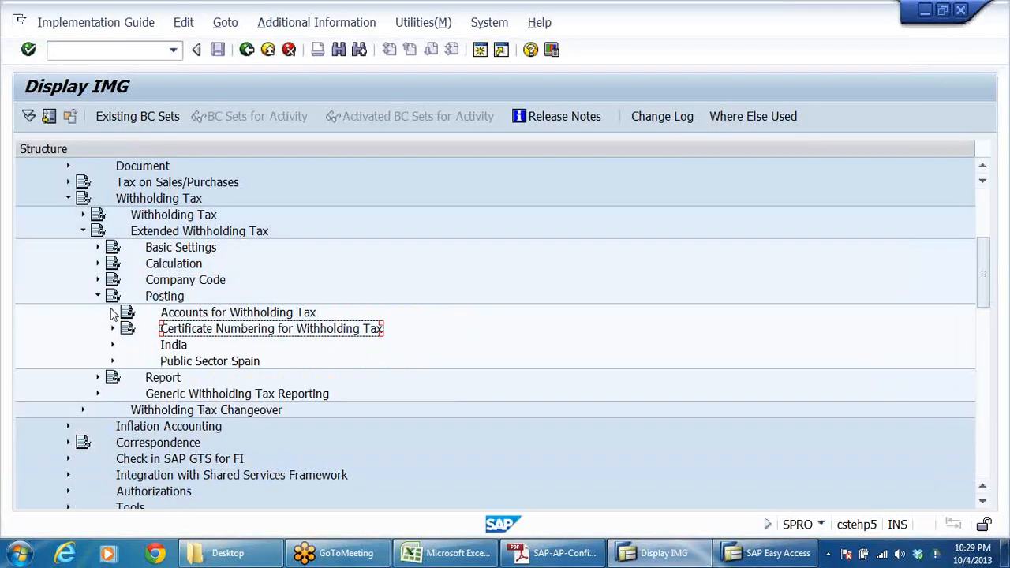
left_click(98, 297)
left_click(83, 232)
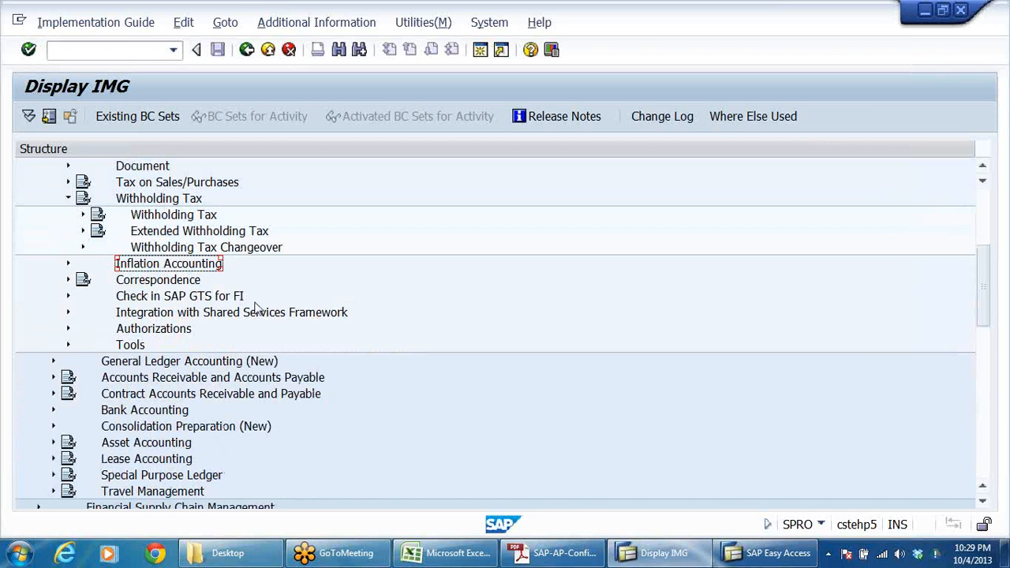
Expand the Logistics - General node in the IMG structure
scroll(292, 323, "down", 2)
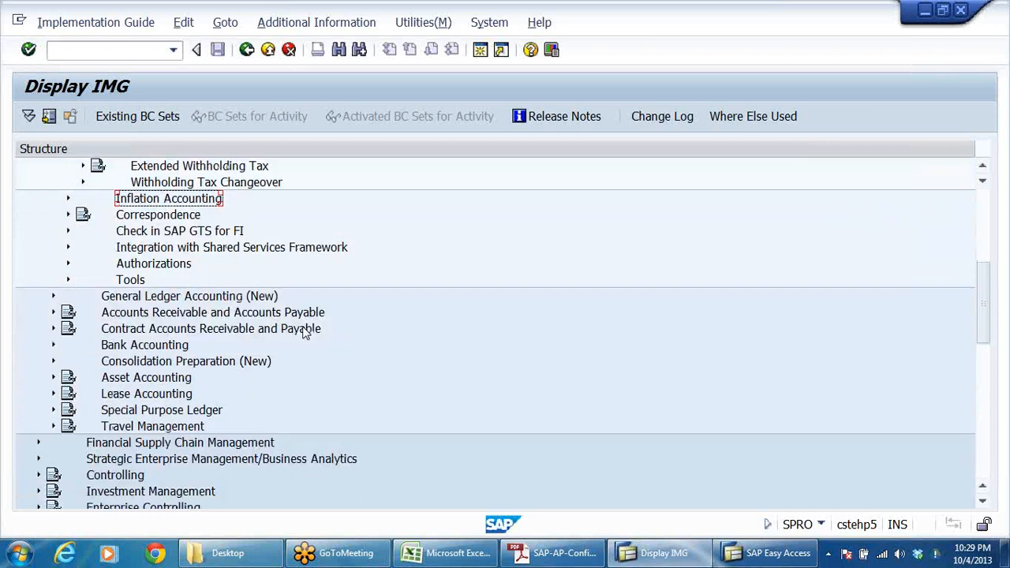
scroll(305, 332, "down", 2)
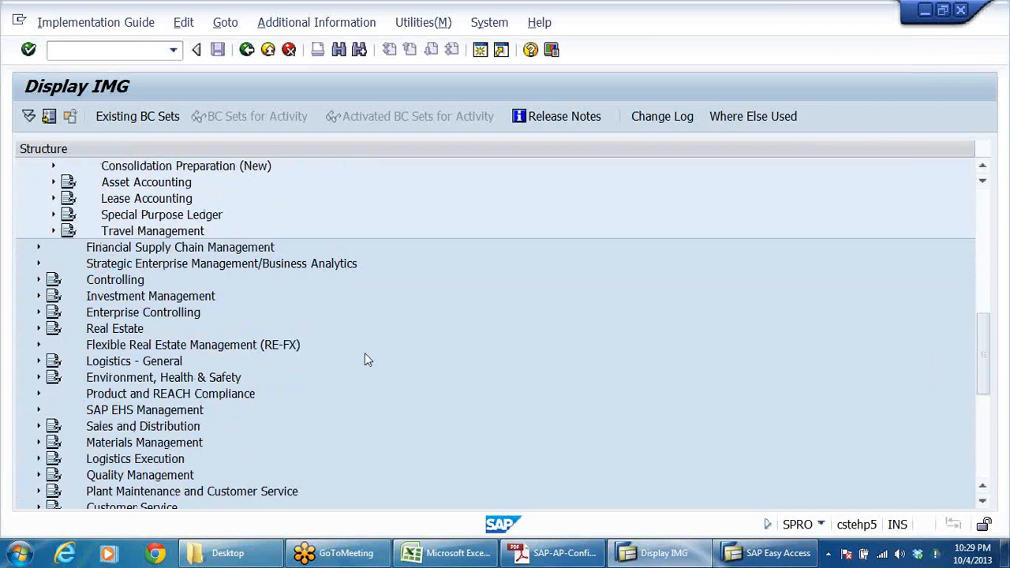
left_click(146, 316)
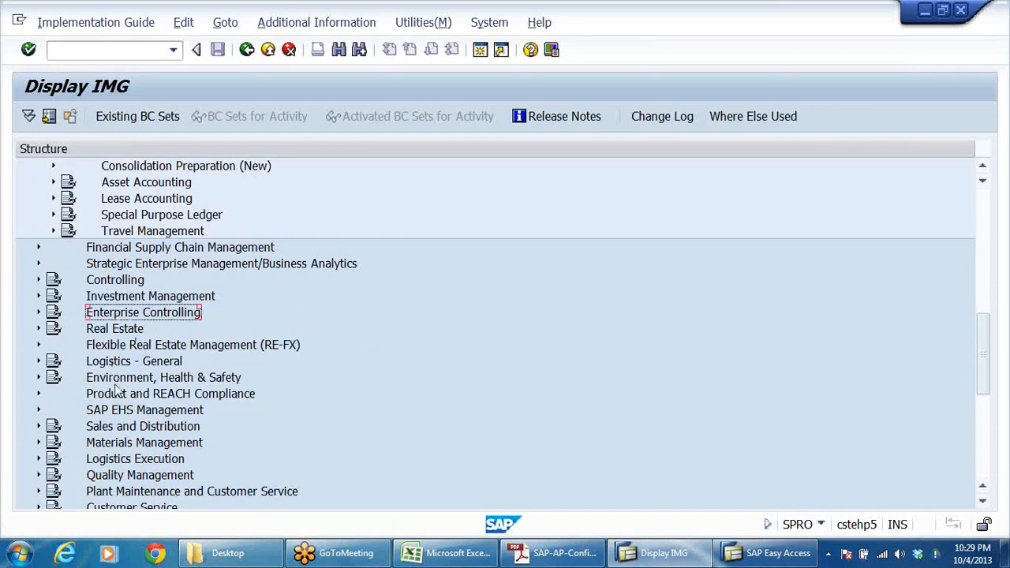
left_click(134, 364)
double_click(136, 365)
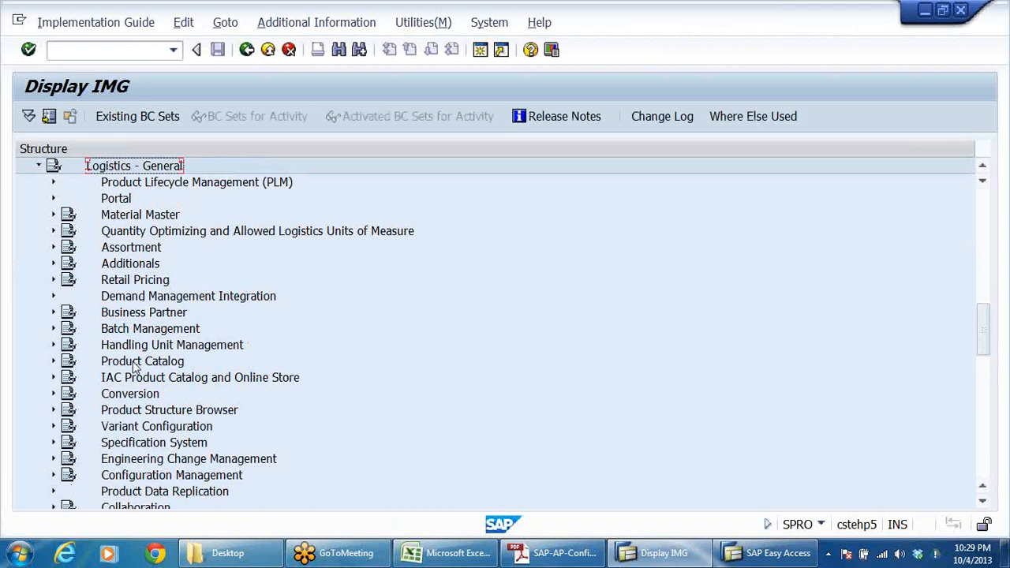
Look through the nodes under Logistics - General for the tax on goods movements settings
key("Down")
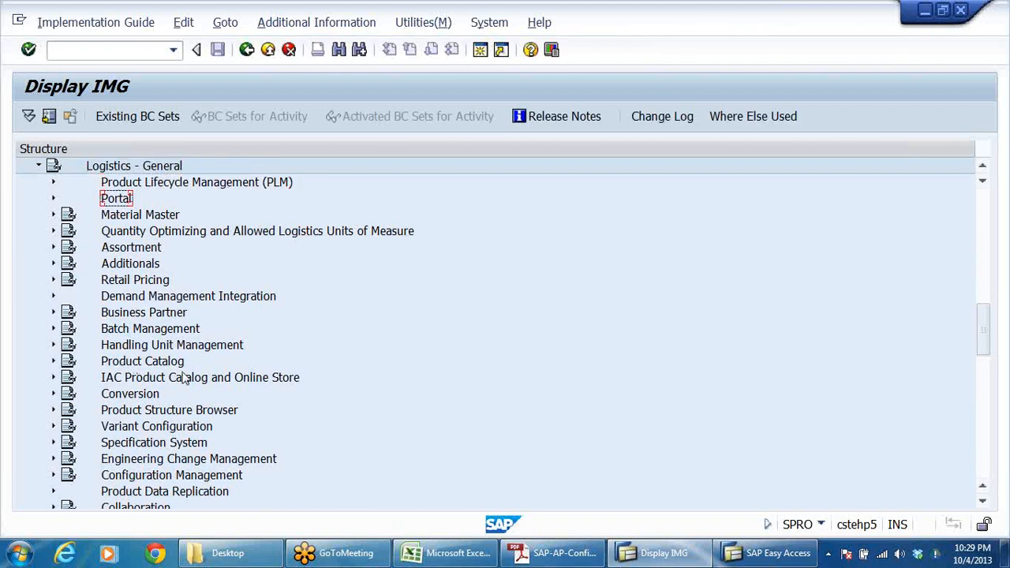
scroll(189, 377, "up", 2)
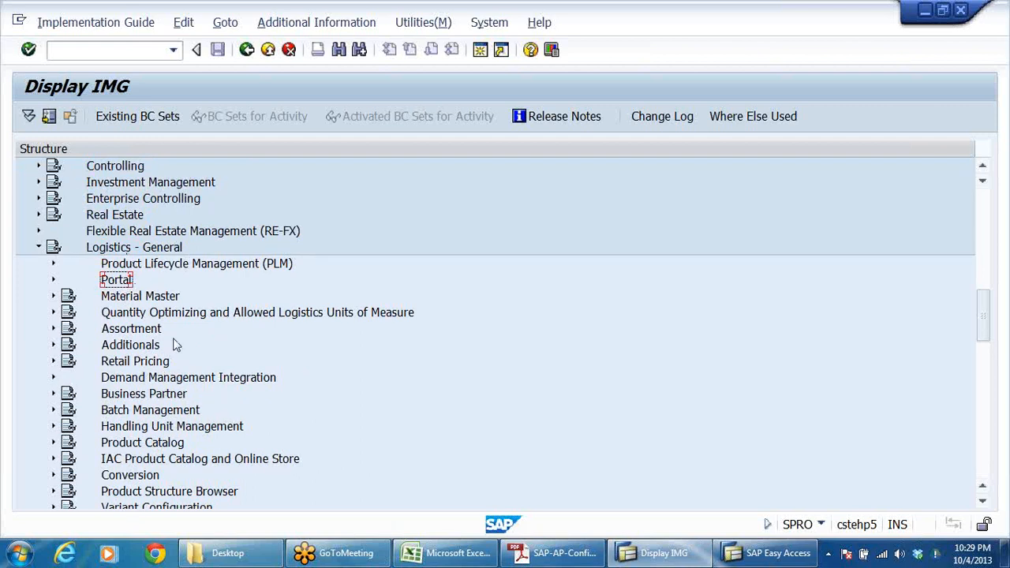
scroll(219, 412, "down", 3)
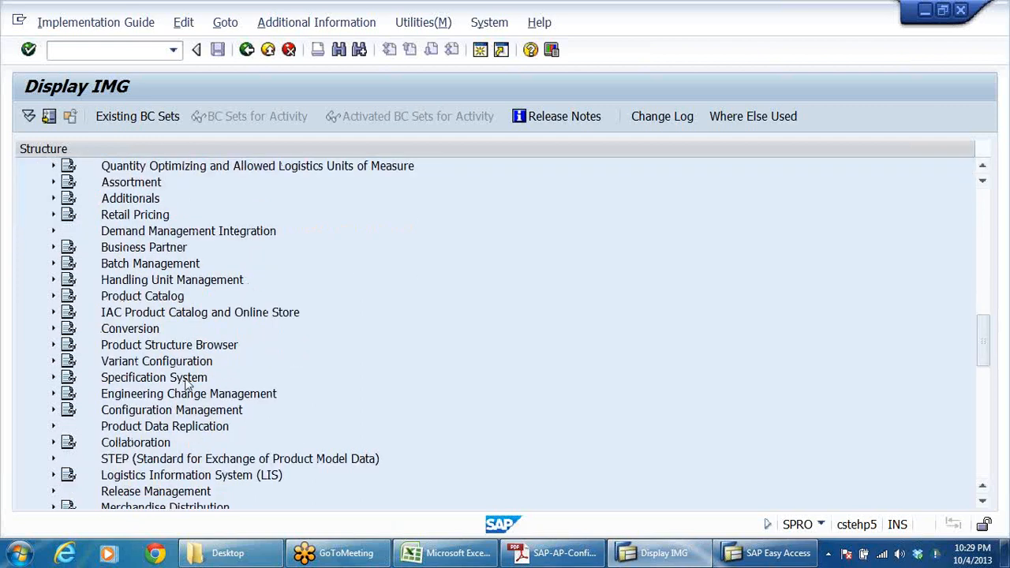
scroll(188, 383, "down", 1)
scroll(188, 383, "down", 3)
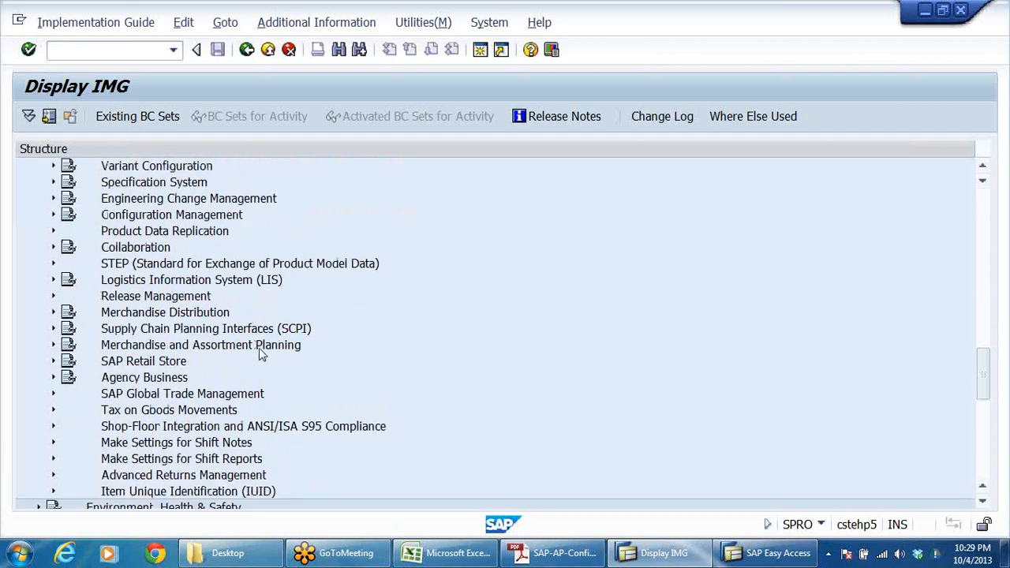
left_click(150, 410)
scroll(330, 353, "up", 5)
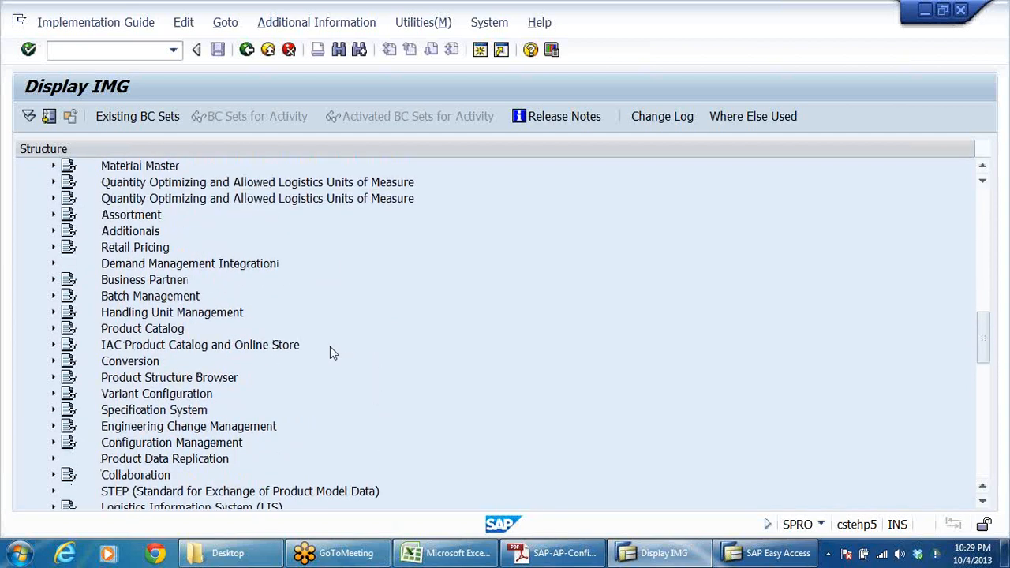
scroll(330, 347, "up", 3)
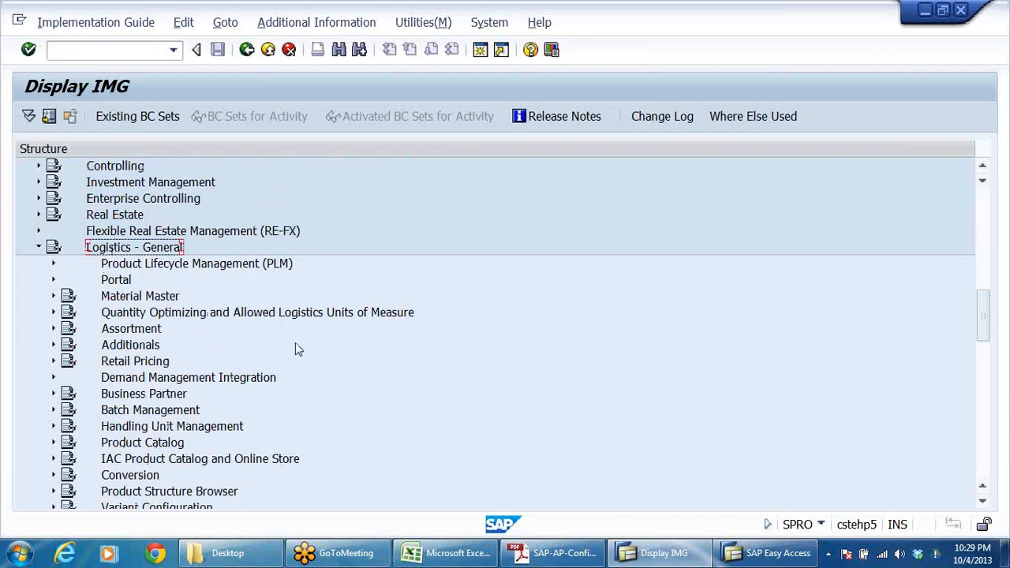
scroll(298, 346, "down", 9)
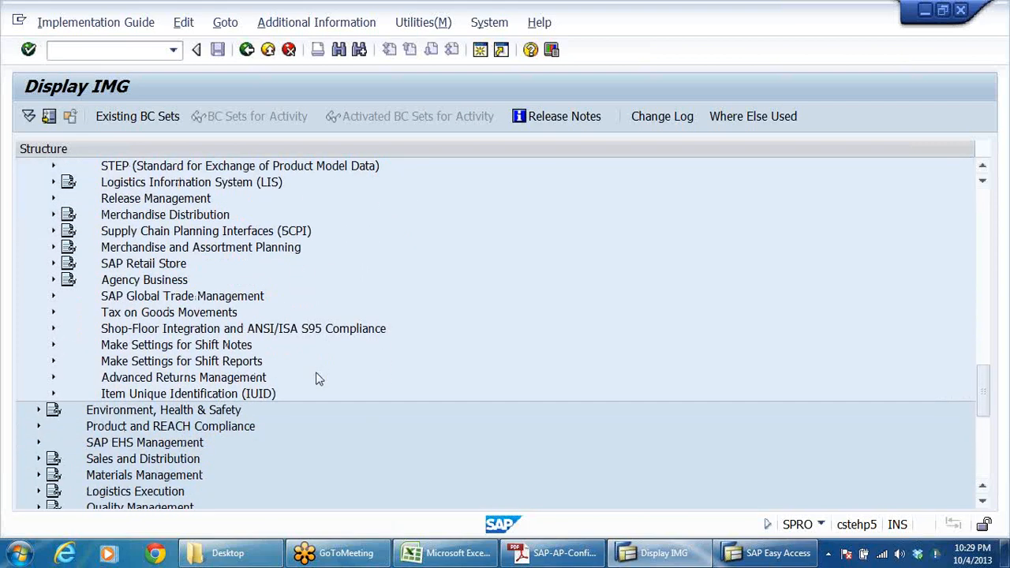
Expand Tax on Goods Movements down to the Basic Settings activities for India
left_click(227, 314)
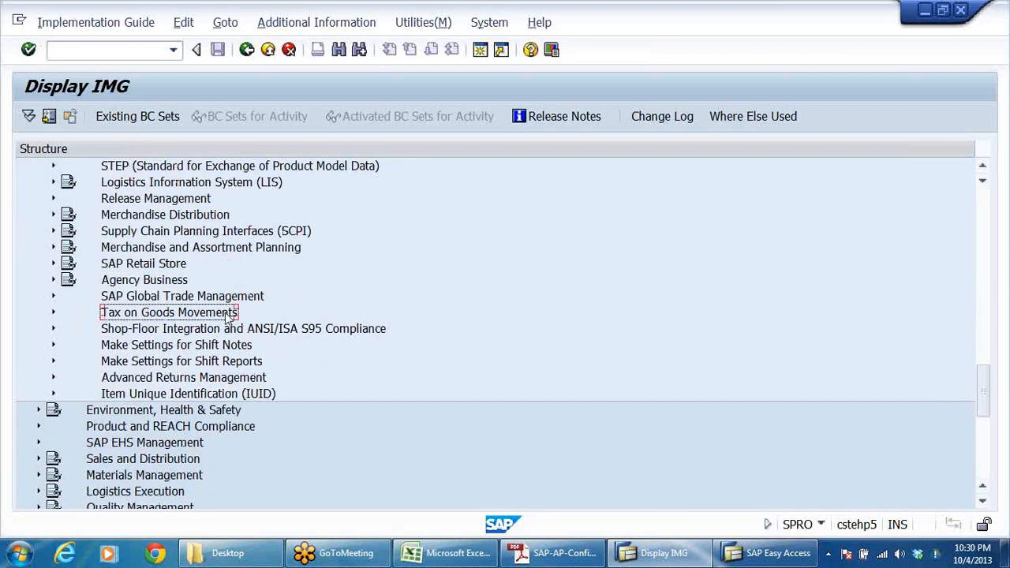
double_click(227, 314)
key("Down")
key("Down")
key("Right")
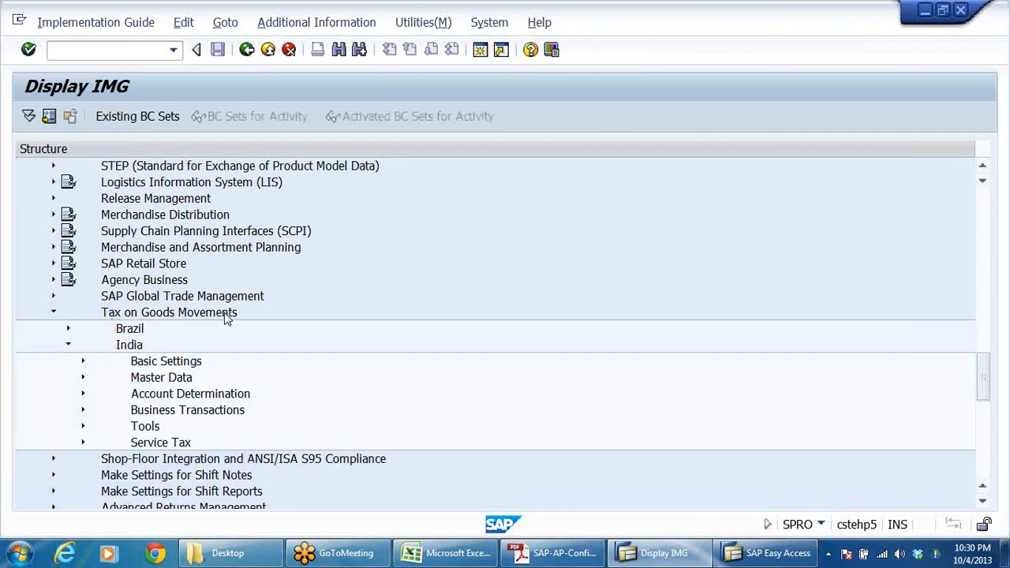
key("Down")
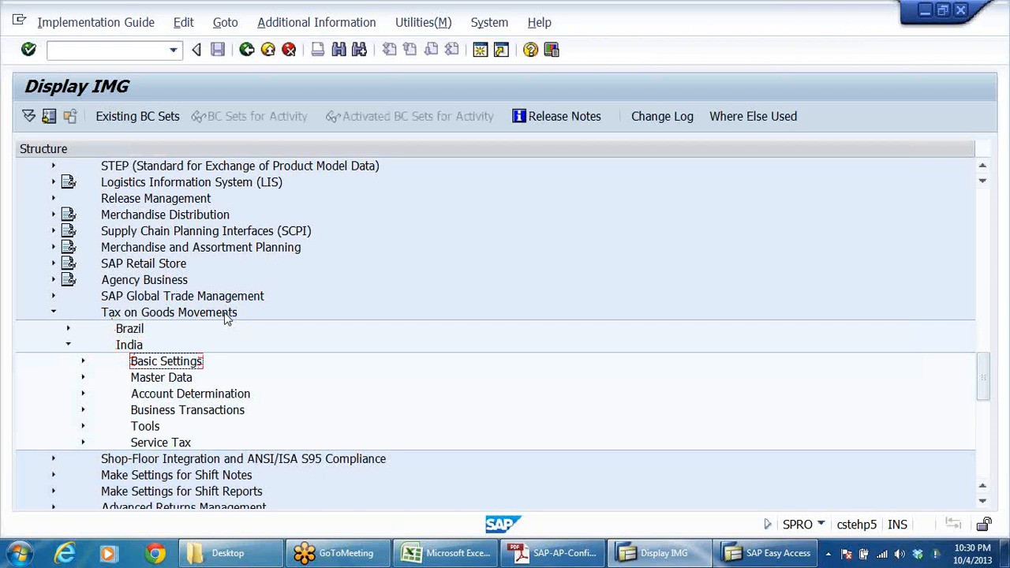
key("Right")
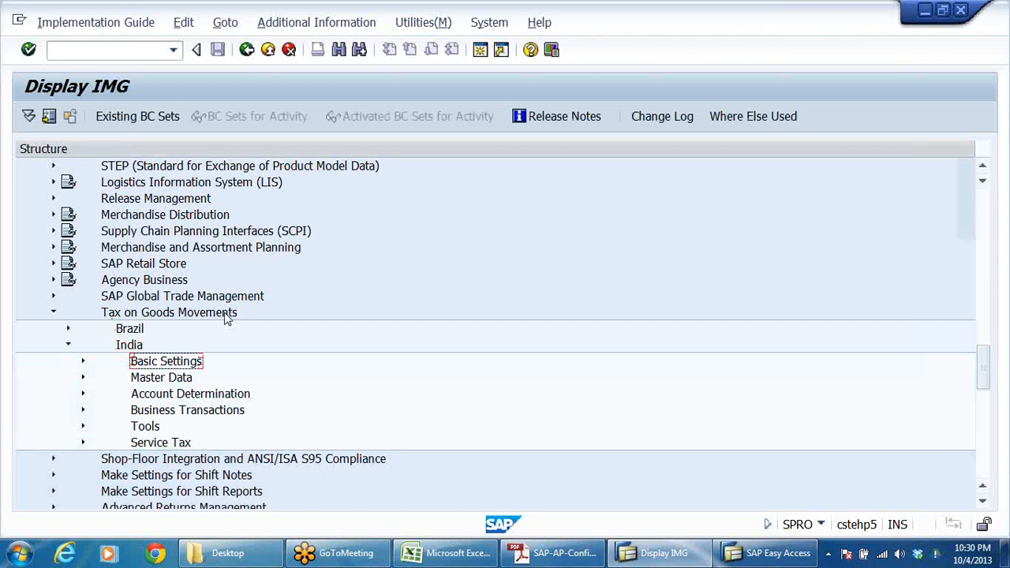
key("Down")
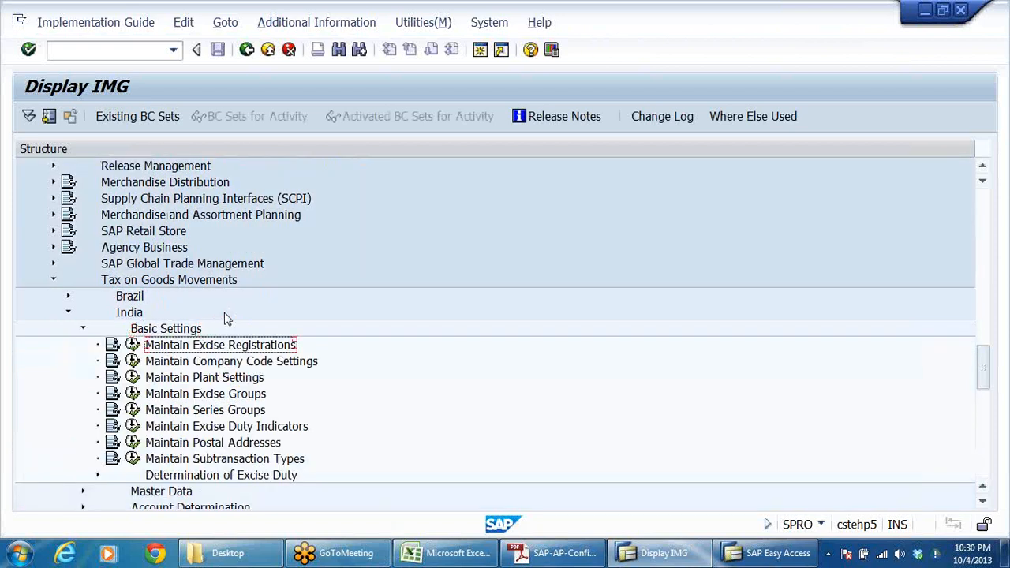
Add a Maintain Company Code Settings entry for DRLB with first month April, and save it in the customizing request EWT FOR DRL
left_click(292, 363)
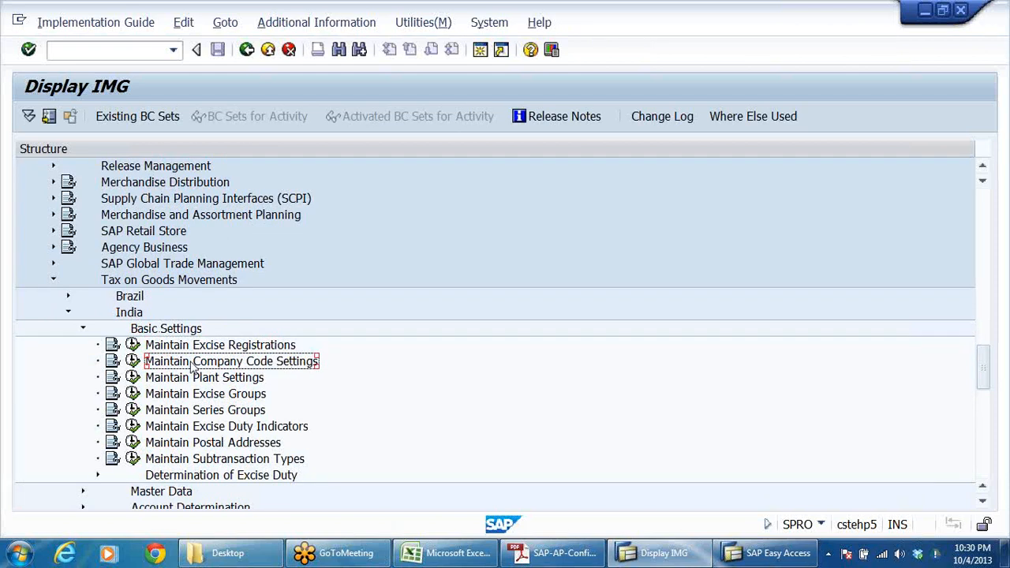
left_click(132, 360)
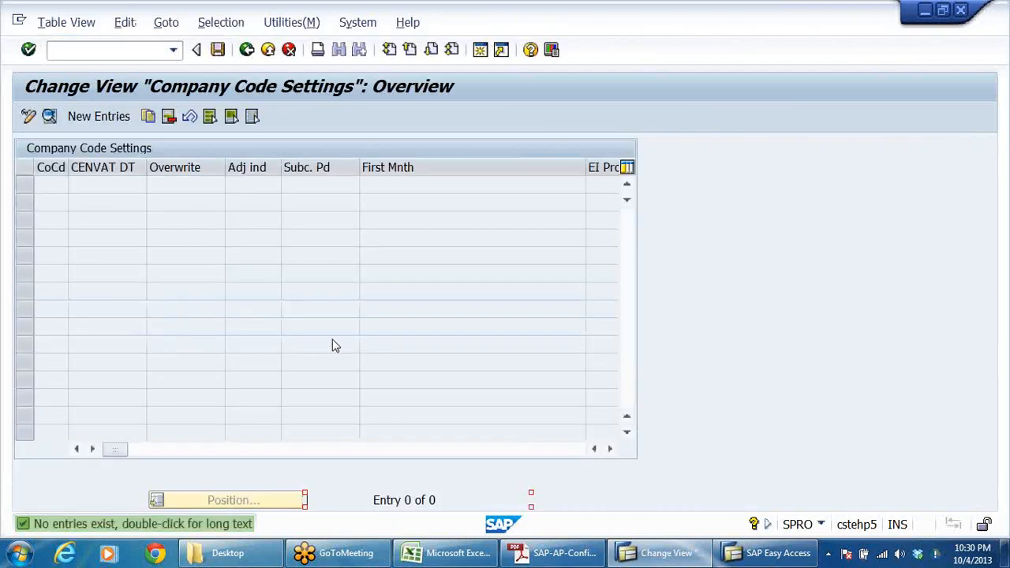
left_click(99, 116)
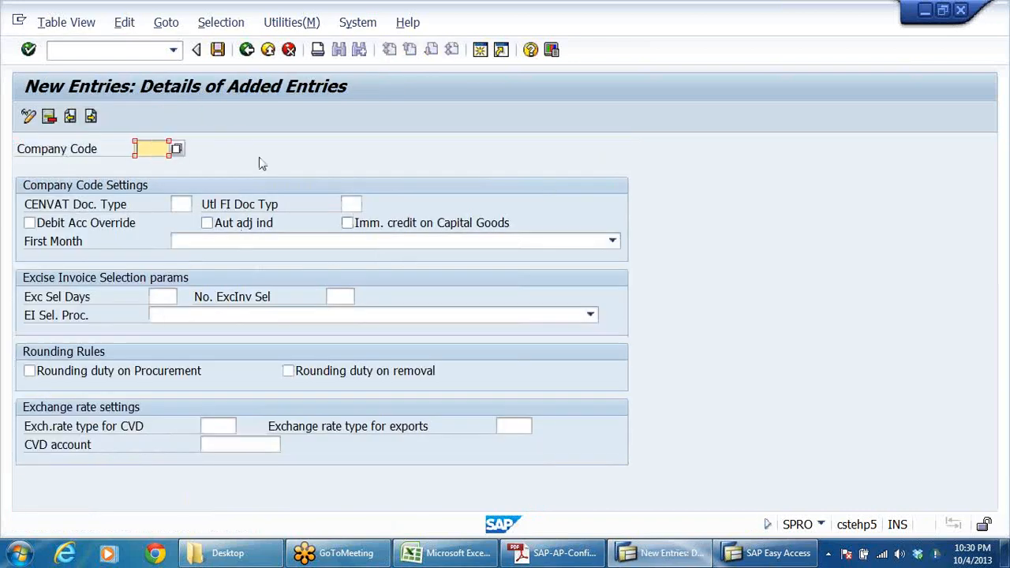
type("DRLB")
left_click(613, 243)
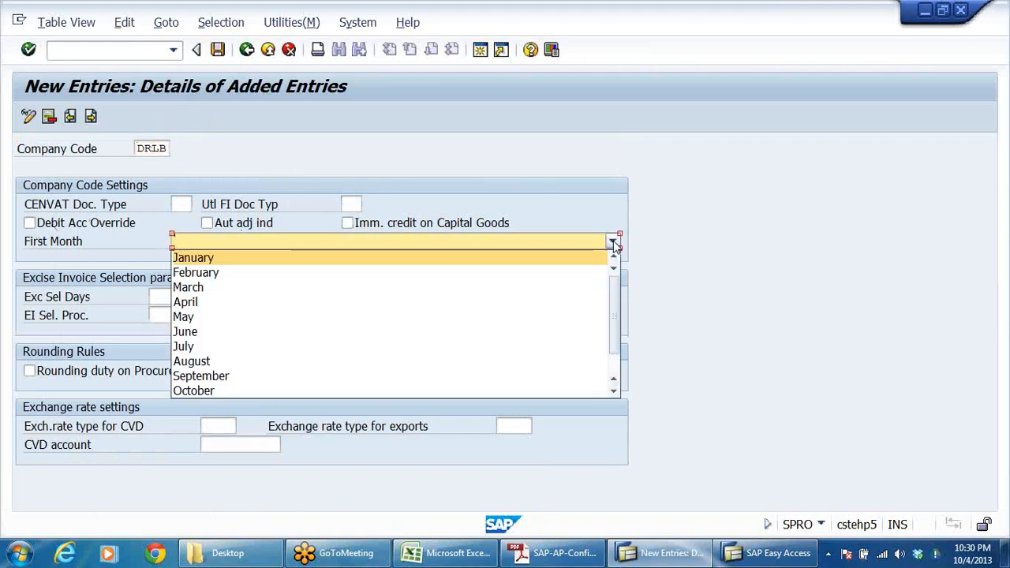
left_click(189, 302)
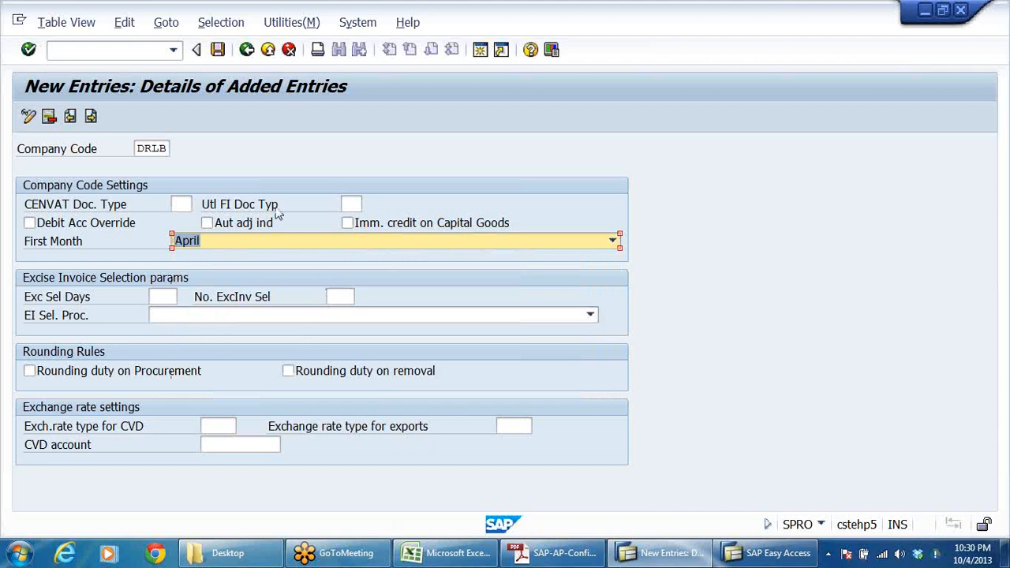
left_click(217, 49)
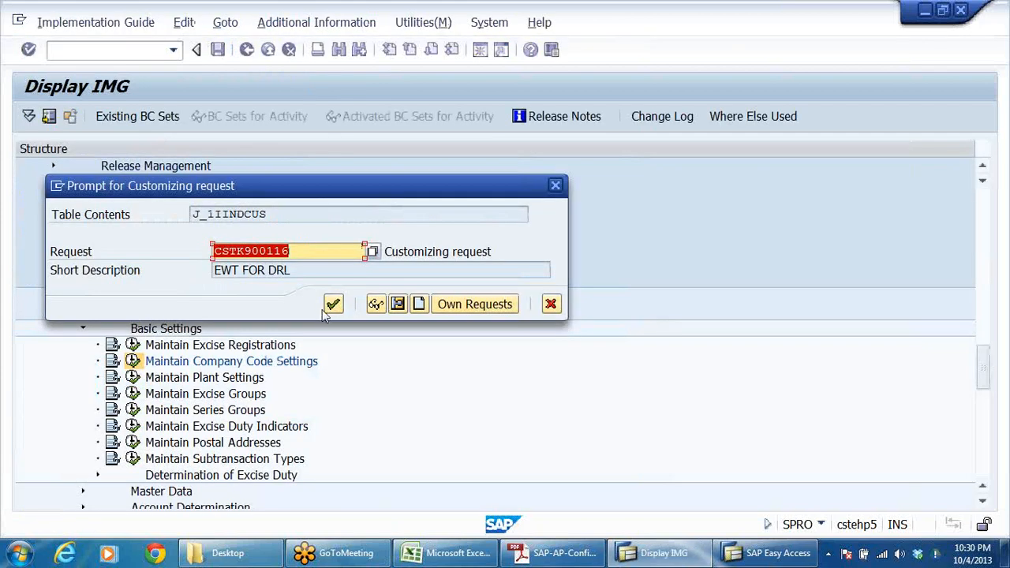
left_click(336, 310)
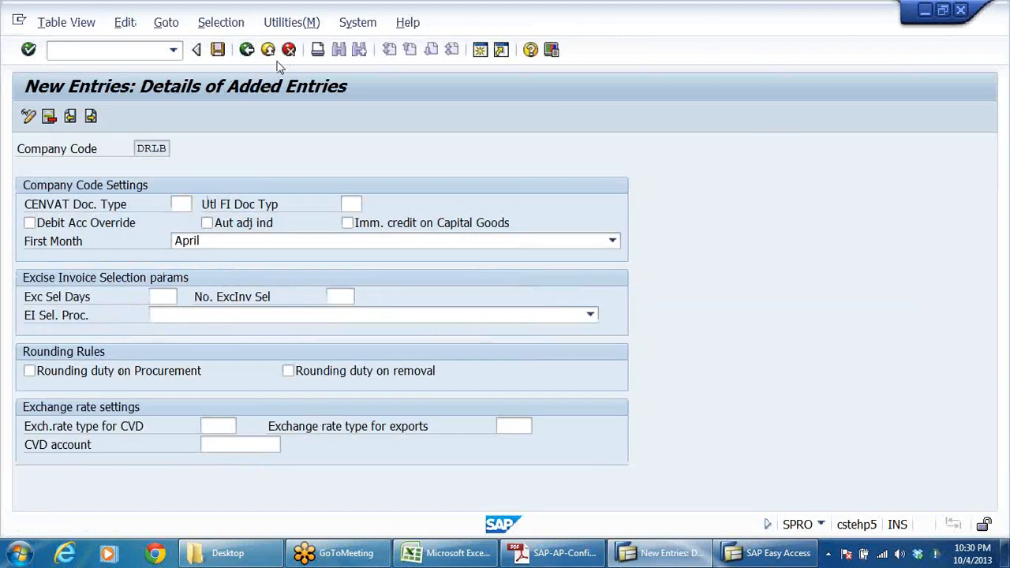
Return to the IMG structure and examine the Master Data activities for India in place of Basic Settings
left_click(246, 49)
left_click(246, 50)
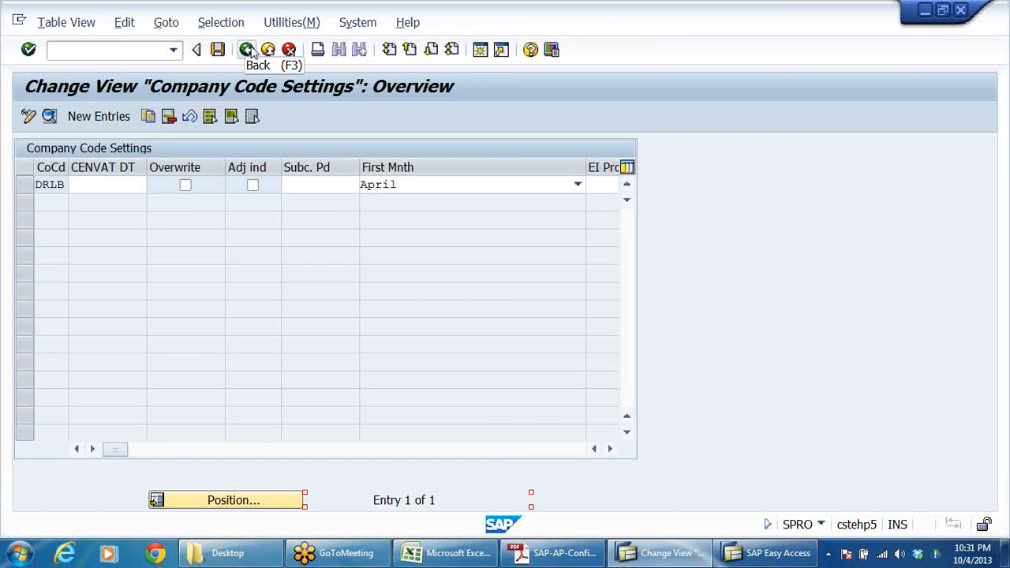
left_click(246, 49)
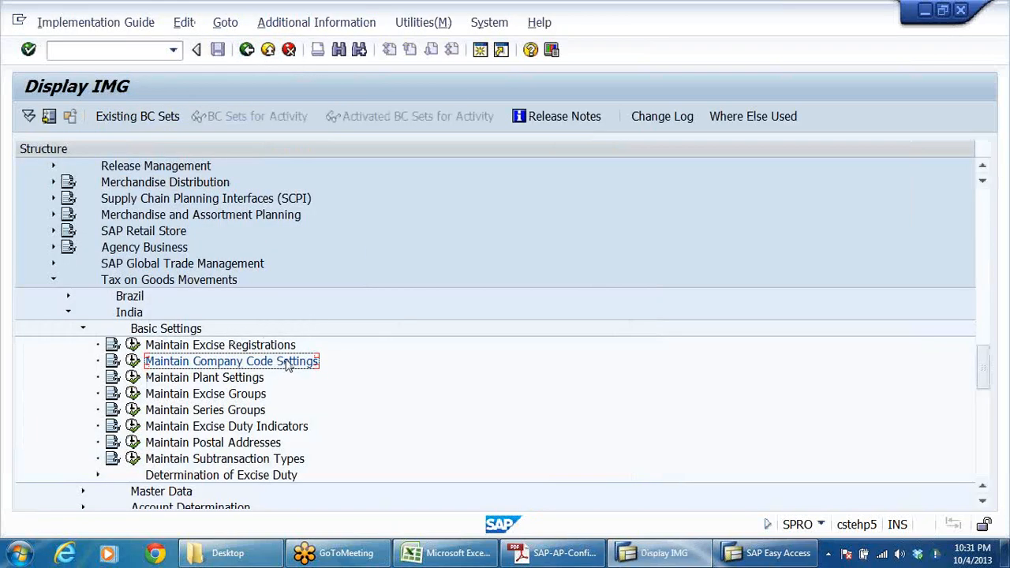
left_click(83, 329)
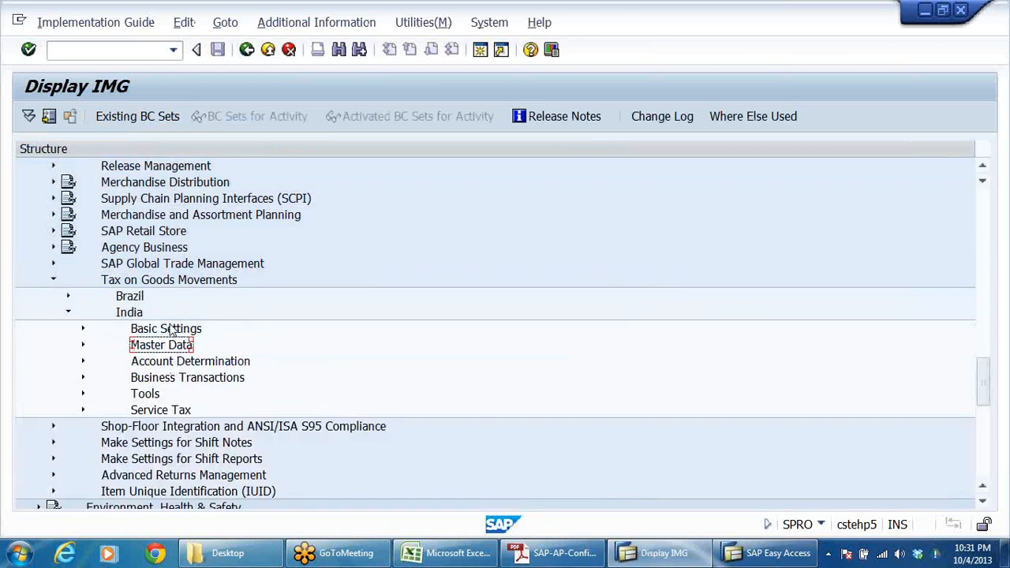
left_click(83, 345)
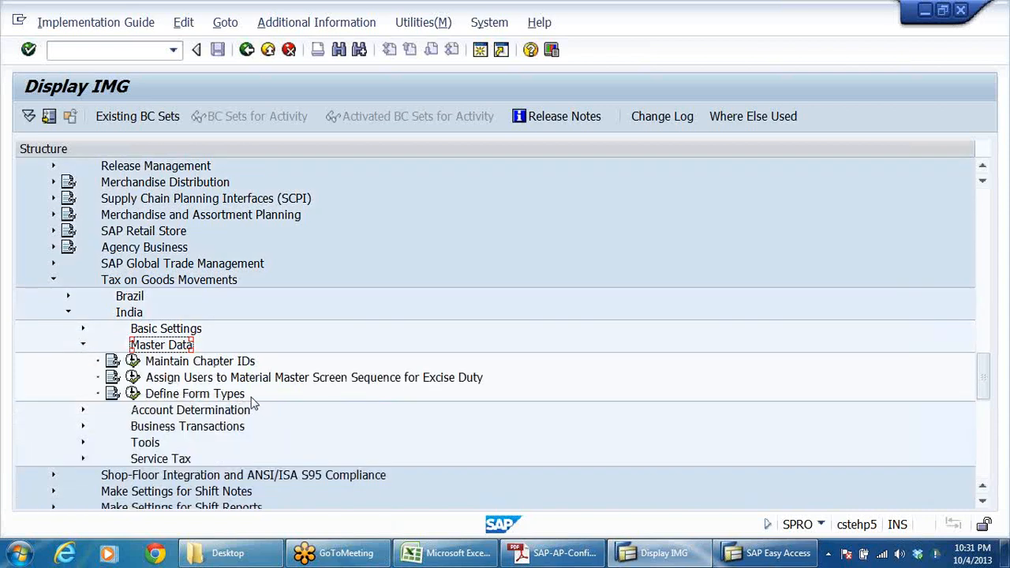
Switch to SAP Easy Access and open vendor MEHTA &CO - LEGAL ADVISORS in company code DRLB for change (FK02) with its address data
left_click(774, 559)
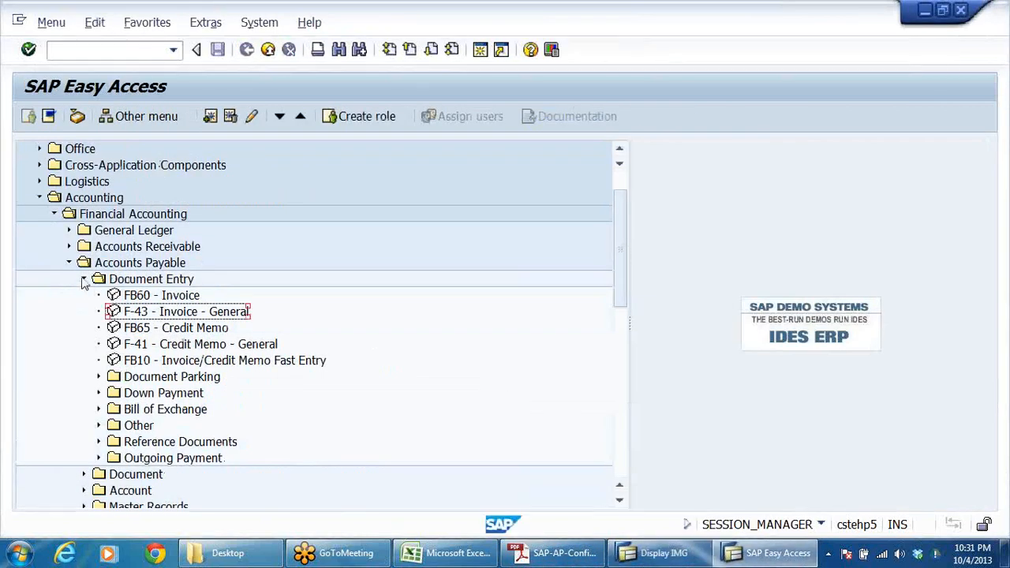
left_click(83, 279)
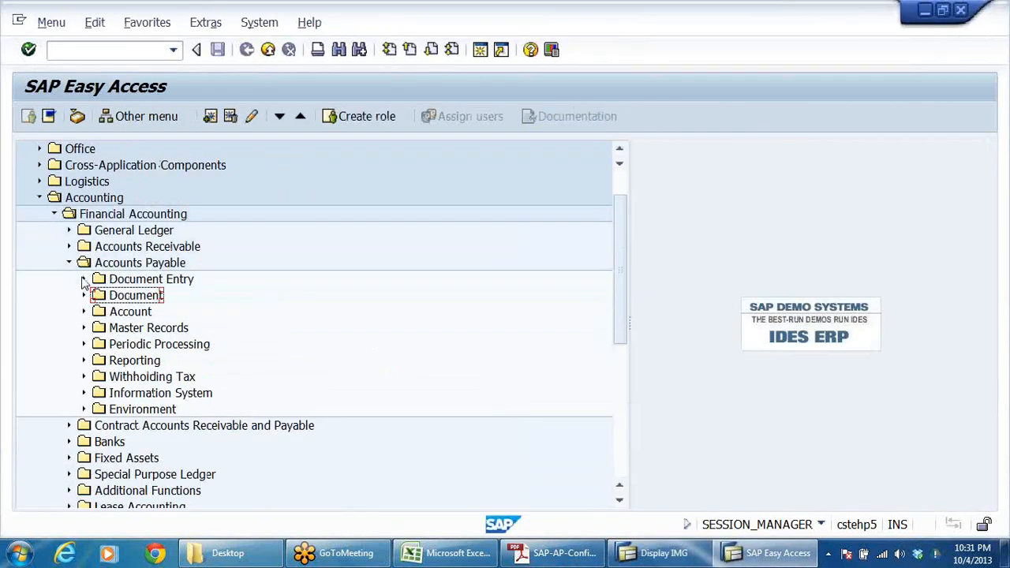
left_click(130, 314)
double_click(168, 330)
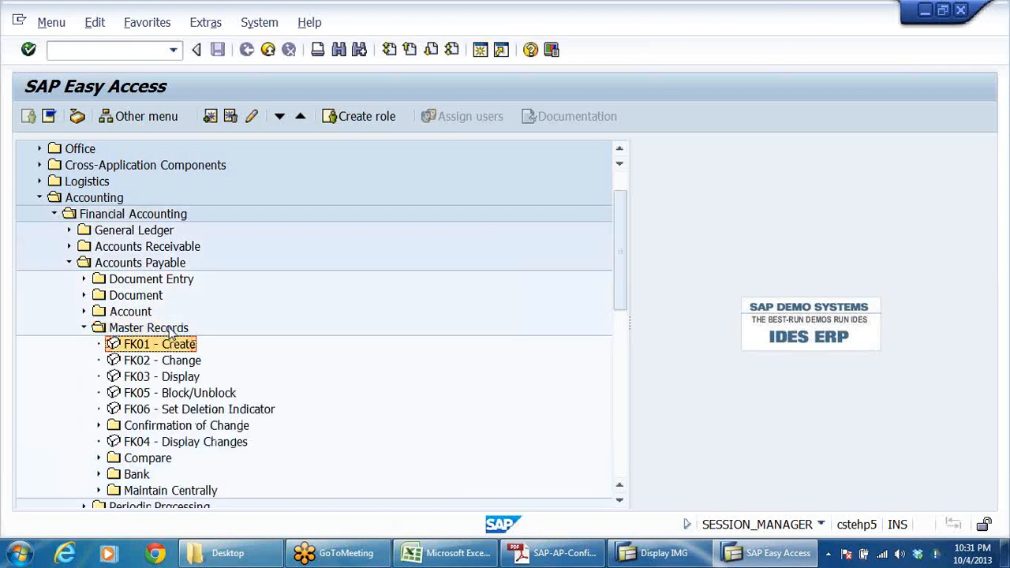
key("Down")
key("Return")
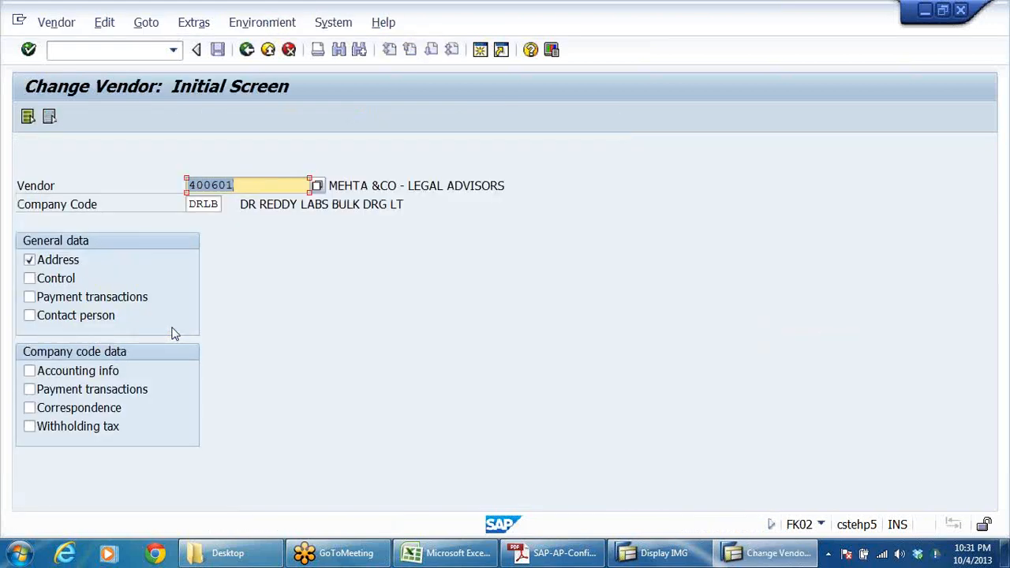
key("Return")
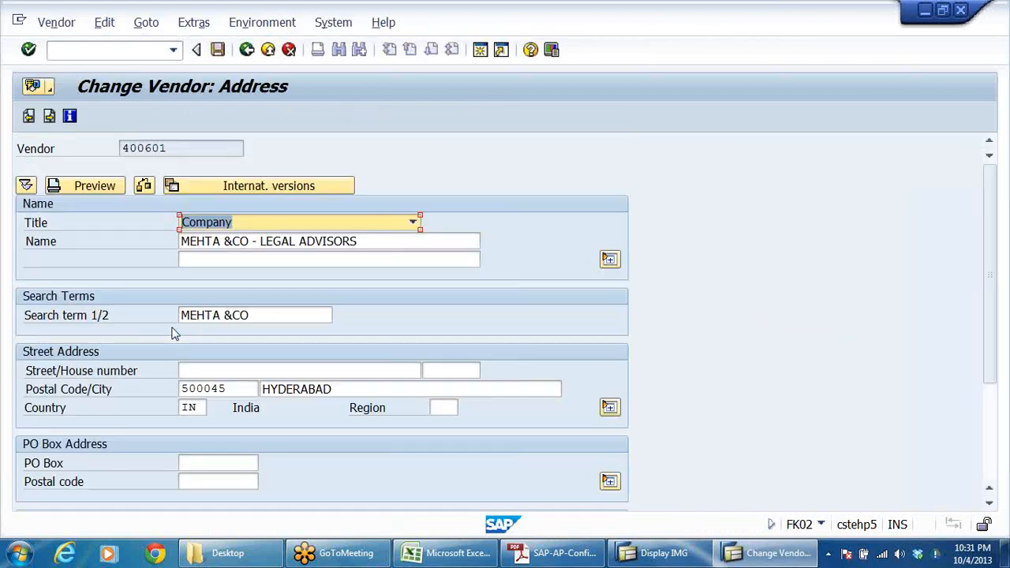
Reopen vendor MEHTA &CO - LEGAL ADVISORS with the company code's Accounting info and Payment transactions included, and check its address and accounting screens
left_click(247, 50)
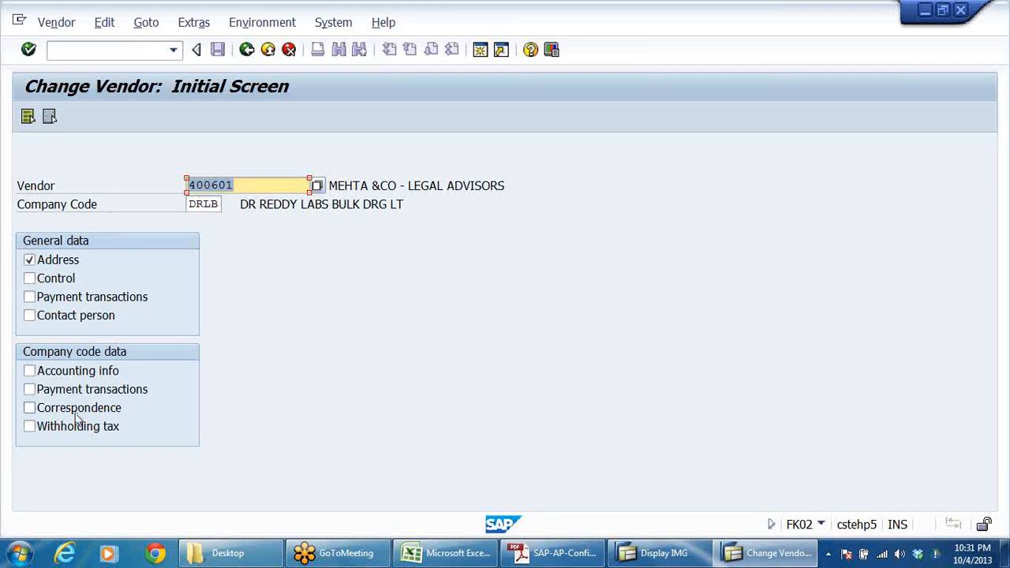
left_click(258, 184)
left_click(87, 370)
left_click(72, 391)
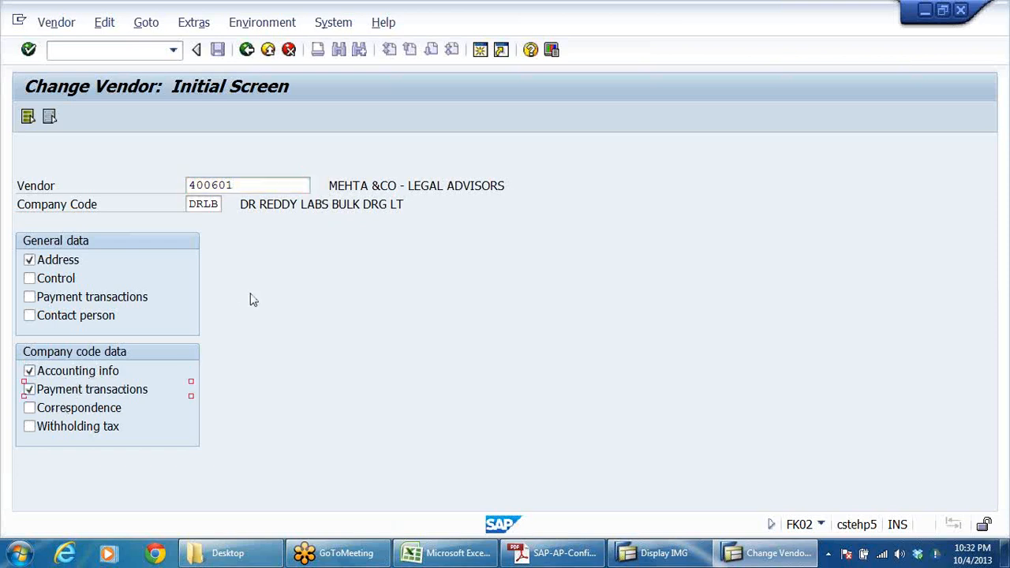
key("Return")
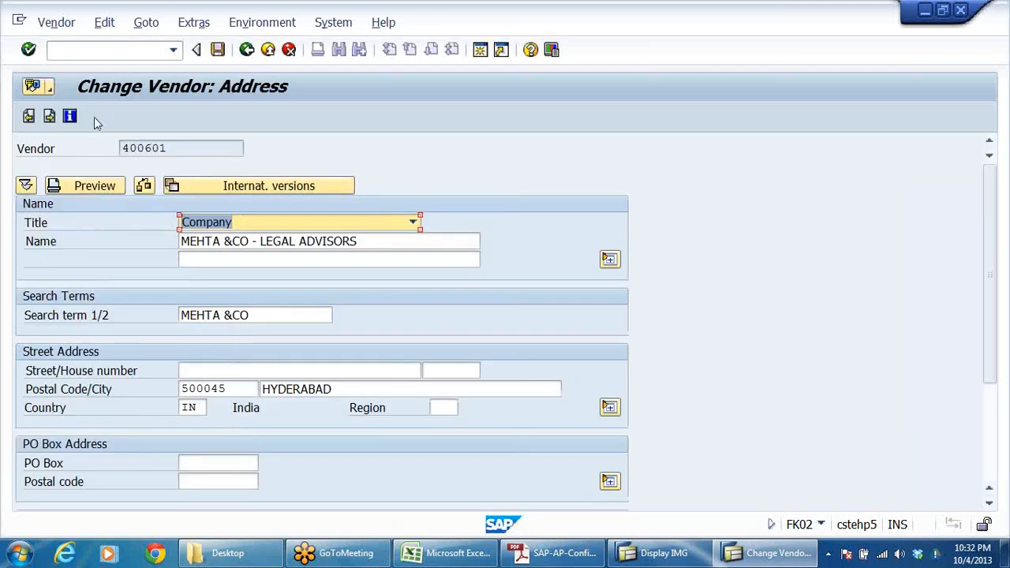
left_click(51, 117)
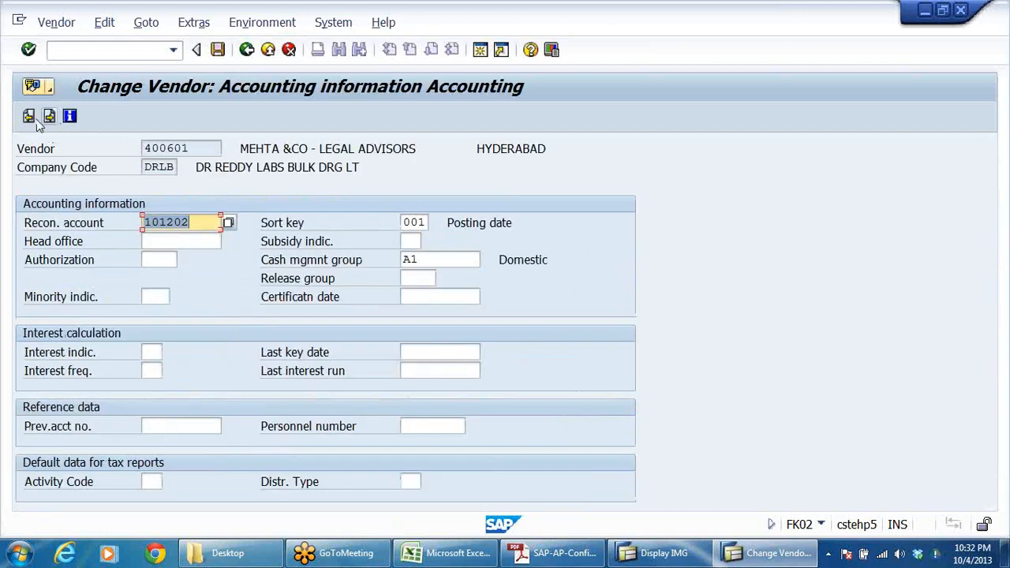
left_click(29, 118)
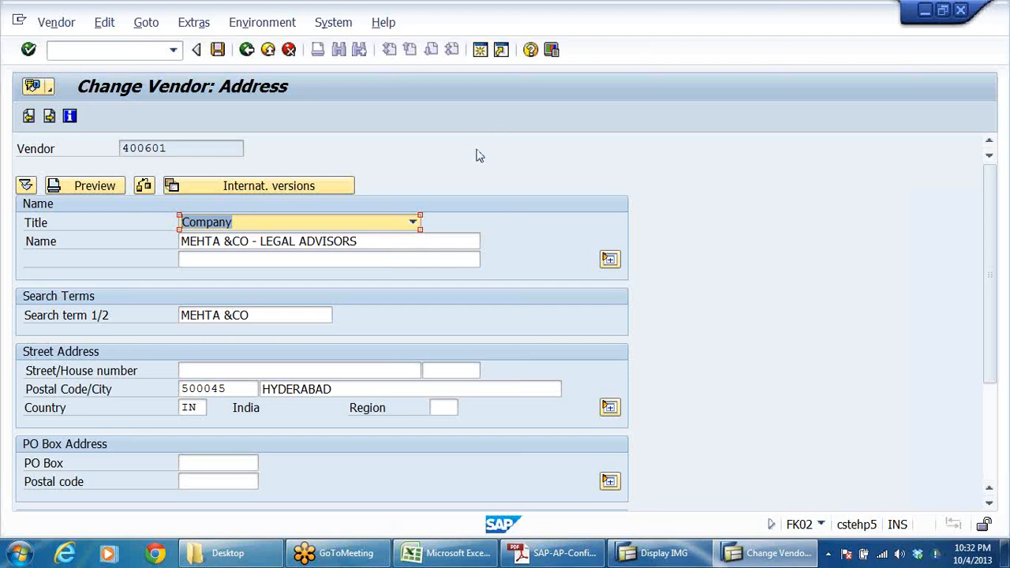
Check the international versions available for the vendor's address, and return to the vendor selection without choosing one
left_click(261, 188)
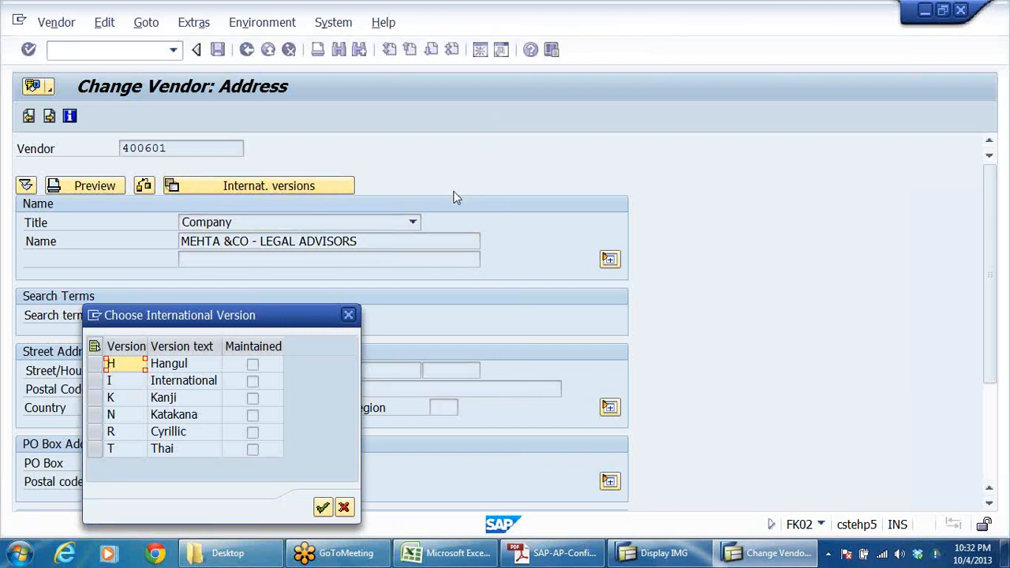
left_click(342, 506)
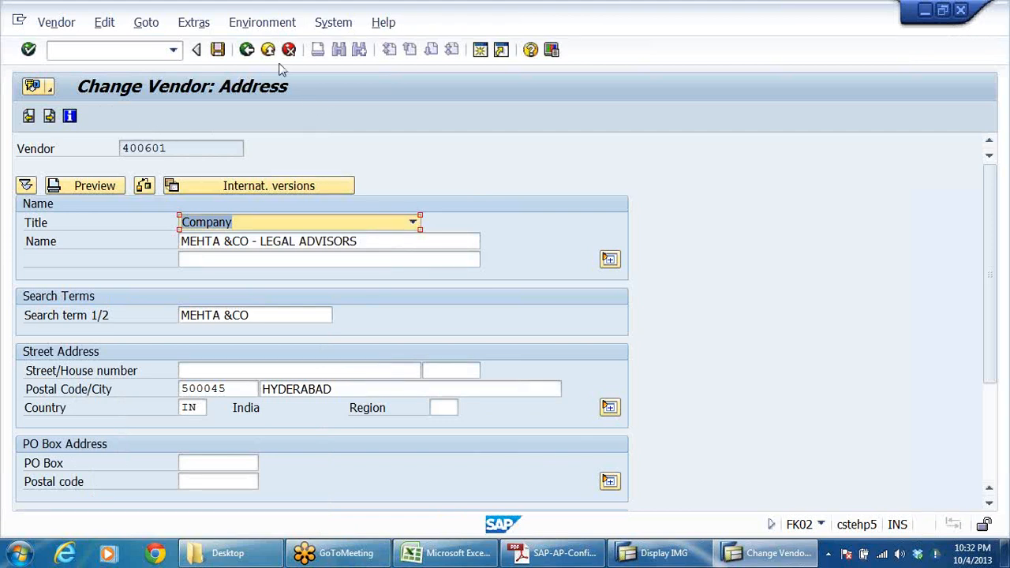
left_click(246, 50)
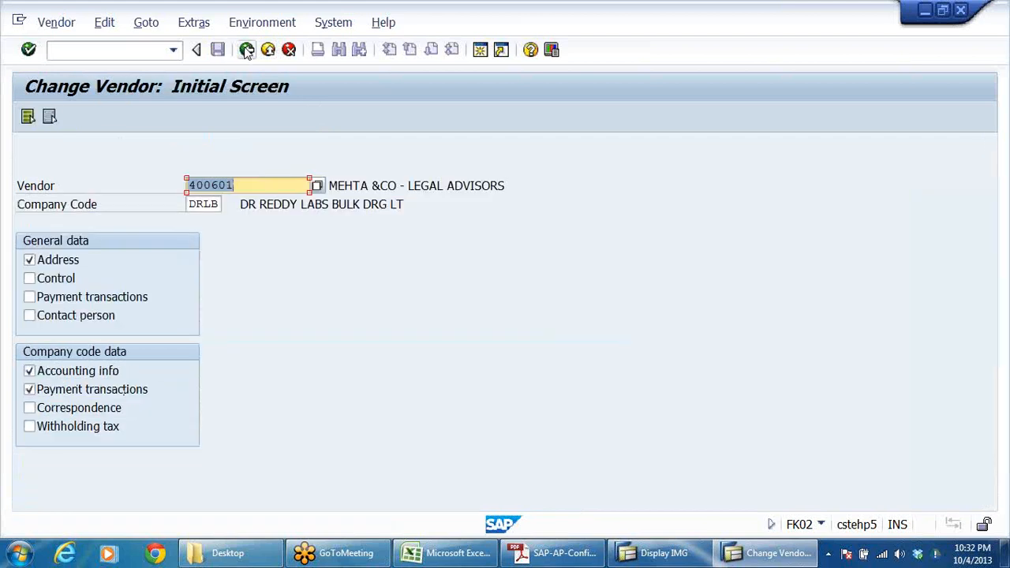
Switch back to the IMG structure and execute Assign Users to Material Master Screen Sequence for Excise Duty for India
left_click(246, 50)
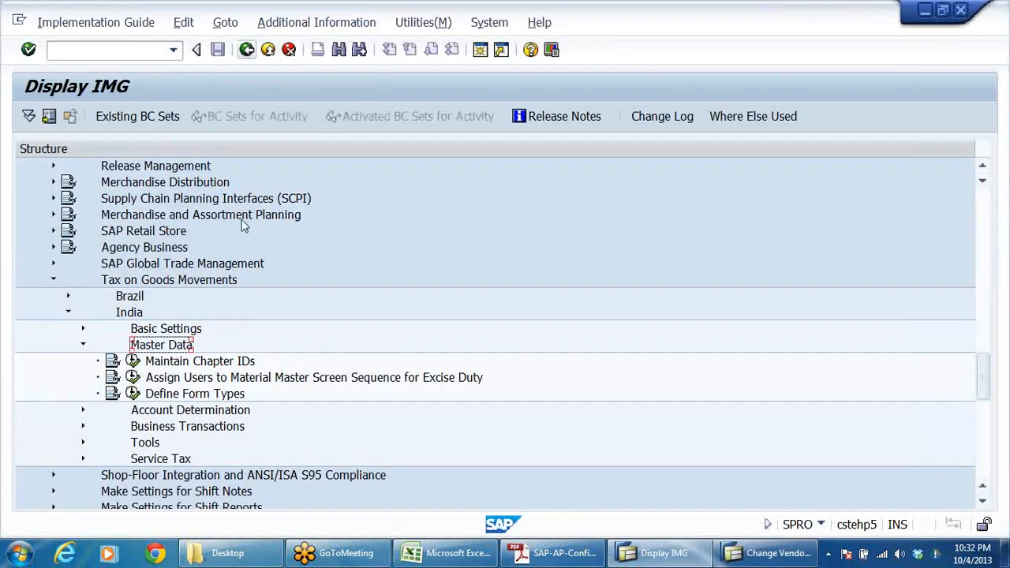
left_click(174, 332)
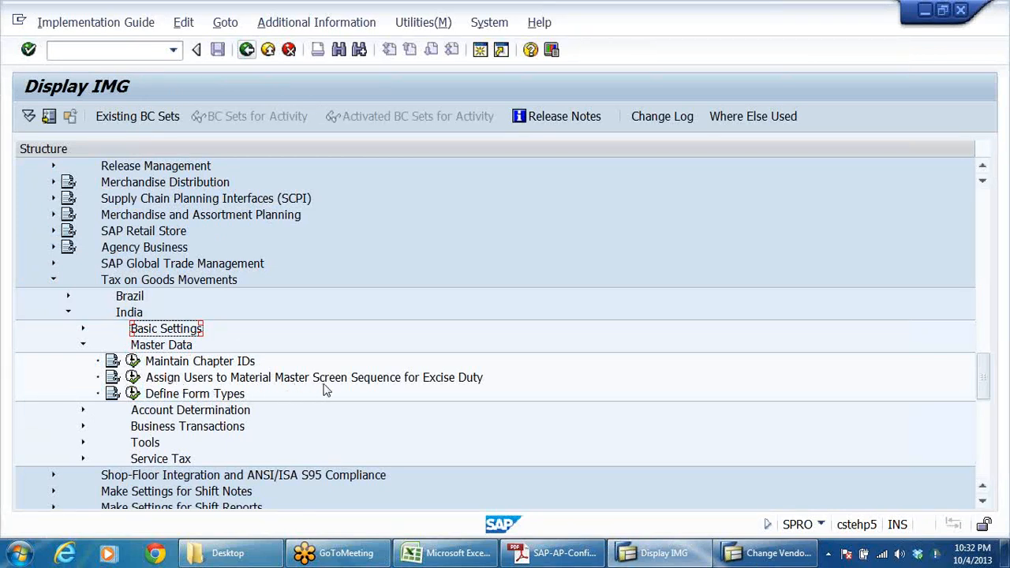
left_click(473, 377)
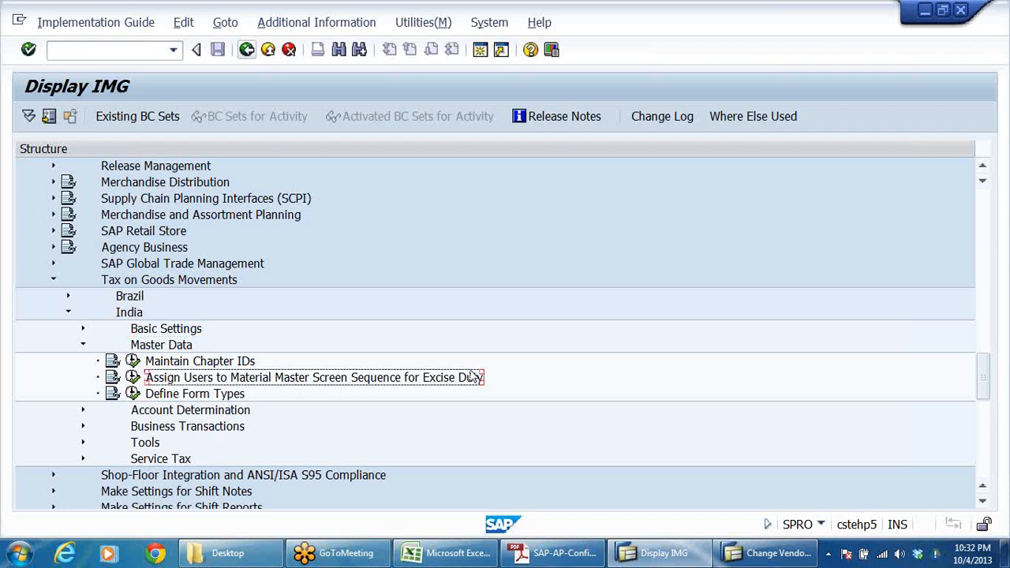
left_click(133, 377)
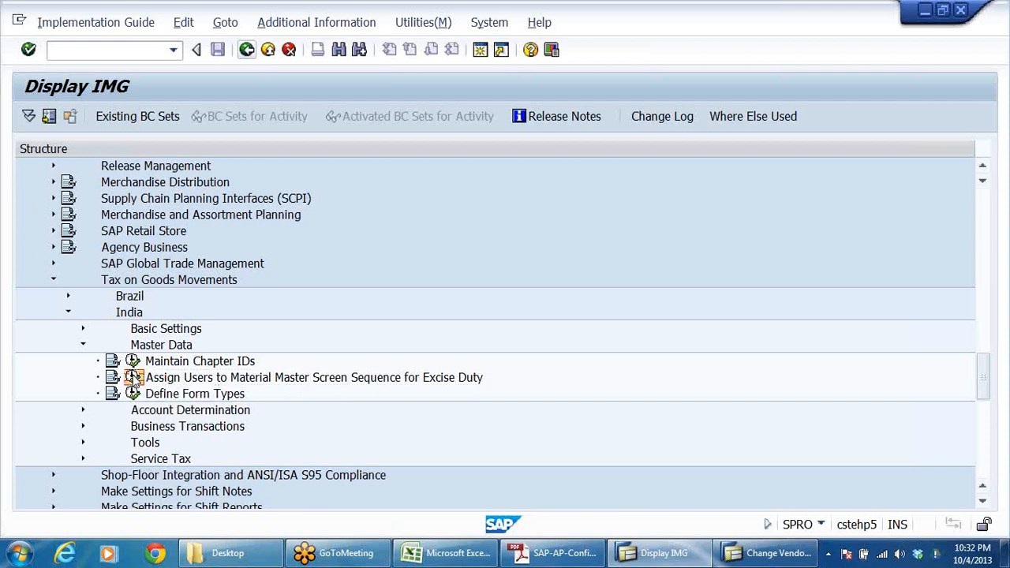
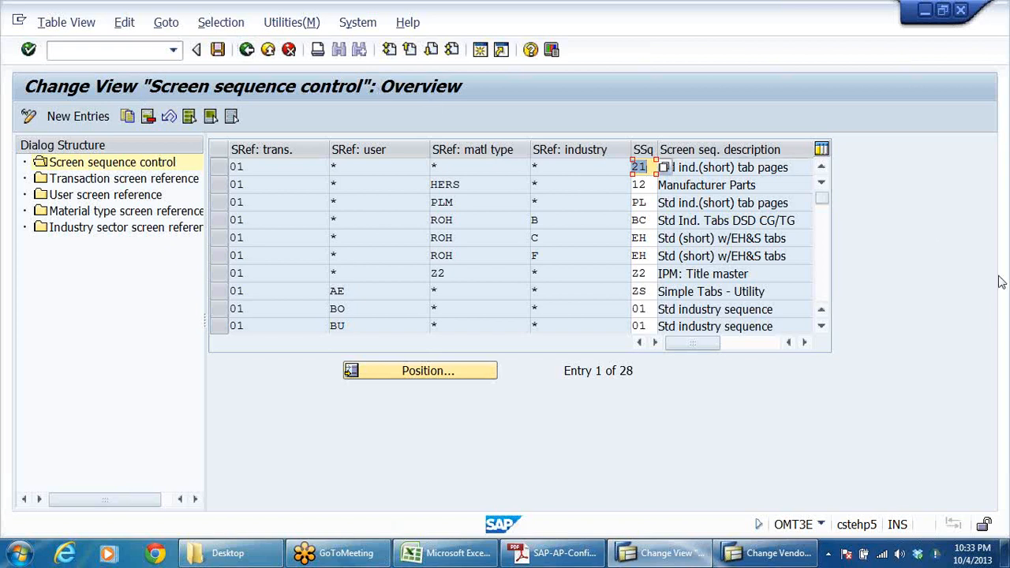
left_click(1000, 128)
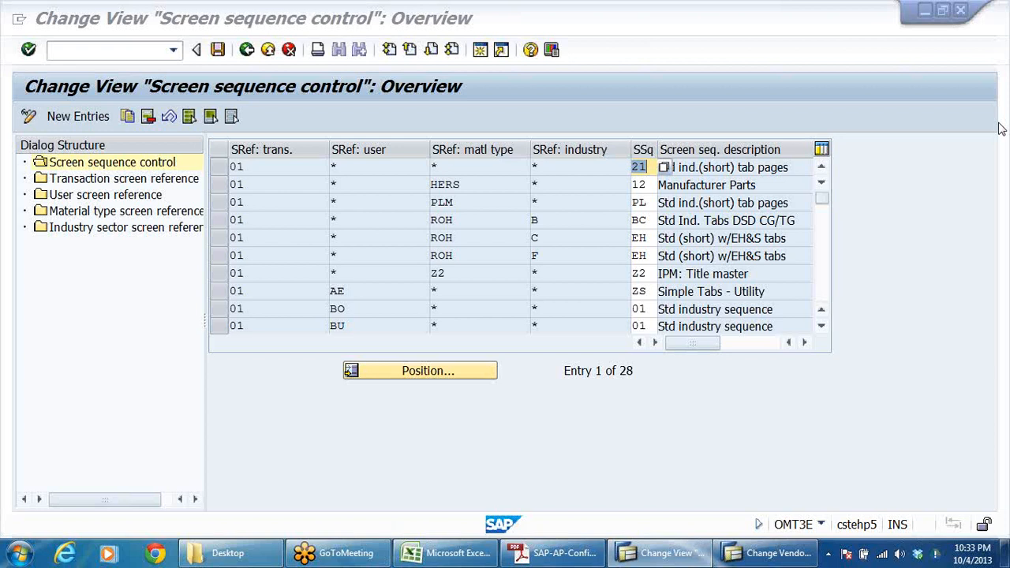
key("alt+Tab")
left_click(677, 550)
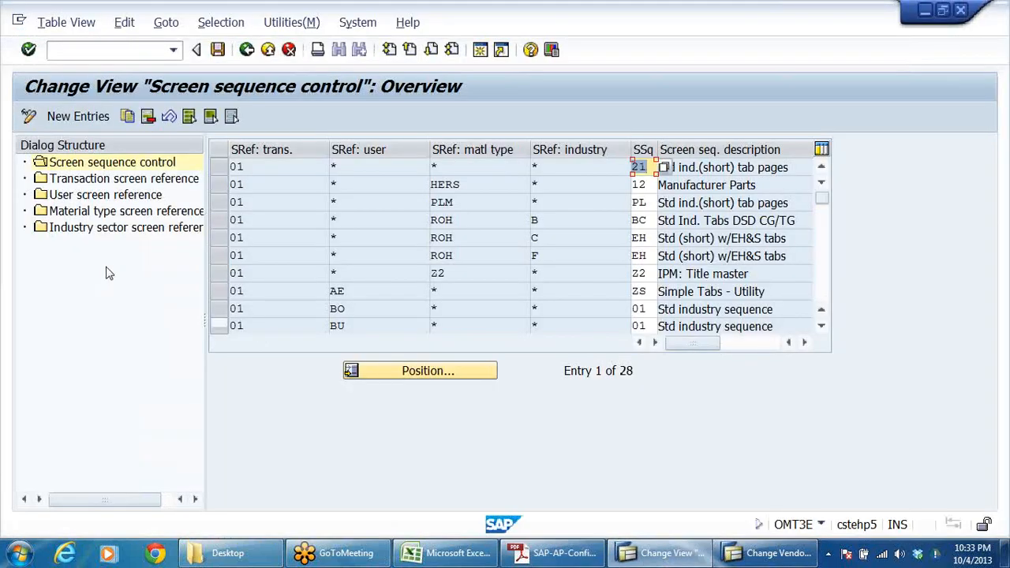
Display the User screen reference table and look through its existing user entries
left_click(89, 197)
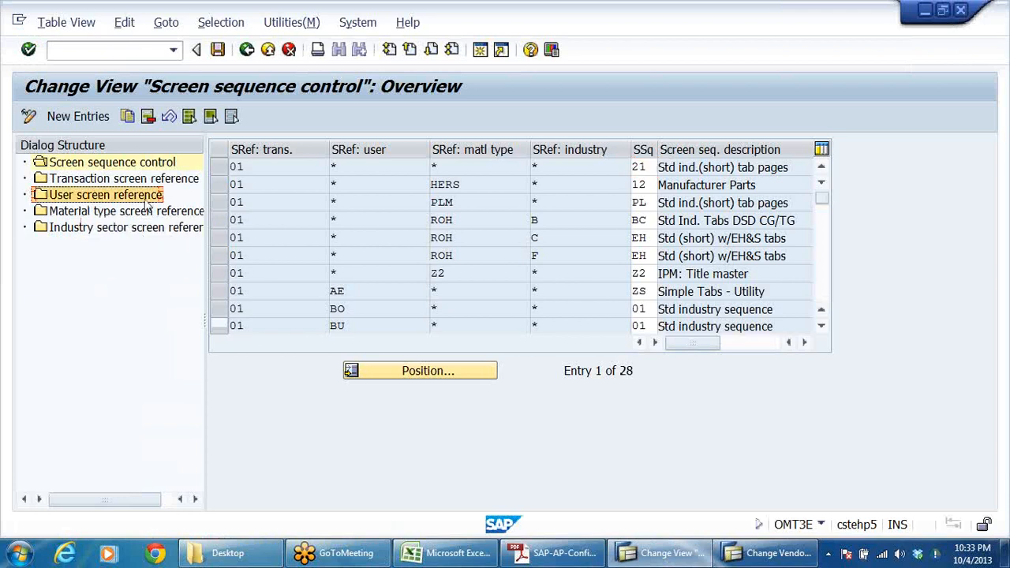
double_click(105, 200)
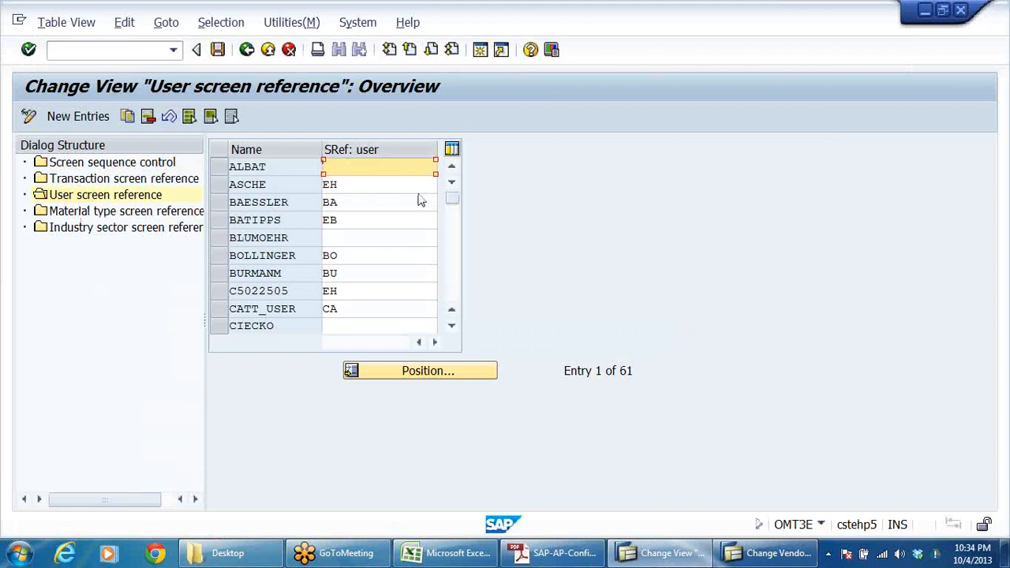
scroll(276, 214, "down", 3)
scroll(276, 214, "down", 4)
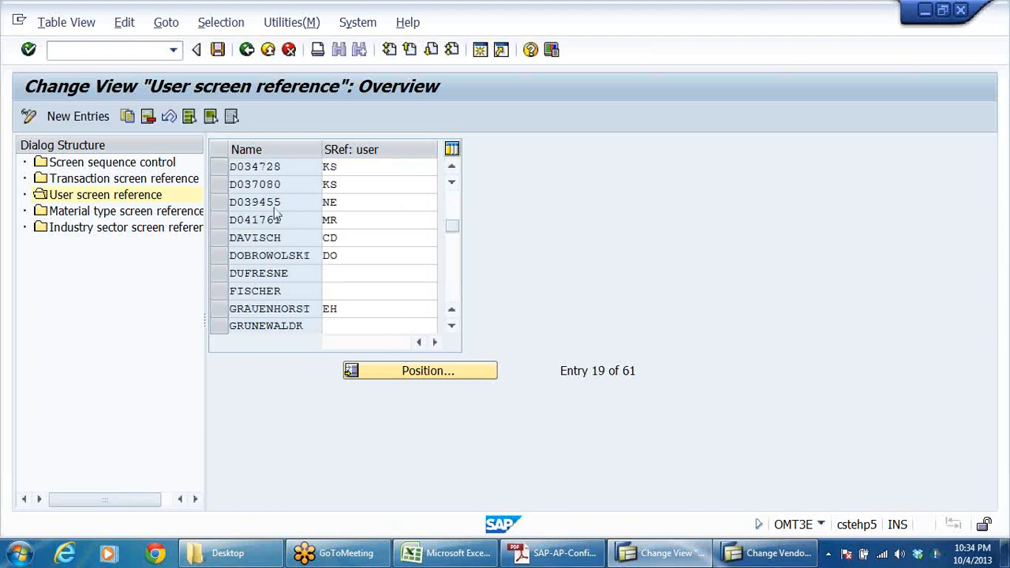
scroll(285, 204, "down", 1)
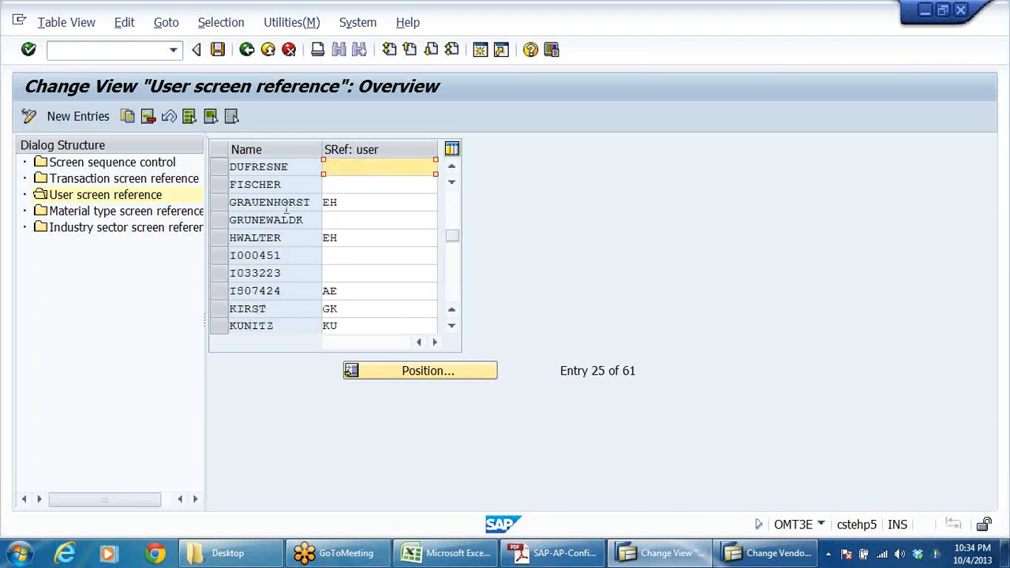
scroll(285, 205, "down", 1)
scroll(286, 207, "down", 1)
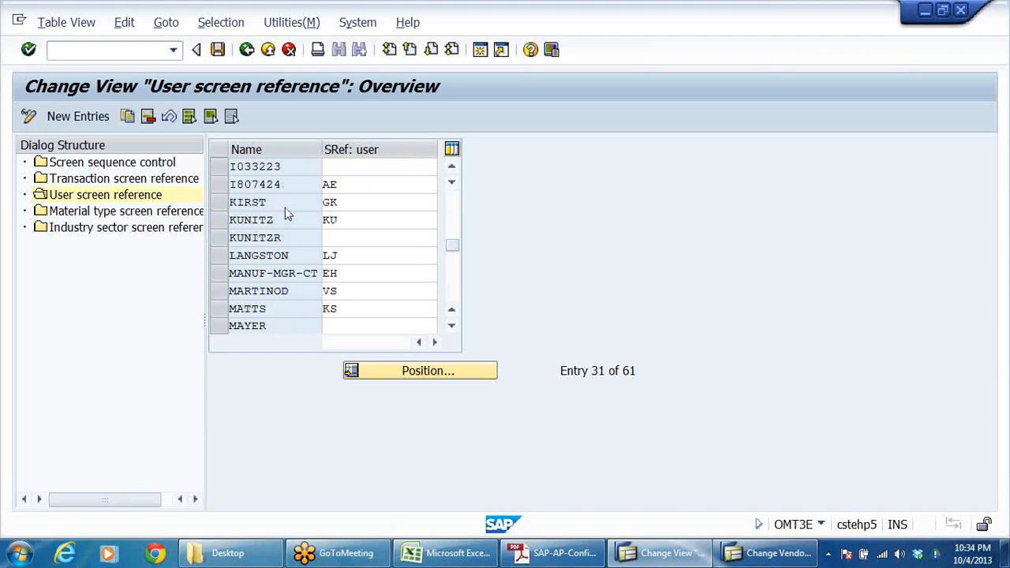
scroll(286, 207, "down", 1)
scroll(286, 207, "down", 3)
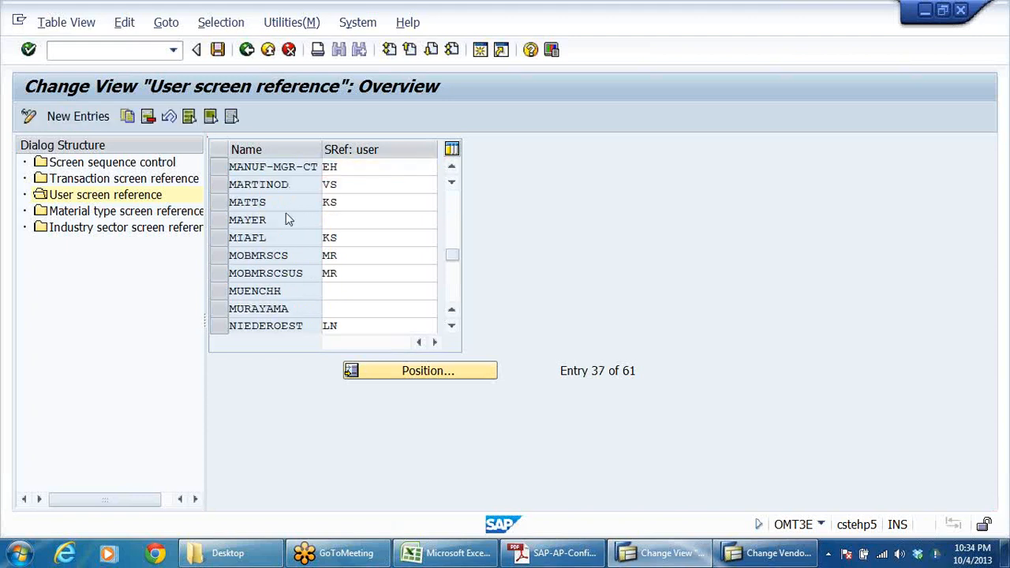
Add a user screen reference entry for the user's name with reference *, save it in the customizing request EWT FOR DRL, and return to the IMG
left_click(79, 116)
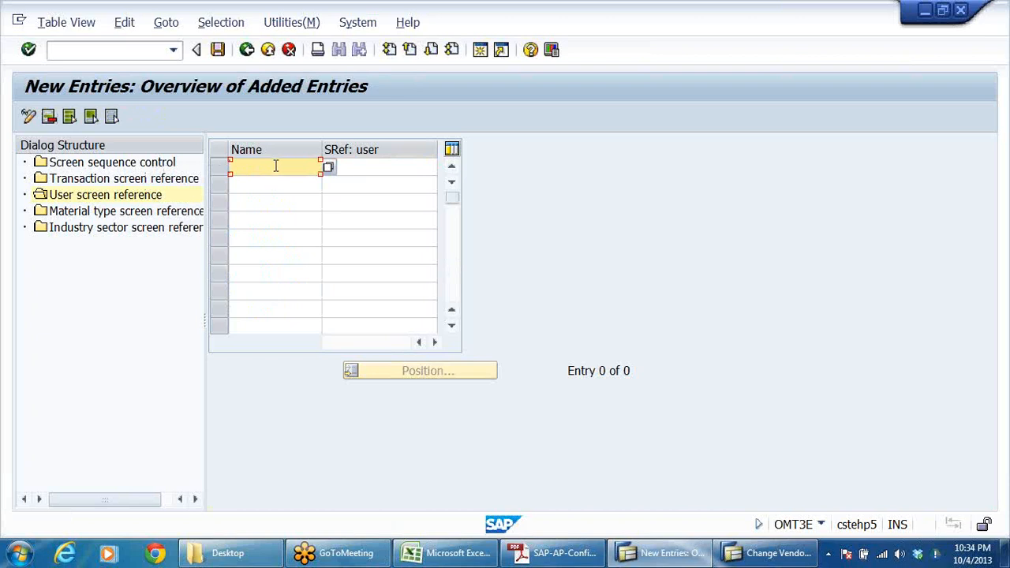
type("ANAND")
left_click(355, 168)
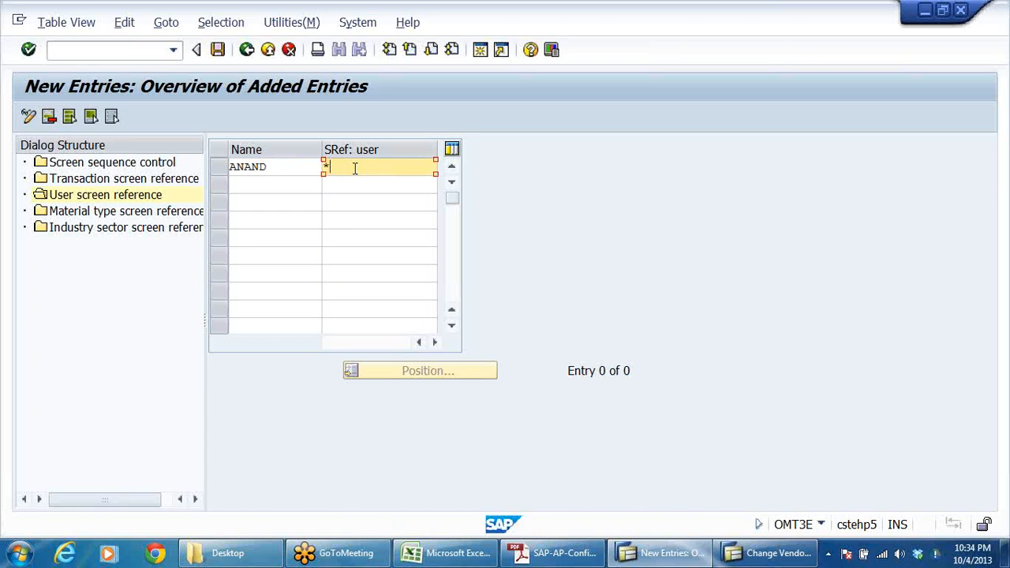
left_click_drag(321, 150, 279, 149)
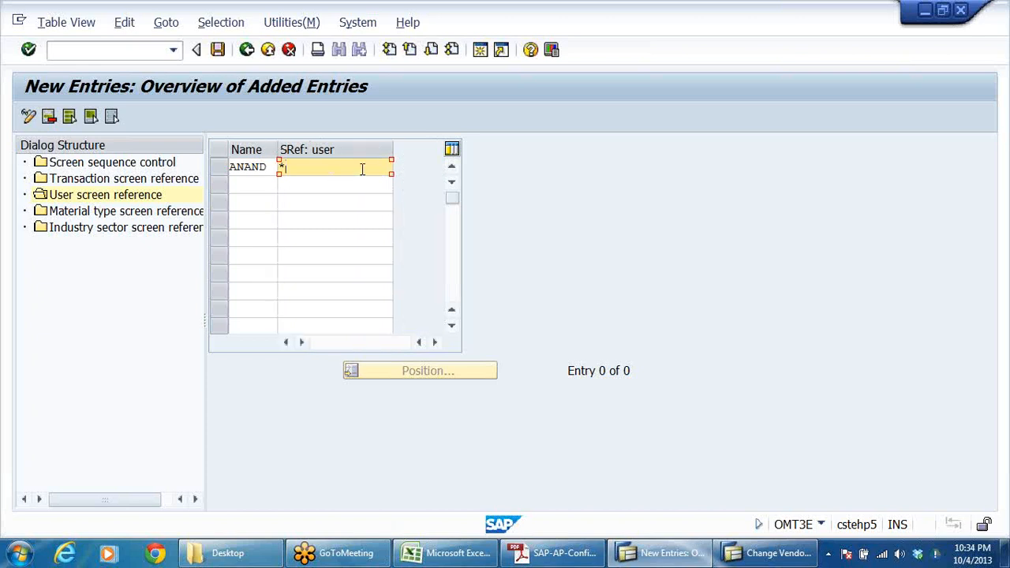
left_click(333, 182)
left_click(336, 164)
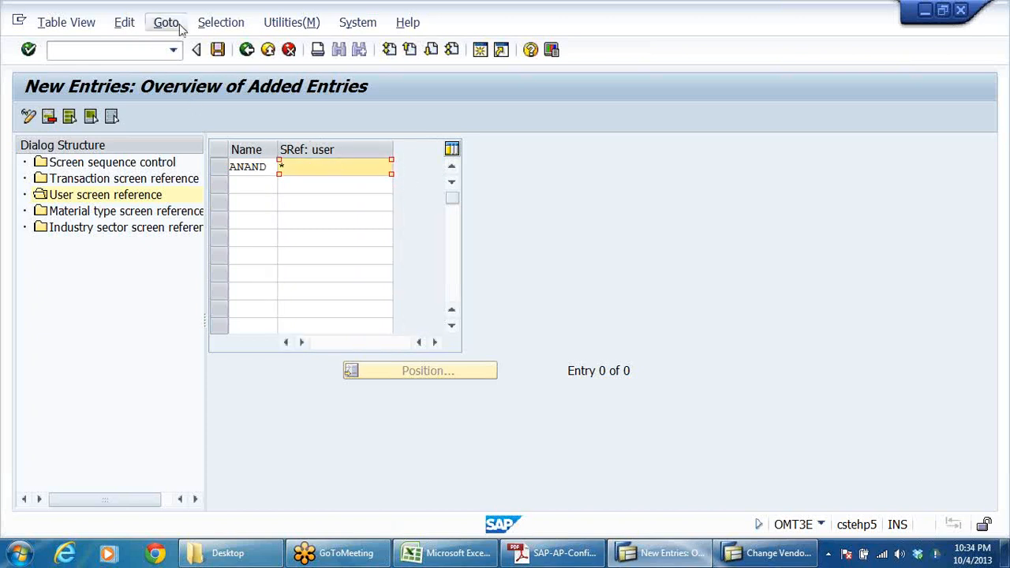
left_click(219, 50)
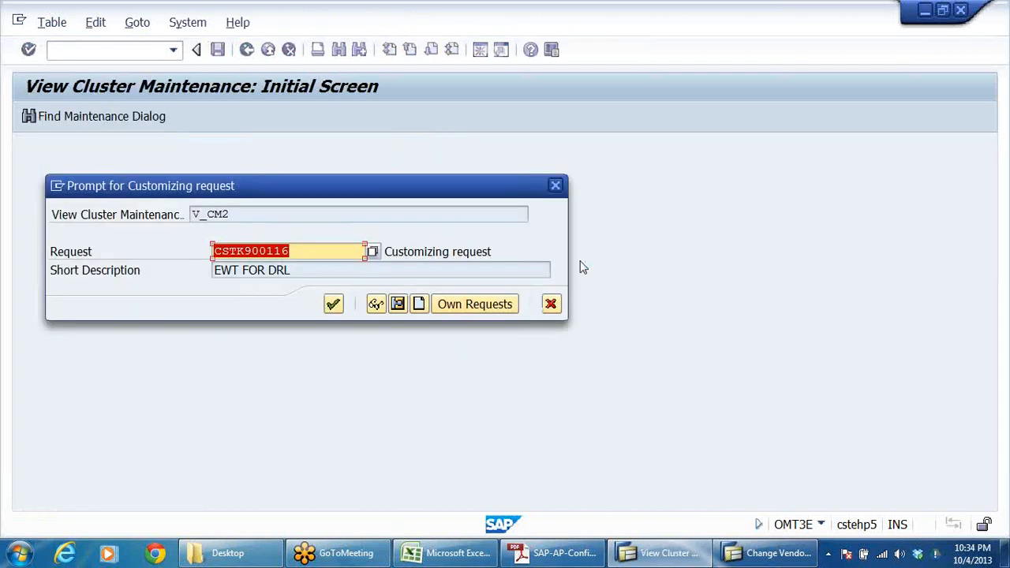
left_click(333, 304)
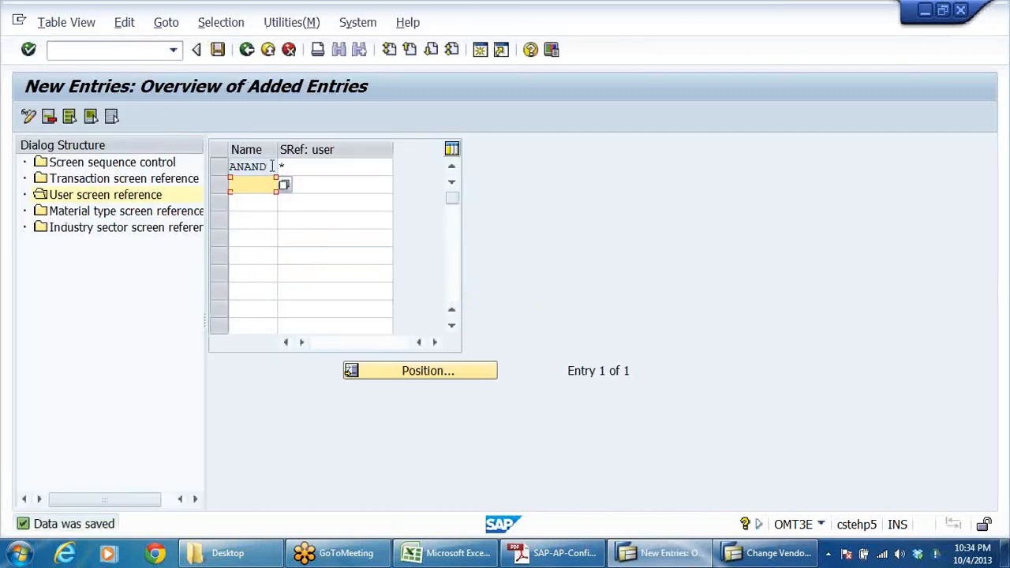
left_click(257, 187)
left_click(247, 50)
left_click(247, 49)
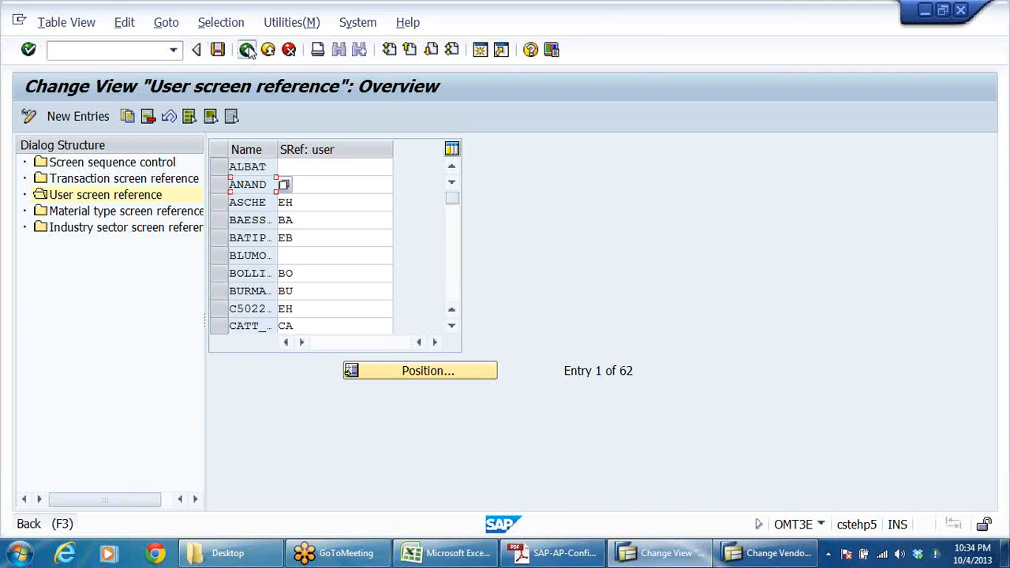
left_click(247, 50)
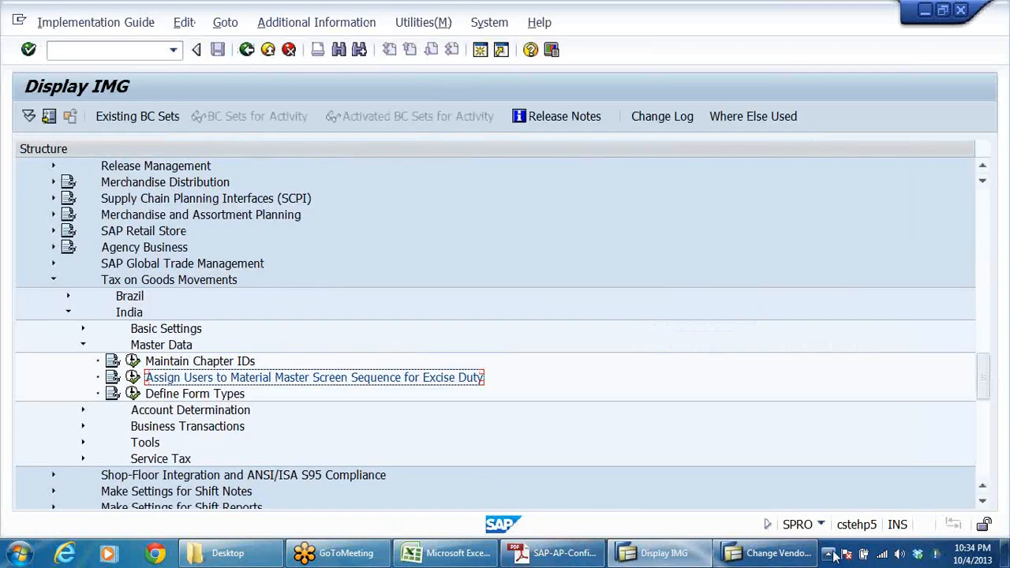
Restart vendor change (FK02) for MEHTA &CO - LEGAL ADVISORS in DRLB and open the Withholding Tax data in its CIN details
left_click(770, 553)
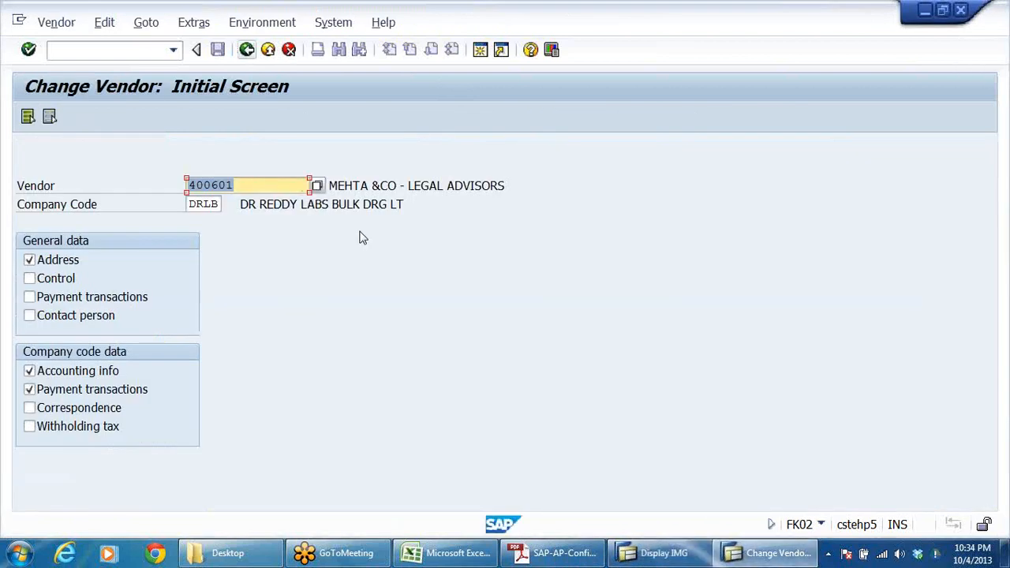
left_click(248, 50)
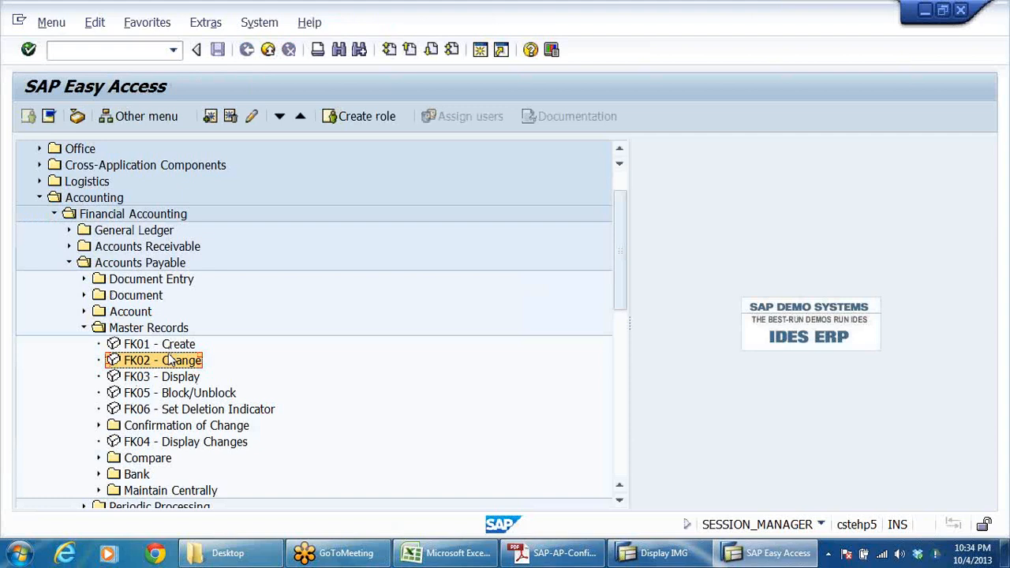
double_click(170, 360)
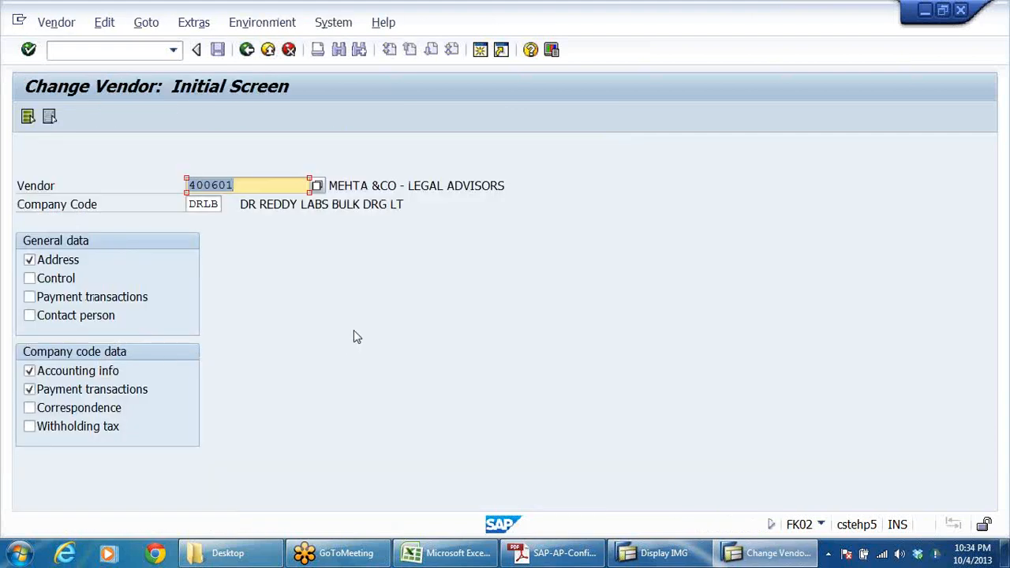
key("Return")
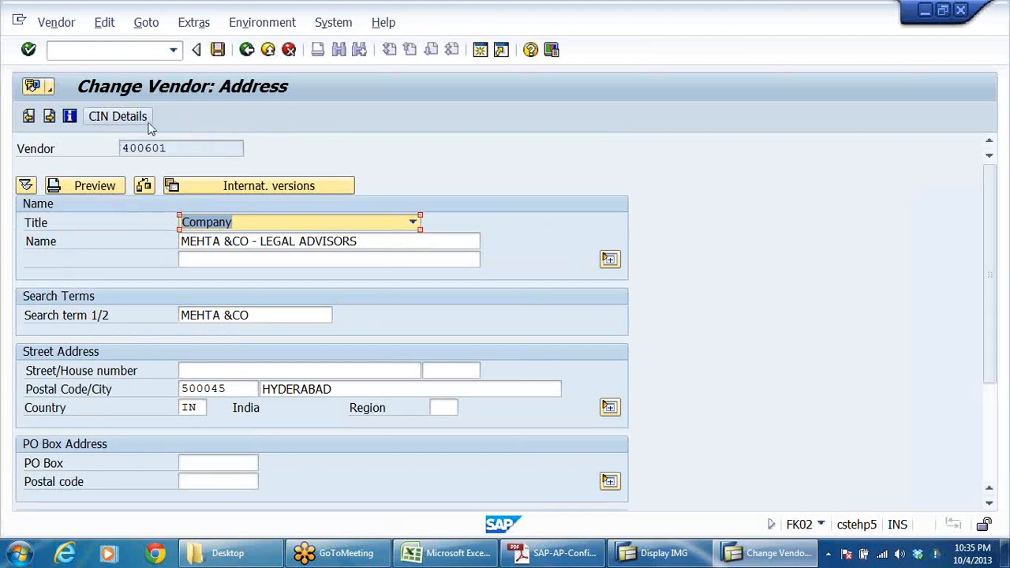
left_click(119, 117)
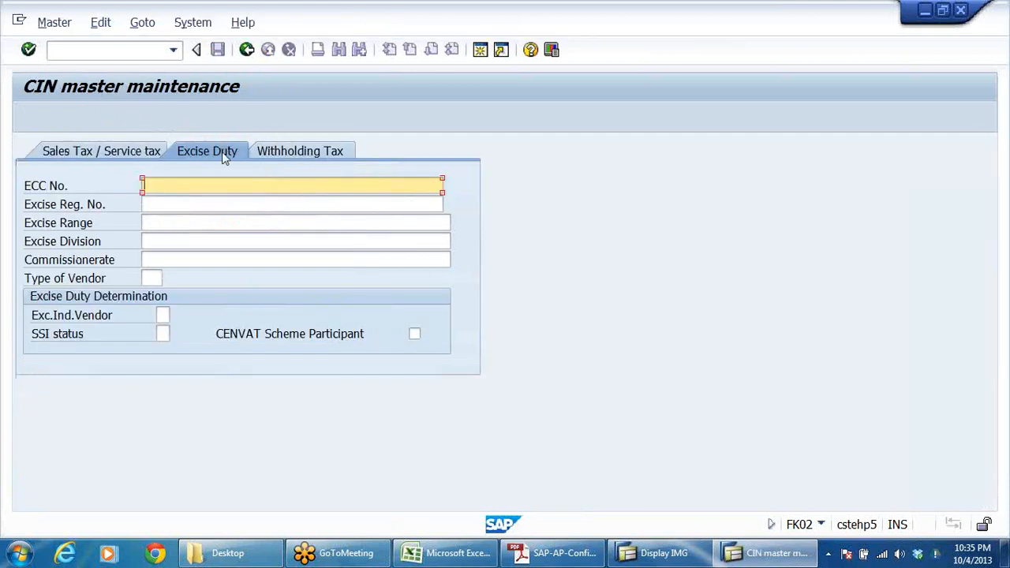
left_click(328, 151)
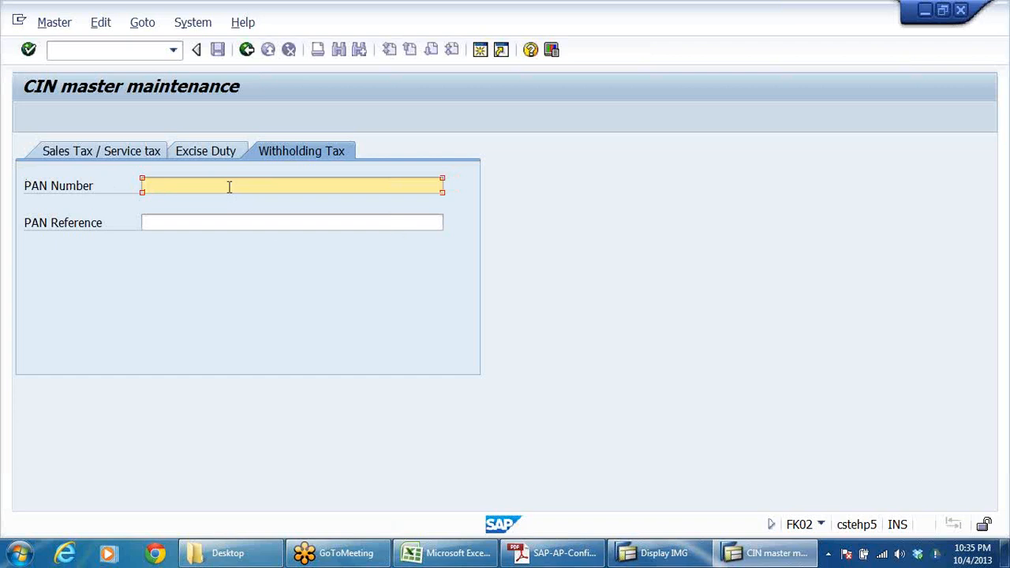
Enter the vendor's PAN number in the CIN withholding tax data and check its excise duty and sales tax/service tax data
type("ABCD123456E")
left_click(217, 185)
key("BackSpace")
left_click(202, 151)
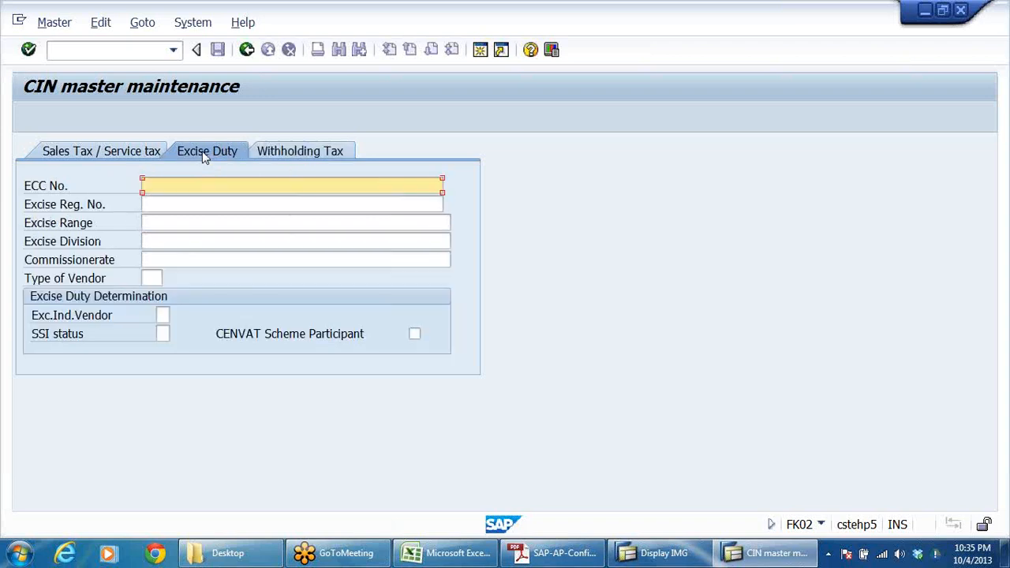
left_click(147, 149)
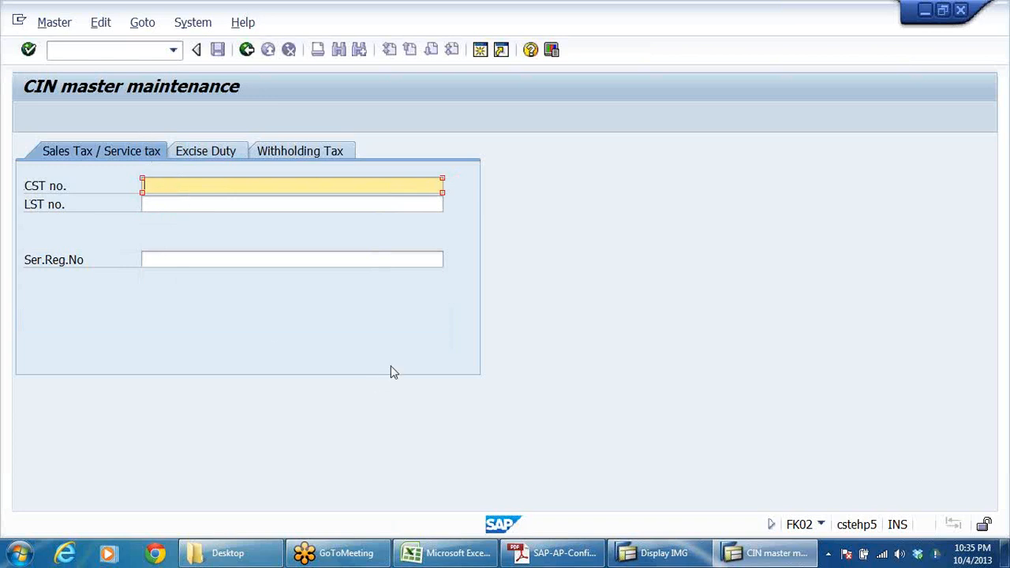
left_click(202, 153)
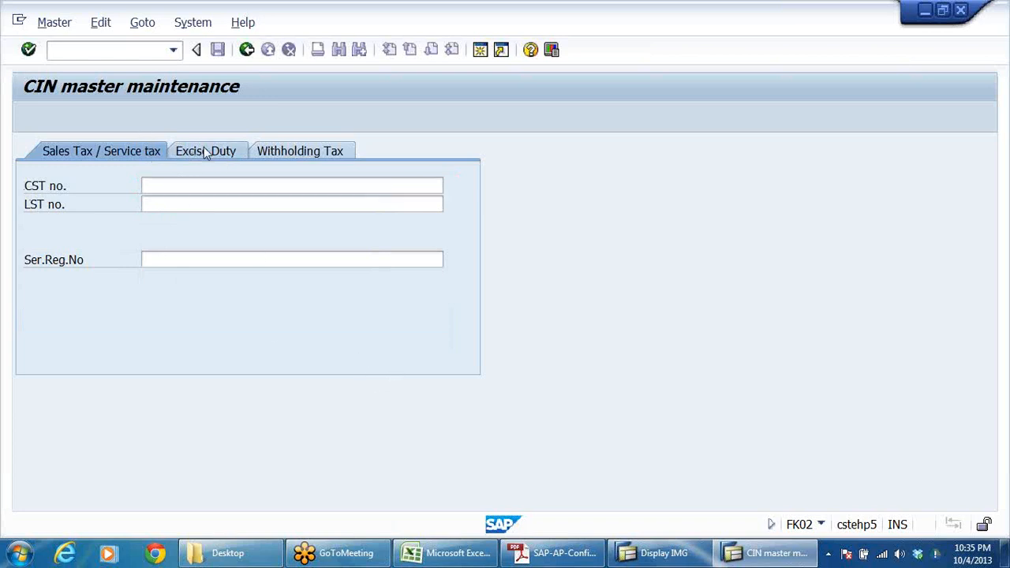
Return to the vendor's address data, save the vendor changes and leave vendor change for SAP Easy Access
left_click(247, 50)
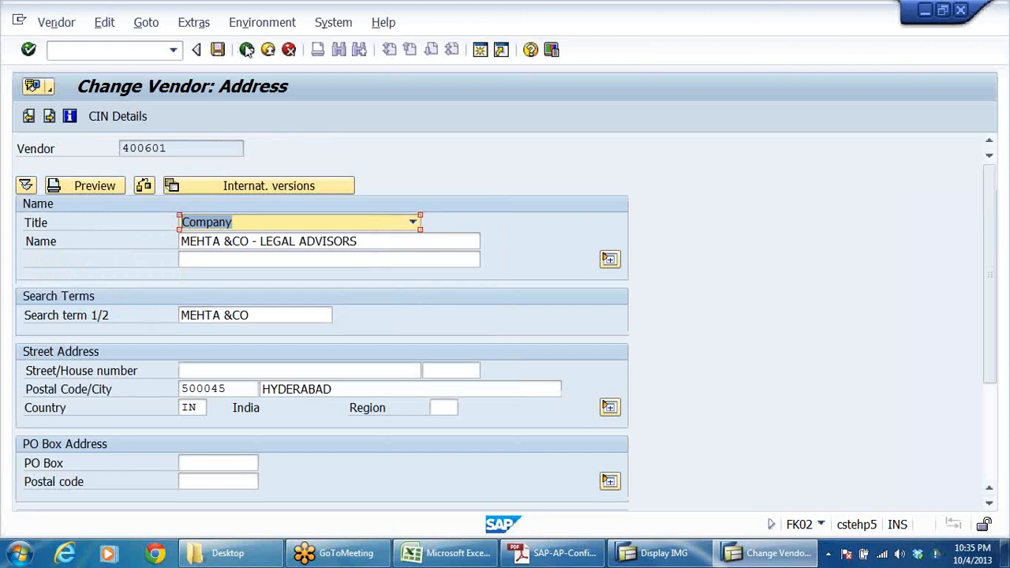
left_click(218, 50)
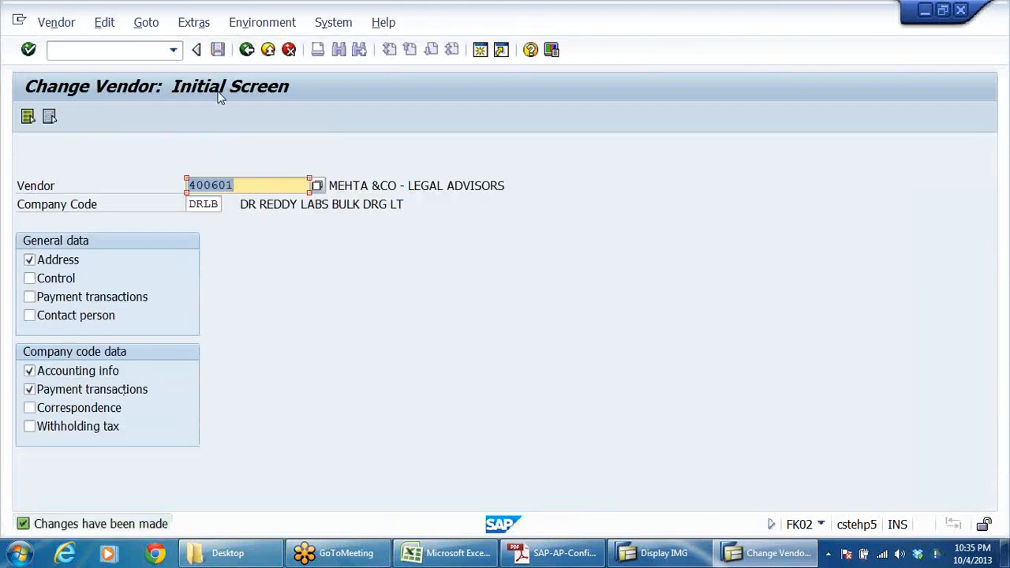
left_click(247, 49)
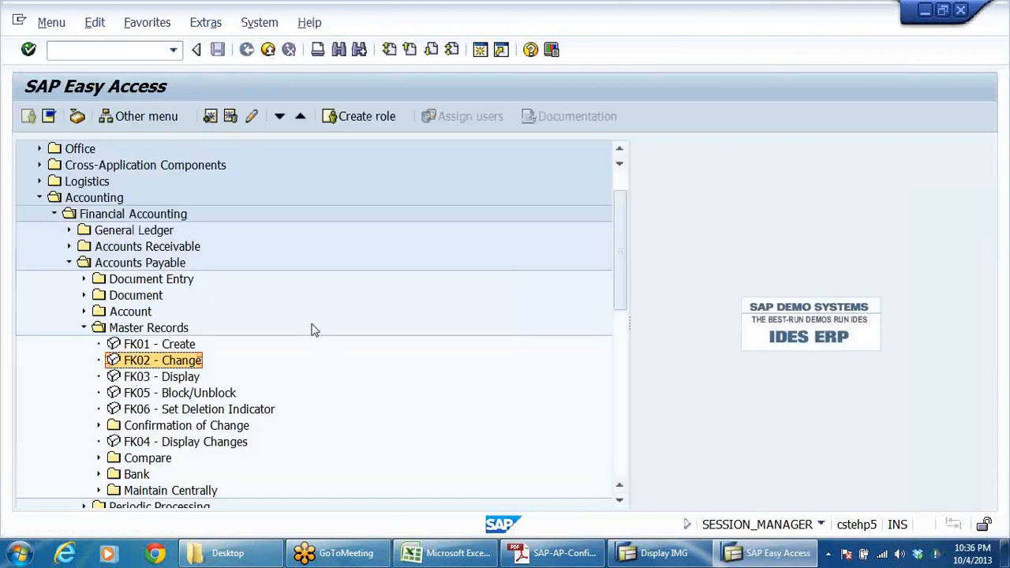
Start general vendor invoice entry (F-43) from the Accounts Payable document entry functions
left_click(161, 282)
double_click(164, 283)
key("Down")
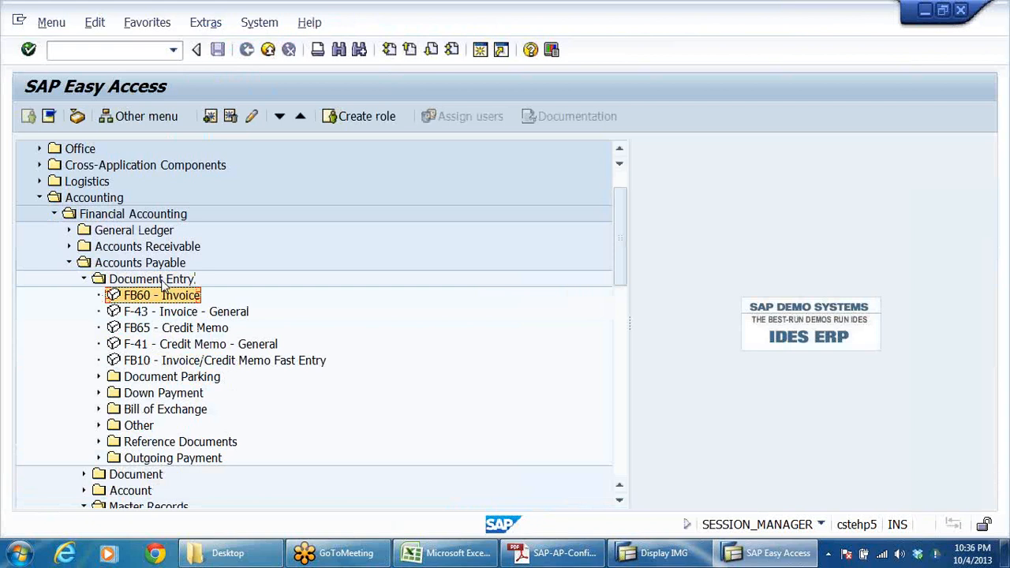
key("Down")
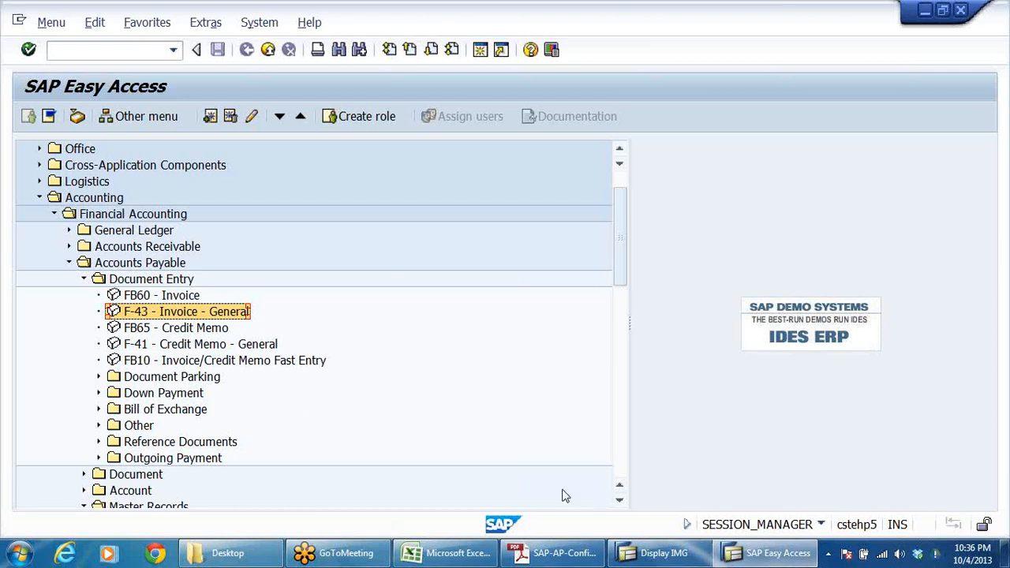
double_click(170, 314)
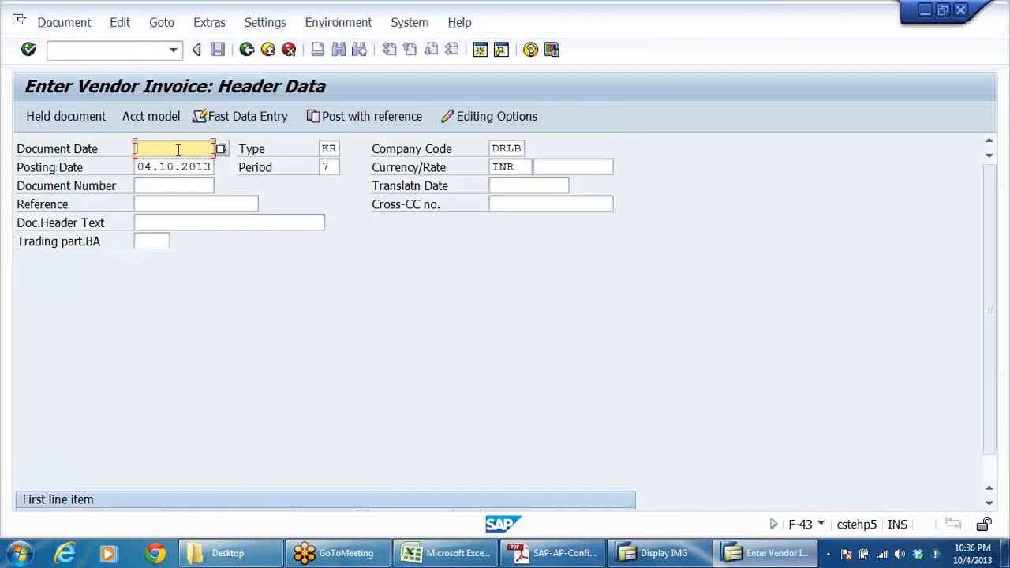
Fill the invoice header with document date 04.10.2013 and MEHTA &CO - LEGAL ADVISORS as the posting key 31 account
left_click(179, 149)
left_click(180, 164)
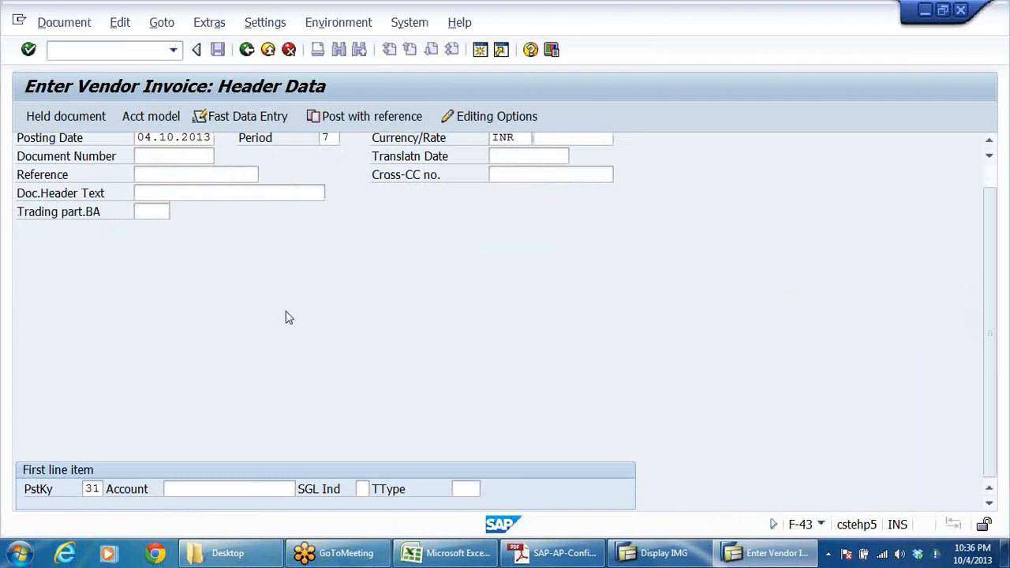
left_click(197, 488)
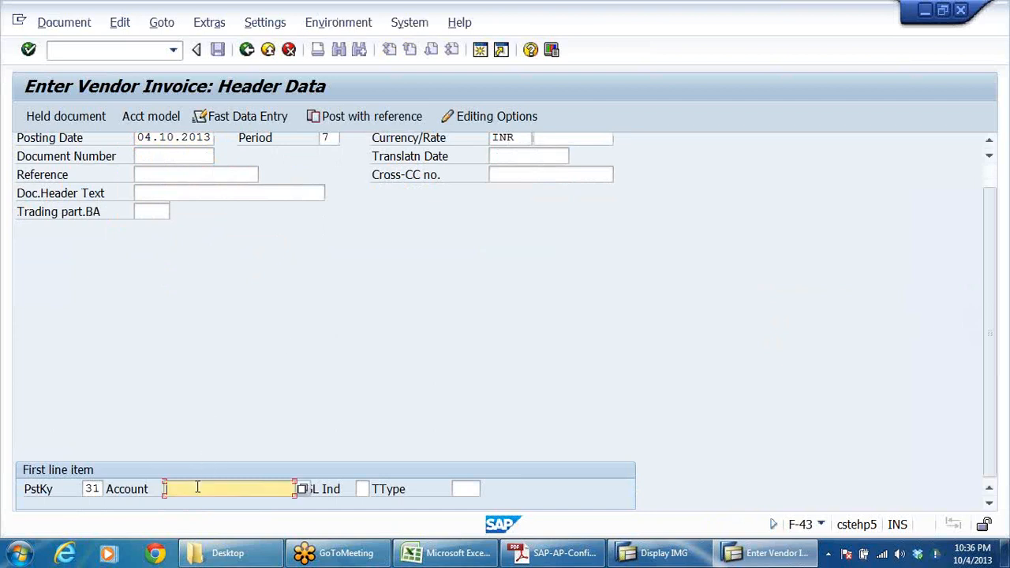
left_click(265, 371)
key("Return")
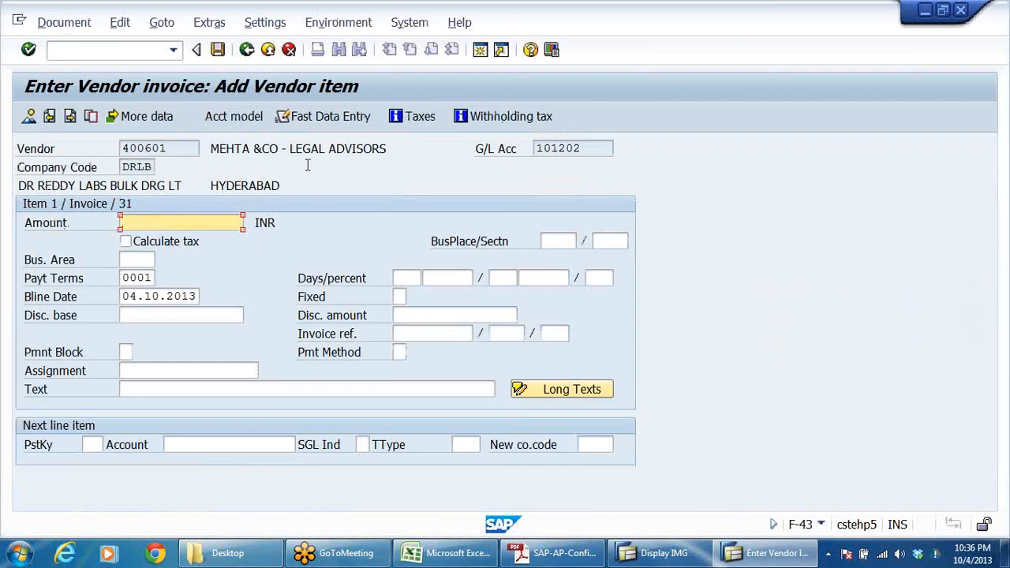
Set the vendor item's amount to 100000 INR and its text to TDS ON LEGAL CHARGES
left_click(197, 223)
left_click(187, 240)
left_click(150, 389)
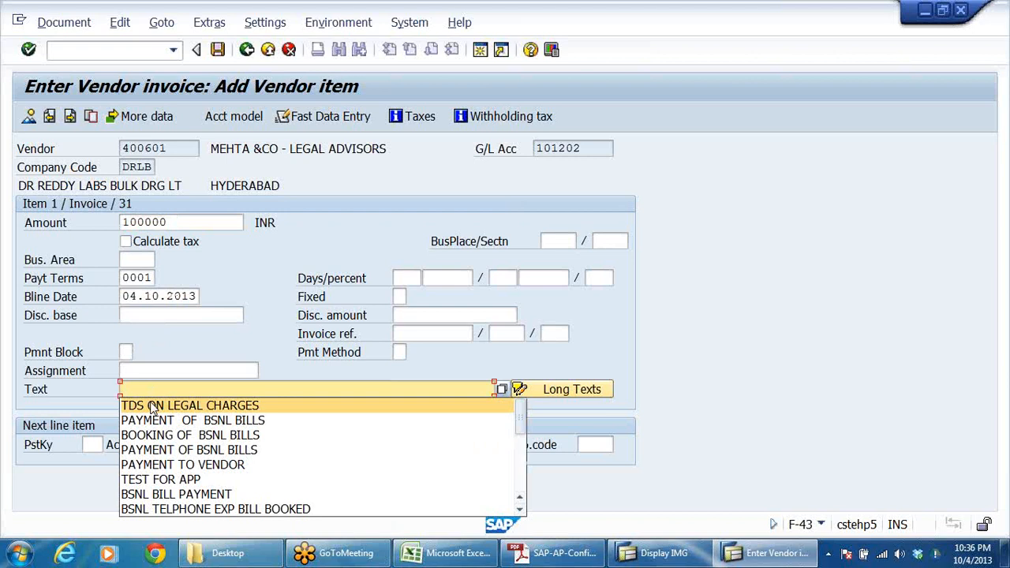
left_click(152, 406)
Add a next line item with posting key 40 on the legal charges G/L account and accept withholding tax code W1
left_click(93, 445)
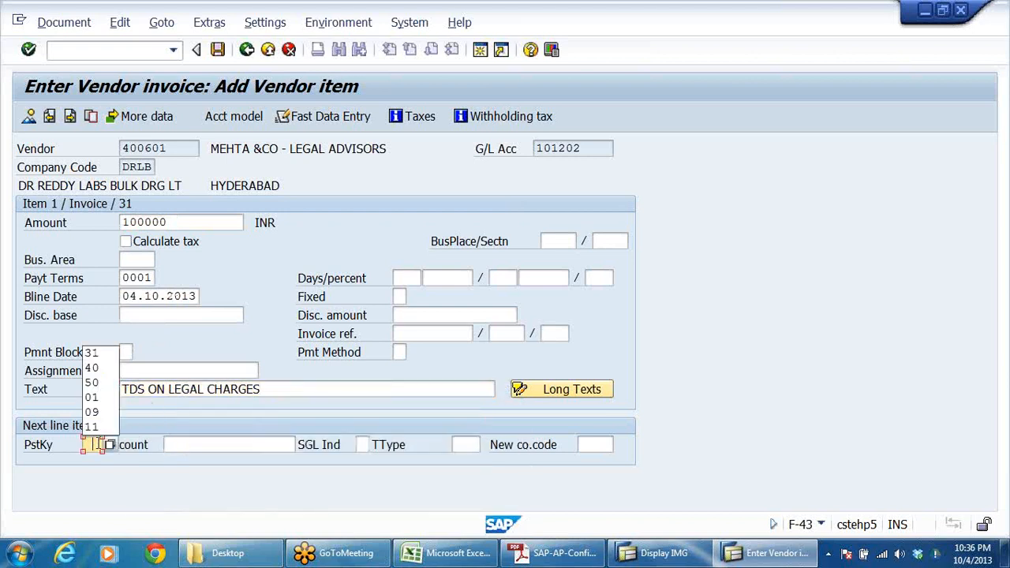
key("Up")
key("Return")
left_click(220, 443)
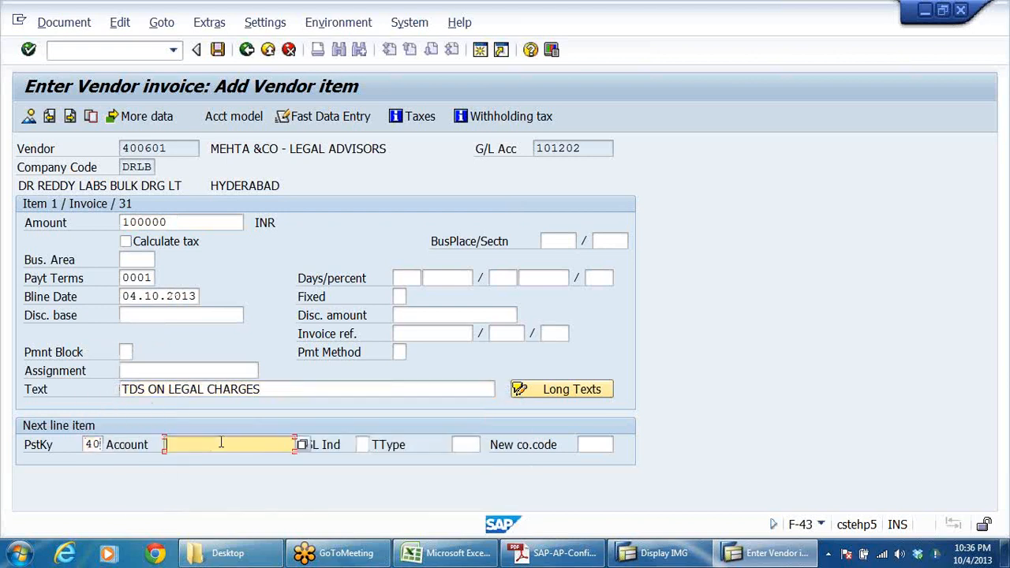
left_click(222, 329)
key("Return")
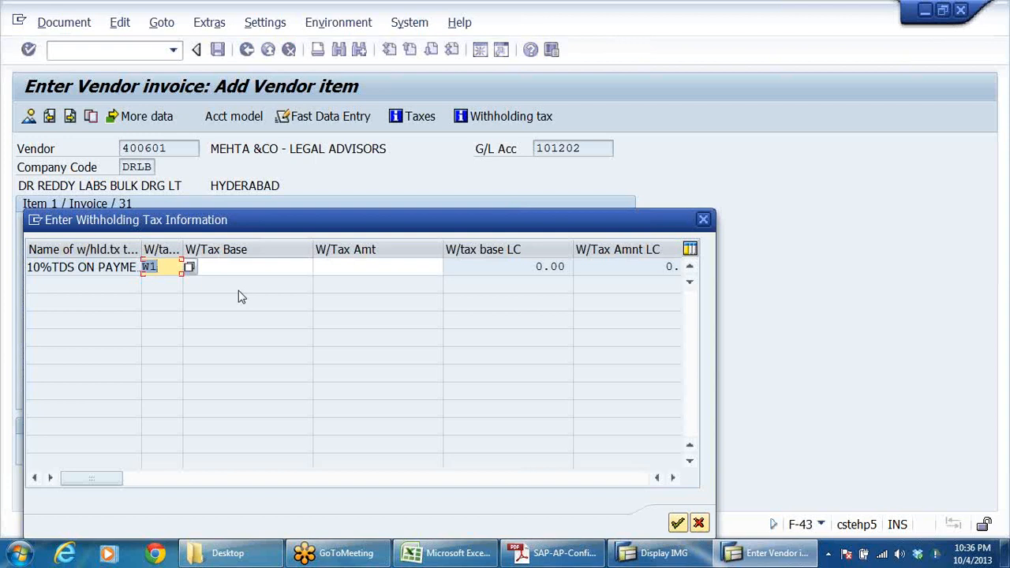
key("Return")
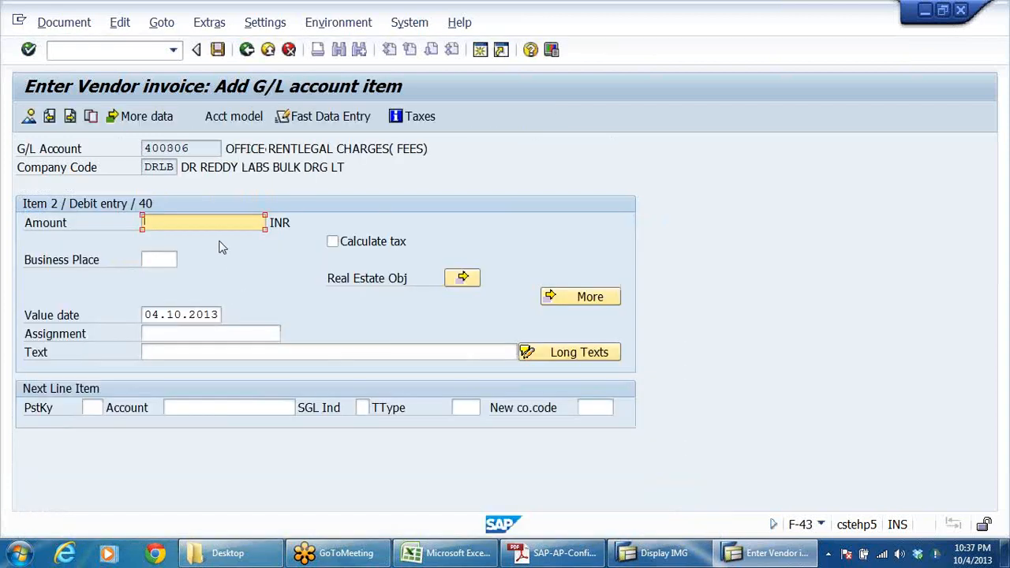
Set the legal charges G/L item's amount to 100000 INR and its text to TDS ON LEGAL CHARGES
left_click(220, 224)
left_click(177, 241)
left_click(194, 352)
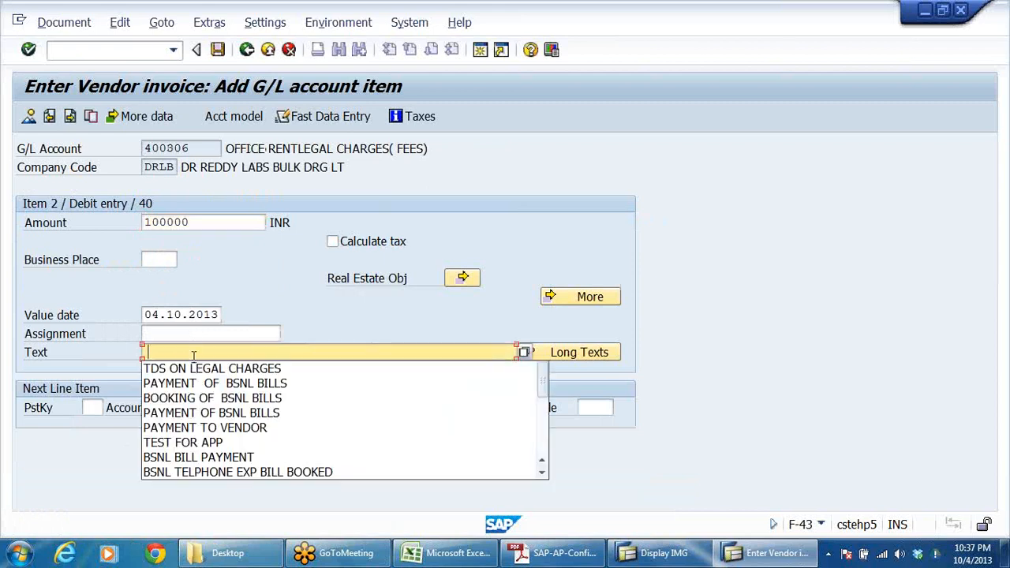
left_click(192, 368)
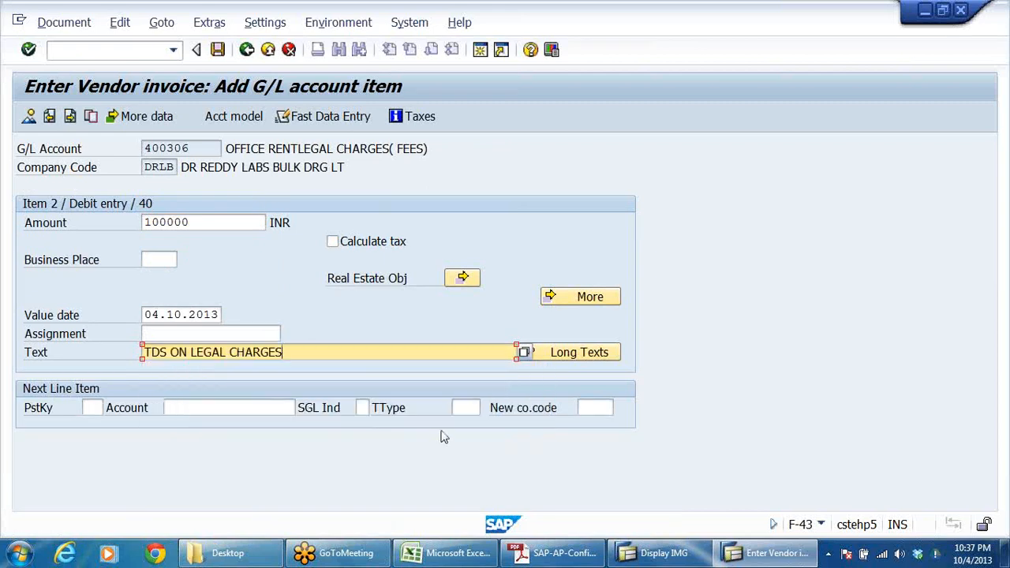
Display the document overview, simulate the invoice with its withholding tax line and post it
left_click(28, 116)
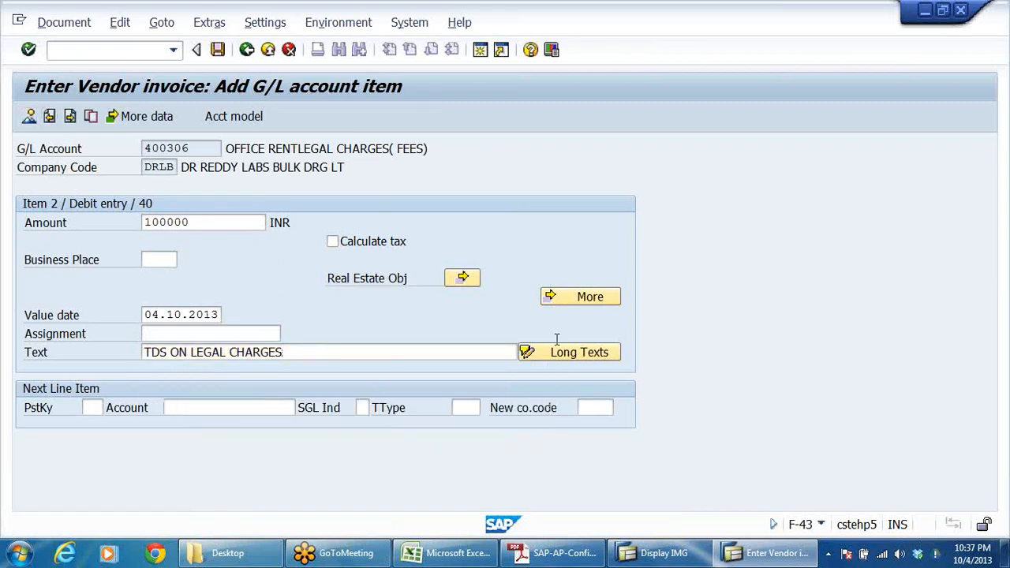
left_click(64, 22)
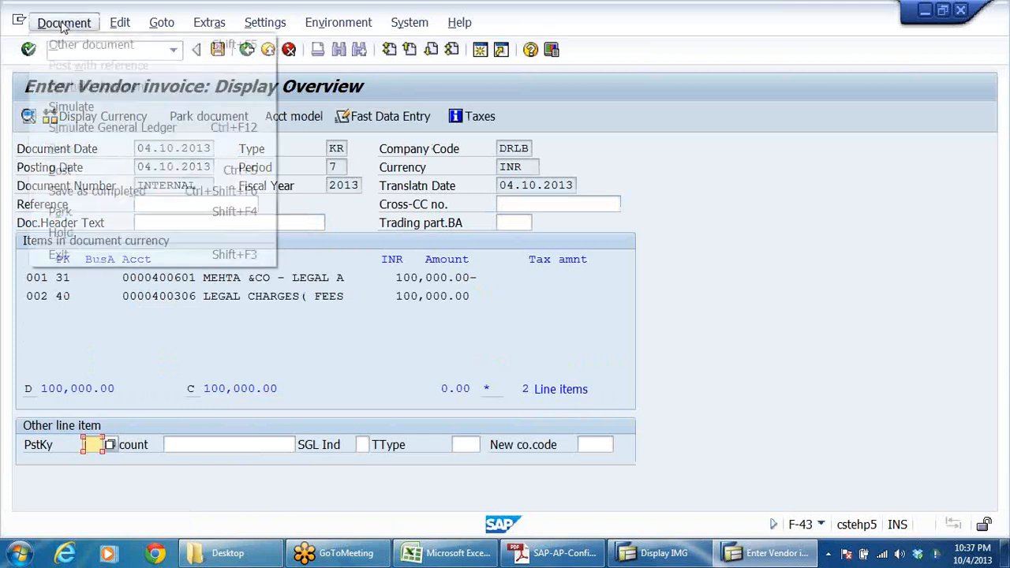
left_click(99, 113)
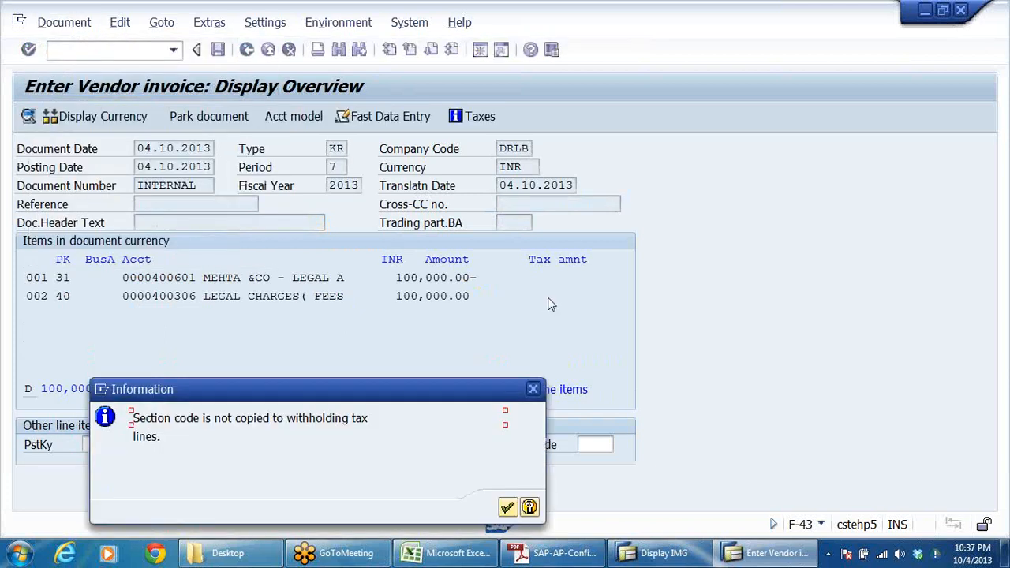
key("Return")
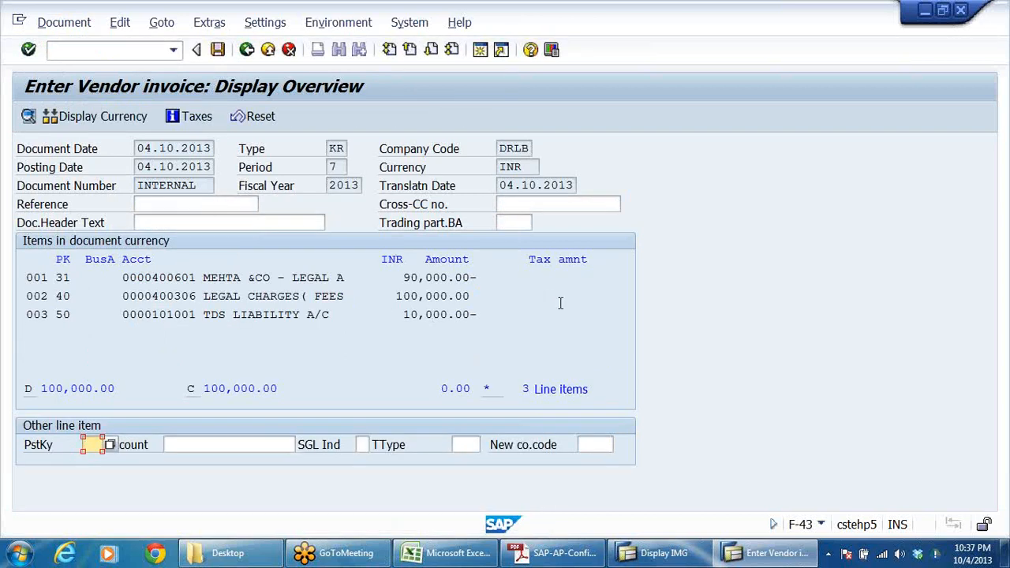
left_click(218, 50)
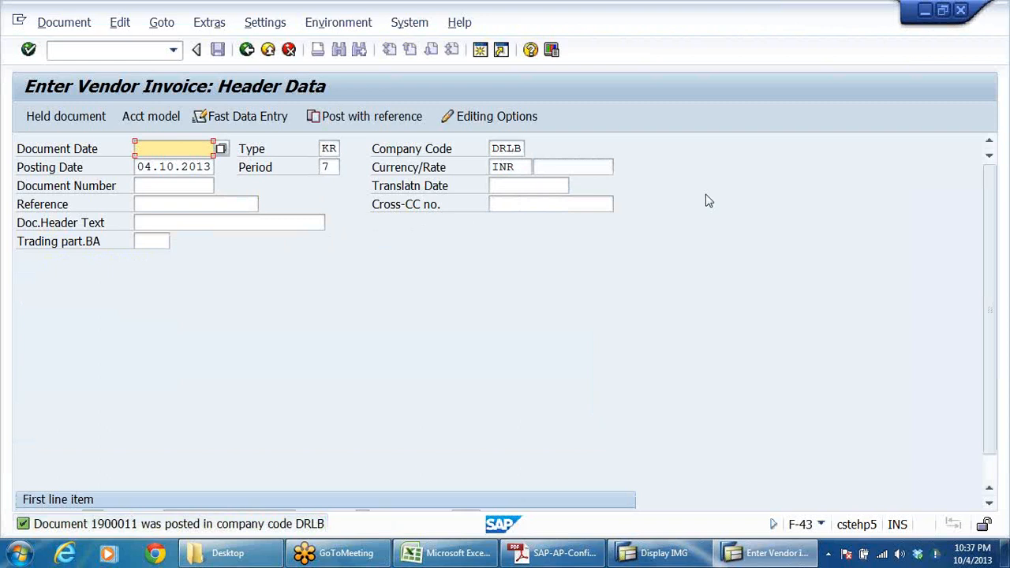
Display the posted invoice document to check its line items, and return to SAP Easy Access
left_click(52, 25)
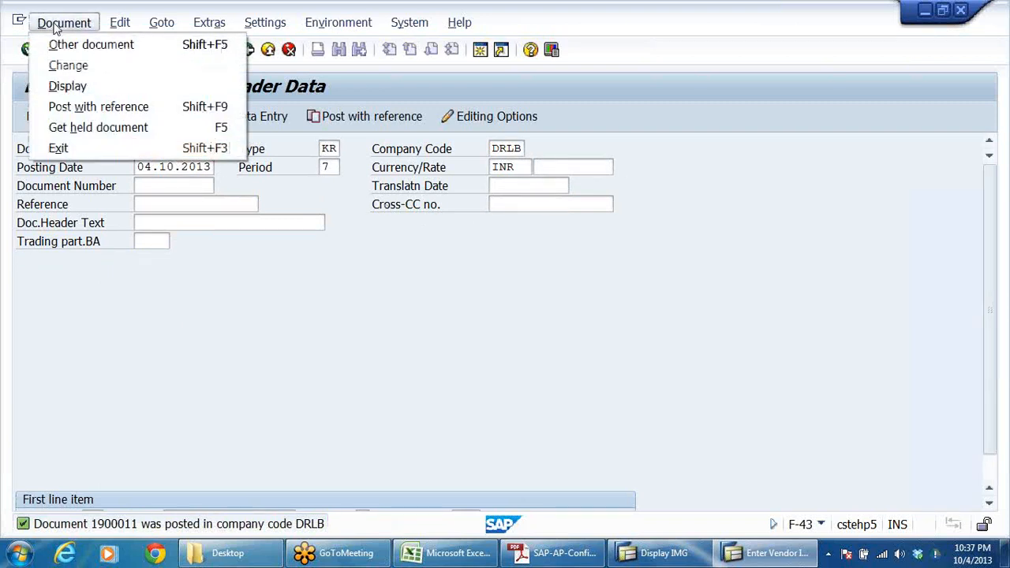
left_click(67, 85)
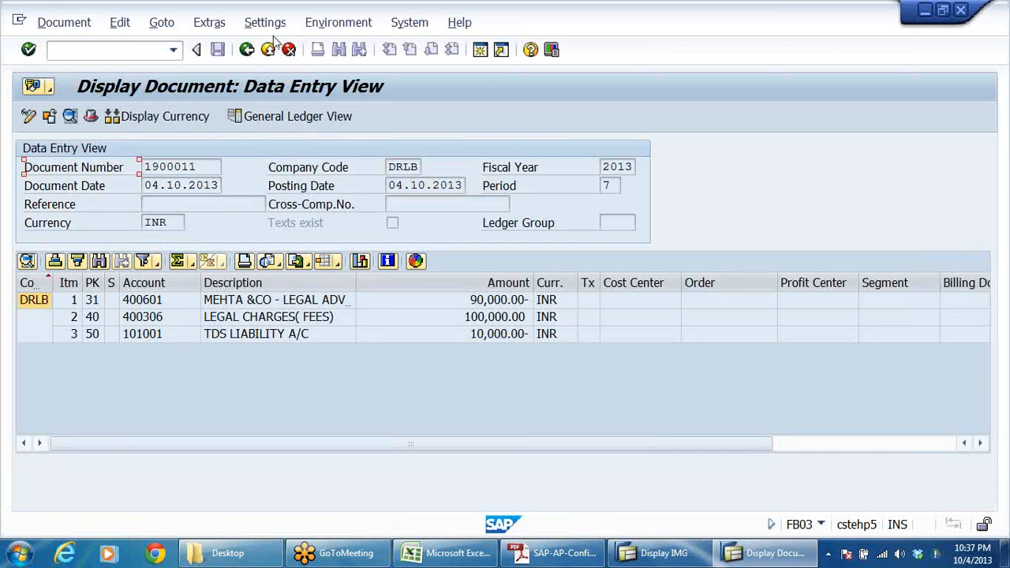
left_click(247, 49)
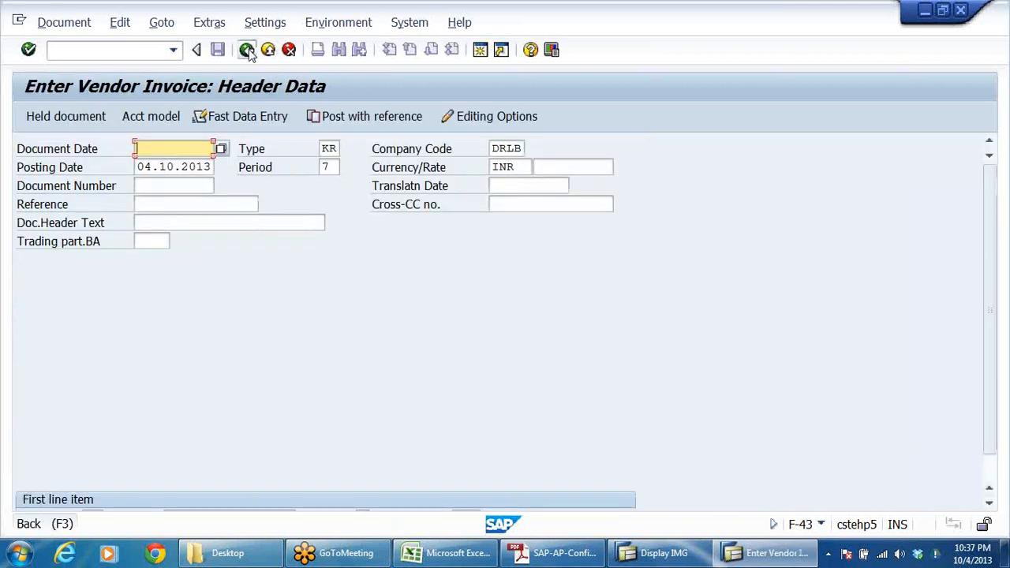
left_click(247, 50)
left_click(325, 359)
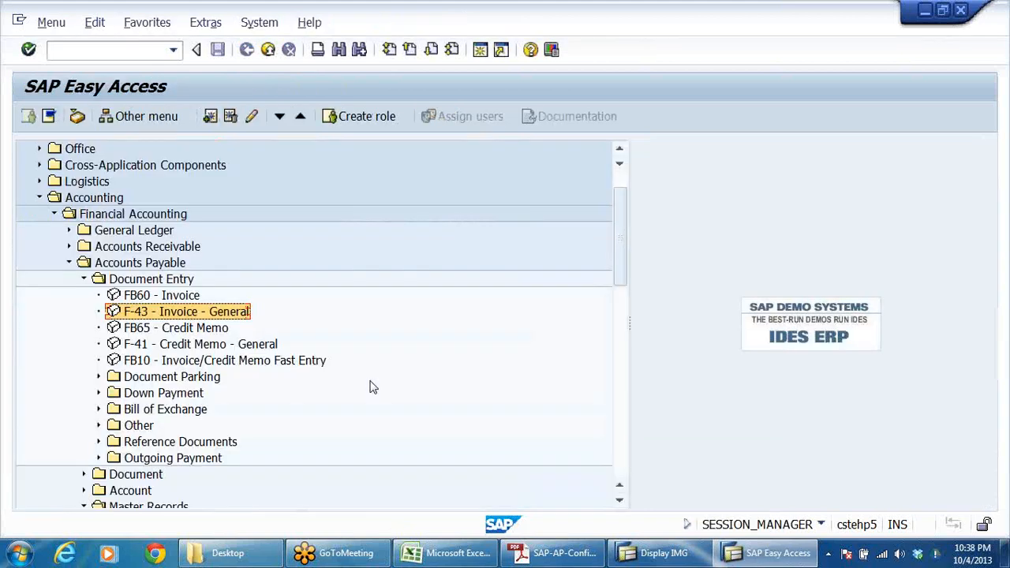
Switch to the IMG structure and expand the Withholding Tax Type activities under Extended Withholding Tax, Calculation
left_click(657, 557)
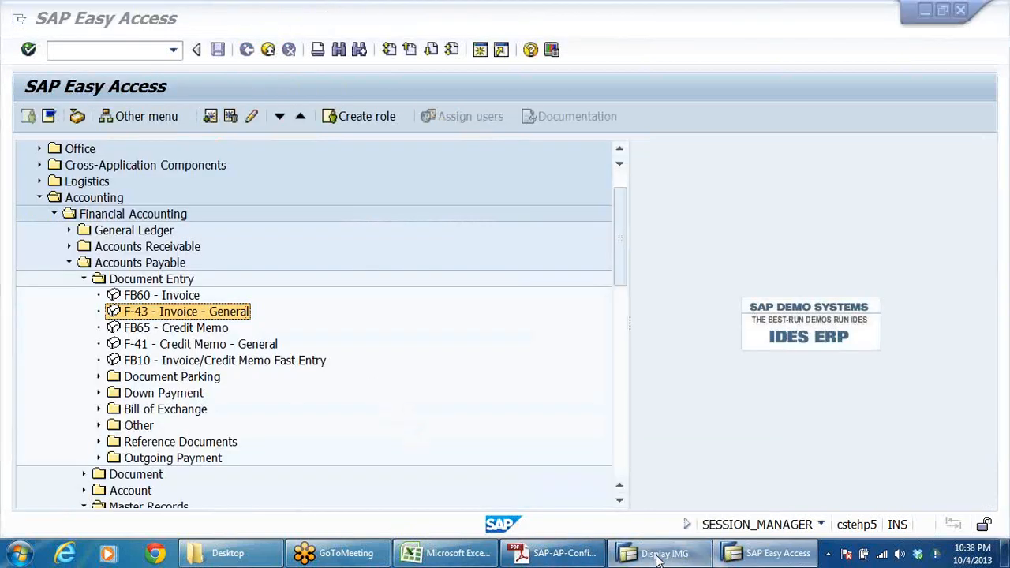
scroll(237, 355, "up", 20)
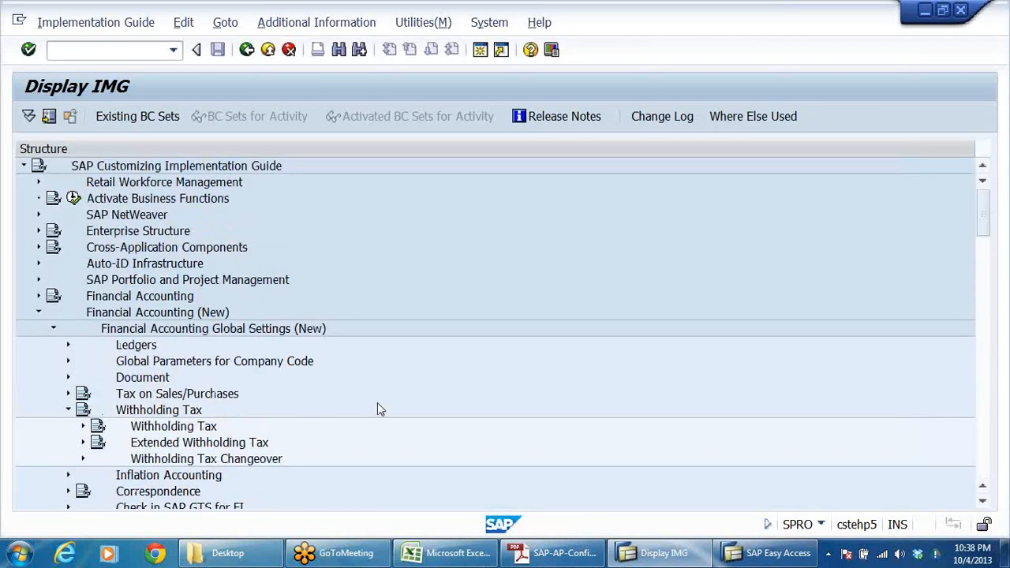
double_click(172, 442)
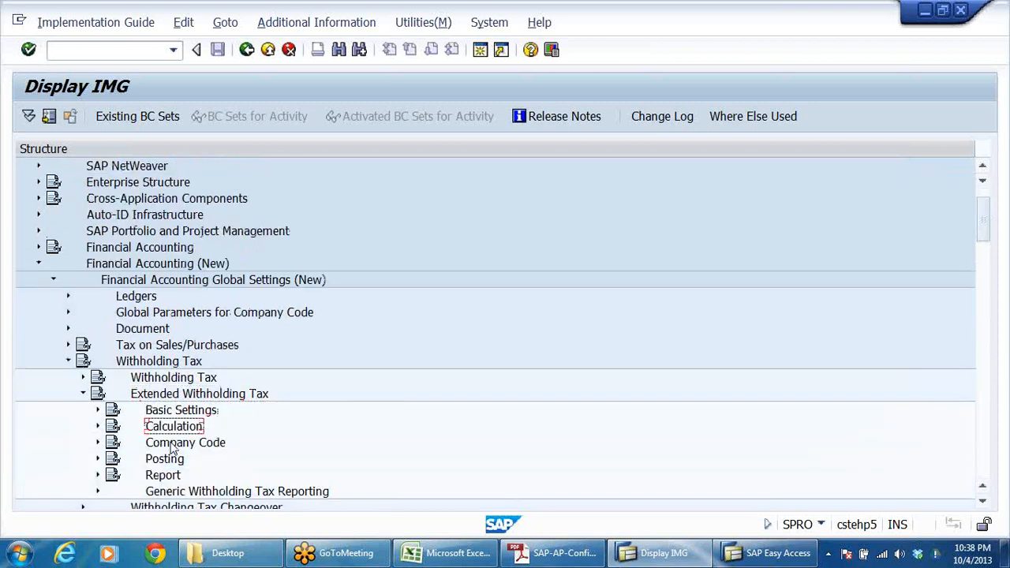
key("Right")
key("Down")
key("Right")
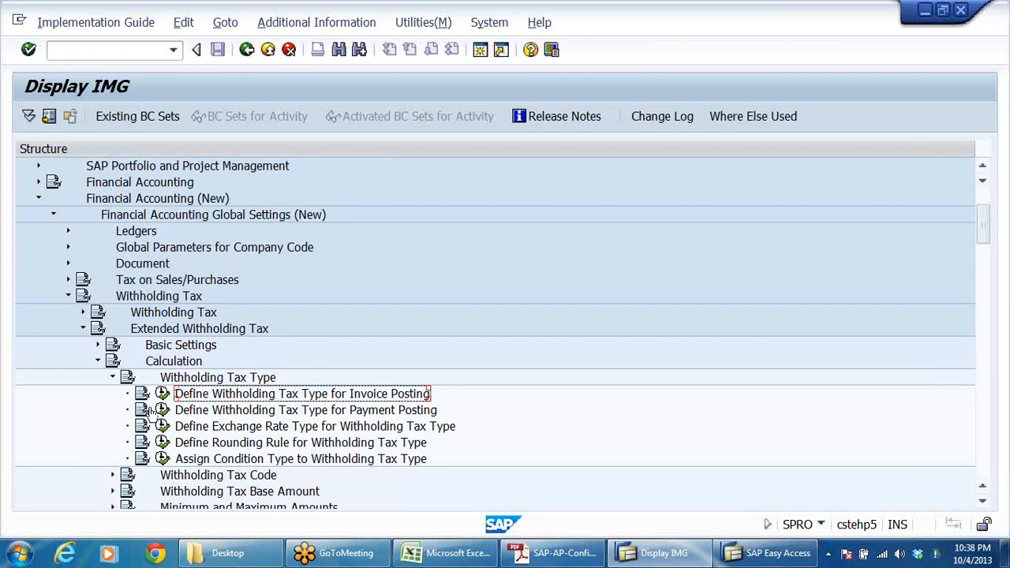
Execute Define Withholding Tax Type for Invoice Posting for country IN and examine the tax type's calculation and control settings
left_click(162, 393)
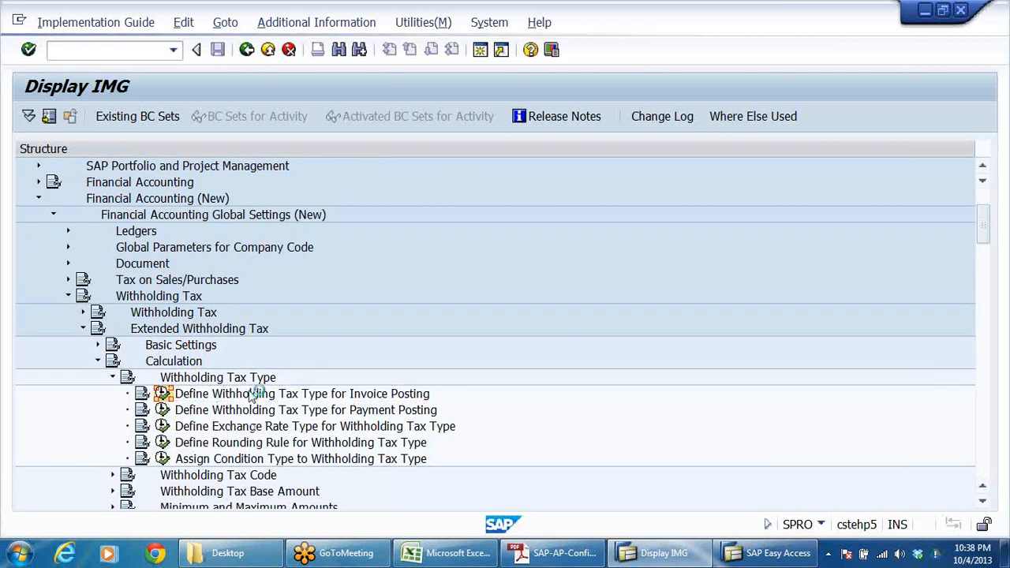
left_click(204, 304)
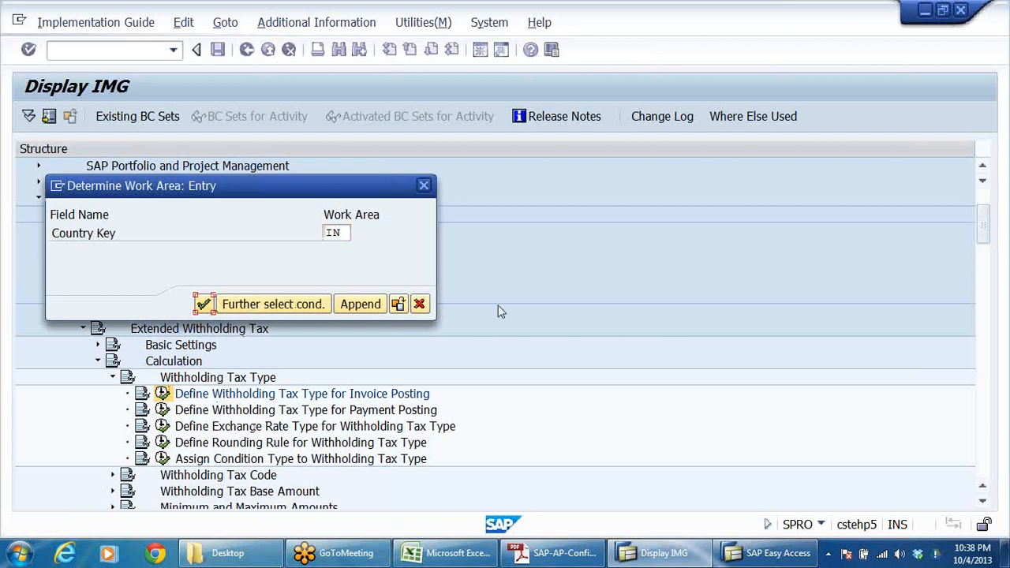
scroll(544, 363, "down", 5)
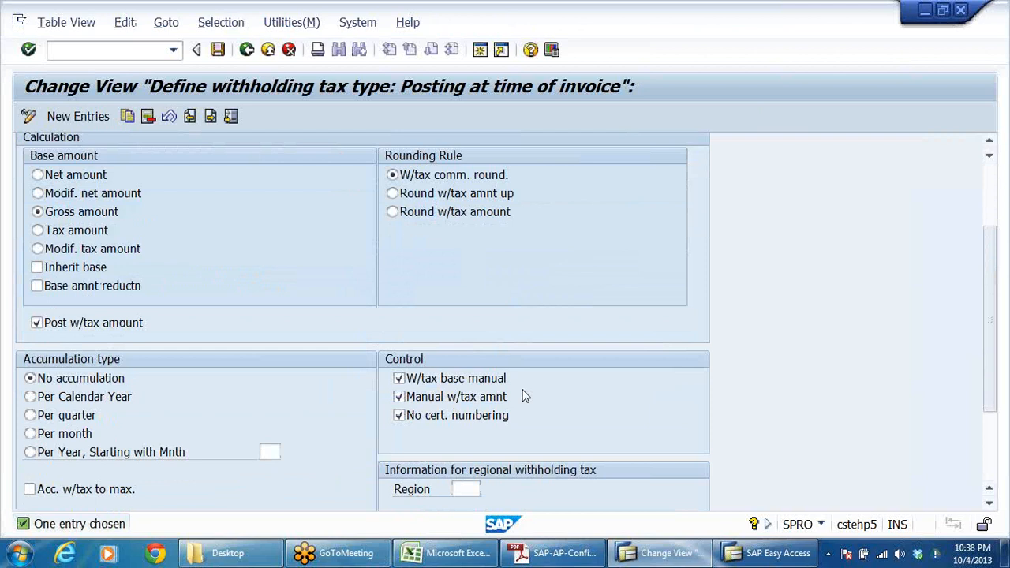
Start an F-43 general invoice from SAP Easy Access, dated 04.10.2013, with MEHTA &CO - LEGAL ADVISORS as the posting key 31 vendor
key("alt+Tab")
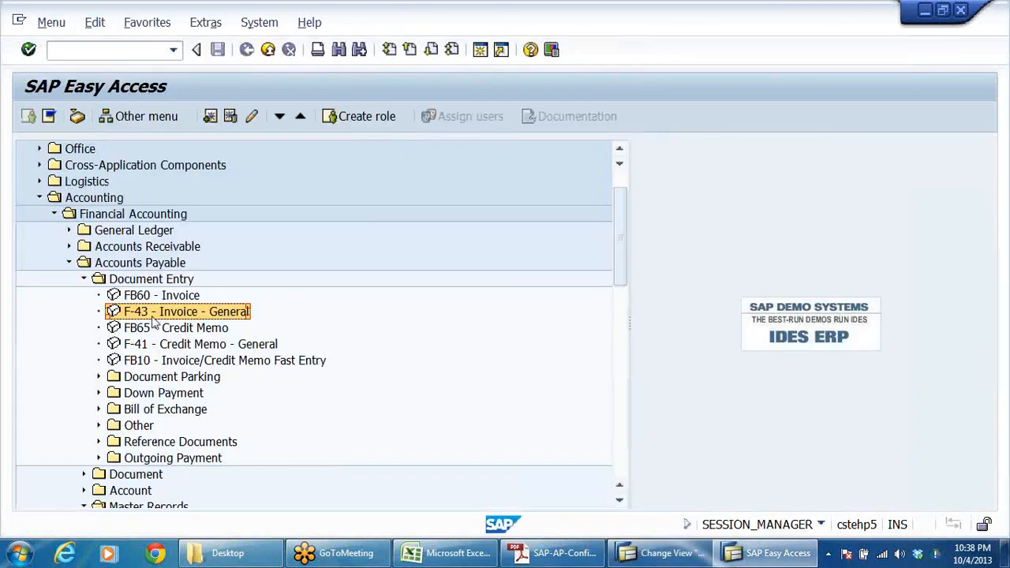
double_click(154, 310)
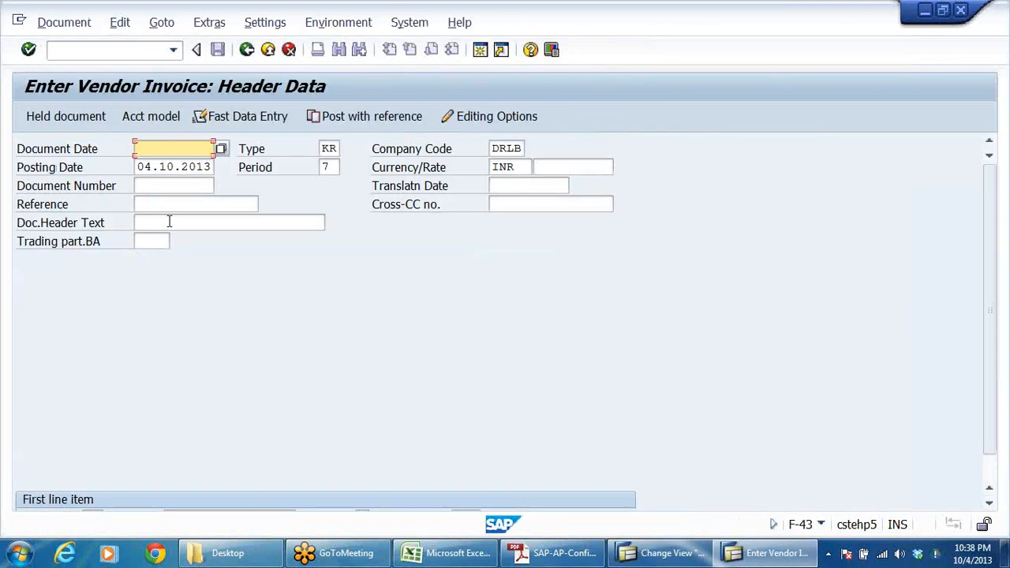
left_click(162, 144)
left_click(170, 167)
scroll(328, 357, "down", 2)
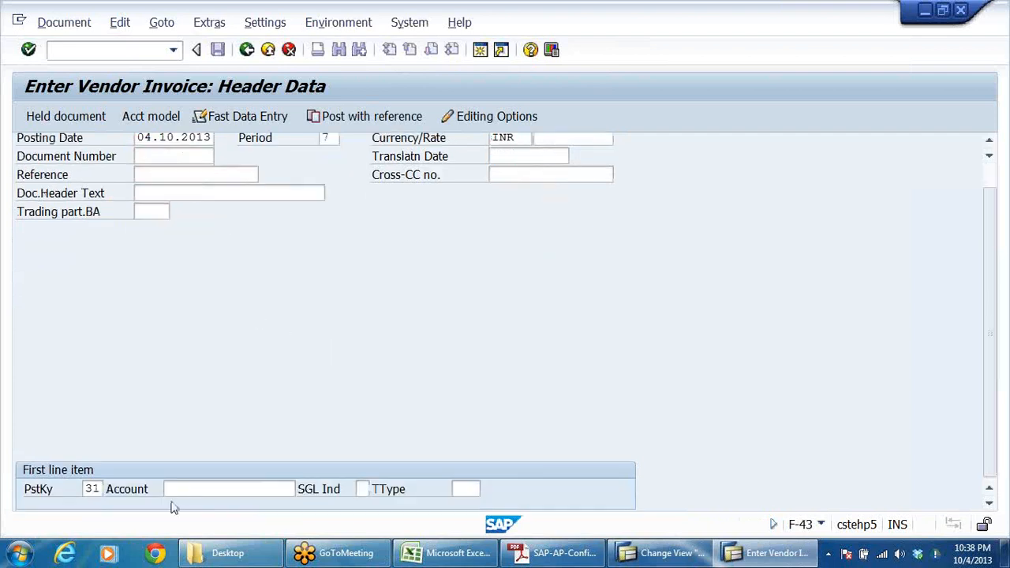
left_click(181, 488)
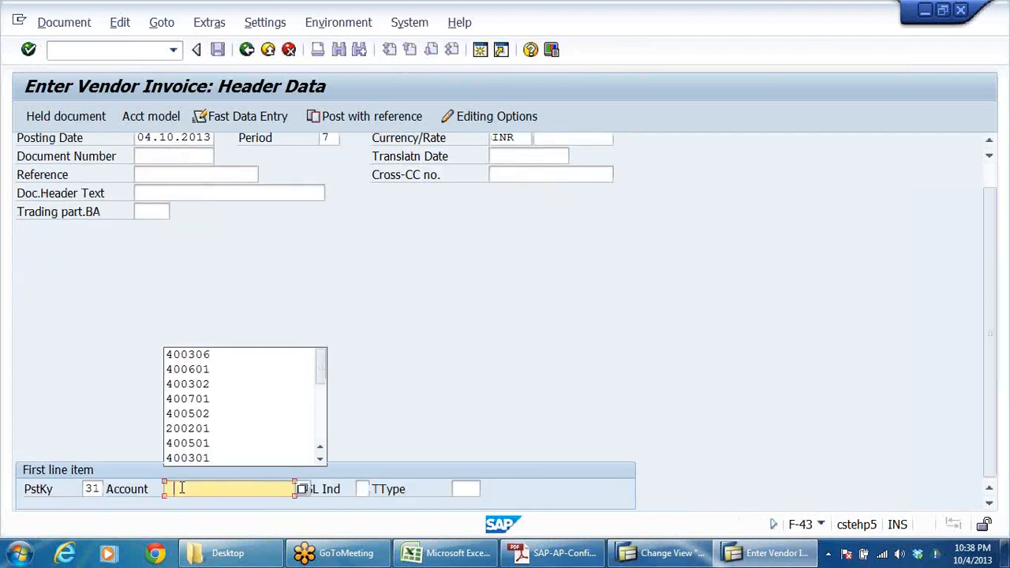
left_click(231, 370)
key("Return")
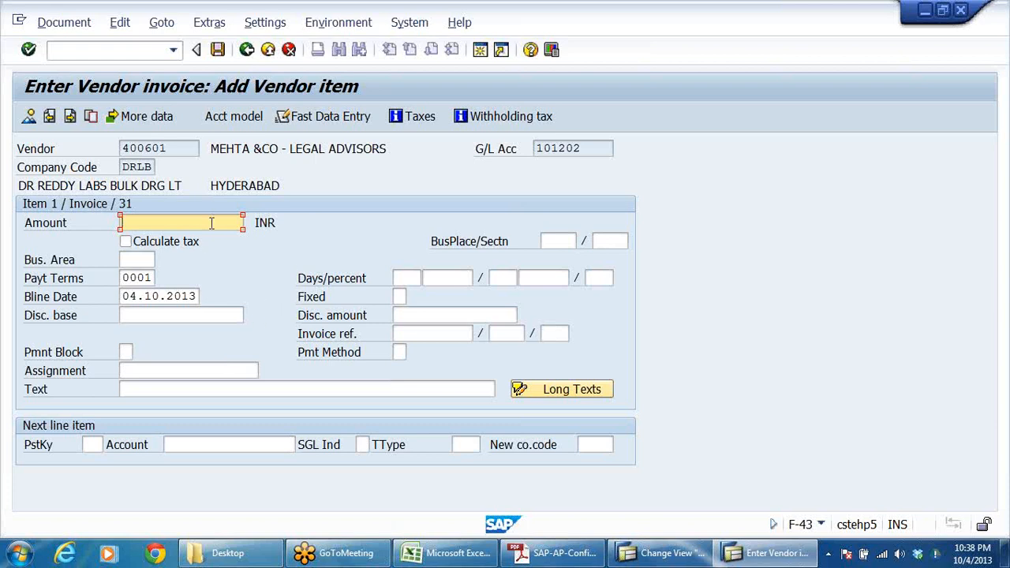
Set the vendor item's amount to 100000 INR and its text to TDS ON LEGAL CHARGES
type("100")
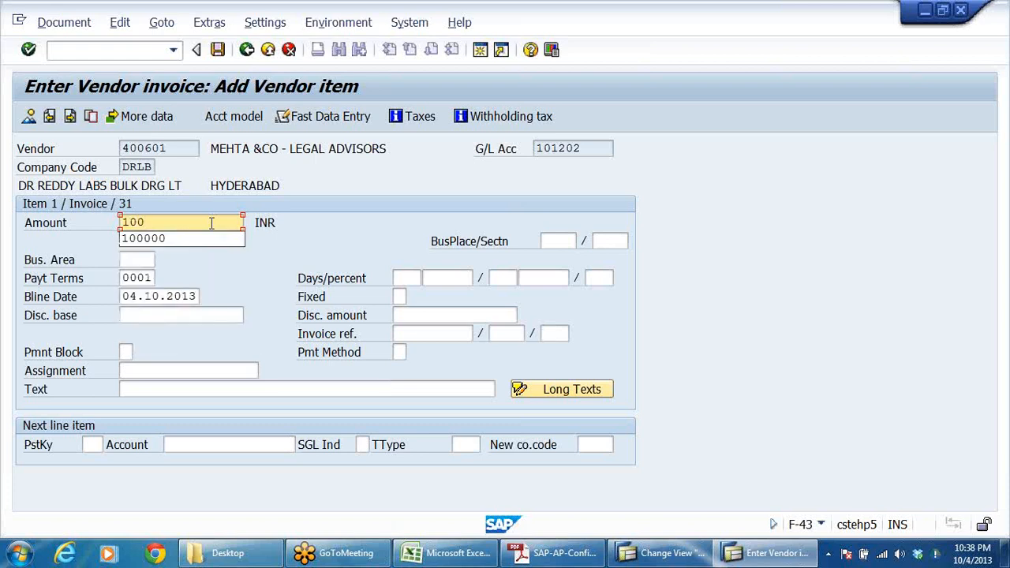
left_click(146, 240)
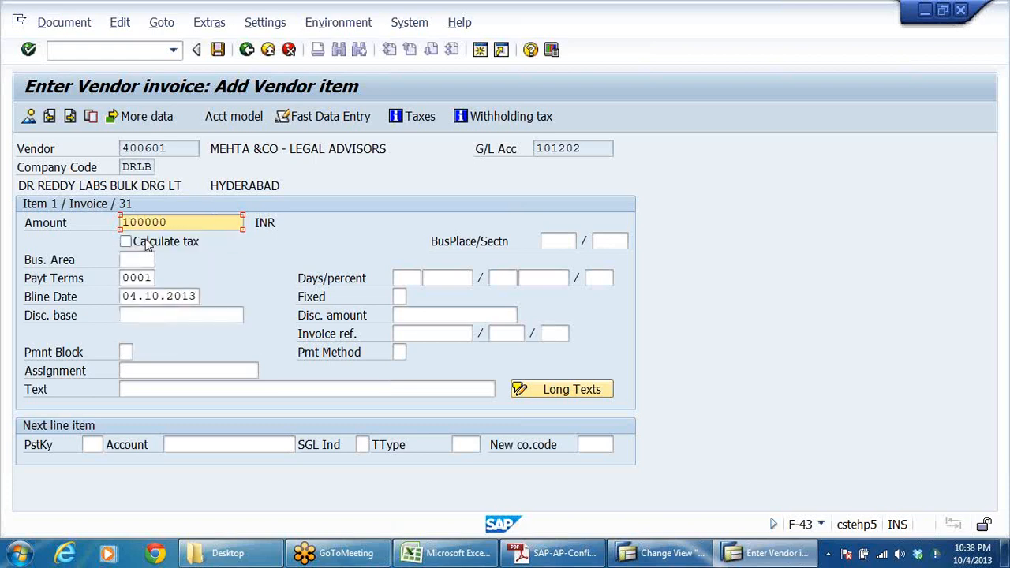
left_click_drag(188, 222, 51, 263)
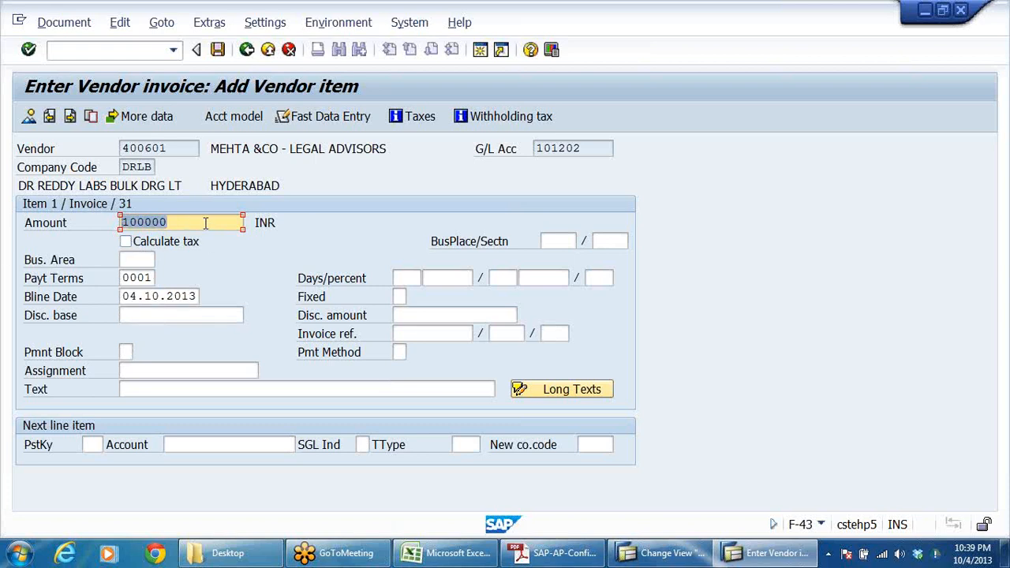
left_click(170, 389)
left_click(170, 405)
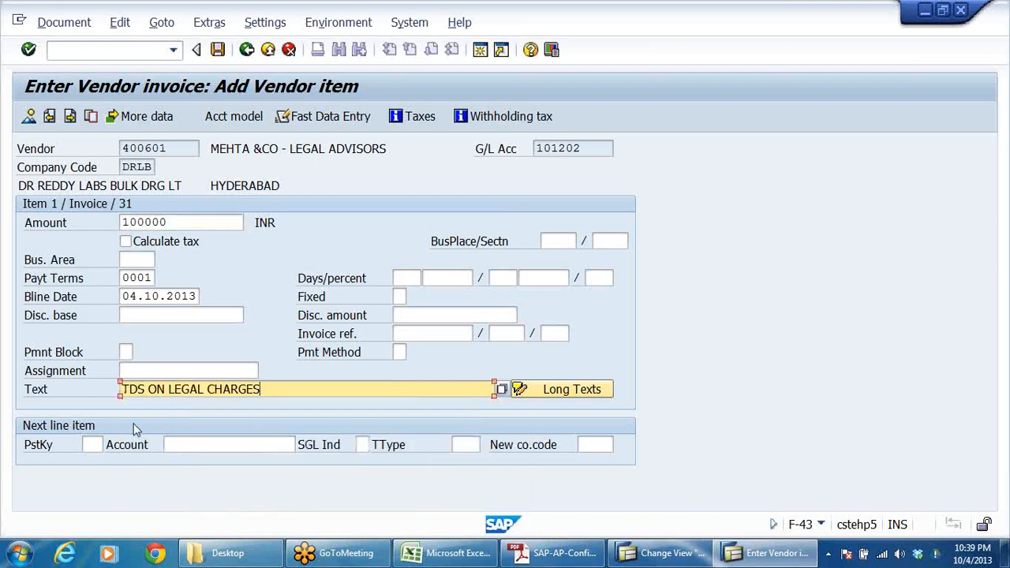
Specify the next line item with posting key 40 and the legal charges G/L account, and proceed to the withholding tax information
left_click(96, 442)
key("Down")
key("Down")
key("Return")
left_click(182, 445)
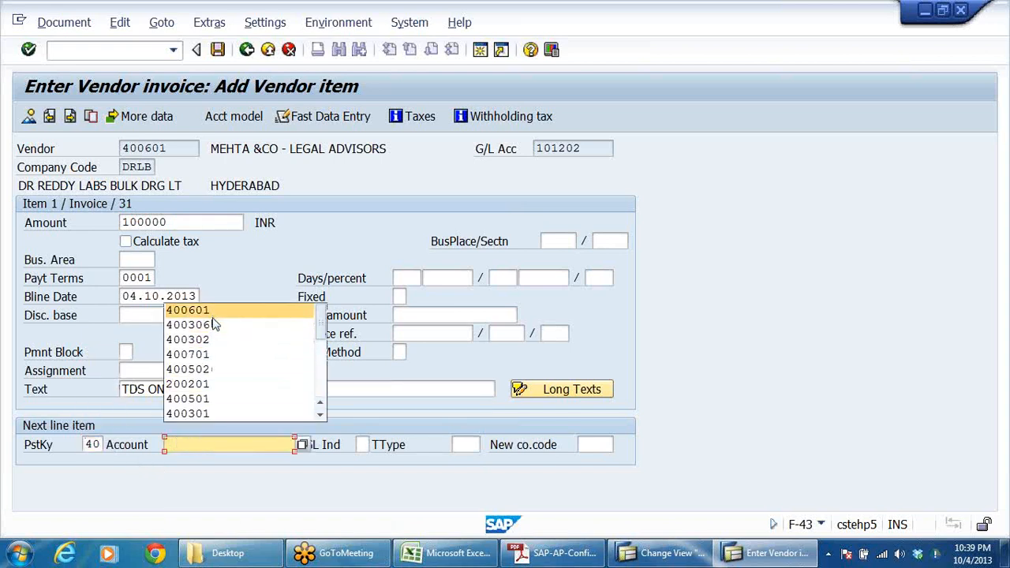
left_click(212, 323)
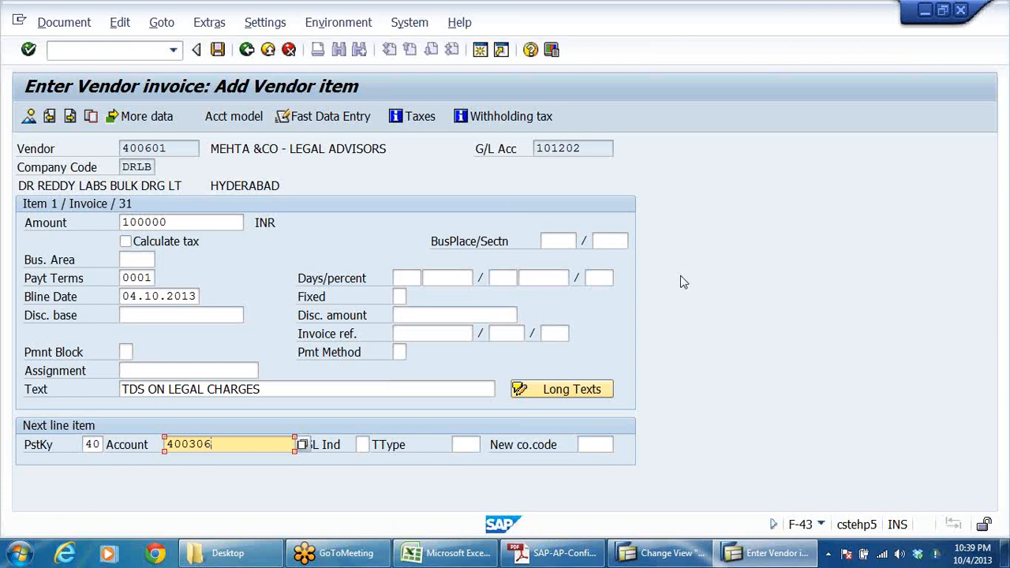
key("Return")
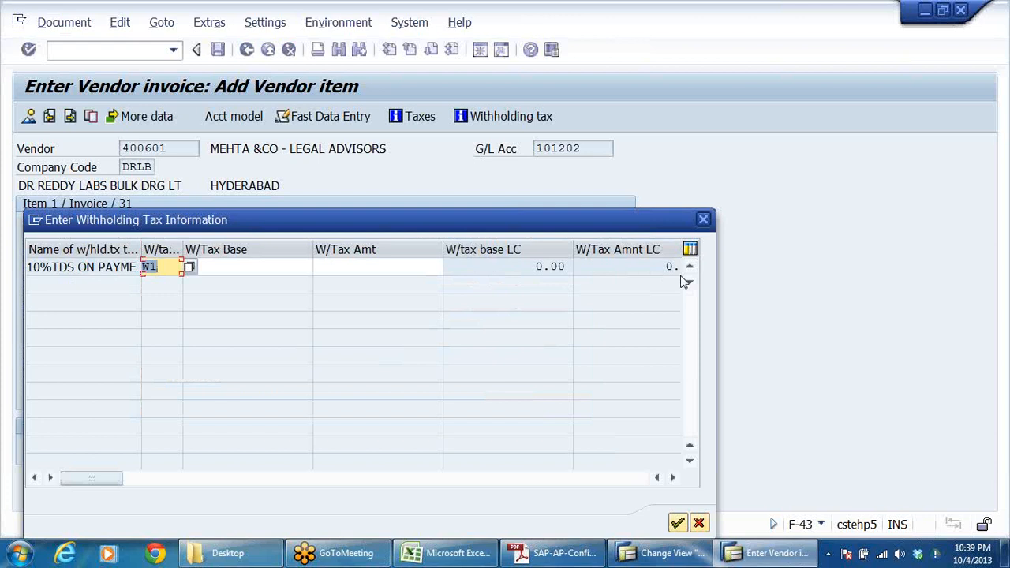
Enter a withholding tax base of 100000 and a tax amount of 25000 for code W1, checking the tax type's manual-entry controls before accepting
left_click(264, 268)
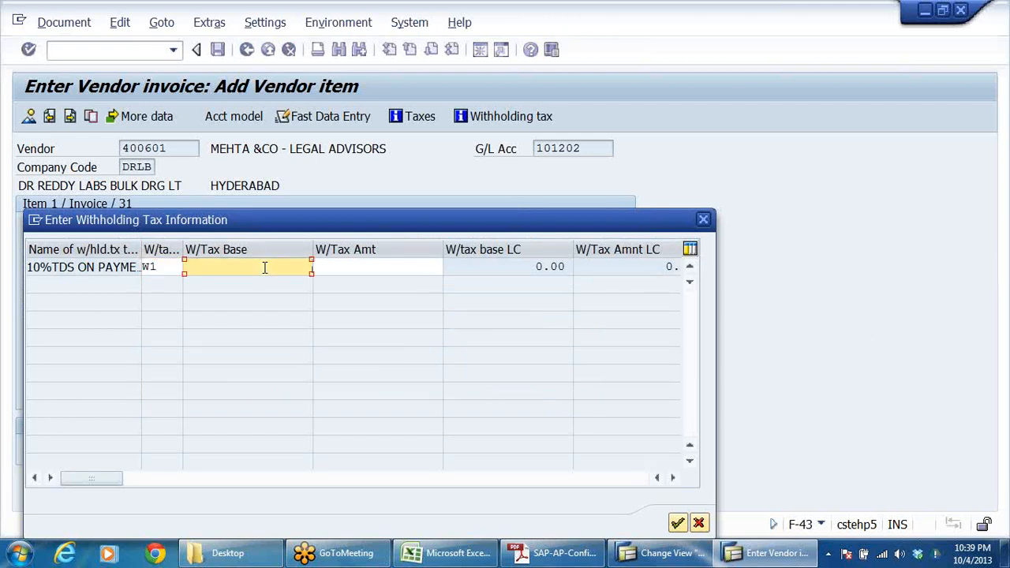
type("100000")
left_click(392, 270)
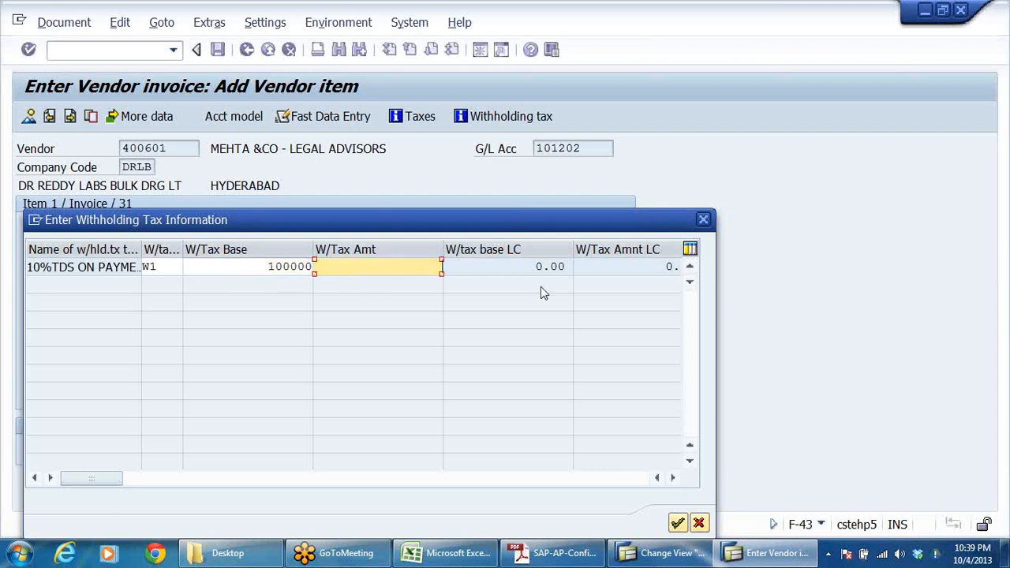
type("25000")
key("alt+Tab")
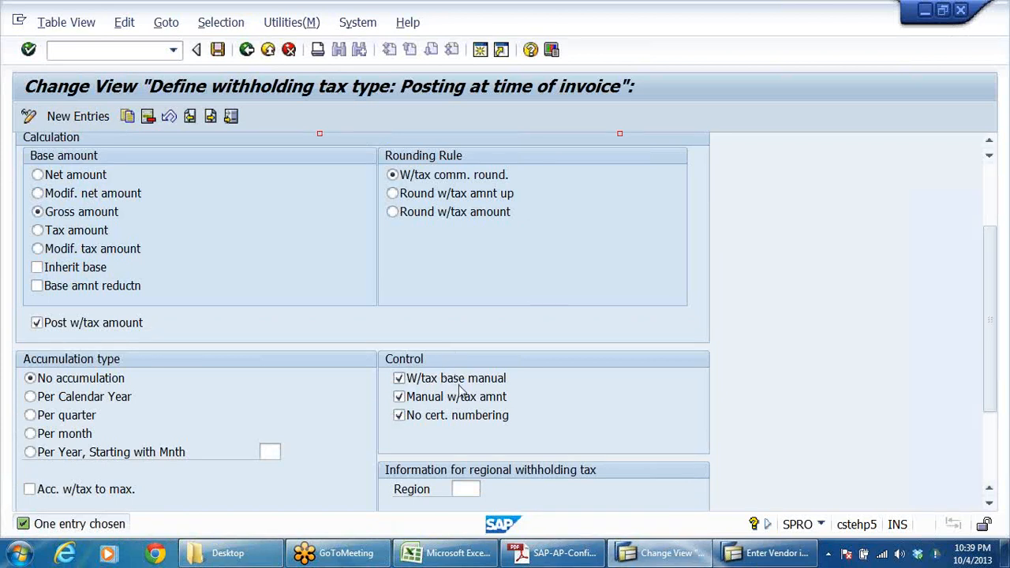
key("alt+Tab")
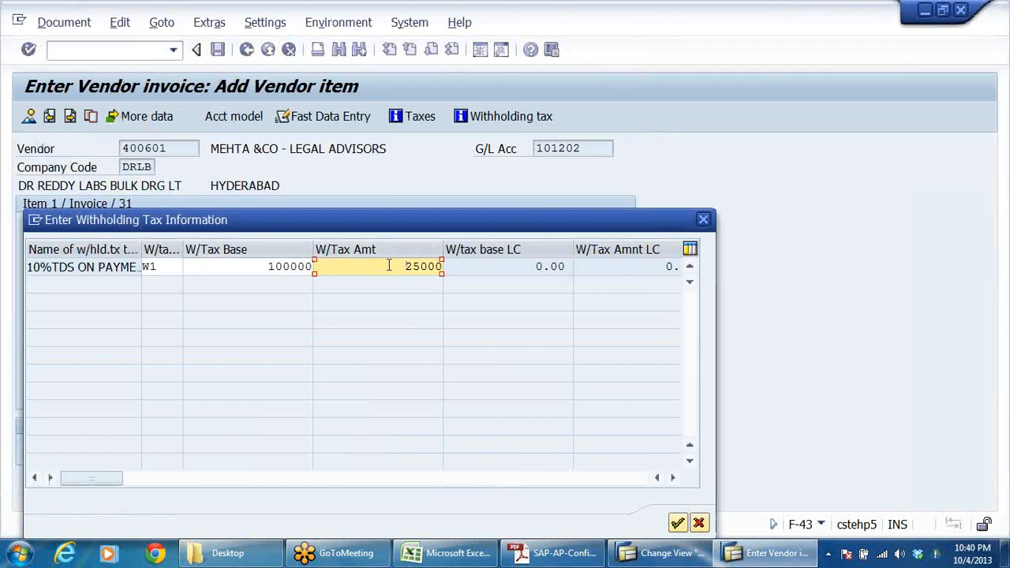
key("Return")
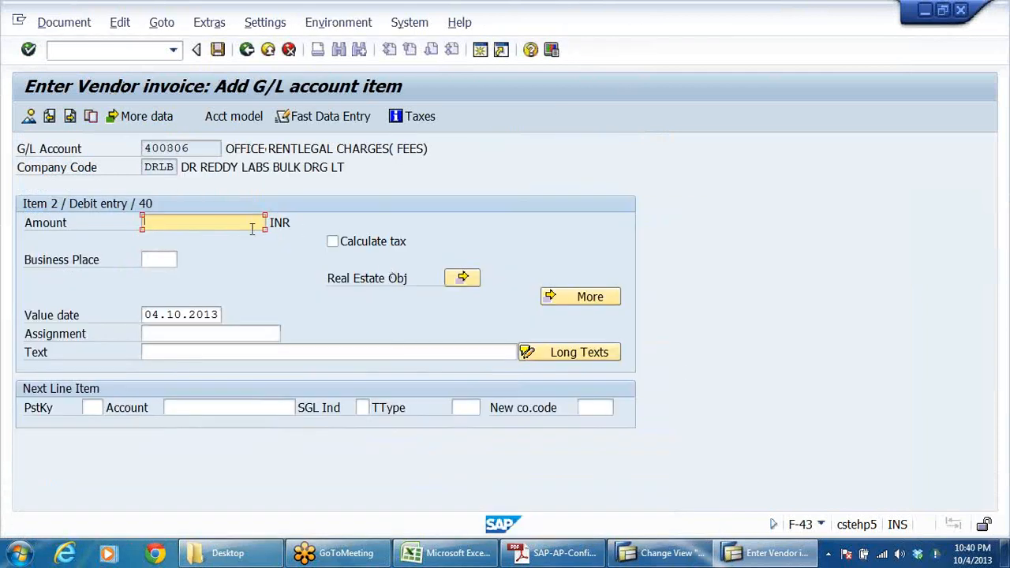
Set the legal charges debit item's amount to 100000 INR and its text to TDS ON LEGAL CHARGES
left_click(250, 224)
left_click(198, 234)
left_click(239, 350)
left_click(240, 352)
left_click(207, 369)
Display the document overview and simulate the invoice to generate its TDS LIABILITY A/C line
left_click(28, 116)
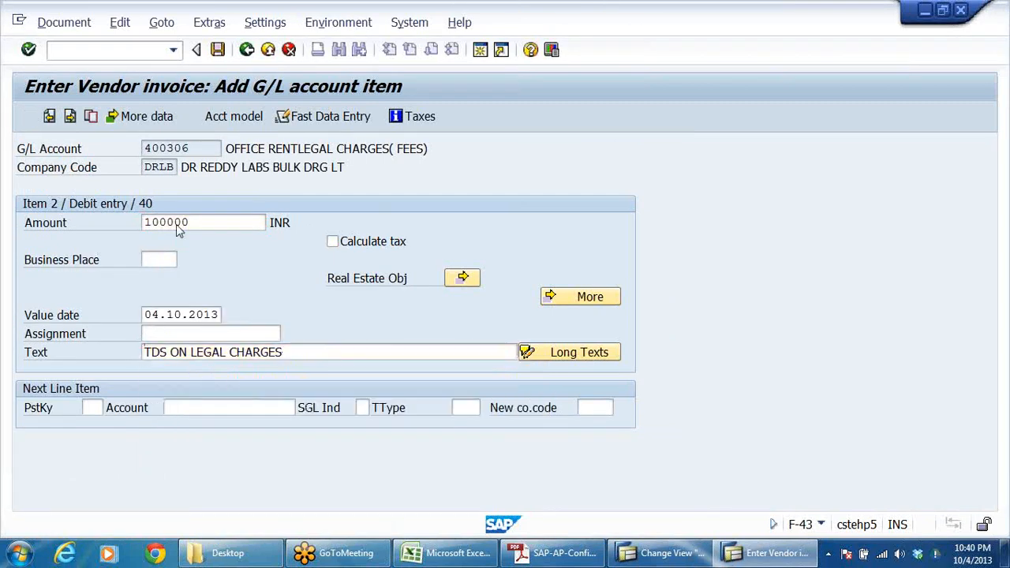
left_click(432, 288)
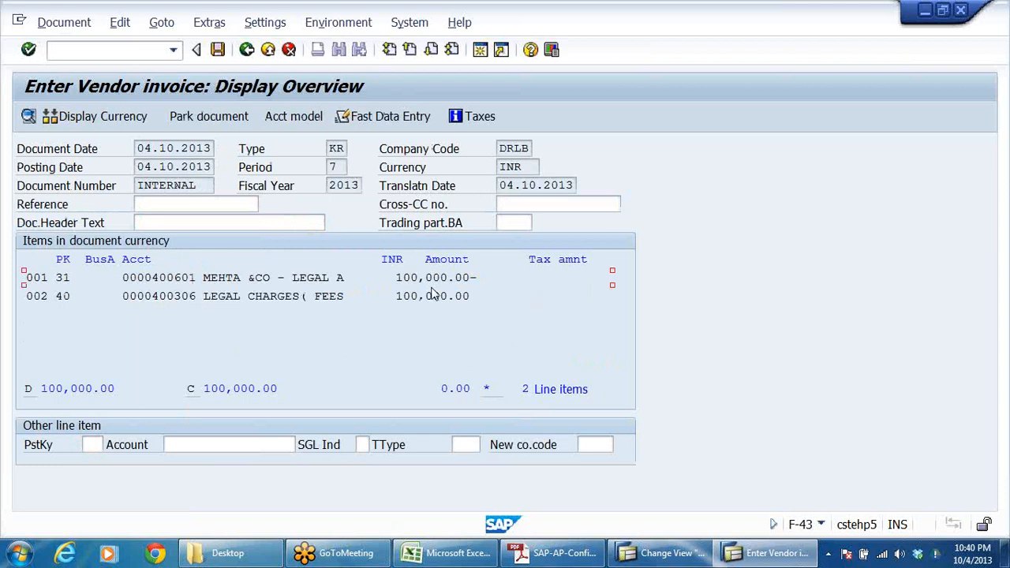
left_click(64, 22)
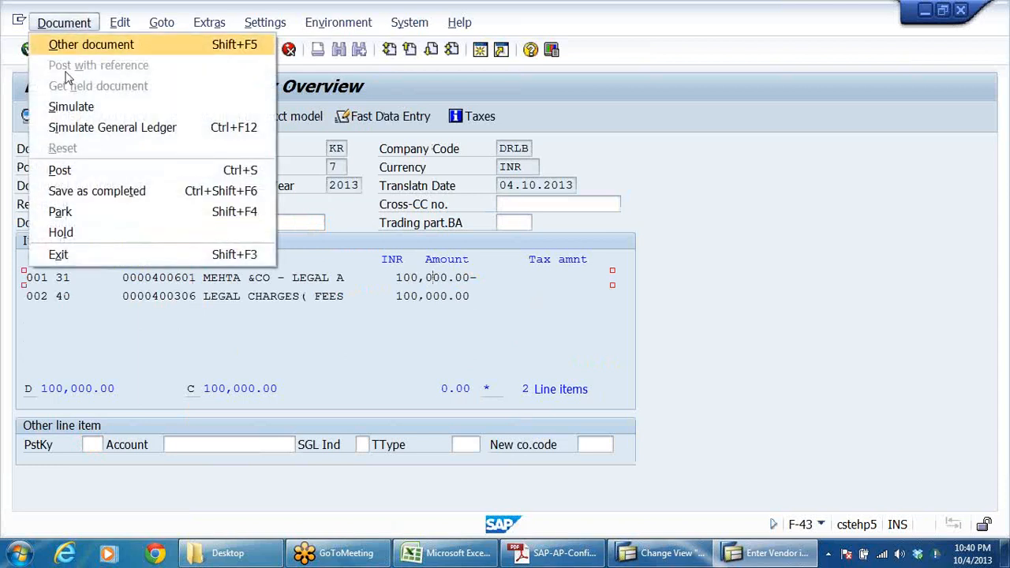
left_click(71, 107)
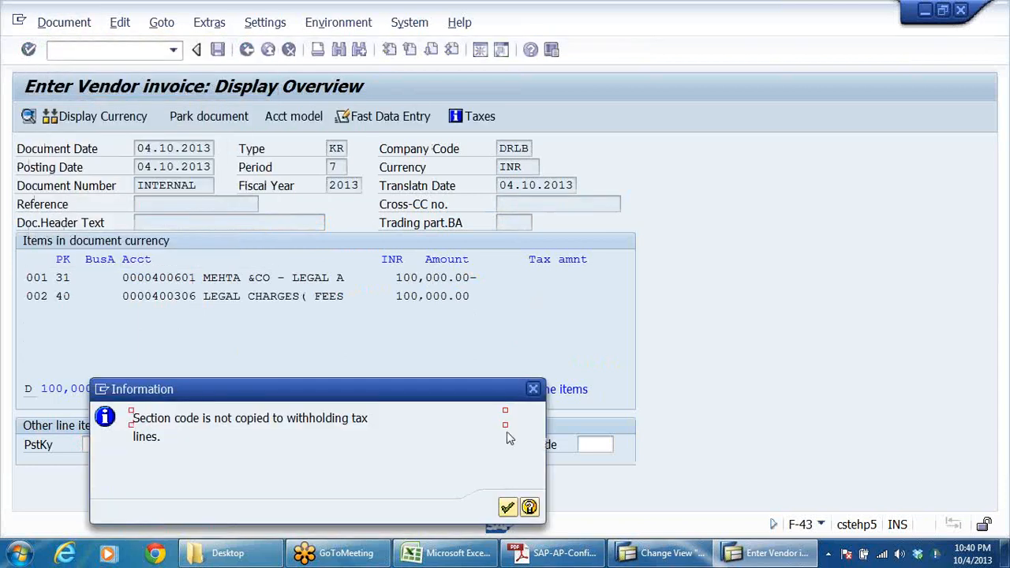
left_click(507, 507)
left_click(426, 316)
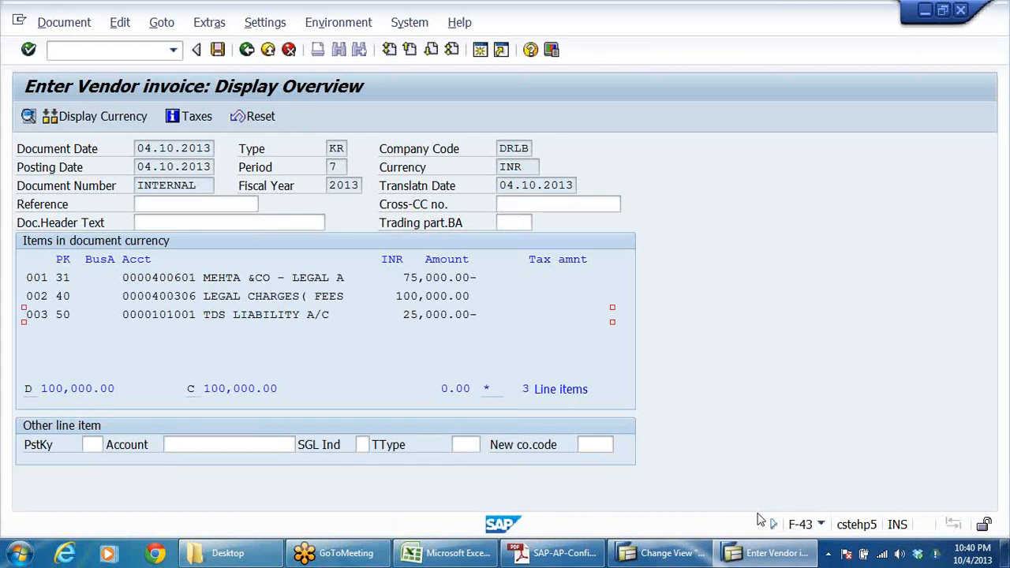
Recheck the withholding tax type settings in the other session and post the simulated vendor invoice
key("alt+Tab")
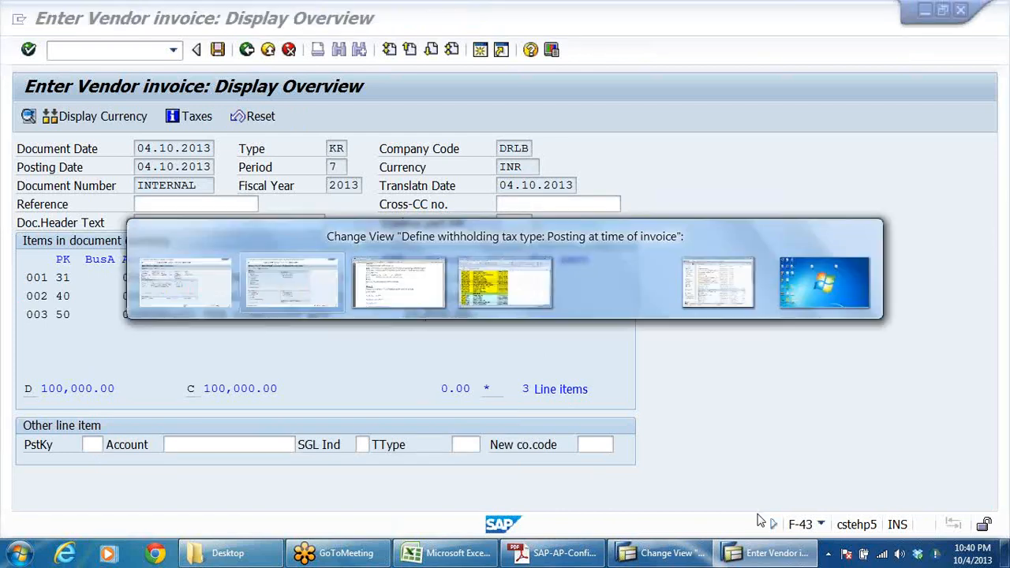
key("alt+Tab")
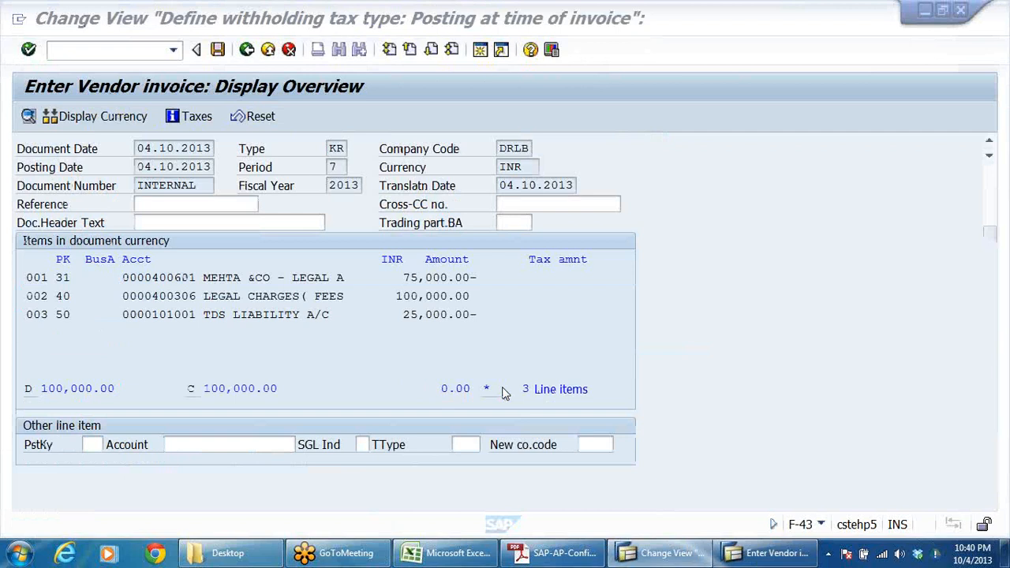
left_click(218, 49)
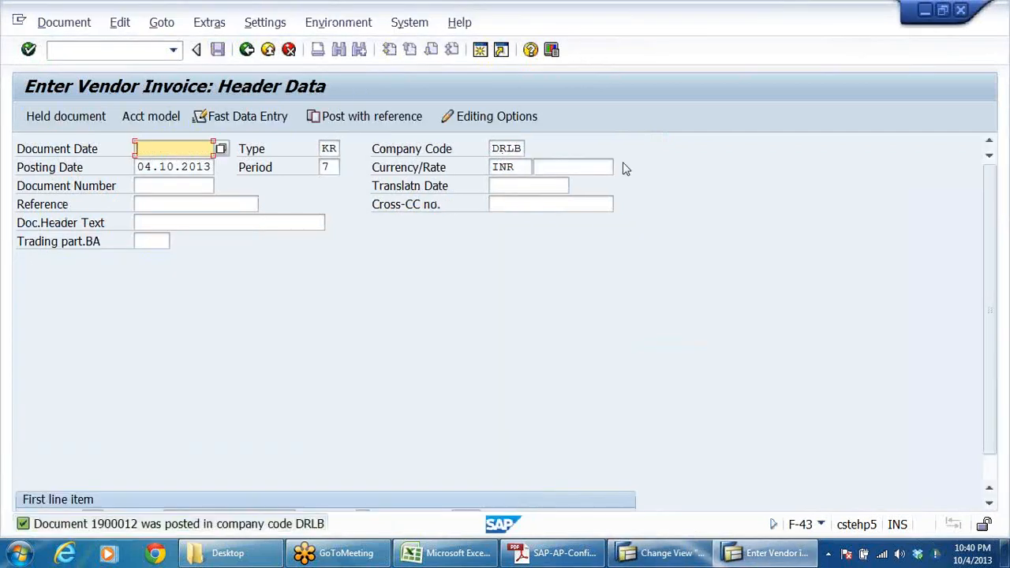
Exit invoice entry to SAP Easy Access and collapse the Document Entry and Master Records folders under Accounts Payable
left_click(267, 49)
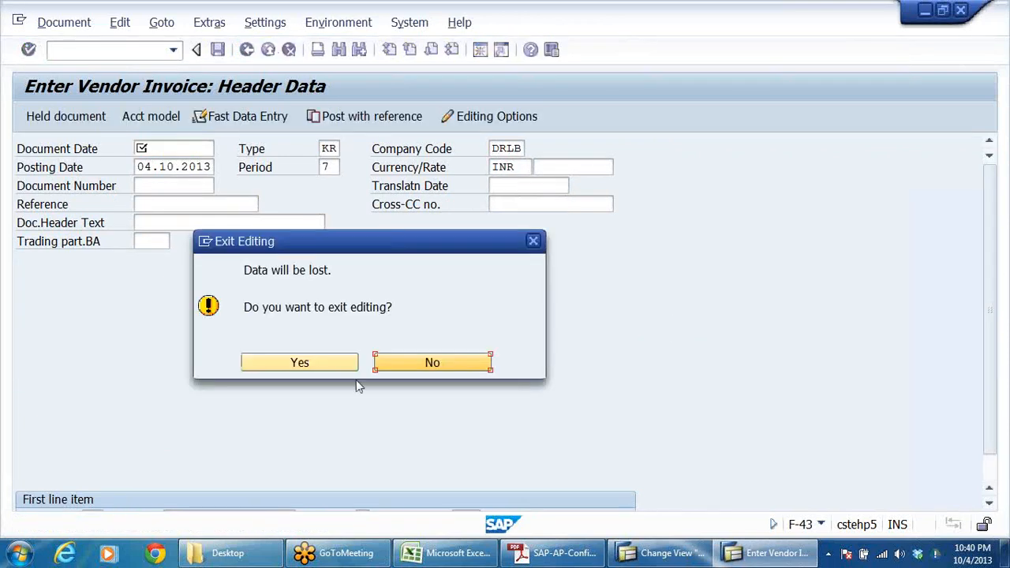
left_click(293, 362)
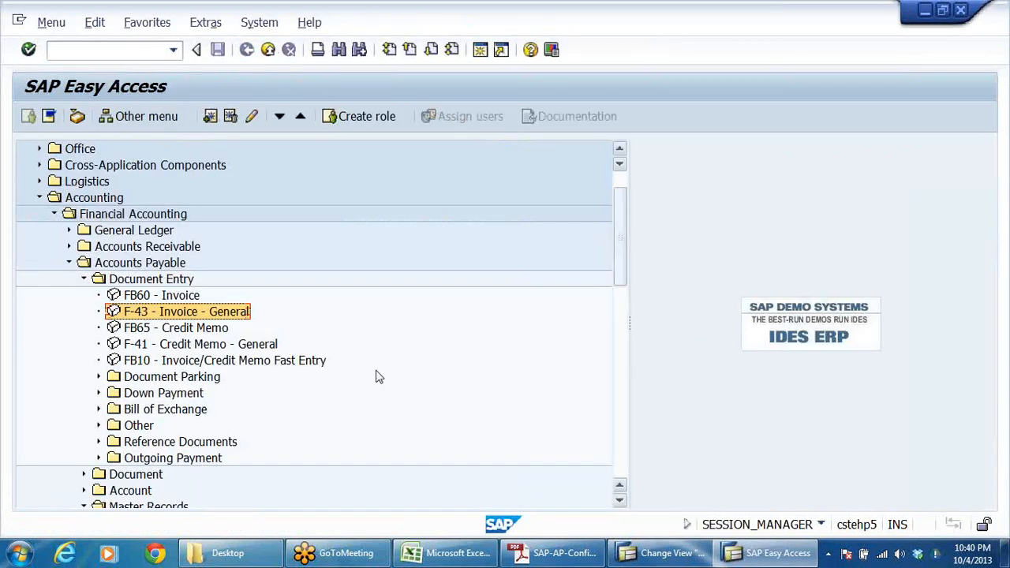
left_click(84, 279)
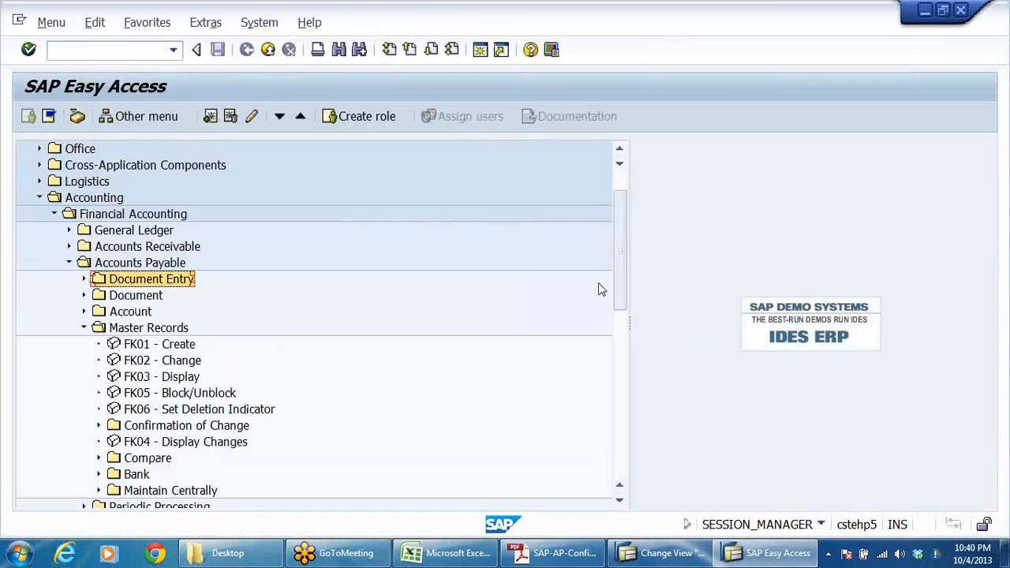
left_click(84, 328)
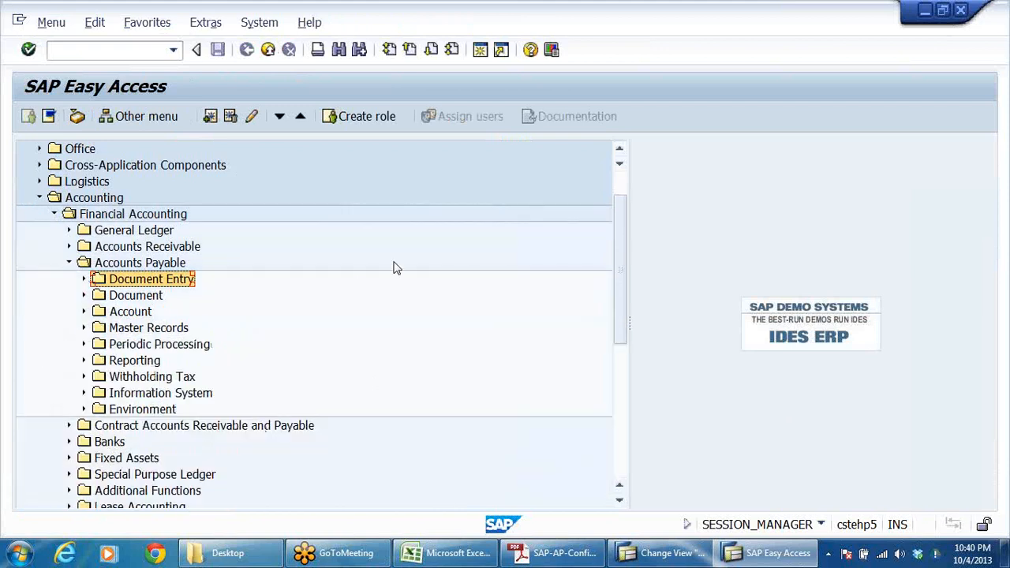